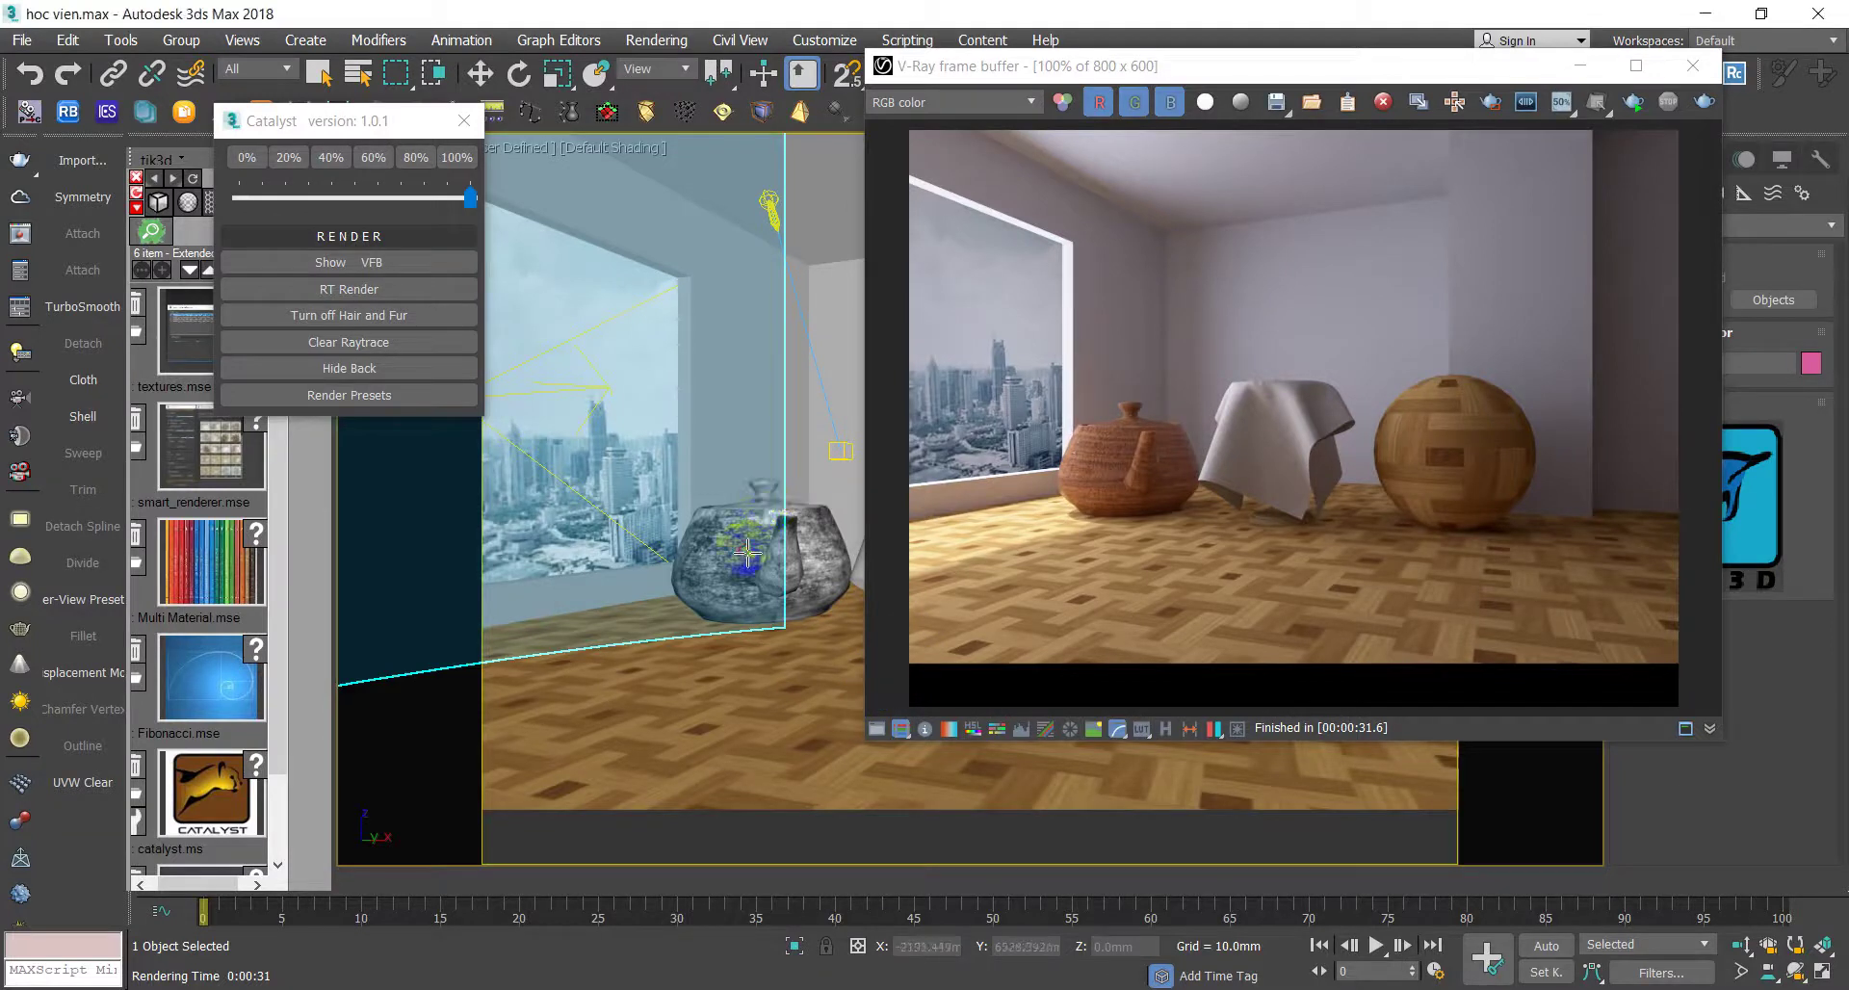
- Open the Slate Material Editor and add a second, empty node view named 2
{"action": "key", "text": "m"}
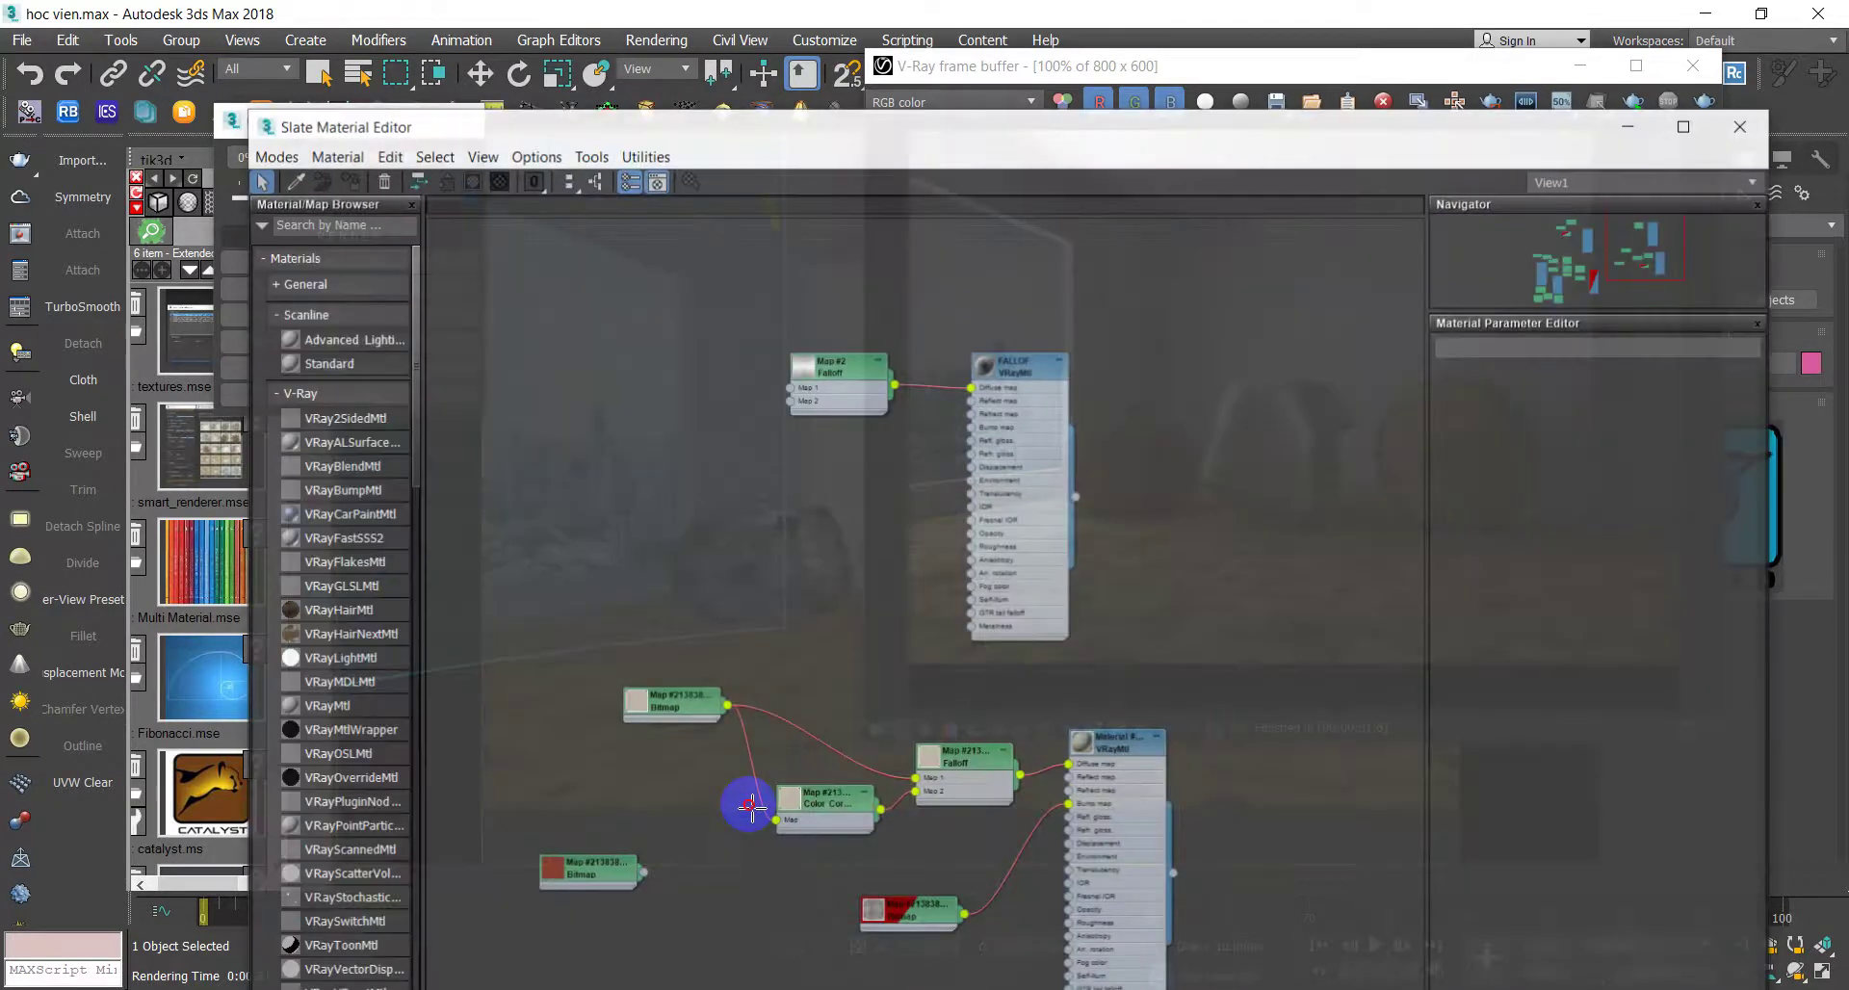
{"action": "scroll", "coordinate": [1004, 364], "scroll_direction": "down", "scroll_amount": 2}
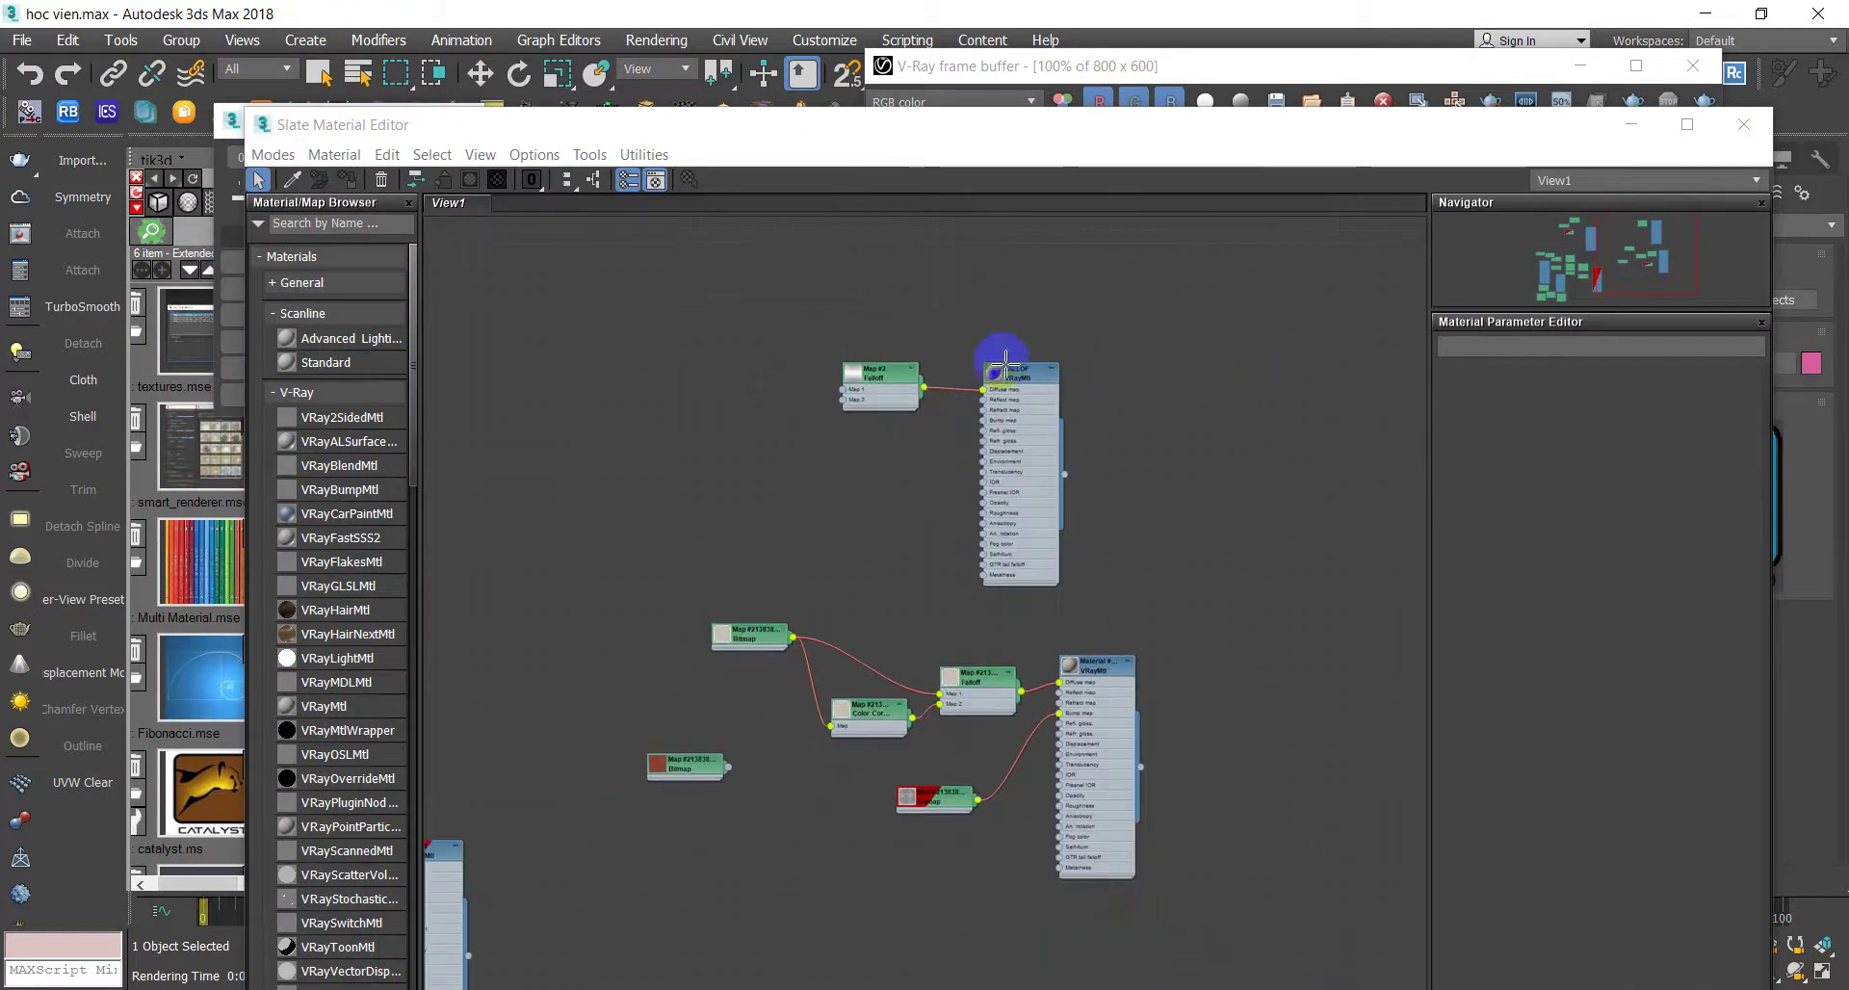
{"action": "right_click", "coordinate": [451, 214]}
{"action": "left_click", "coordinate": [527, 356]}
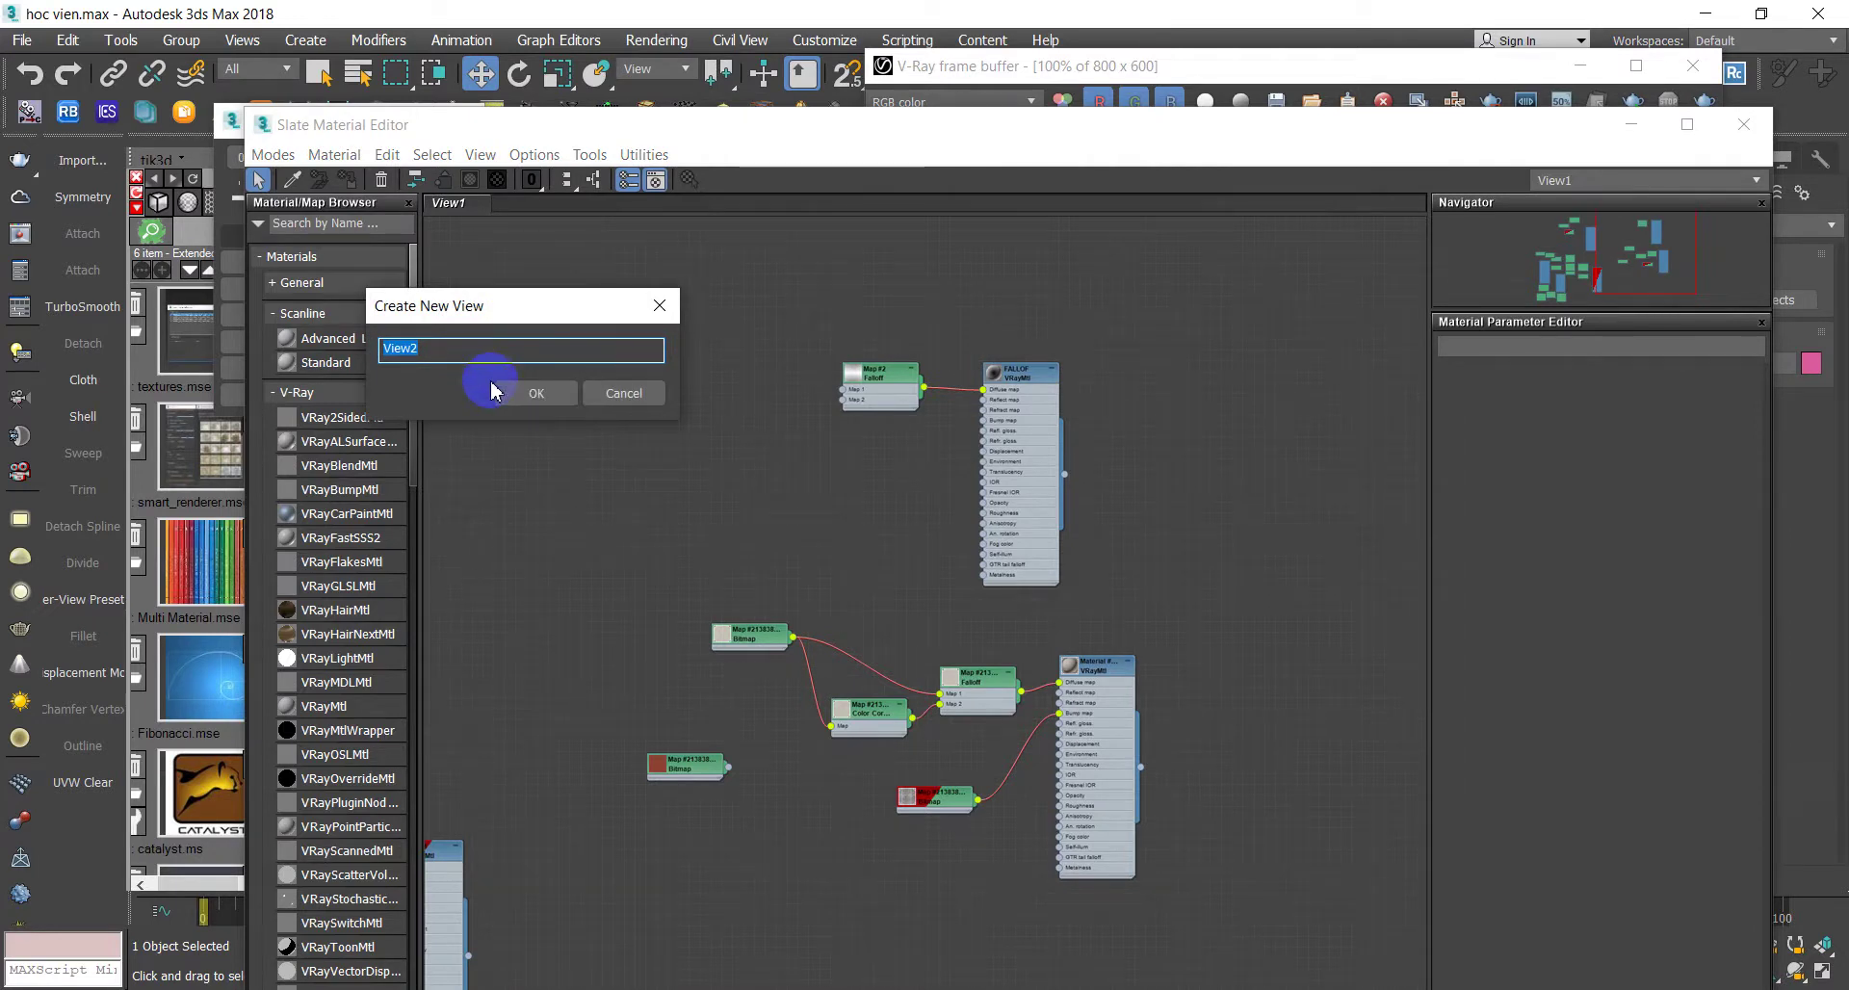
{"action": "type", "text": "2"}
{"action": "left_click", "coordinate": [529, 395]}
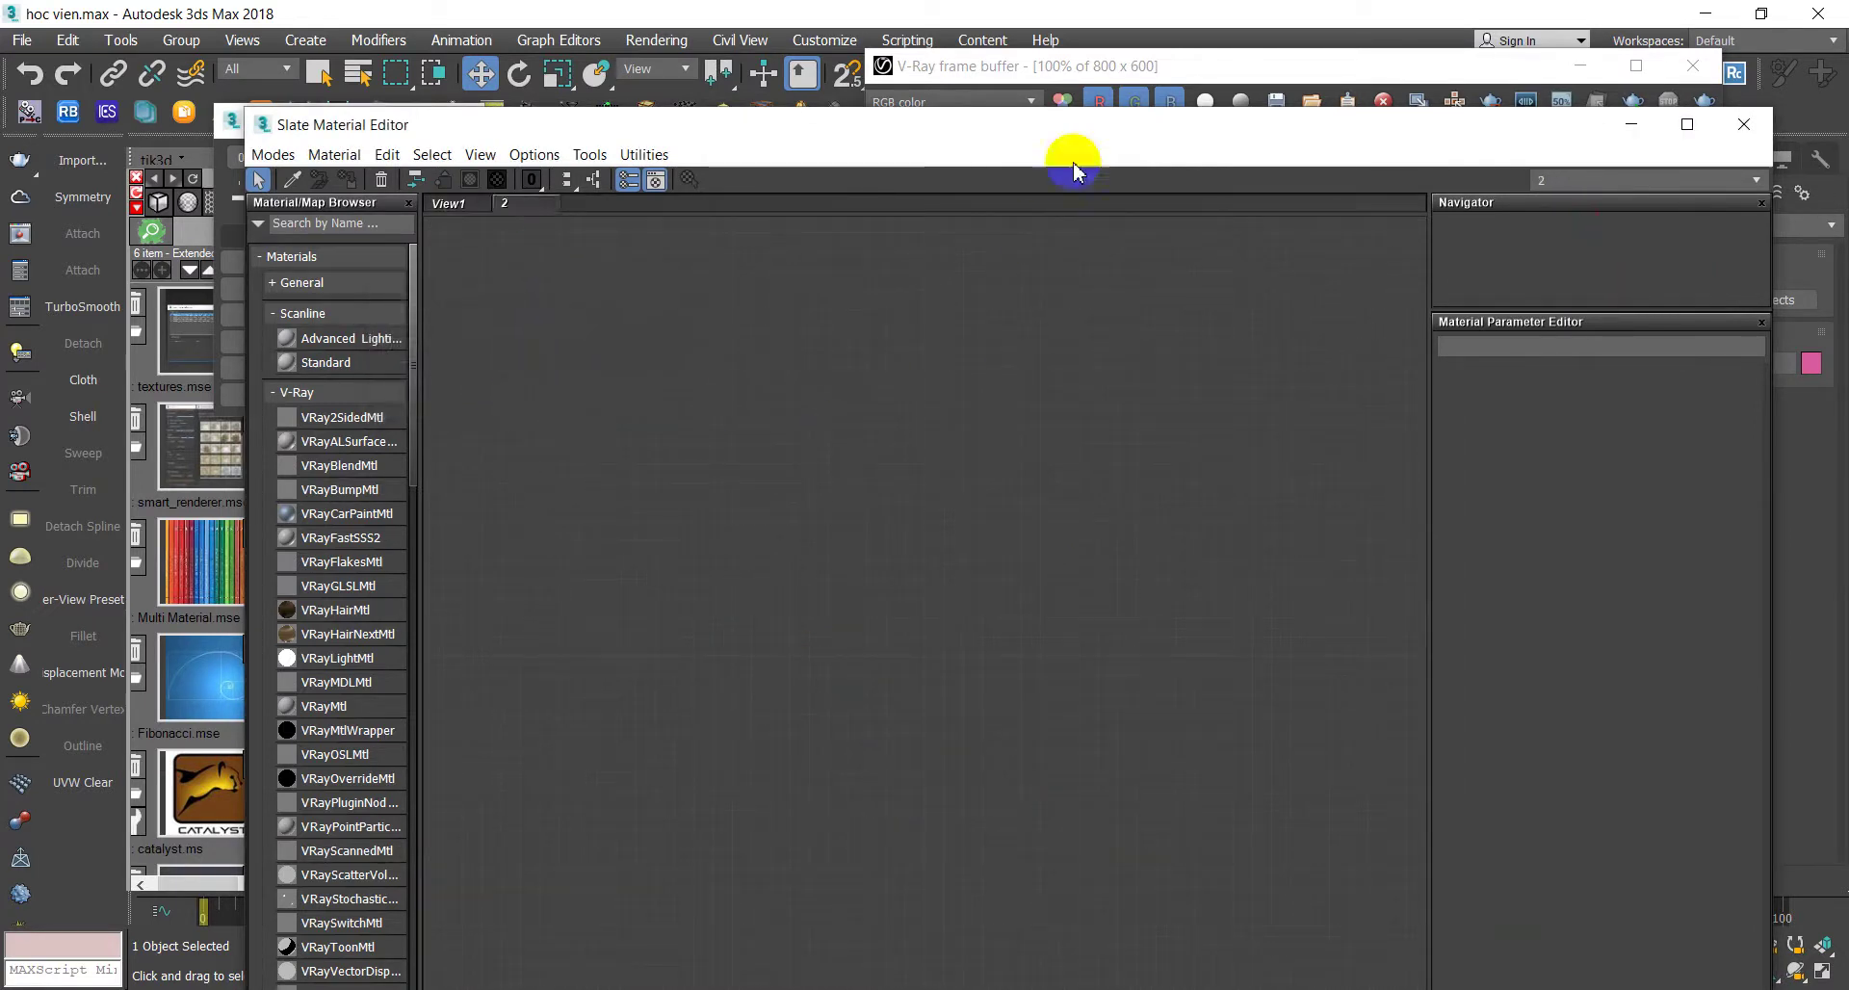
{"action": "mouse_move", "coordinate": [991, 124]}
{"action": "left_mouse_down"}
{"action": "mouse_move", "coordinate": [886, 609]}
{"action": "mouse_move", "coordinate": [696, 560]}
{"action": "left_mouse_up"}
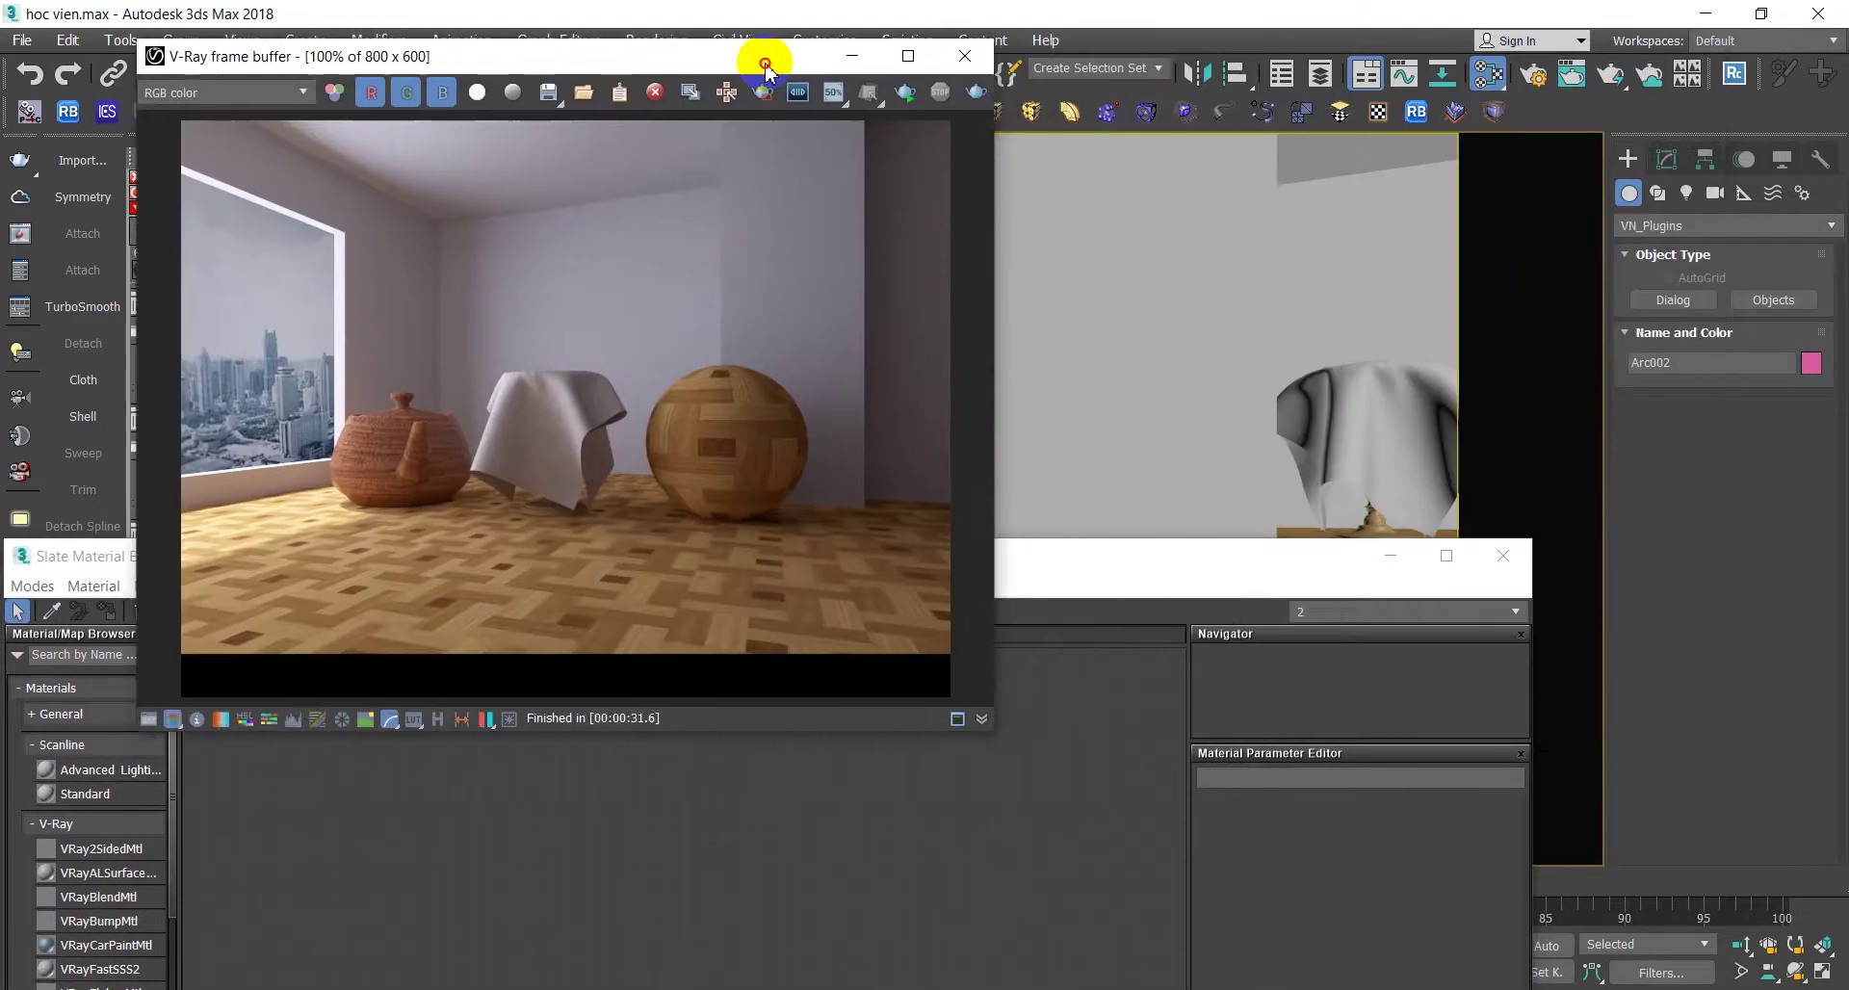
- Pick the teapot's material into the node view and show its diffuse and bump bitmaps in the viewport
{"action": "left_click_drag", "start_coordinate": [1497, 77], "coordinate": [371, 83]}
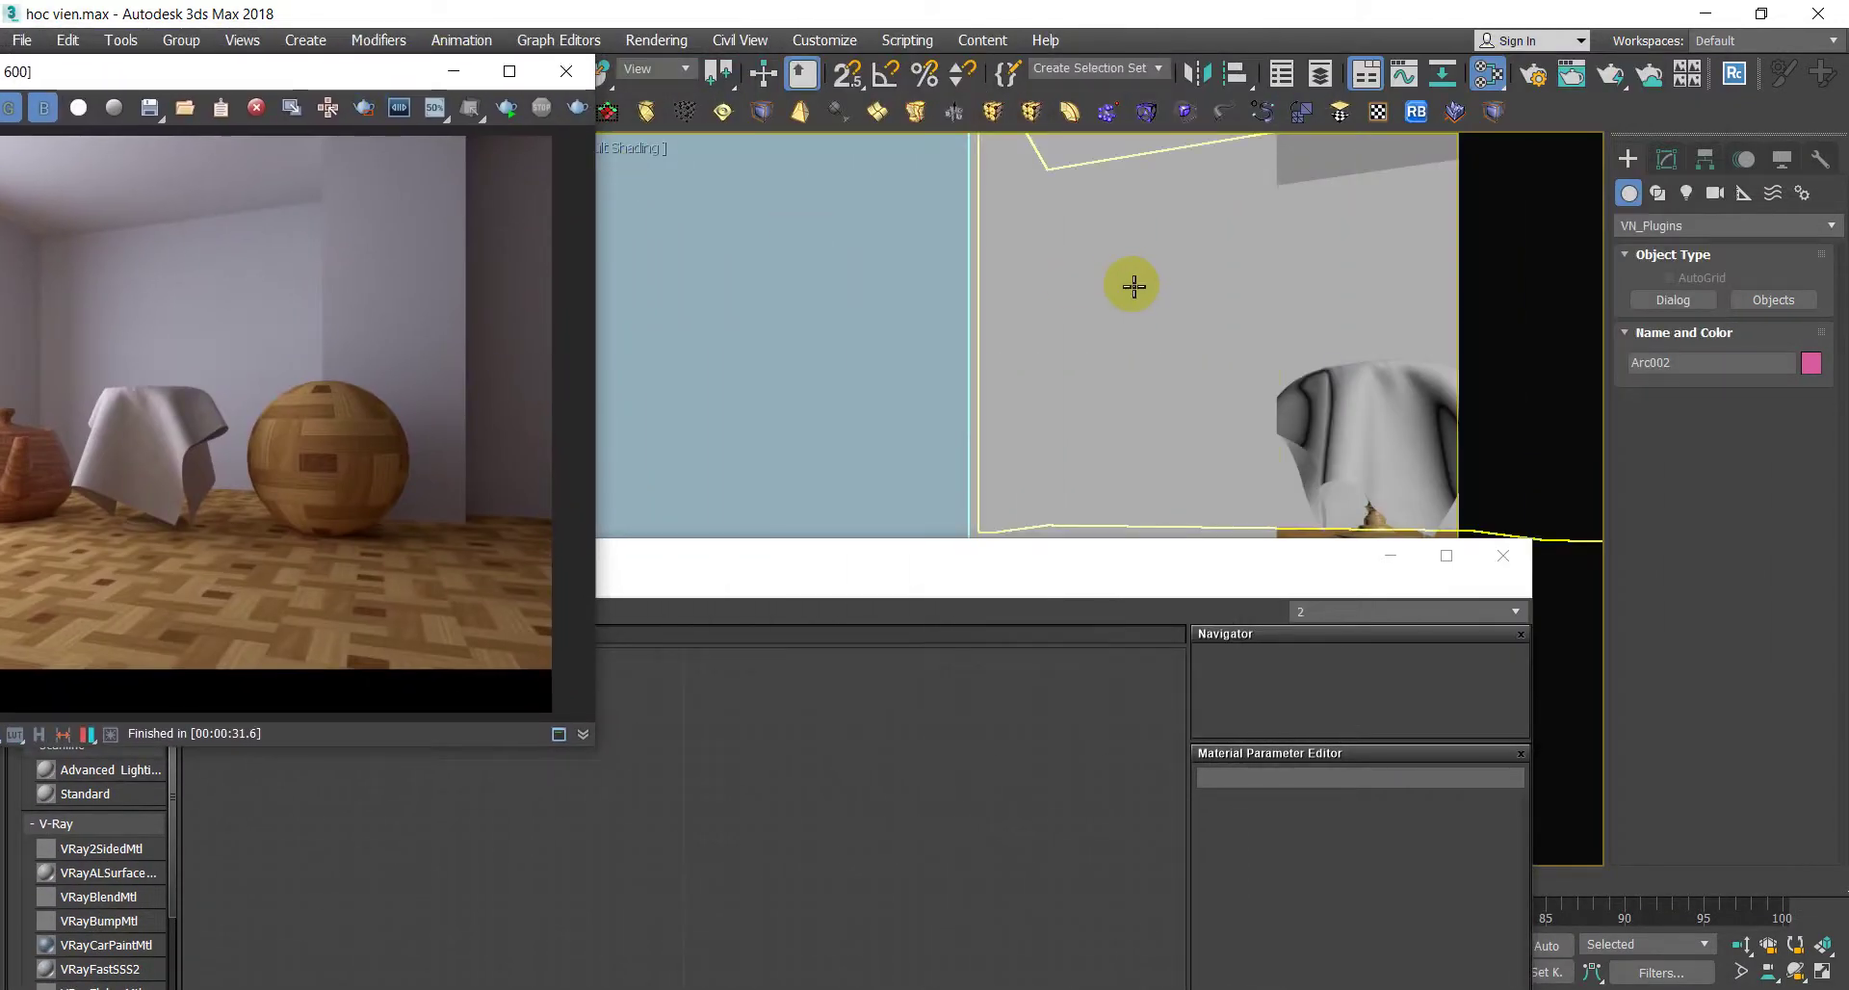
{"action": "left_click", "coordinate": [823, 339]}
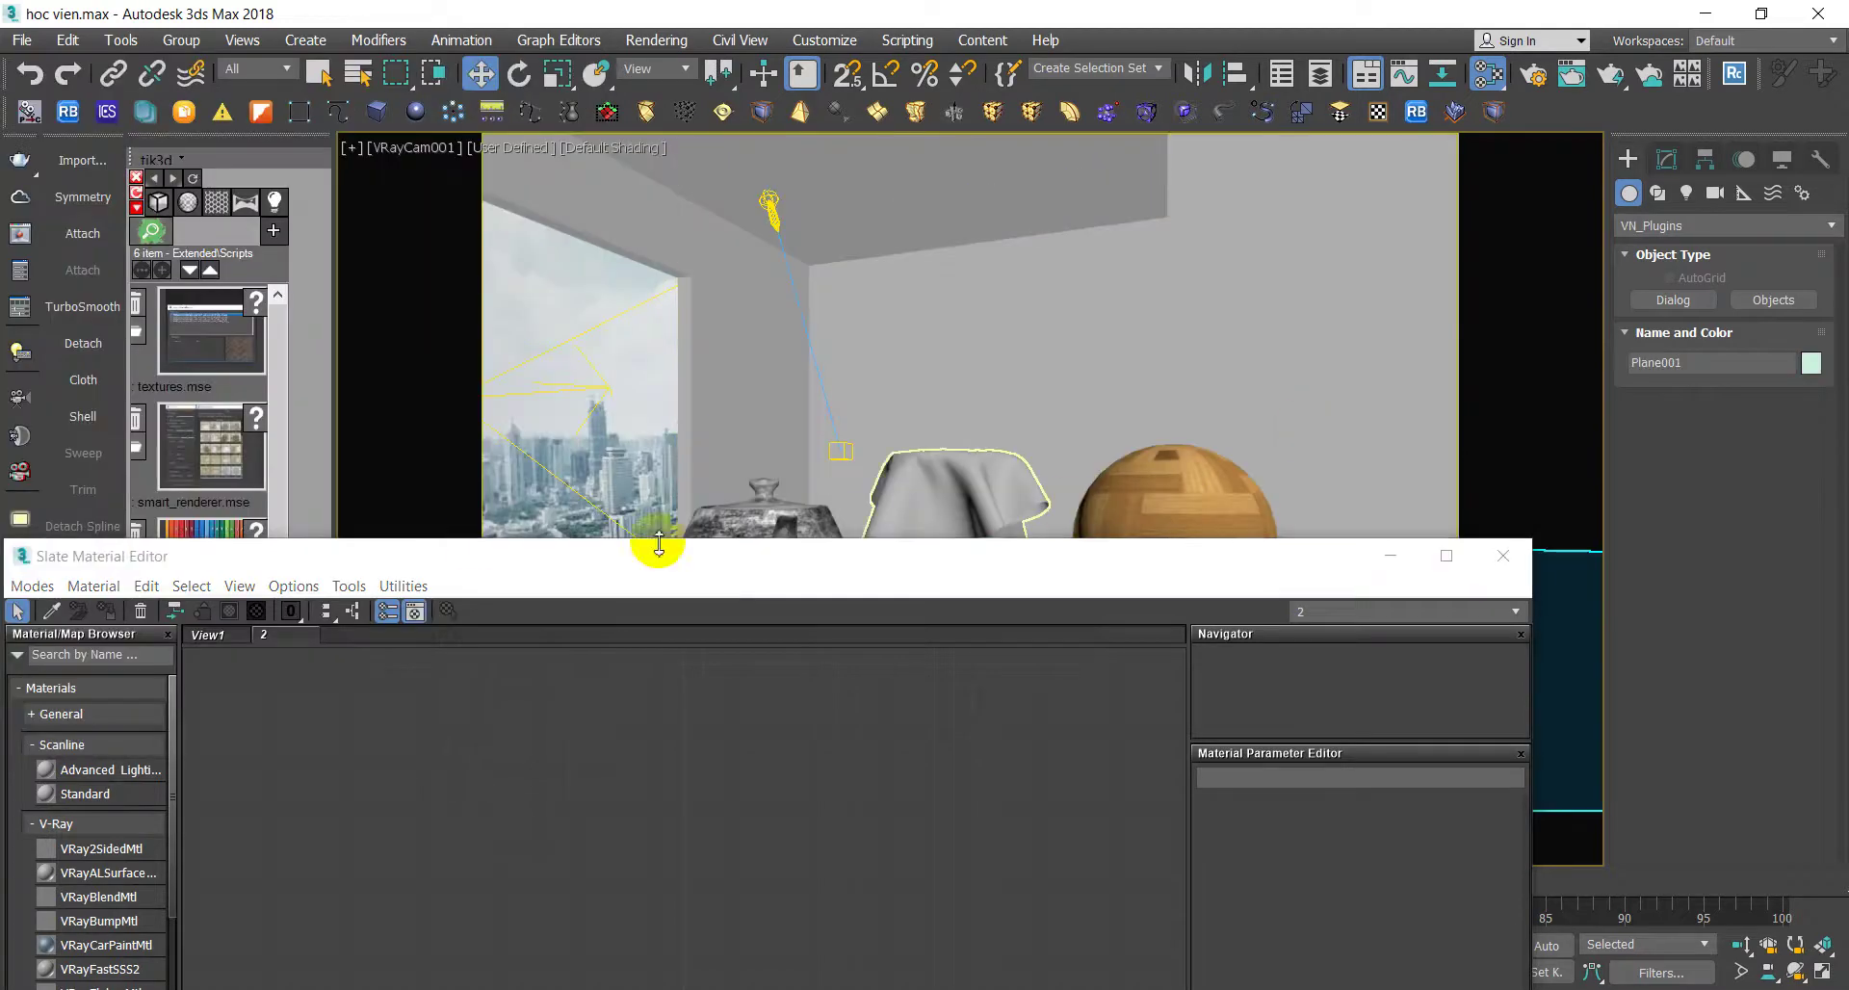
{"action": "mouse_move", "coordinate": [463, 568]}
{"action": "left_mouse_down"}
{"action": "mouse_move", "coordinate": [1445, 194]}
{"action": "mouse_move", "coordinate": [1582, 168]}
{"action": "left_mouse_up"}
{"action": "left_click", "coordinate": [1182, 210]}
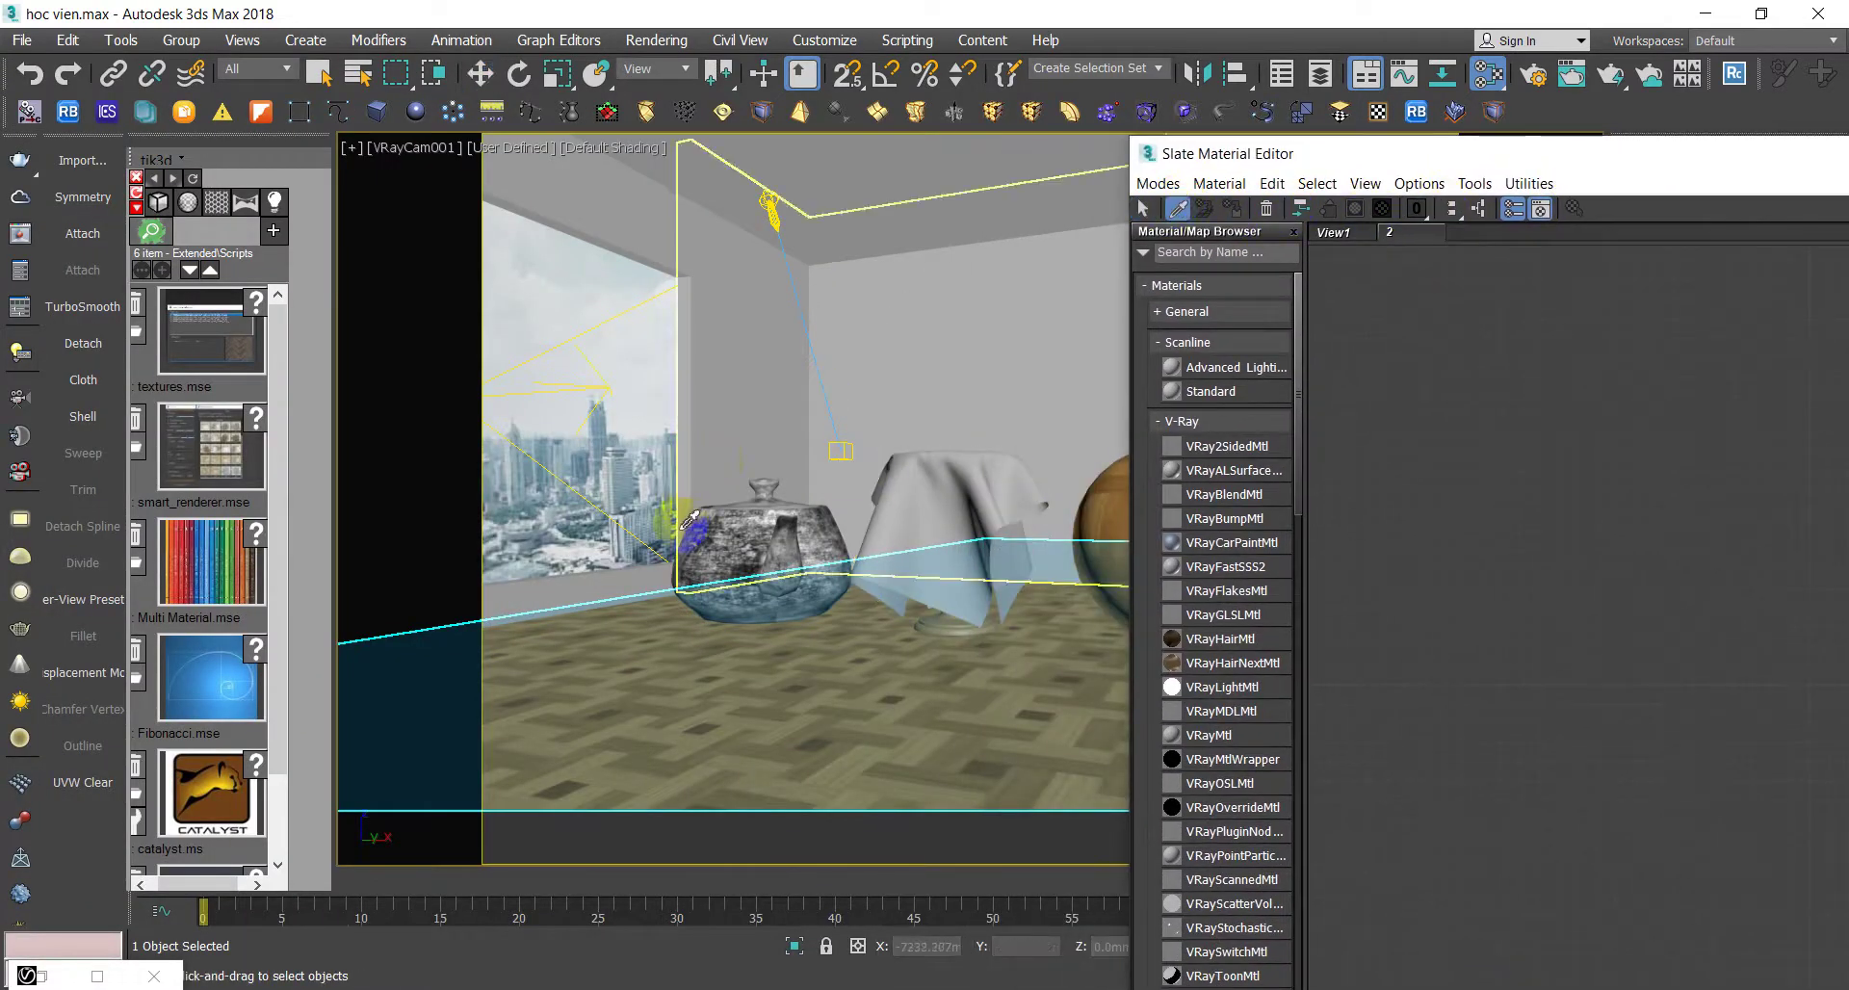
{"action": "left_click", "coordinate": [746, 534]}
{"action": "middle_click_drag", "start_coordinate": [1488, 485], "coordinate": [1367, 443]}
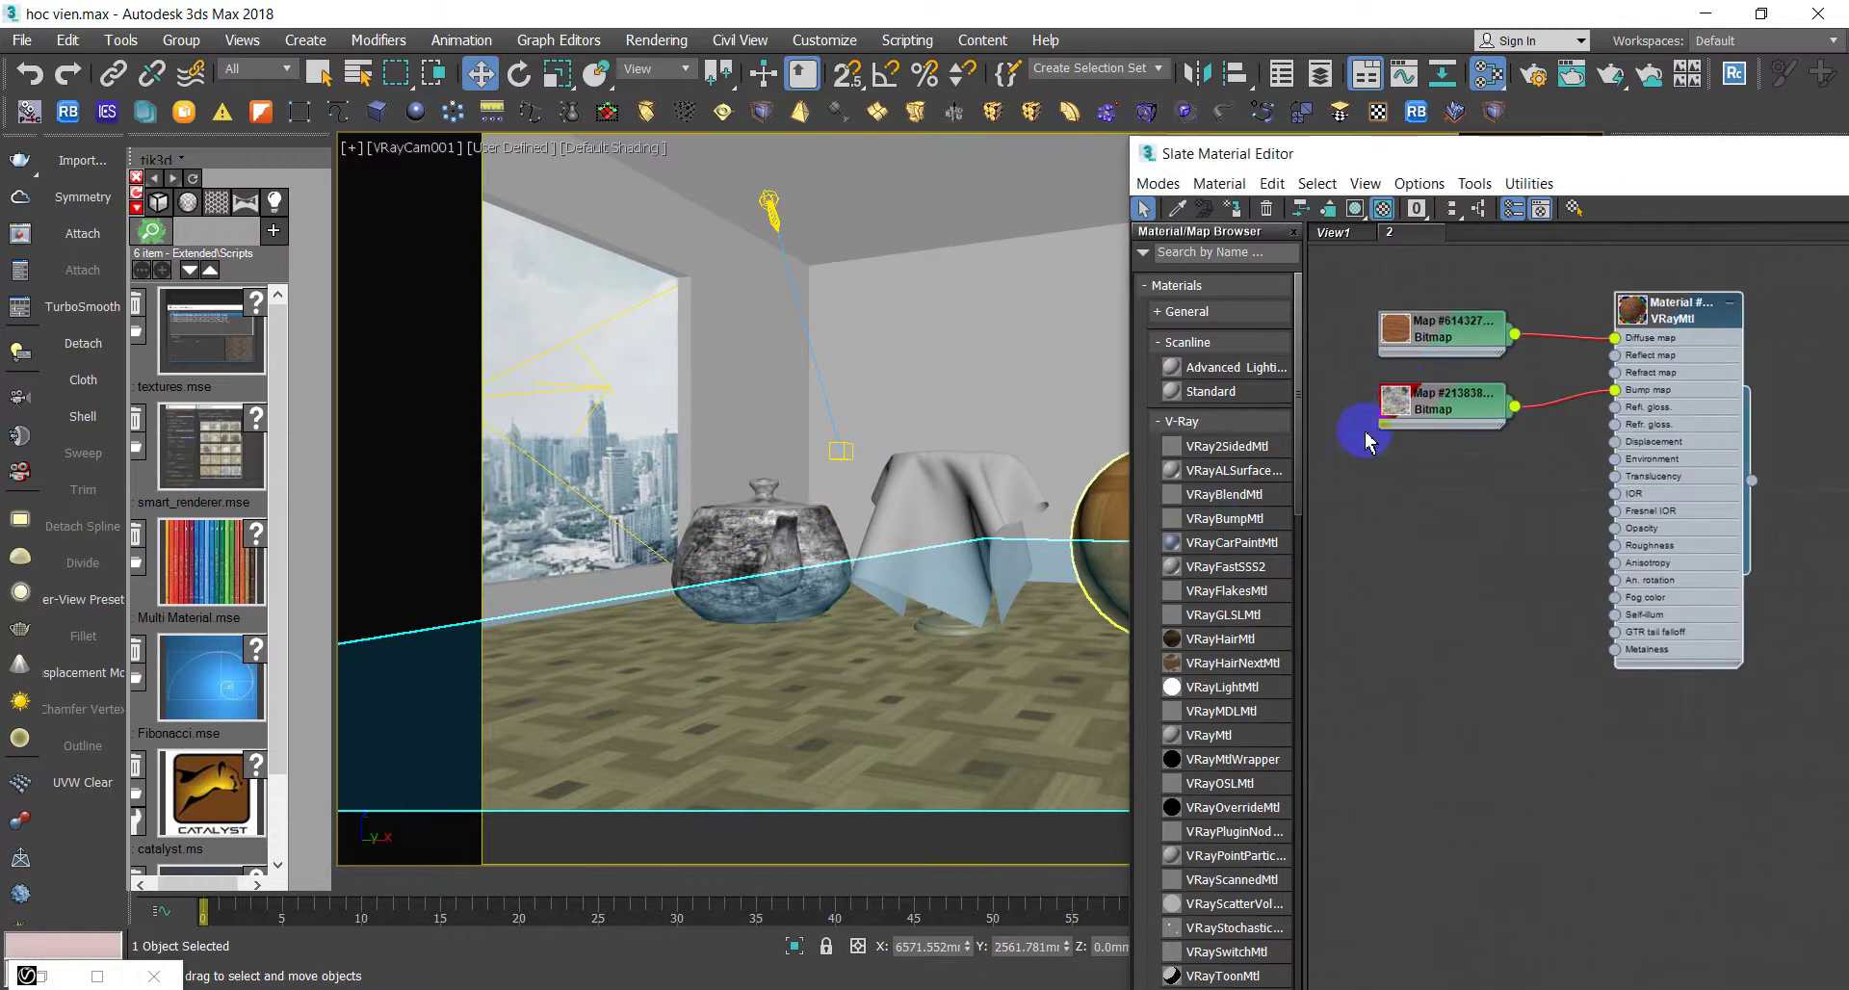
{"action": "left_click", "coordinate": [1441, 337]}
{"action": "left_click", "coordinate": [1355, 208]}
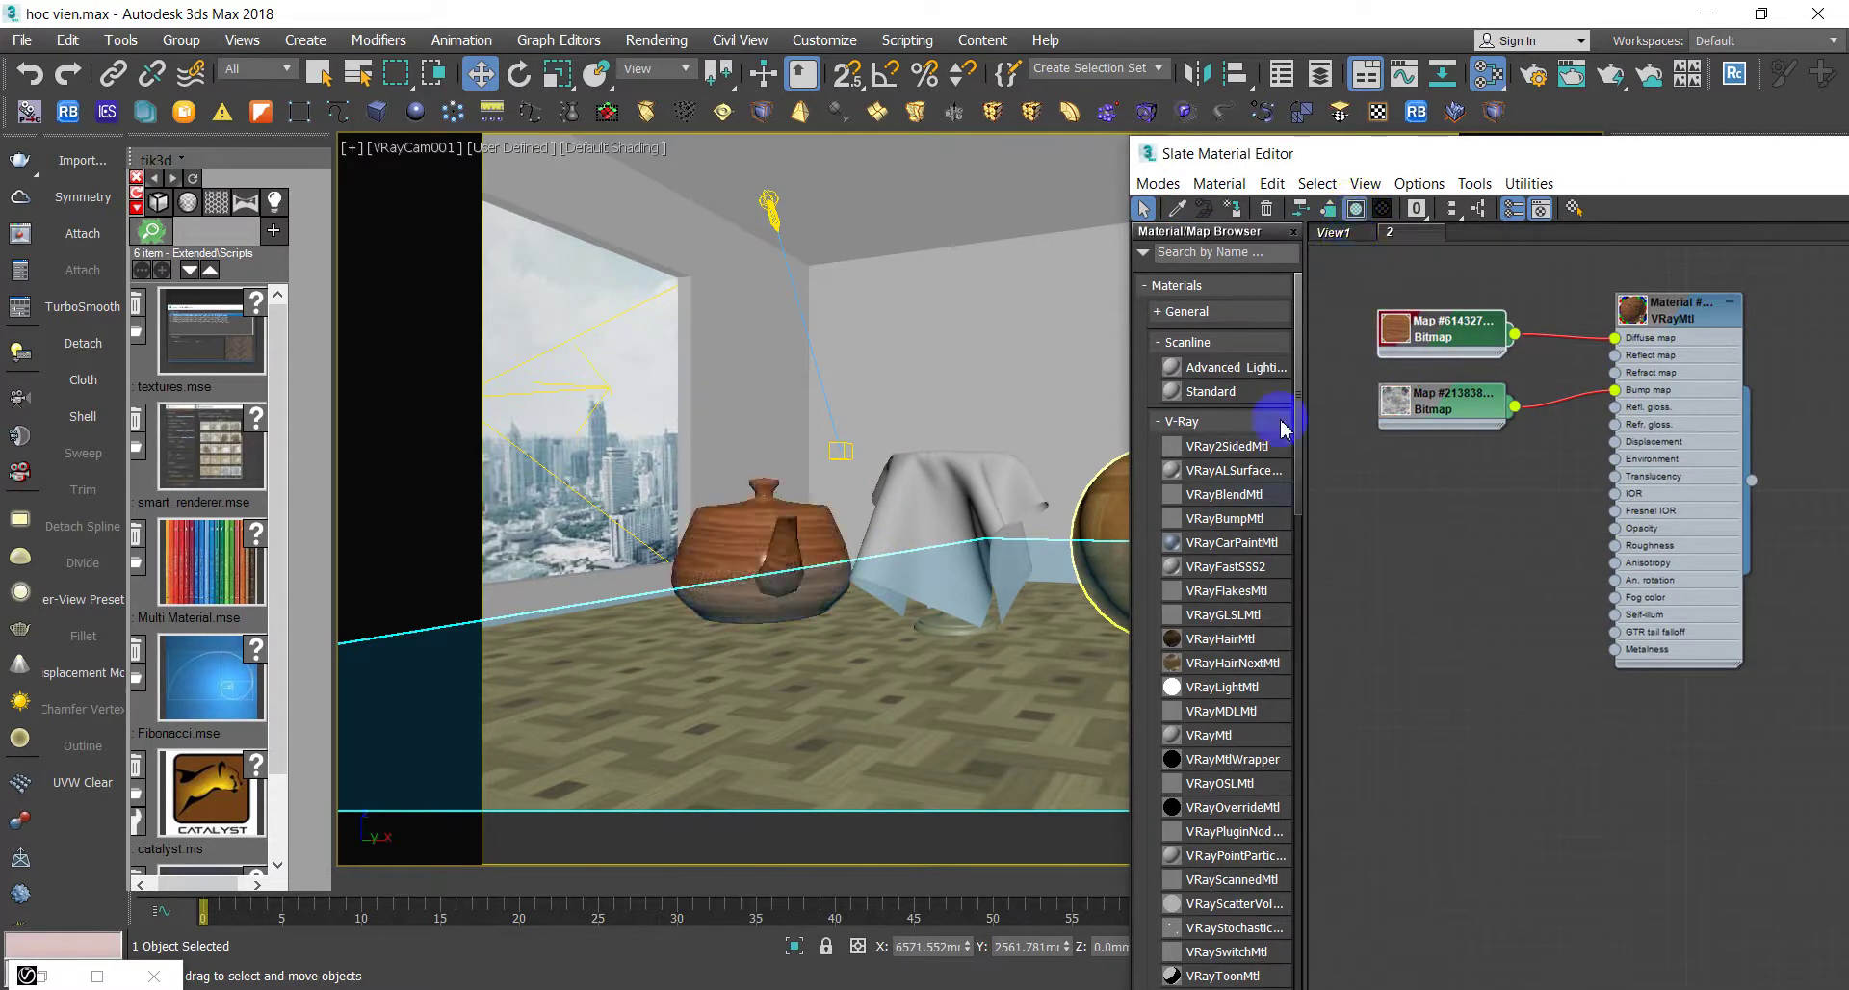
{"action": "left_click", "coordinate": [1450, 397]}
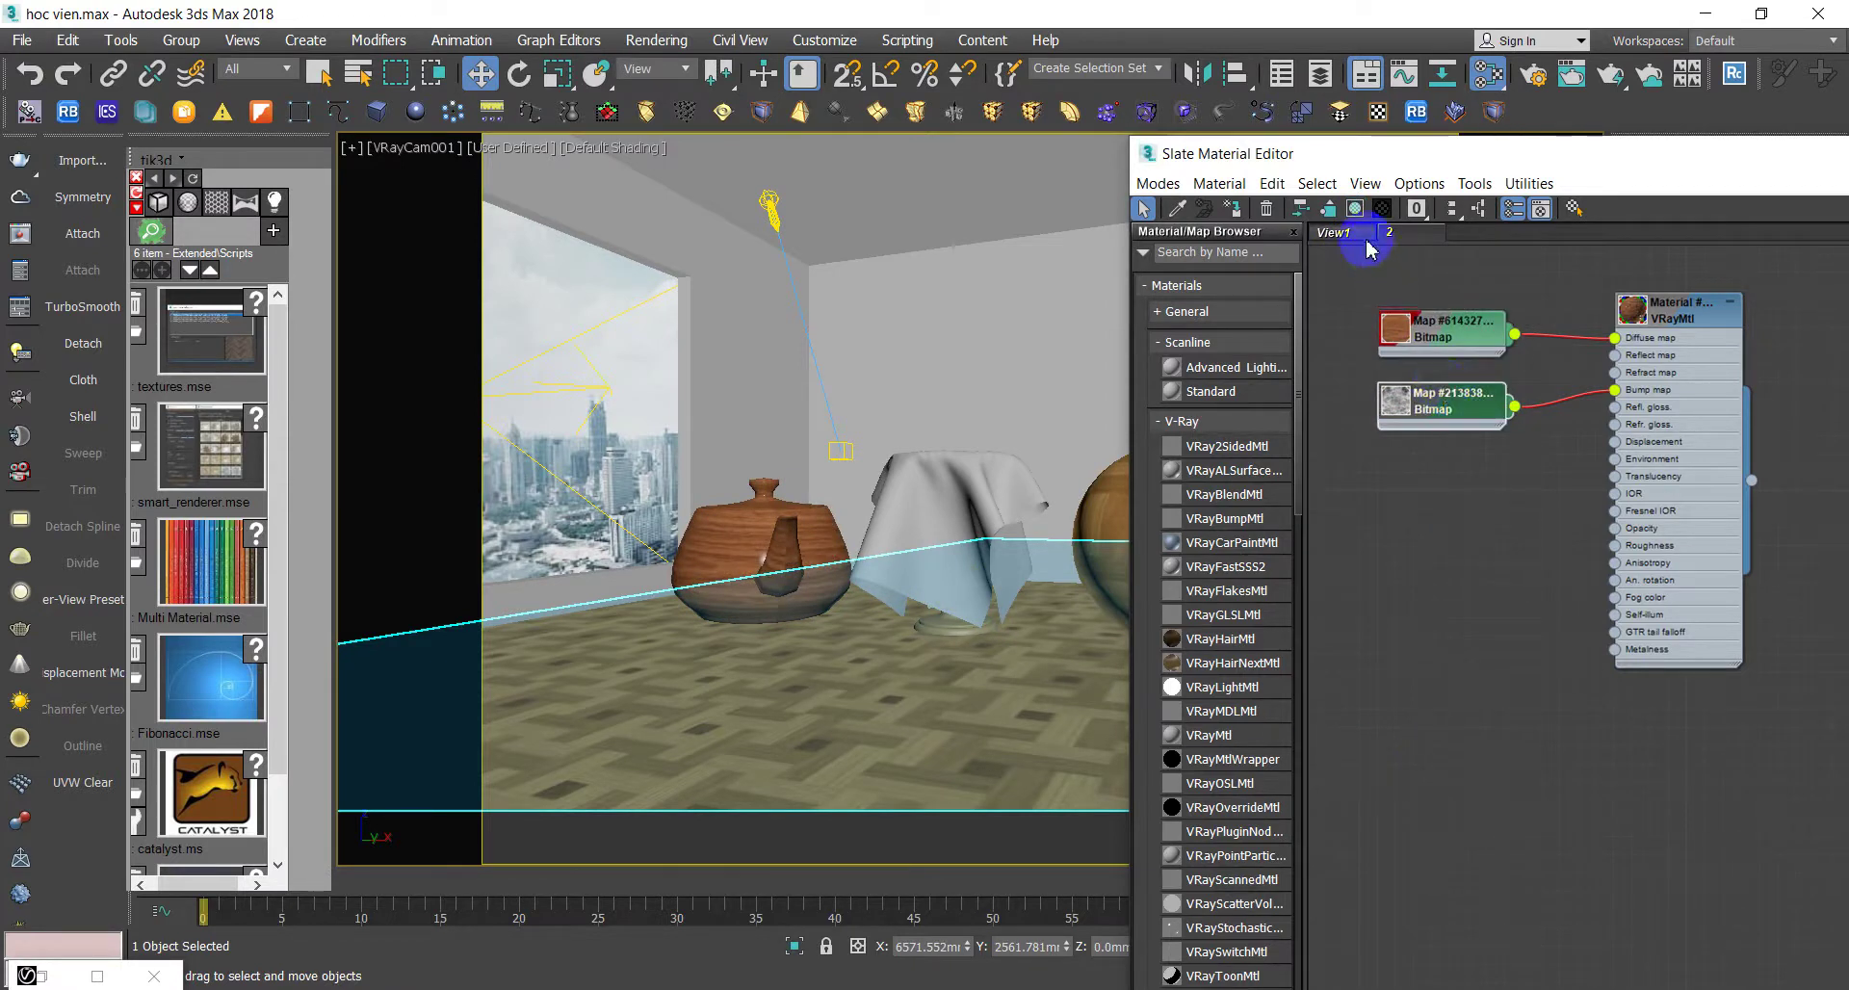
{"action": "left_click", "coordinate": [1355, 208]}
- Reselect the teapot and wooden sphere and re-enable the wood texture display in the viewport
{"action": "left_click", "coordinate": [823, 484]}
{"action": "left_click", "coordinate": [761, 539]}
{"action": "left_click", "coordinate": [1108, 539]}
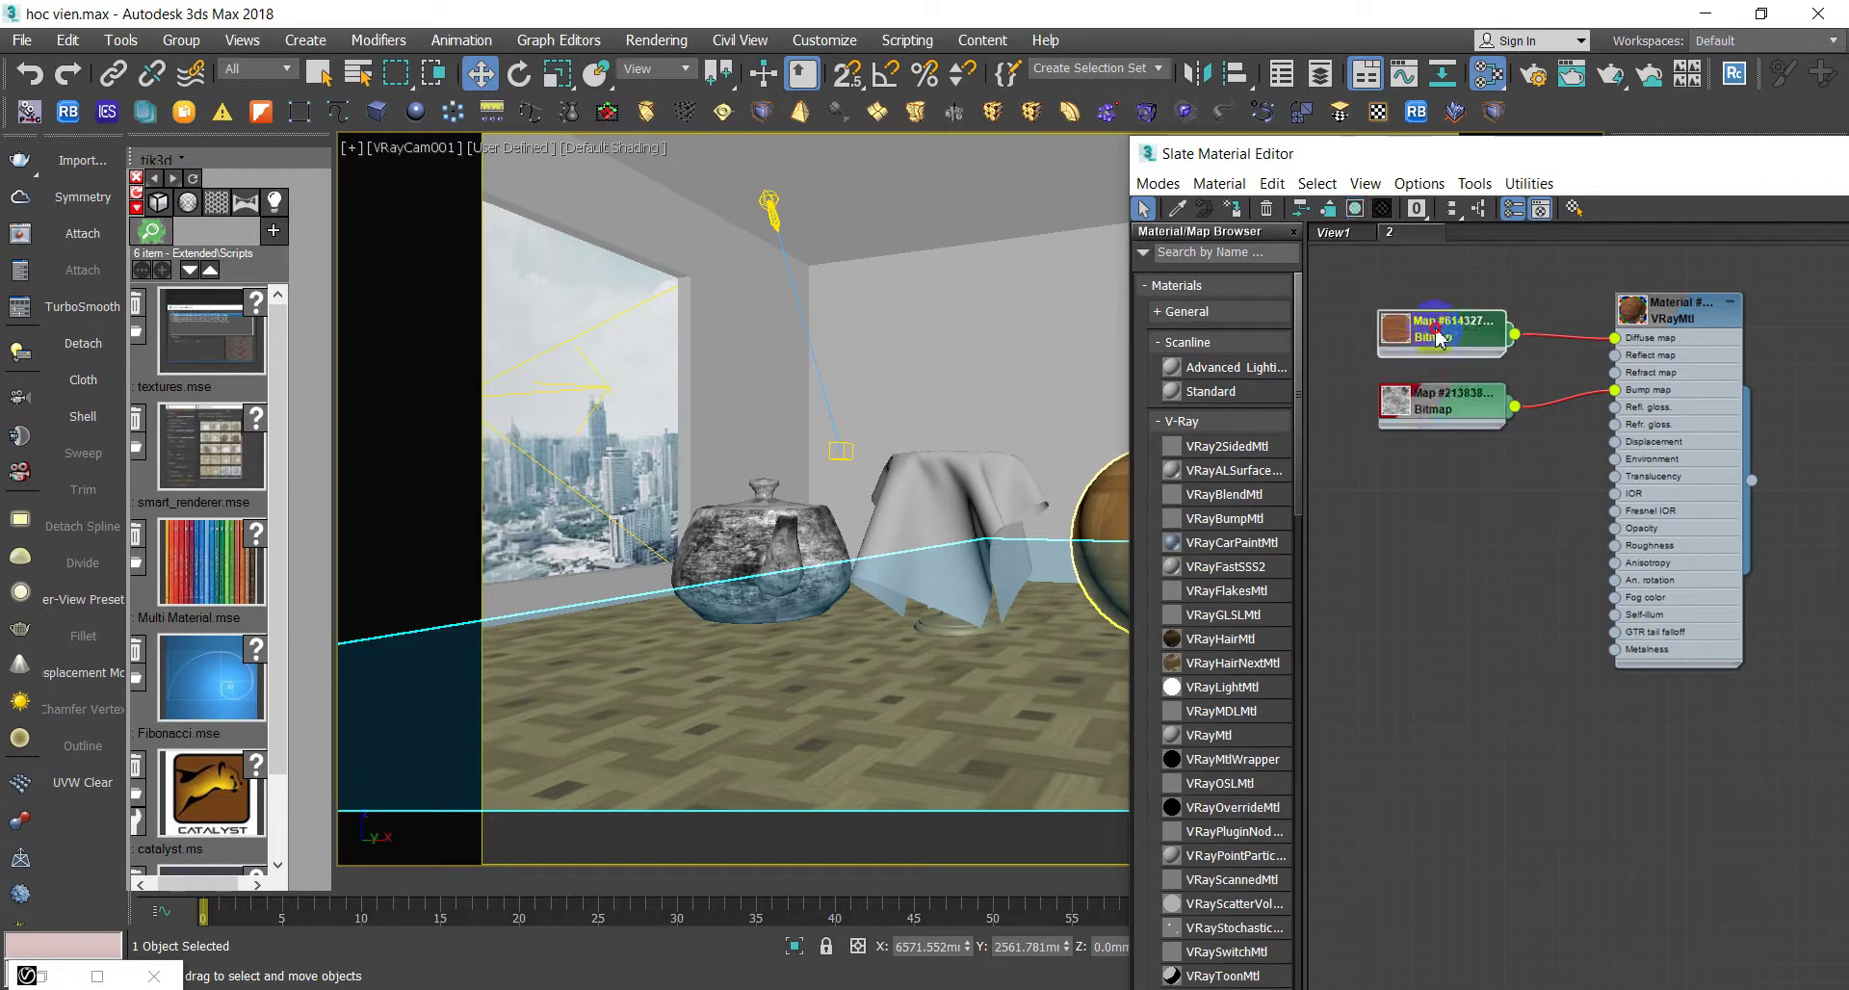
{"action": "left_click", "coordinate": [1355, 208]}
{"action": "left_click", "coordinate": [1383, 563]}
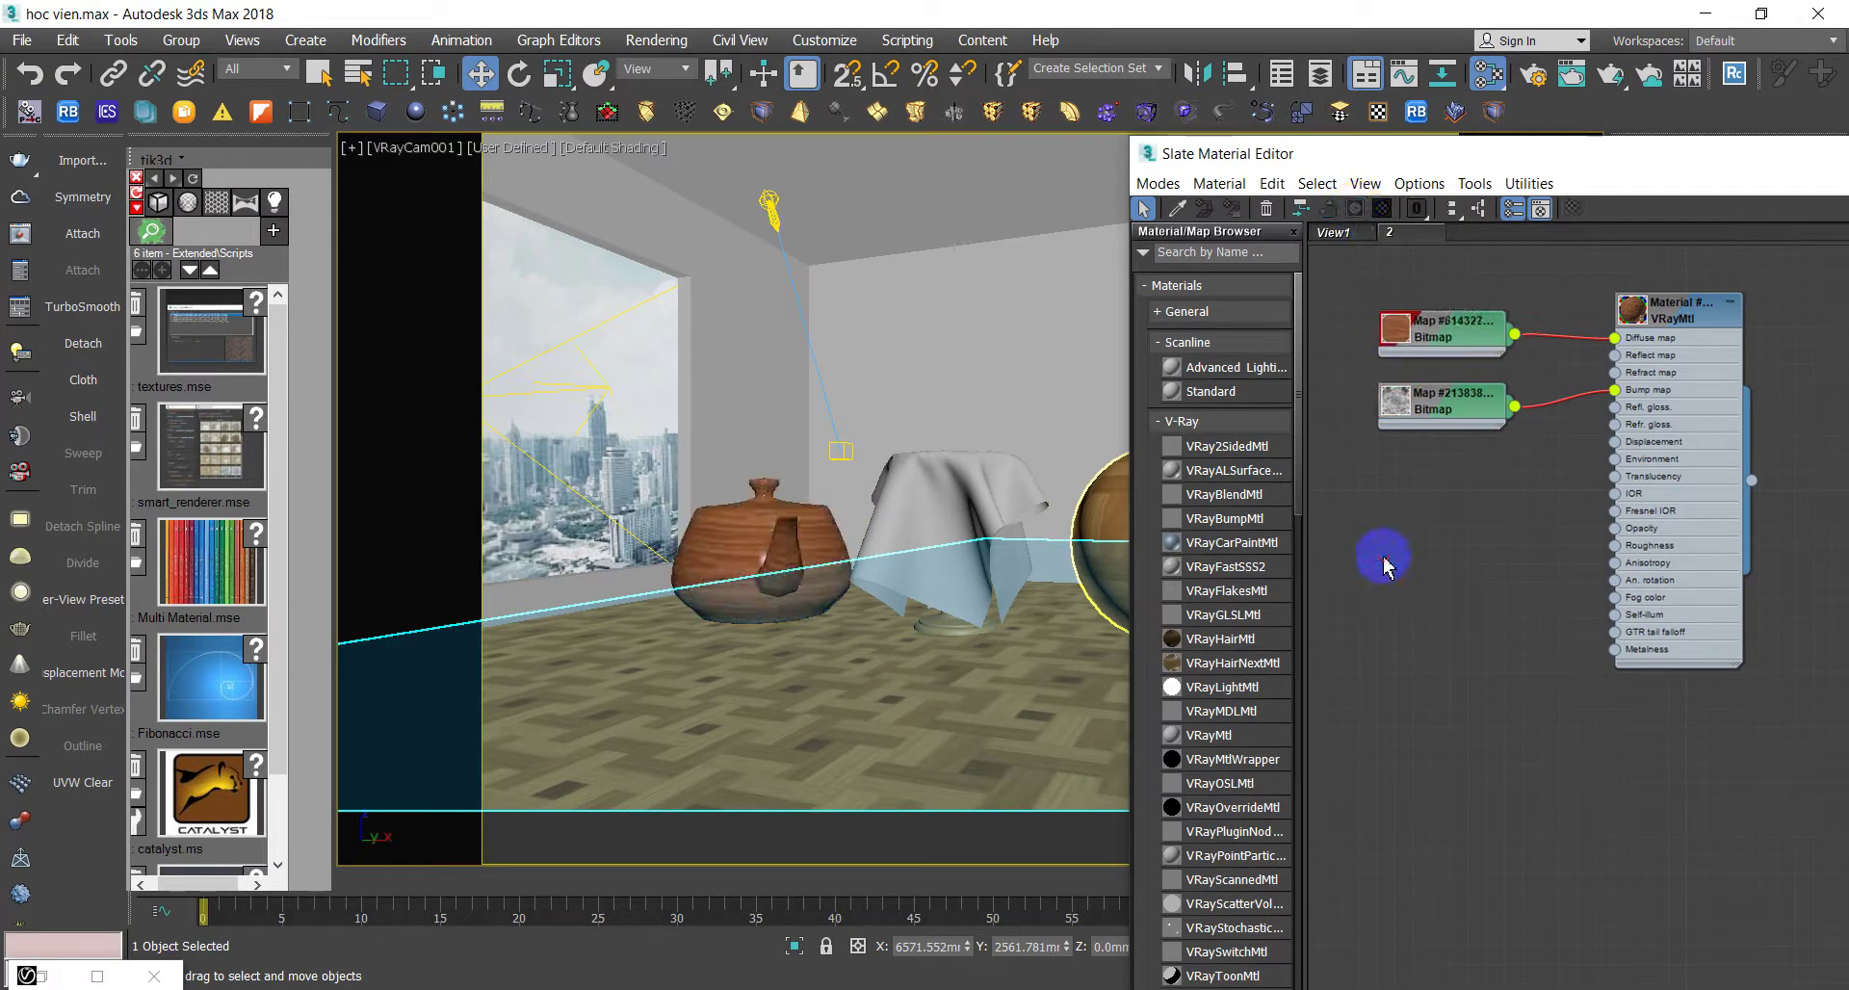
{"action": "left_click_drag", "start_coordinate": [1403, 165], "coordinate": [1286, 219]}
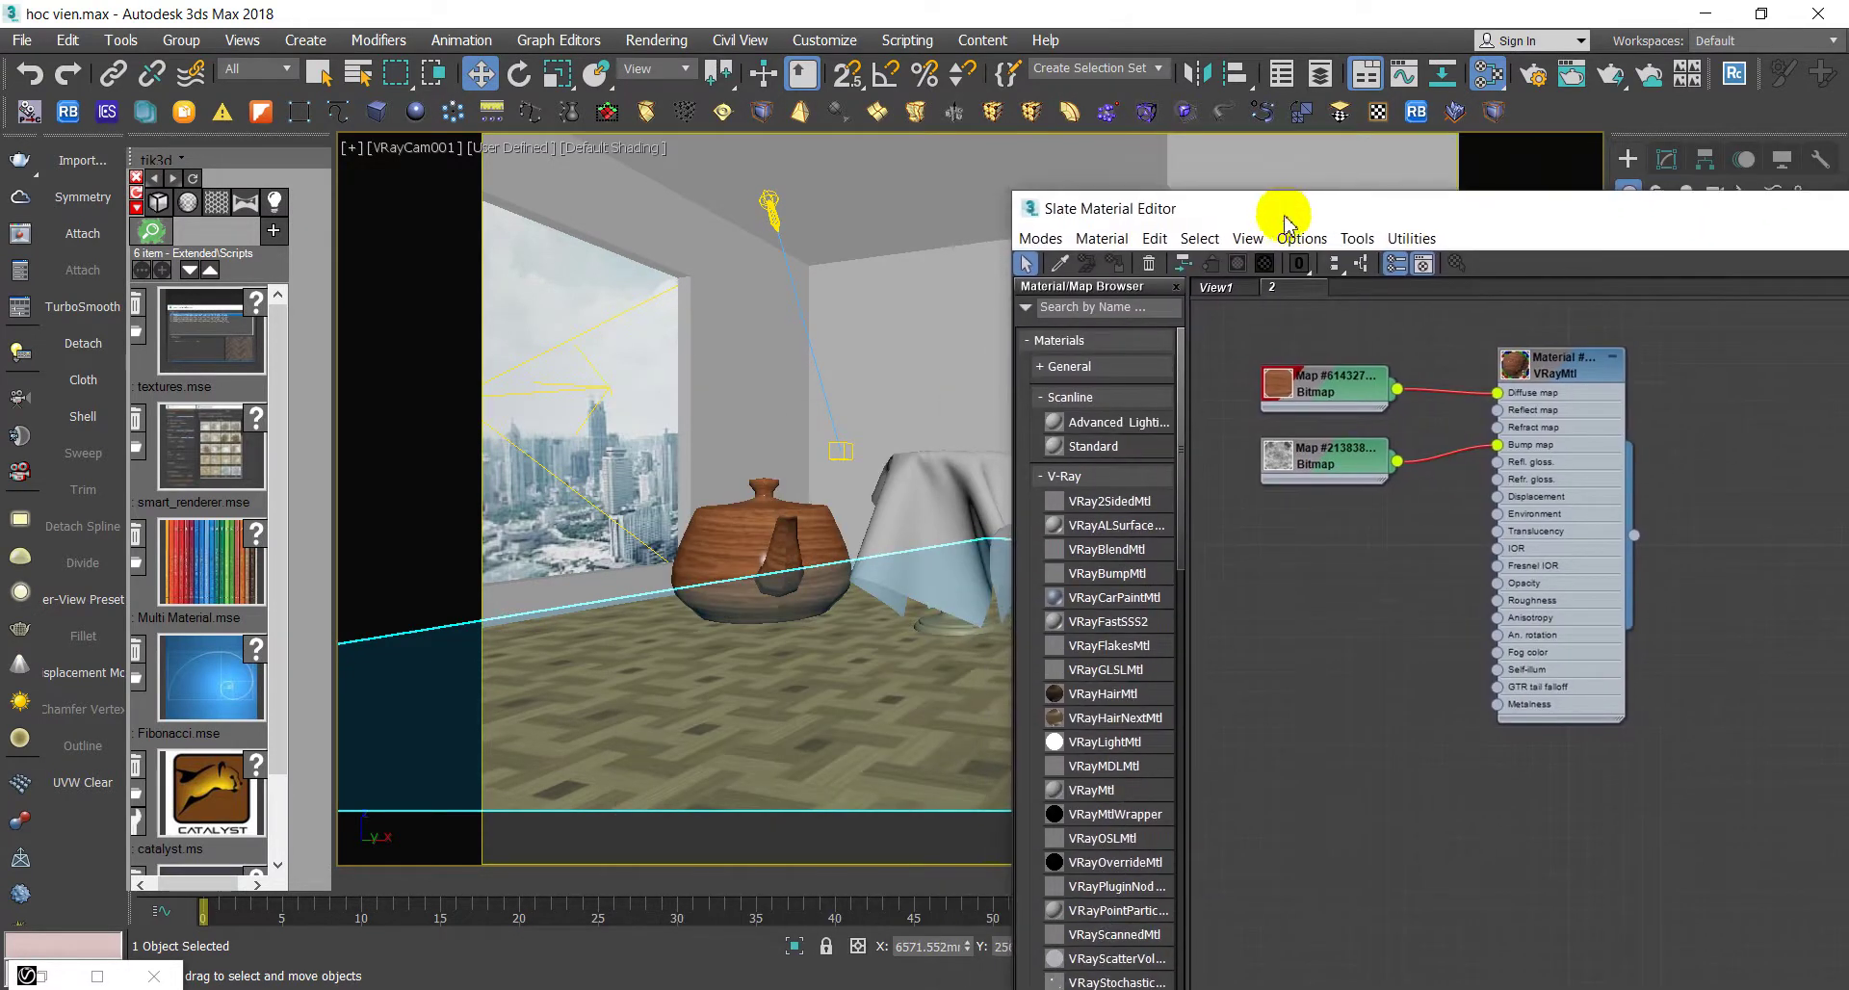
{"action": "middle_click_drag", "start_coordinate": [1381, 428], "coordinate": [1618, 381]}
- Pick the cloth's material into the node view and show it shaded in the viewport
{"action": "left_click", "coordinate": [1059, 263]}
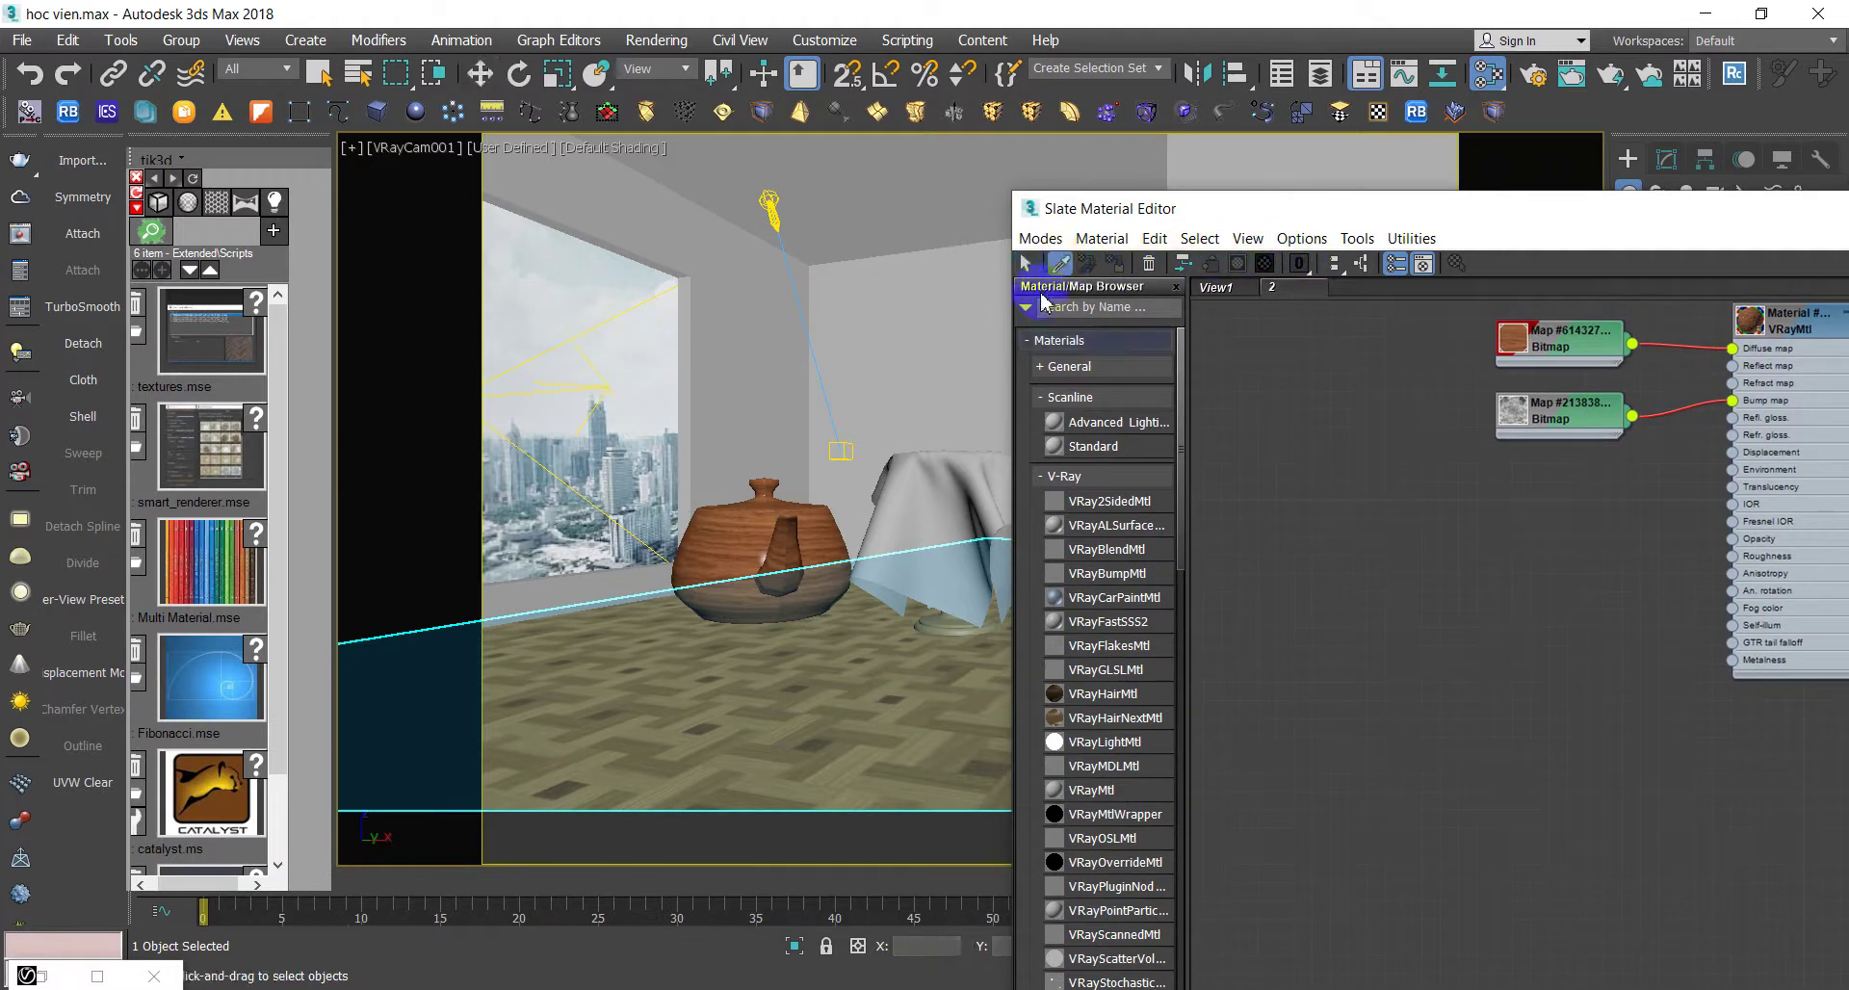
{"action": "middle_click_drag", "start_coordinate": [1437, 611], "coordinate": [1714, 540]}
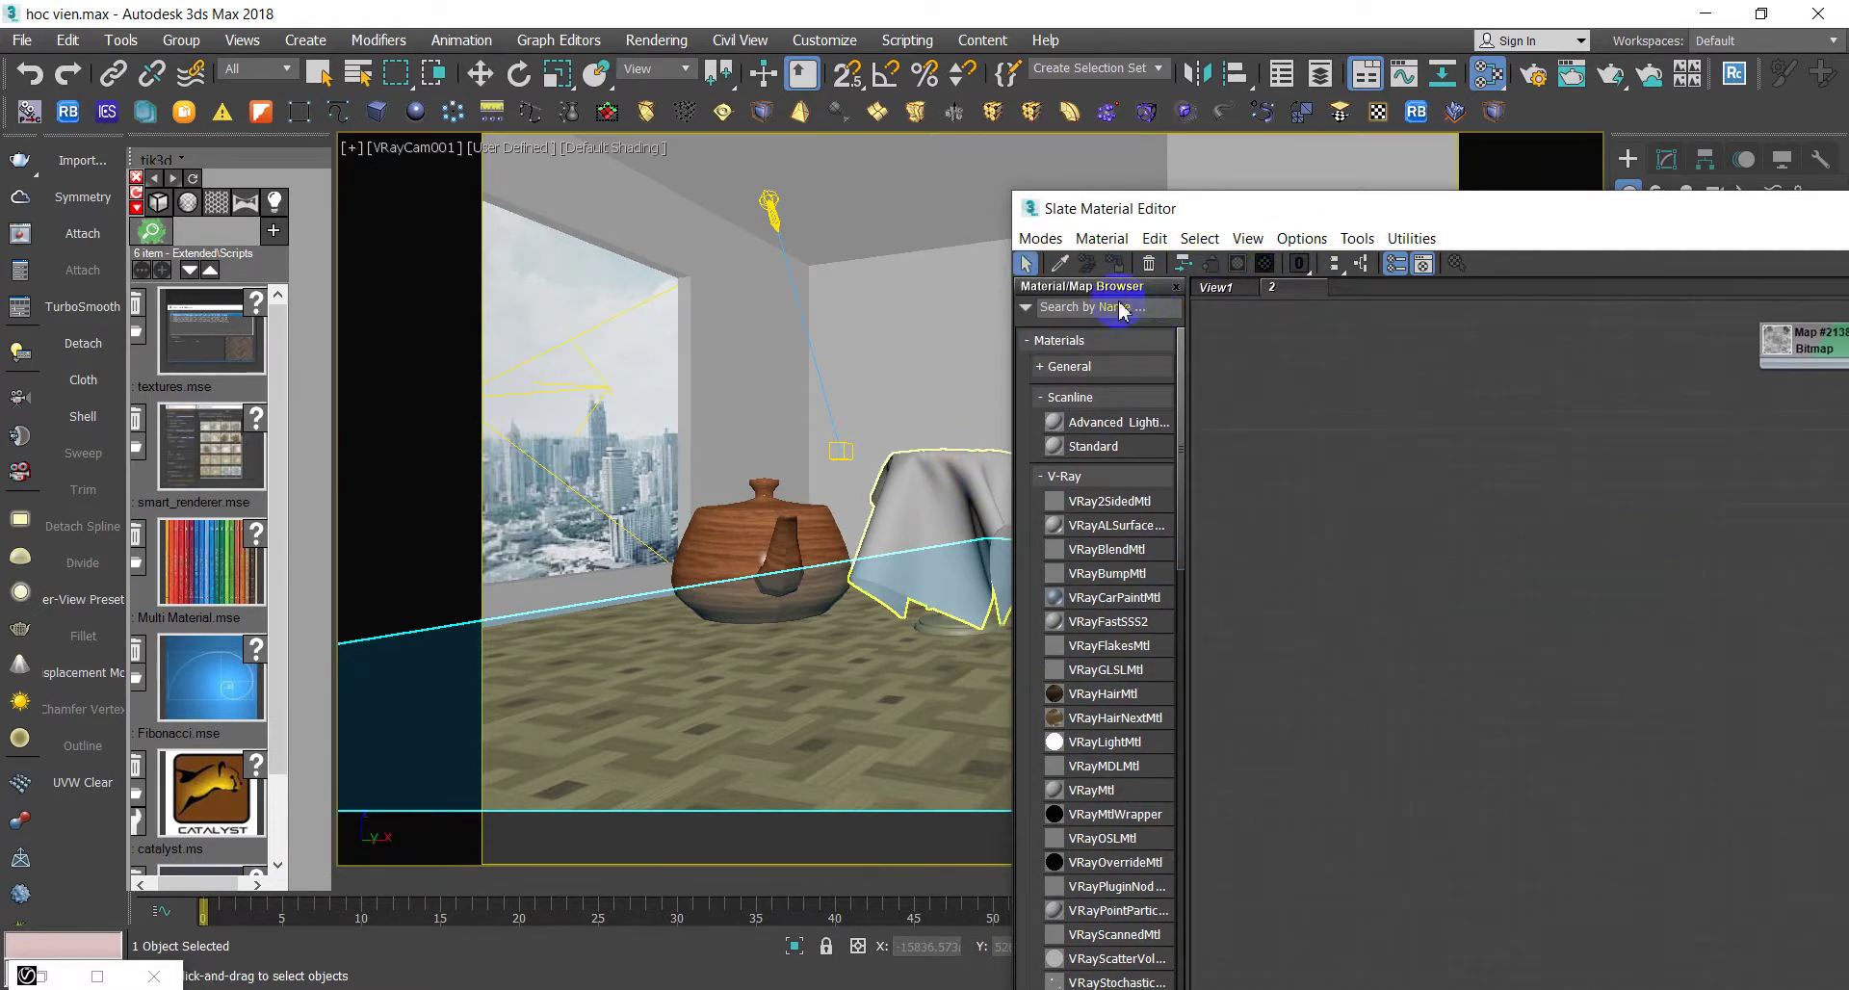
{"action": "left_click", "coordinate": [932, 462]}
{"action": "mouse_move", "coordinate": [1695, 483]}
{"action": "middle_mouse_down"}
{"action": "mouse_move", "coordinate": [1567, 621]}
{"action": "mouse_move", "coordinate": [1606, 616]}
{"action": "middle_mouse_up"}
{"action": "left_click_drag", "start_coordinate": [1252, 576], "coordinate": [1300, 501]}
{"action": "scroll", "coordinate": [1374, 524], "scroll_direction": "down", "scroll_amount": 2}
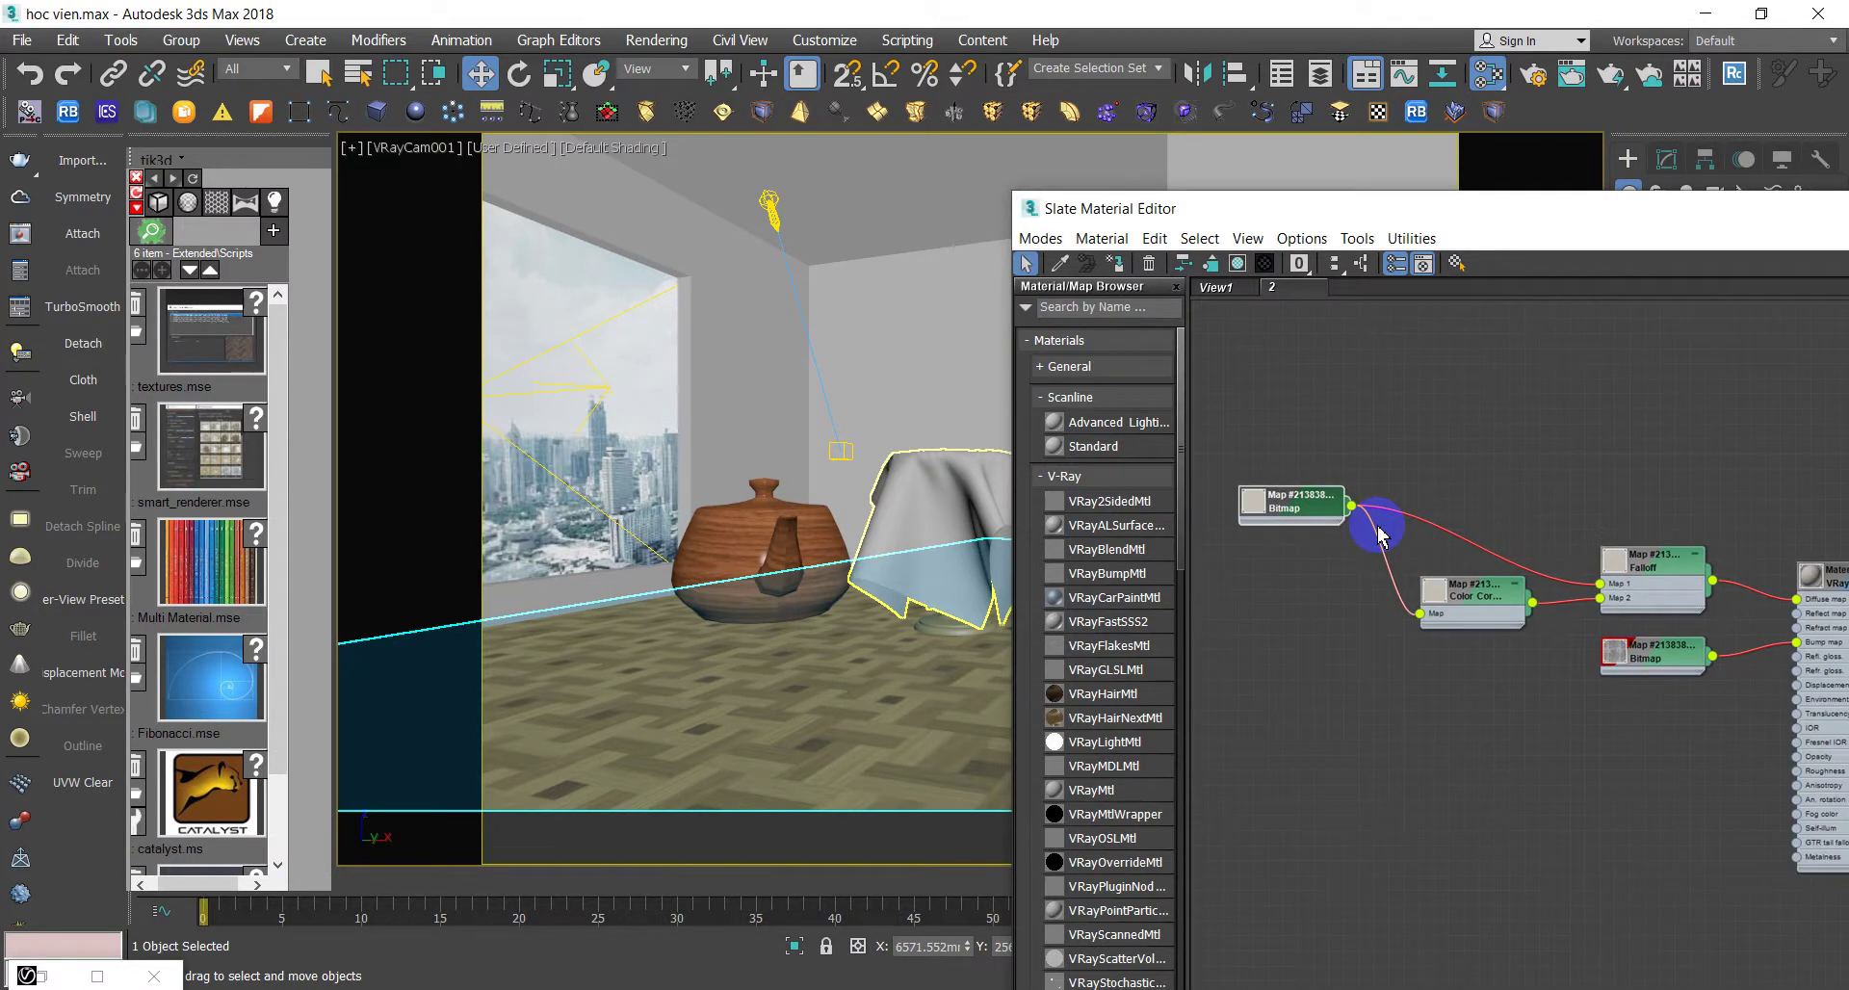
{"action": "left_click", "coordinate": [1242, 267]}
{"action": "left_click", "coordinate": [907, 523]}
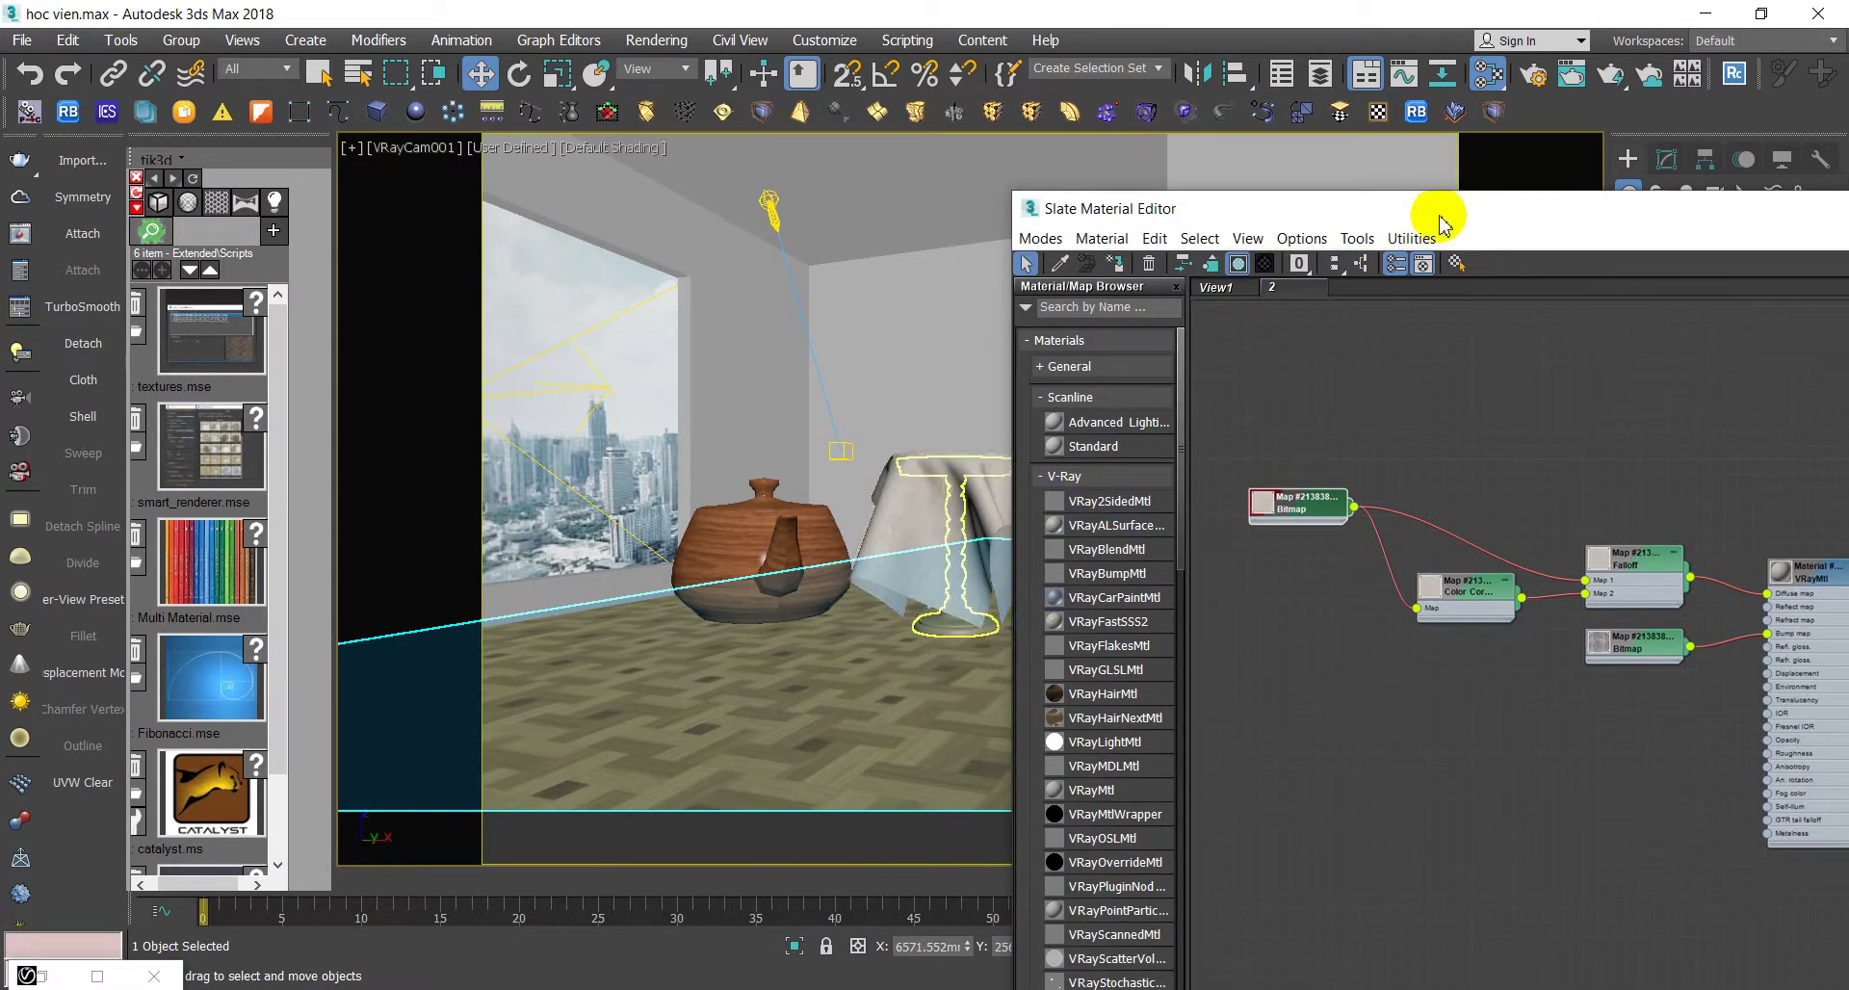
{"action": "left_click_drag", "start_coordinate": [1442, 223], "coordinate": [1353, 213]}
{"action": "scroll", "coordinate": [1462, 606], "scroll_direction": "down", "scroll_amount": 3}
{"action": "scroll", "coordinate": [1541, 607], "scroll_direction": "down", "scroll_amount": 3}
{"action": "middle_click_drag", "start_coordinate": [1541, 607], "coordinate": [1624, 445]}
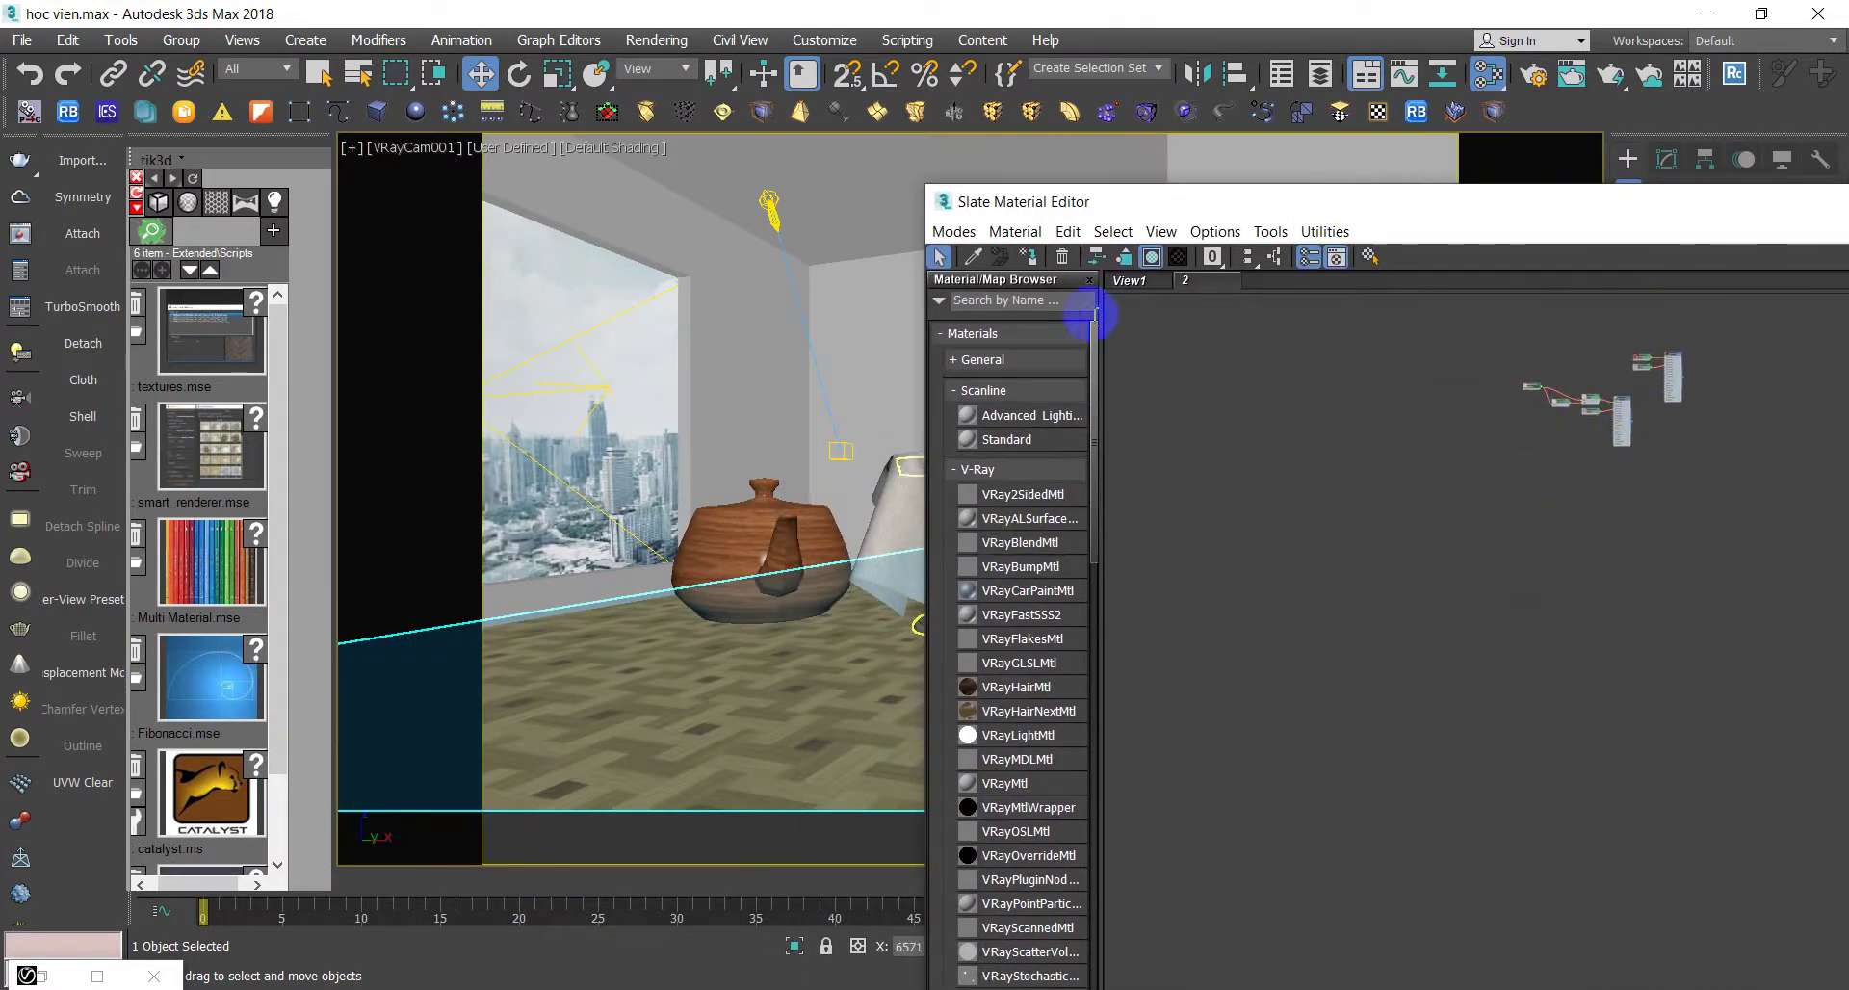
- Pick the wall's Multi/Sub-Object material into the node view
{"action": "left_click", "coordinate": [781, 657]}
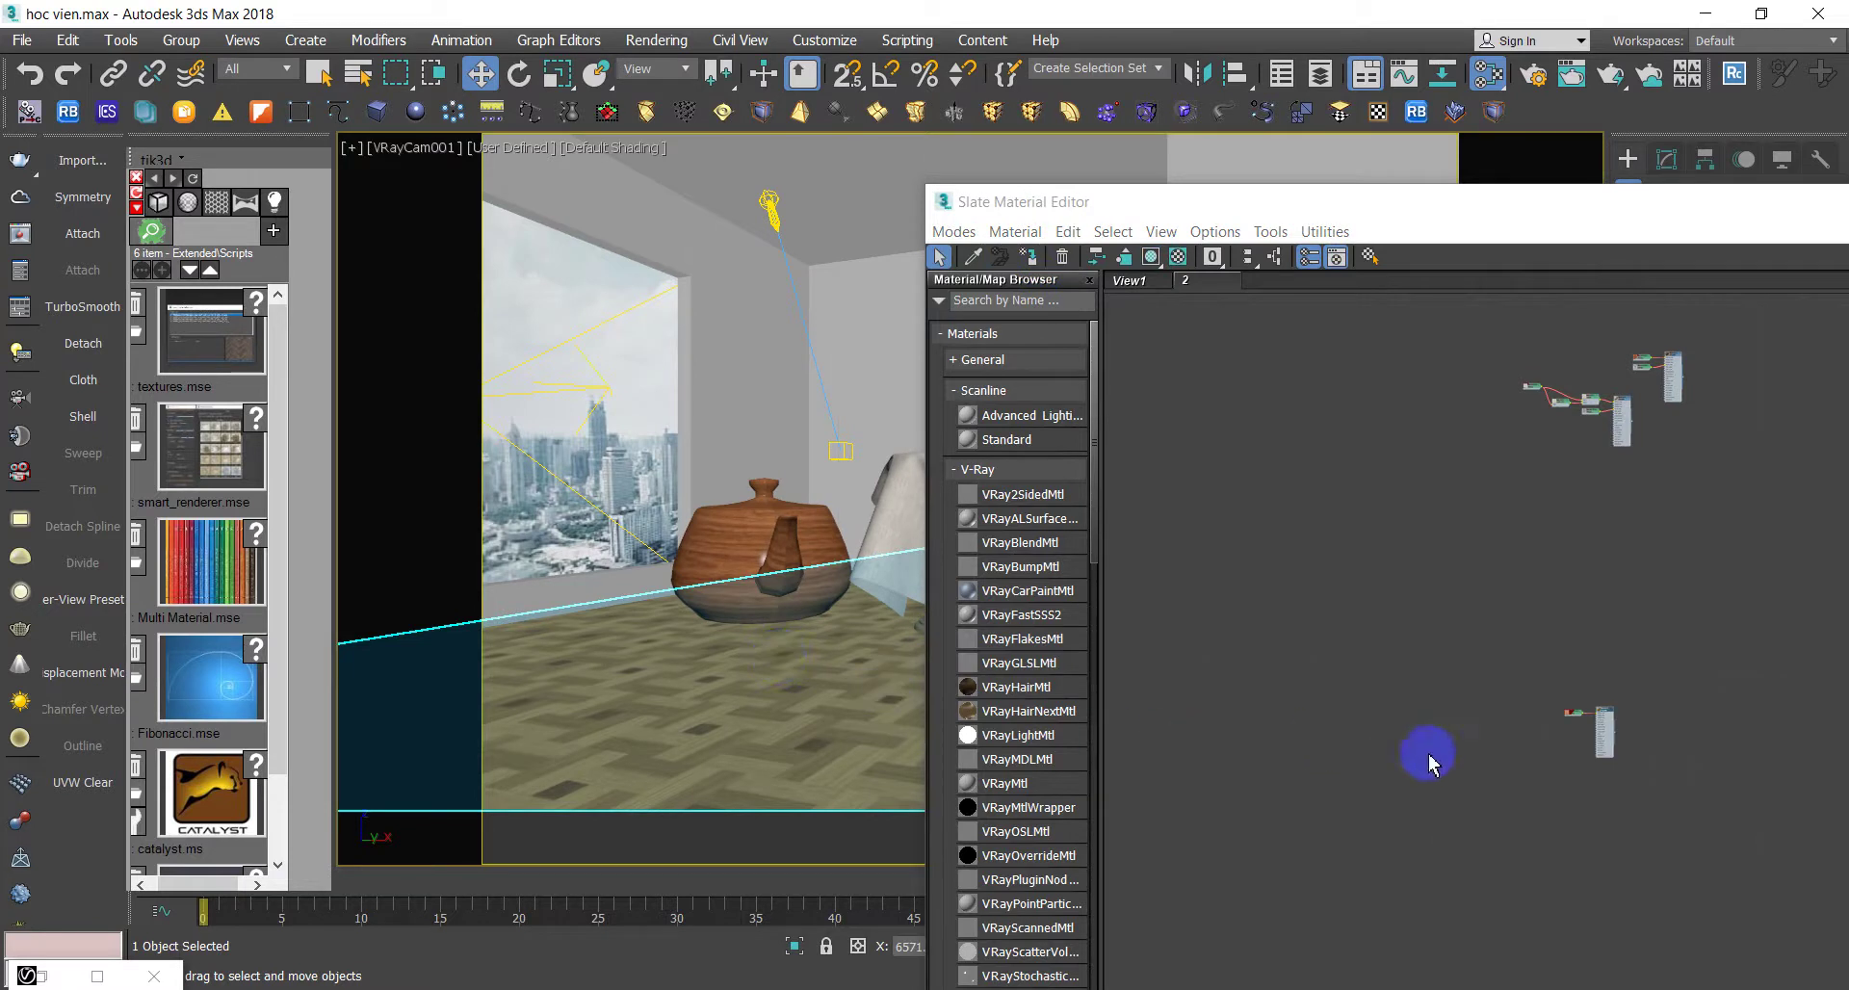
{"action": "scroll", "coordinate": [1604, 694], "scroll_direction": "down", "scroll_amount": 2}
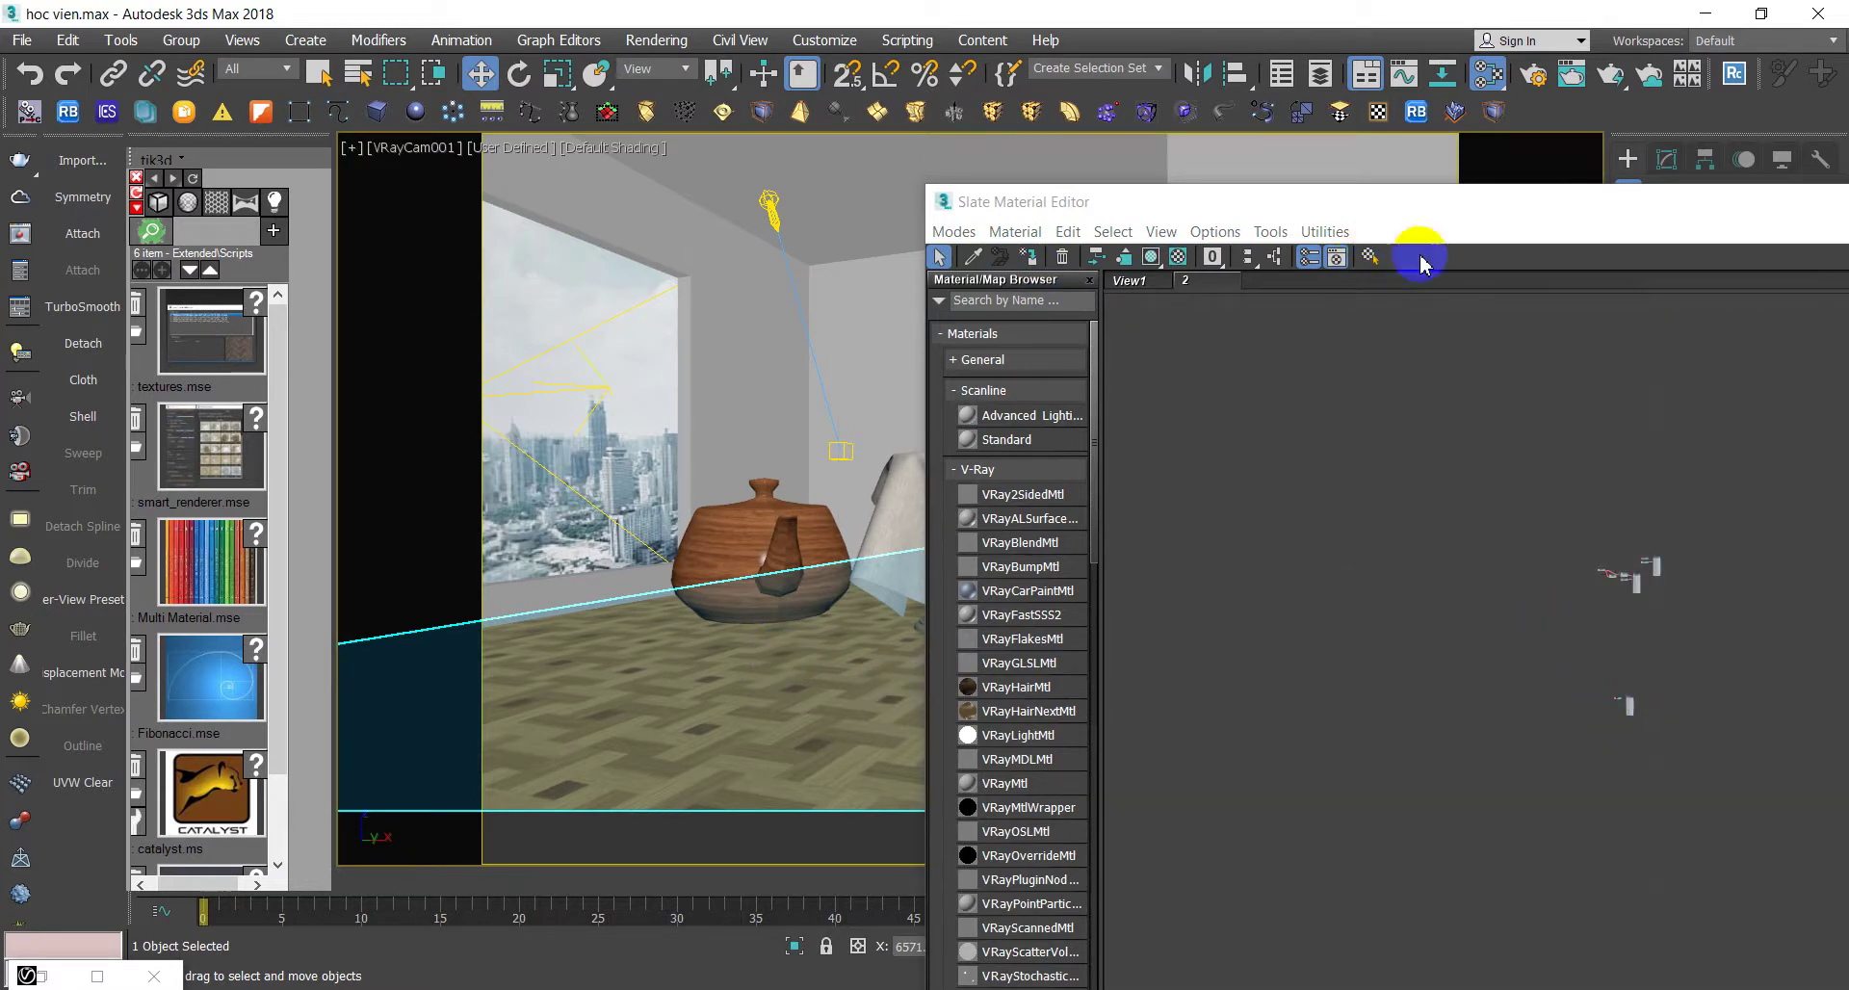
{"action": "scroll", "coordinate": [1644, 607], "scroll_direction": "up", "scroll_amount": 3}
{"action": "scroll", "coordinate": [1574, 528], "scroll_direction": "up", "scroll_amount": 2}
{"action": "middle_click_drag", "start_coordinate": [1574, 529], "coordinate": [1404, 385]}
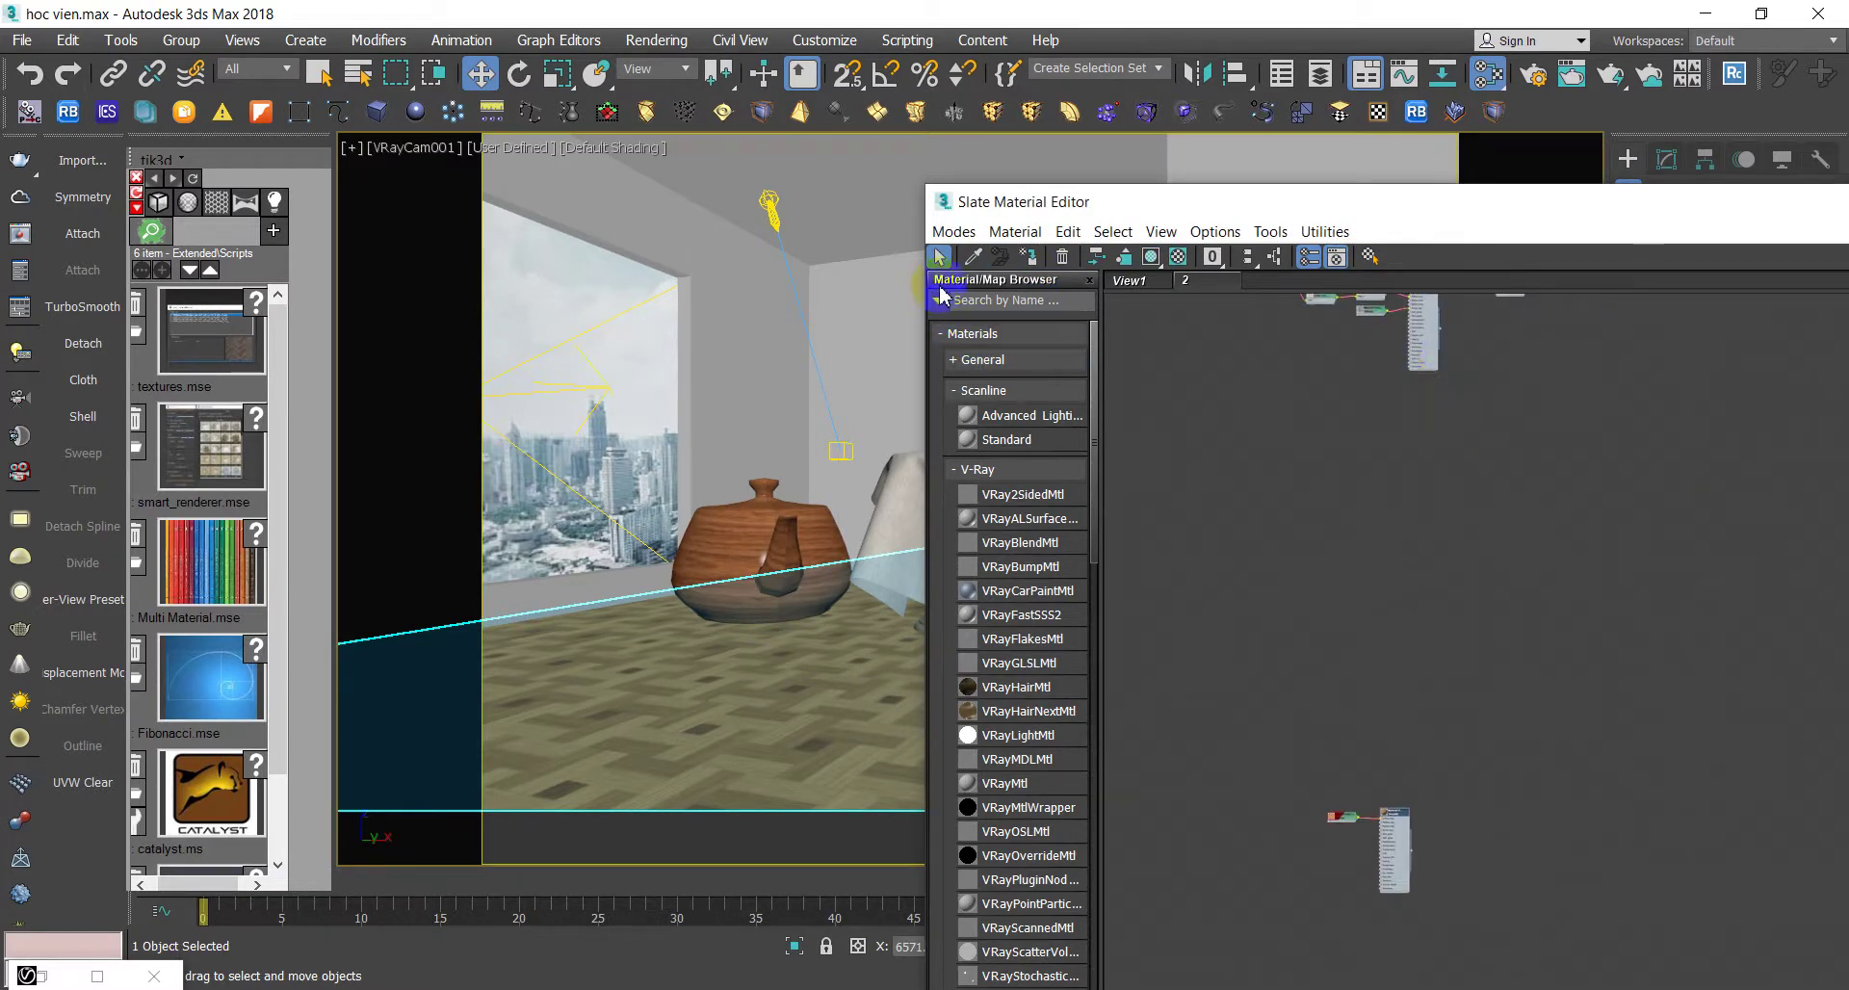
{"action": "left_click", "coordinate": [797, 330]}
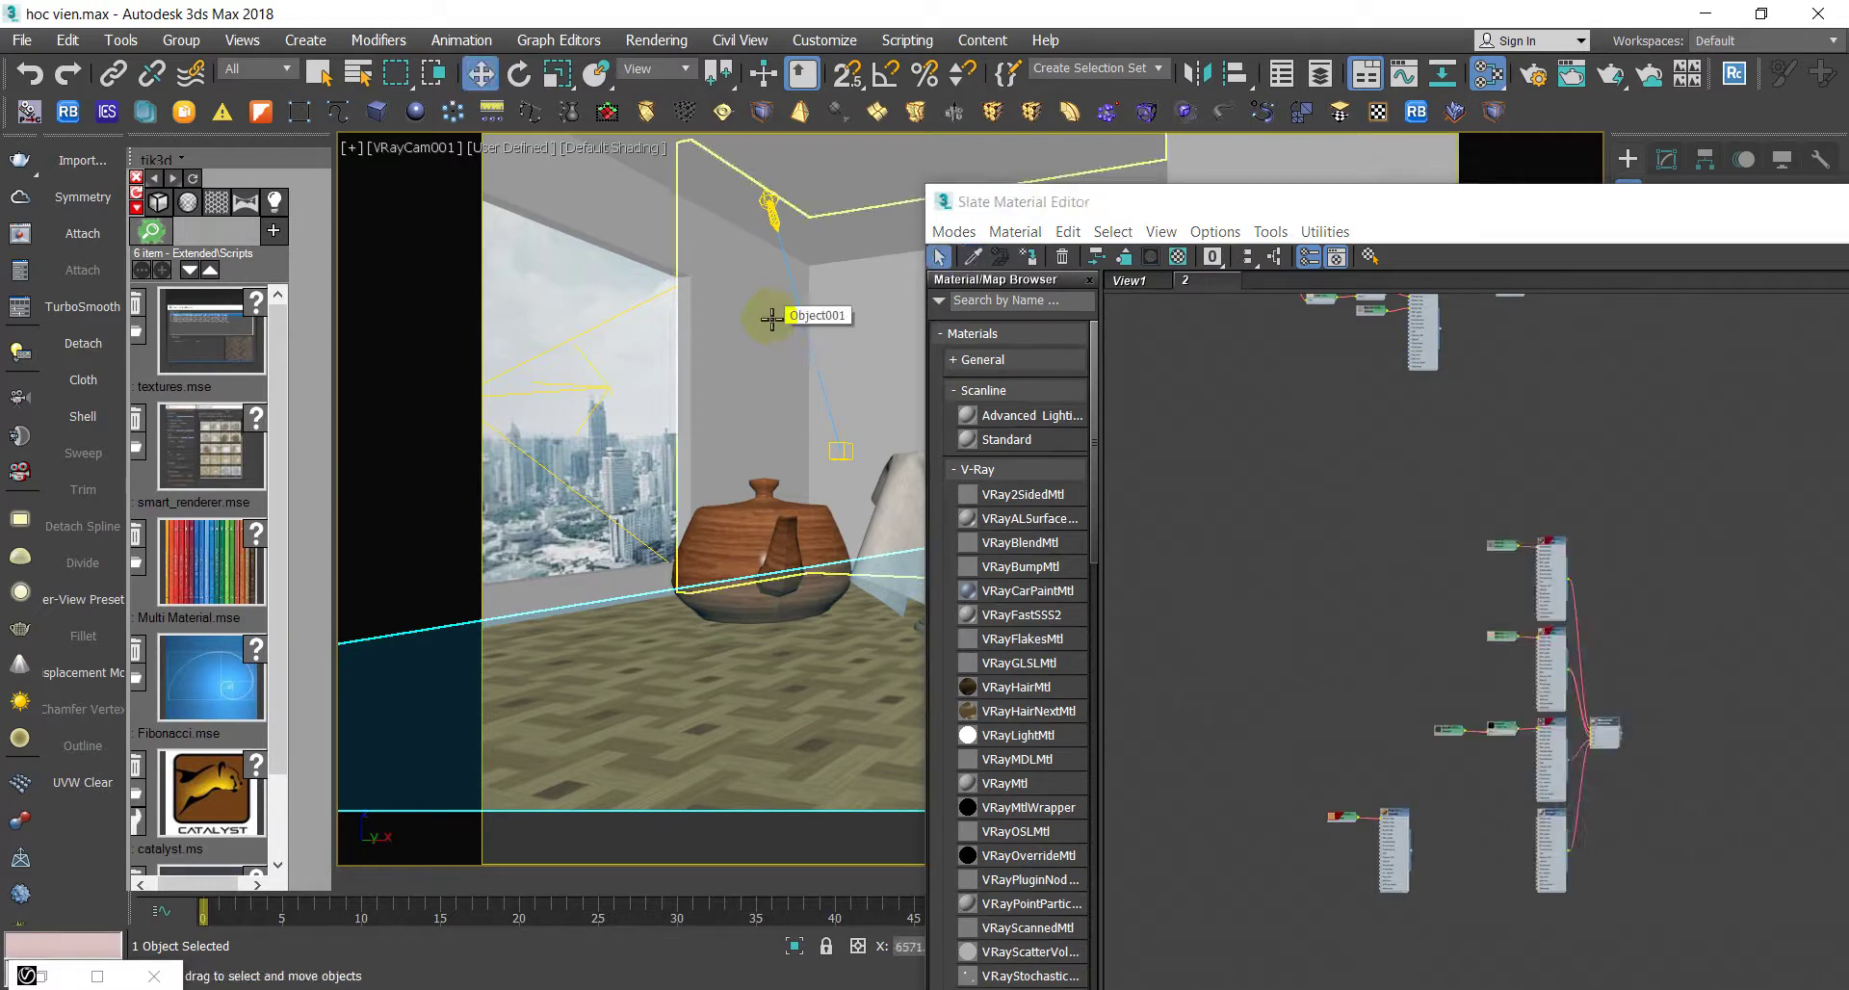
- Rearrange the wall material's sub-material nodes and zoom out to see the whole network
{"action": "scroll", "coordinate": [1599, 730], "scroll_direction": "up", "scroll_amount": 2}
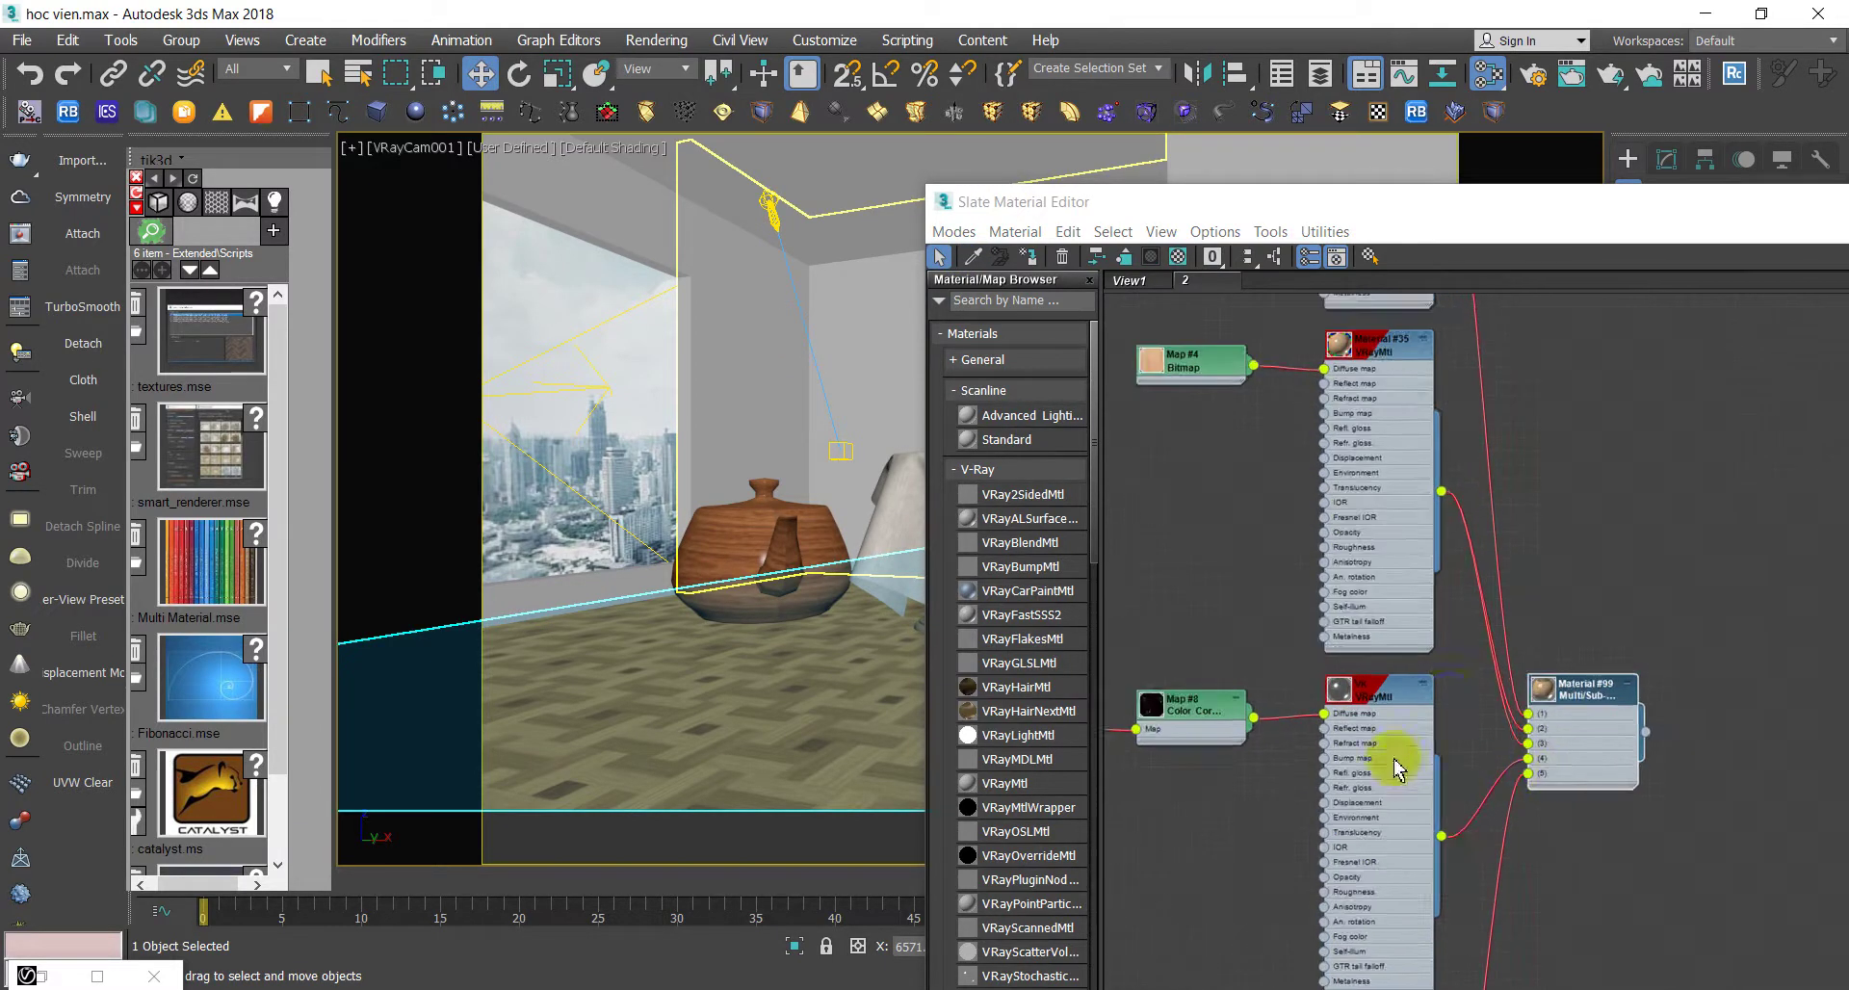
{"action": "scroll", "coordinate": [1478, 635], "scroll_direction": "up", "scroll_amount": 2}
{"action": "middle_click_drag", "start_coordinate": [1479, 635], "coordinate": [1580, 528]}
{"action": "mouse_move", "coordinate": [1531, 718]}
{"action": "left_mouse_down"}
{"action": "mouse_move", "coordinate": [1199, 481]}
{"action": "mouse_move", "coordinate": [1136, 293]}
{"action": "left_mouse_up"}
{"action": "mouse_move", "coordinate": [1395, 590]}
{"action": "middle_mouse_down"}
{"action": "mouse_move", "coordinate": [1329, 569]}
{"action": "mouse_move", "coordinate": [1390, 626]}
{"action": "middle_mouse_up"}
{"action": "scroll", "coordinate": [1577, 578], "scroll_direction": "up", "scroll_amount": 3}
{"action": "scroll", "coordinate": [1609, 617], "scroll_direction": "up", "scroll_amount": 2}
{"action": "scroll", "coordinate": [1444, 577], "scroll_direction": "down", "scroll_amount": 2}
{"action": "scroll", "coordinate": [1434, 636], "scroll_direction": "down", "scroll_amount": 10}
{"action": "scroll", "coordinate": [1435, 636], "scroll_direction": "up", "scroll_amount": 10}
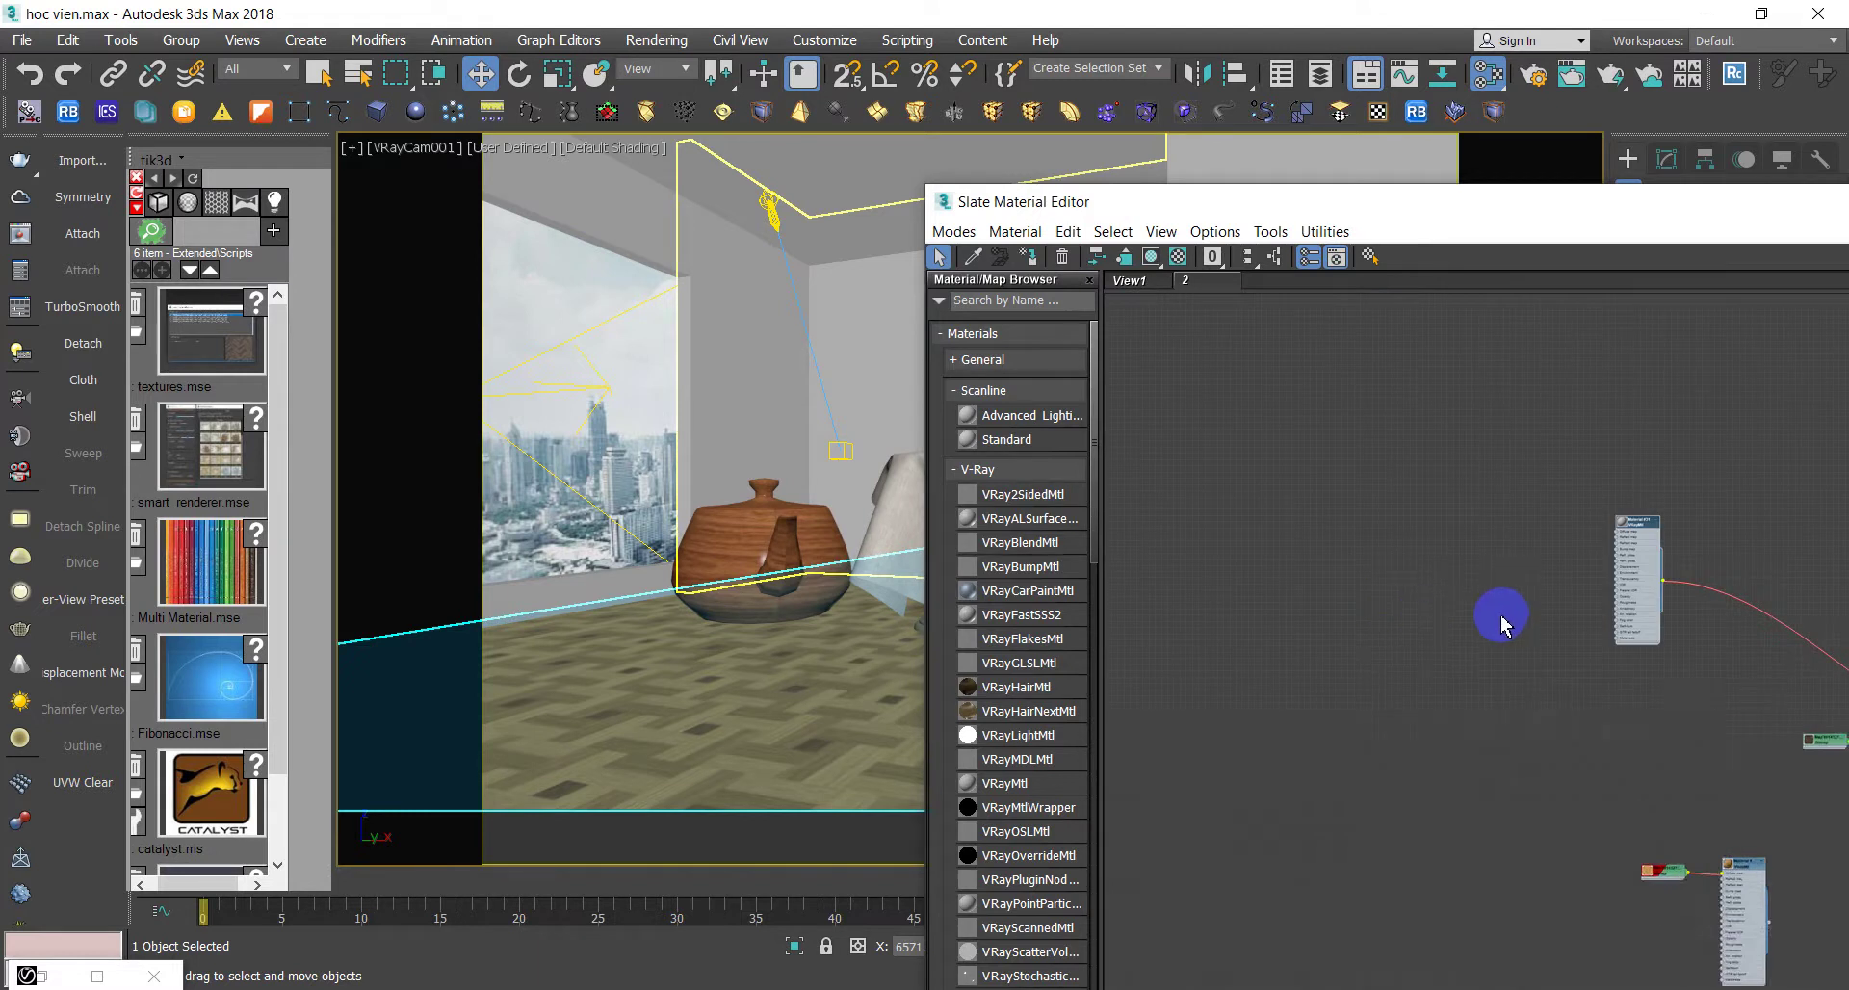
{"action": "middle_click_drag", "start_coordinate": [1623, 554], "coordinate": [1568, 544]}
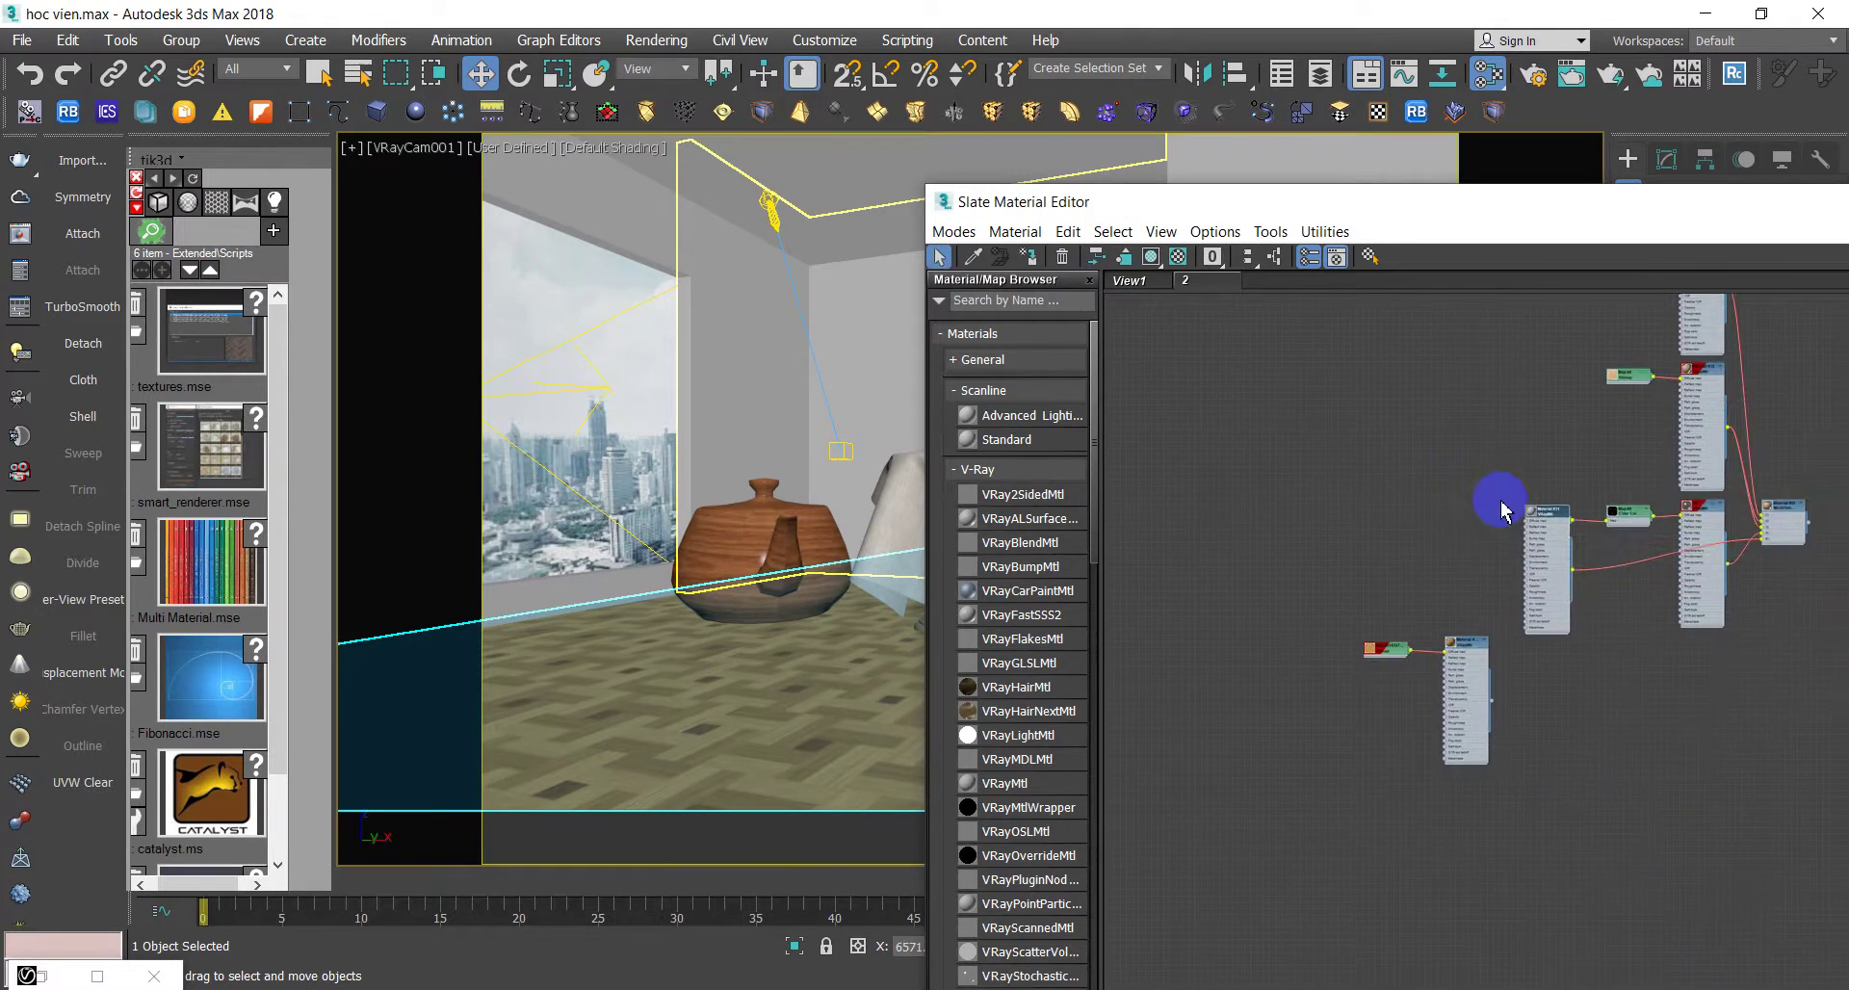
{"action": "left_click_drag", "start_coordinate": [1567, 544], "coordinate": [1646, 643]}
- Move the Slate Material Editor to the right side of the screen and minimise it
{"action": "left_click_drag", "start_coordinate": [1387, 202], "coordinate": [1848, 346]}
{"action": "scroll", "coordinate": [1413, 347], "scroll_direction": "down", "scroll_amount": 3}
{"action": "scroll", "coordinate": [1131, 495], "scroll_direction": "down", "scroll_amount": 3}
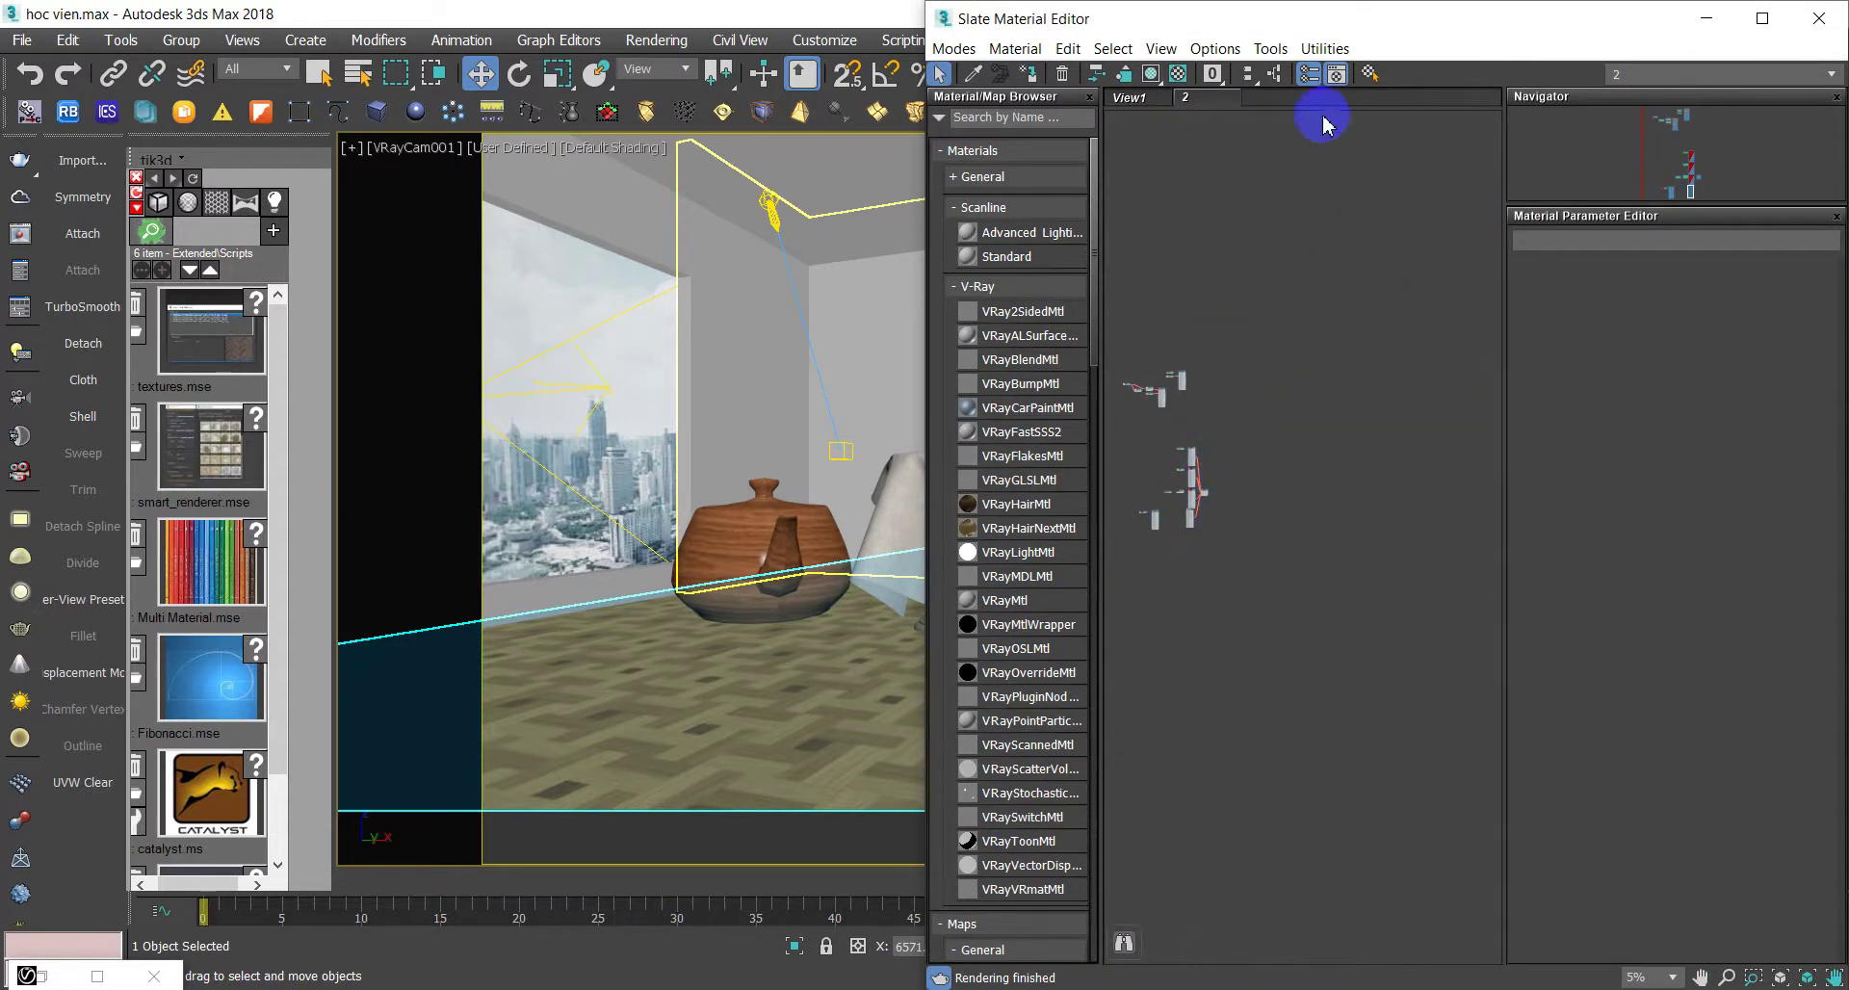
{"action": "mouse_move", "coordinate": [1392, 27]}
{"action": "left_mouse_down"}
{"action": "mouse_move", "coordinate": [1391, 202]}
{"action": "mouse_move", "coordinate": [1848, 253]}
{"action": "left_mouse_up"}
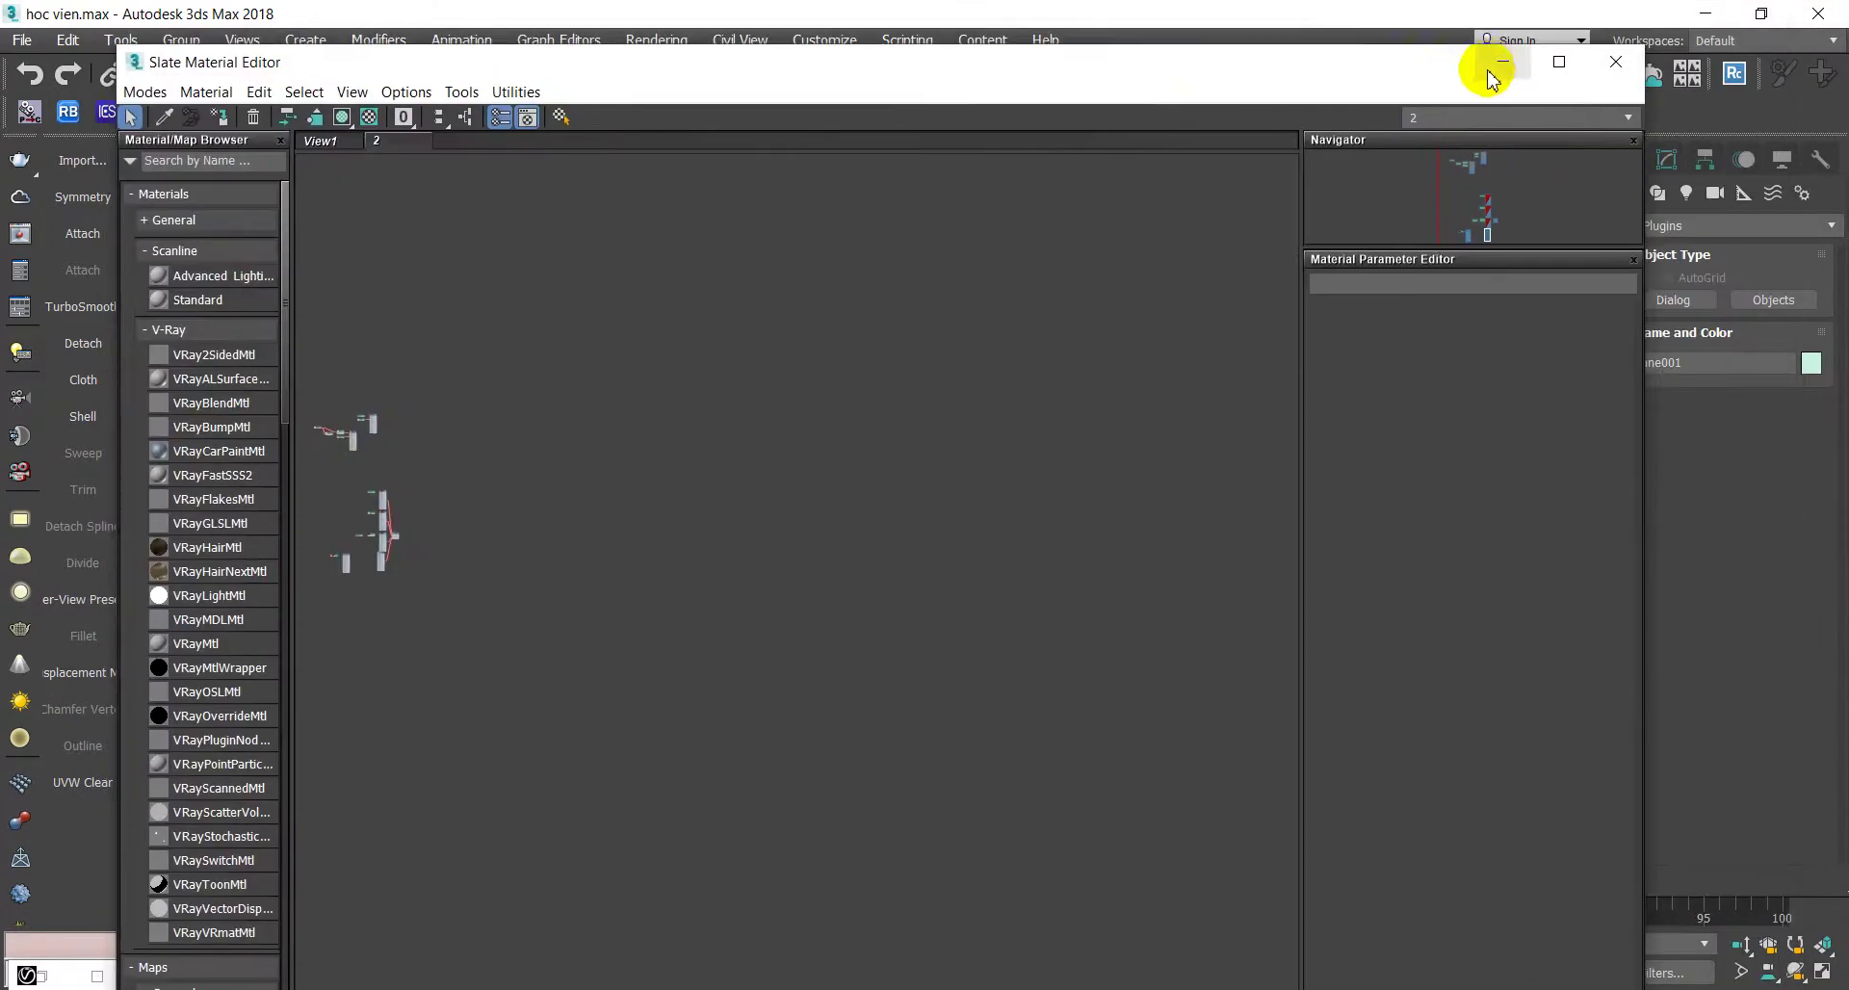
{"action": "left_click", "coordinate": [1491, 60]}
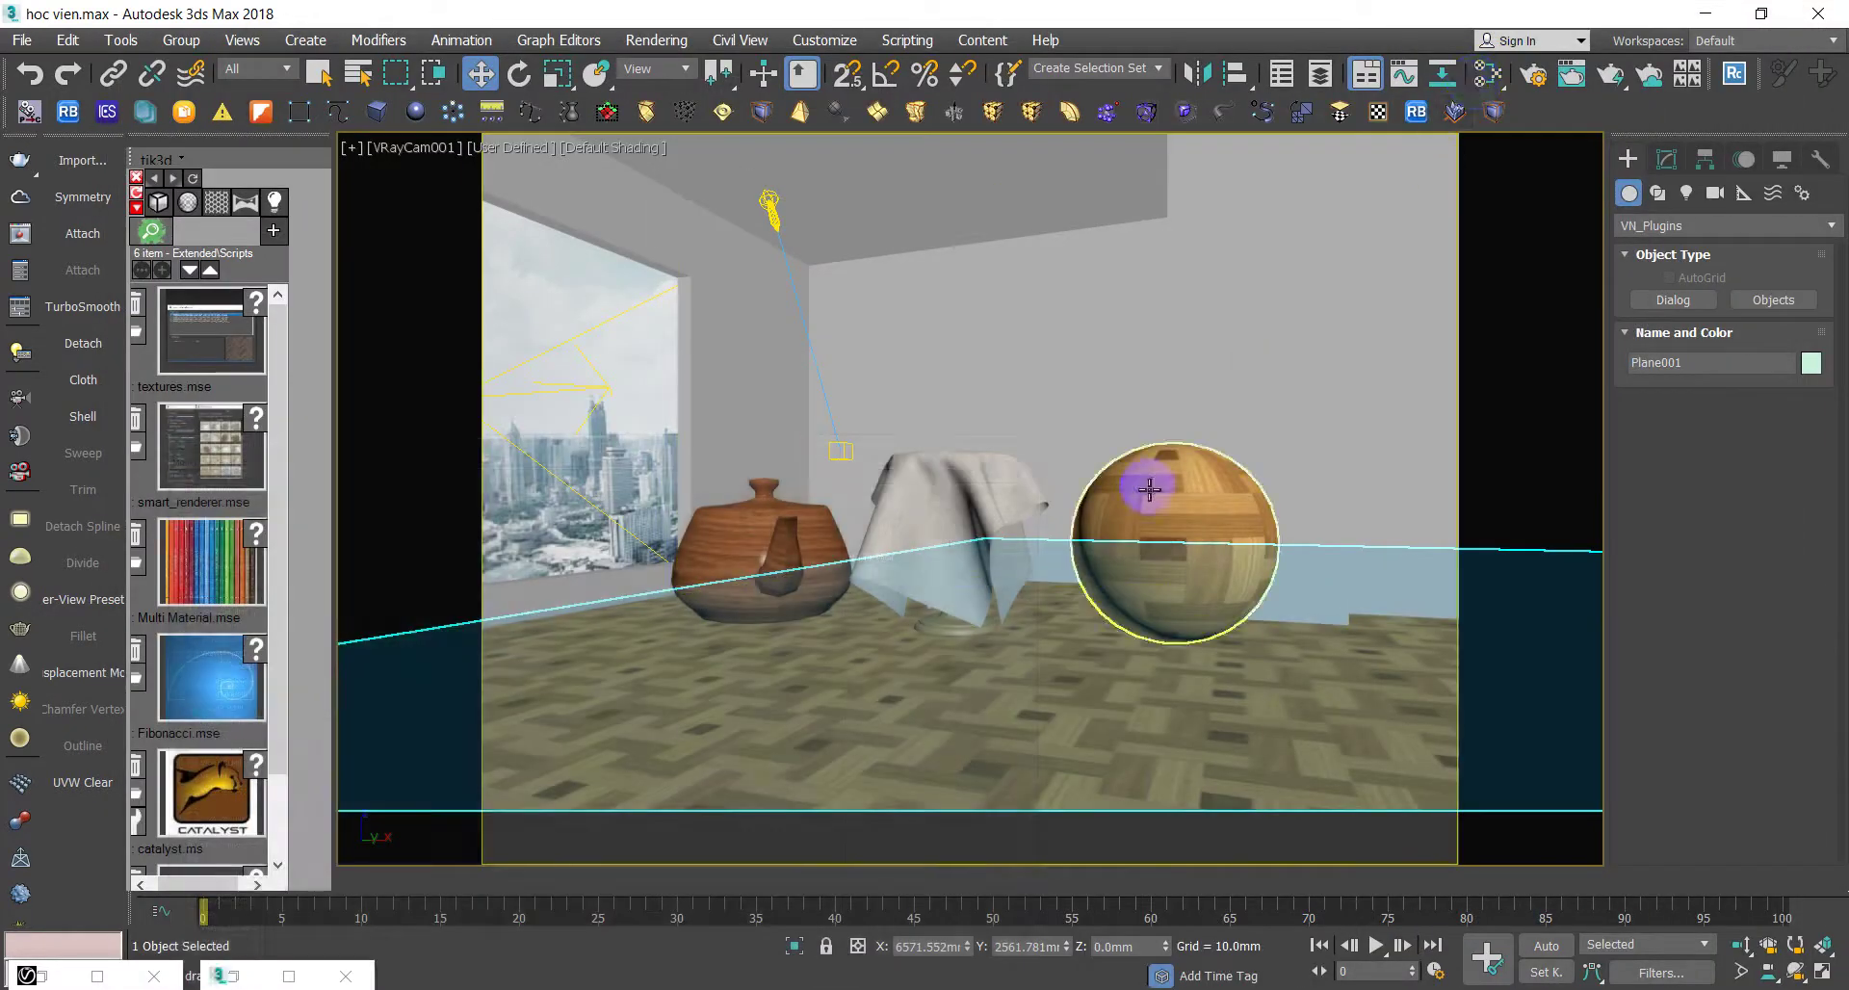
- Clone the sphere, cloth and teapot below the originals in the top view
{"action": "left_click", "coordinate": [1149, 489]}
{"action": "left_click", "coordinate": [987, 491], "text": "ctrl"}
{"action": "left_click", "coordinate": [782, 538], "text": "ctrl"}
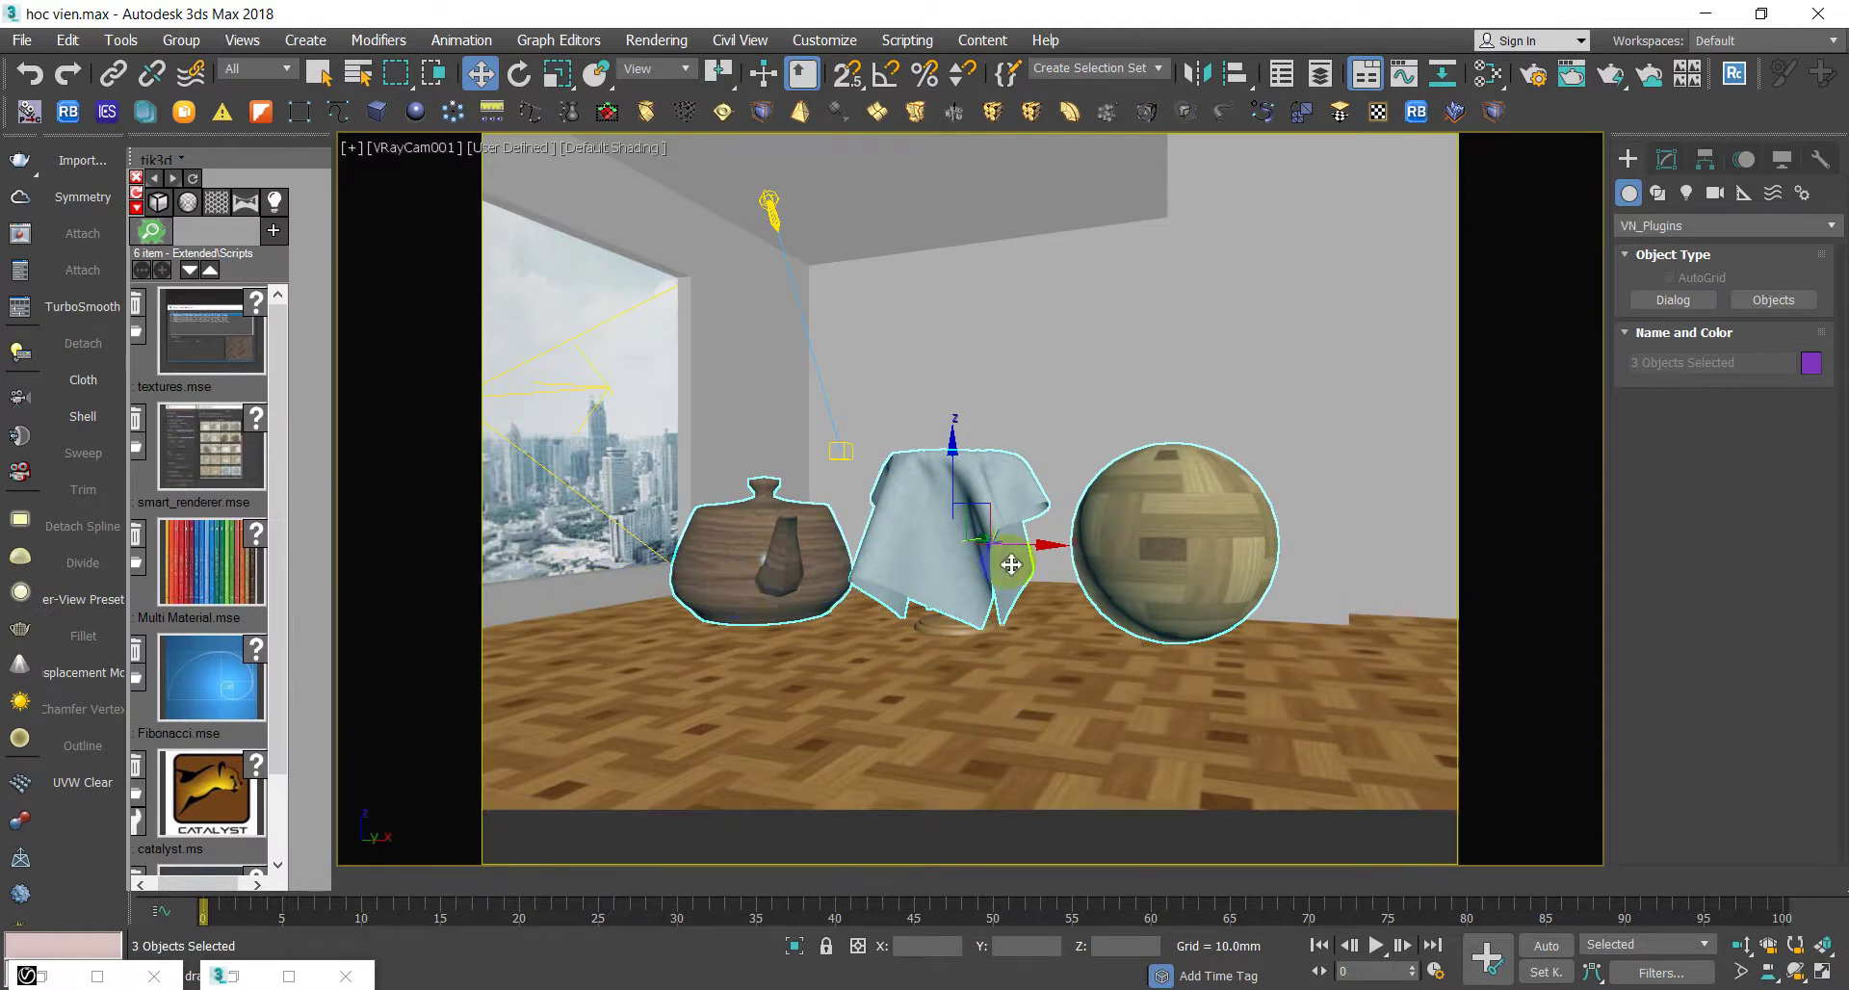
{"action": "key", "text": "t"}
{"action": "scroll", "coordinate": [1013, 520], "scroll_direction": "down", "scroll_amount": 4}
{"action": "scroll", "coordinate": [1013, 520], "scroll_direction": "down", "scroll_amount": 3}
{"action": "left_click_drag", "start_coordinate": [1018, 448], "coordinate": [739, 597], "text": "shift"}
{"action": "left_click", "coordinate": [833, 465]}
- Attach the cloned wooden bowl and rug plane to the lower teapot with matched material IDs
{"action": "left_click", "coordinate": [924, 607]}
{"action": "left_click", "coordinate": [619, 553]}
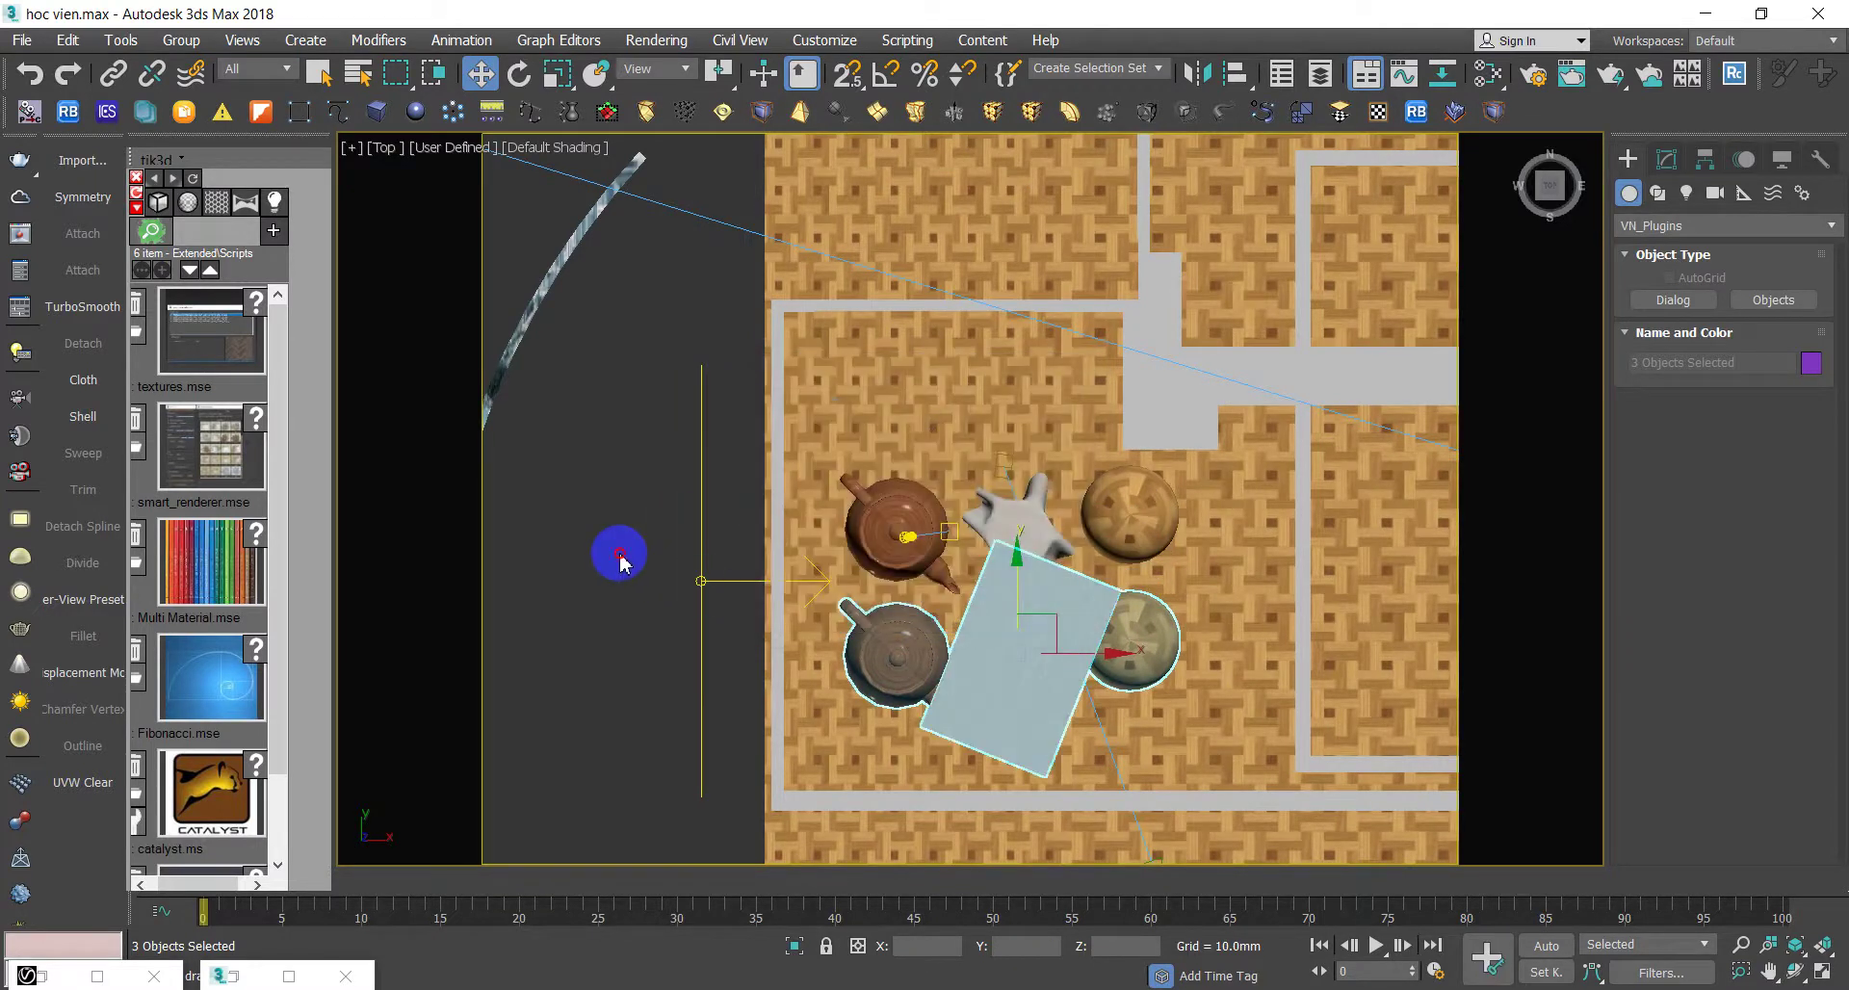
{"action": "left_click", "coordinate": [938, 640]}
{"action": "left_click", "coordinate": [606, 112]}
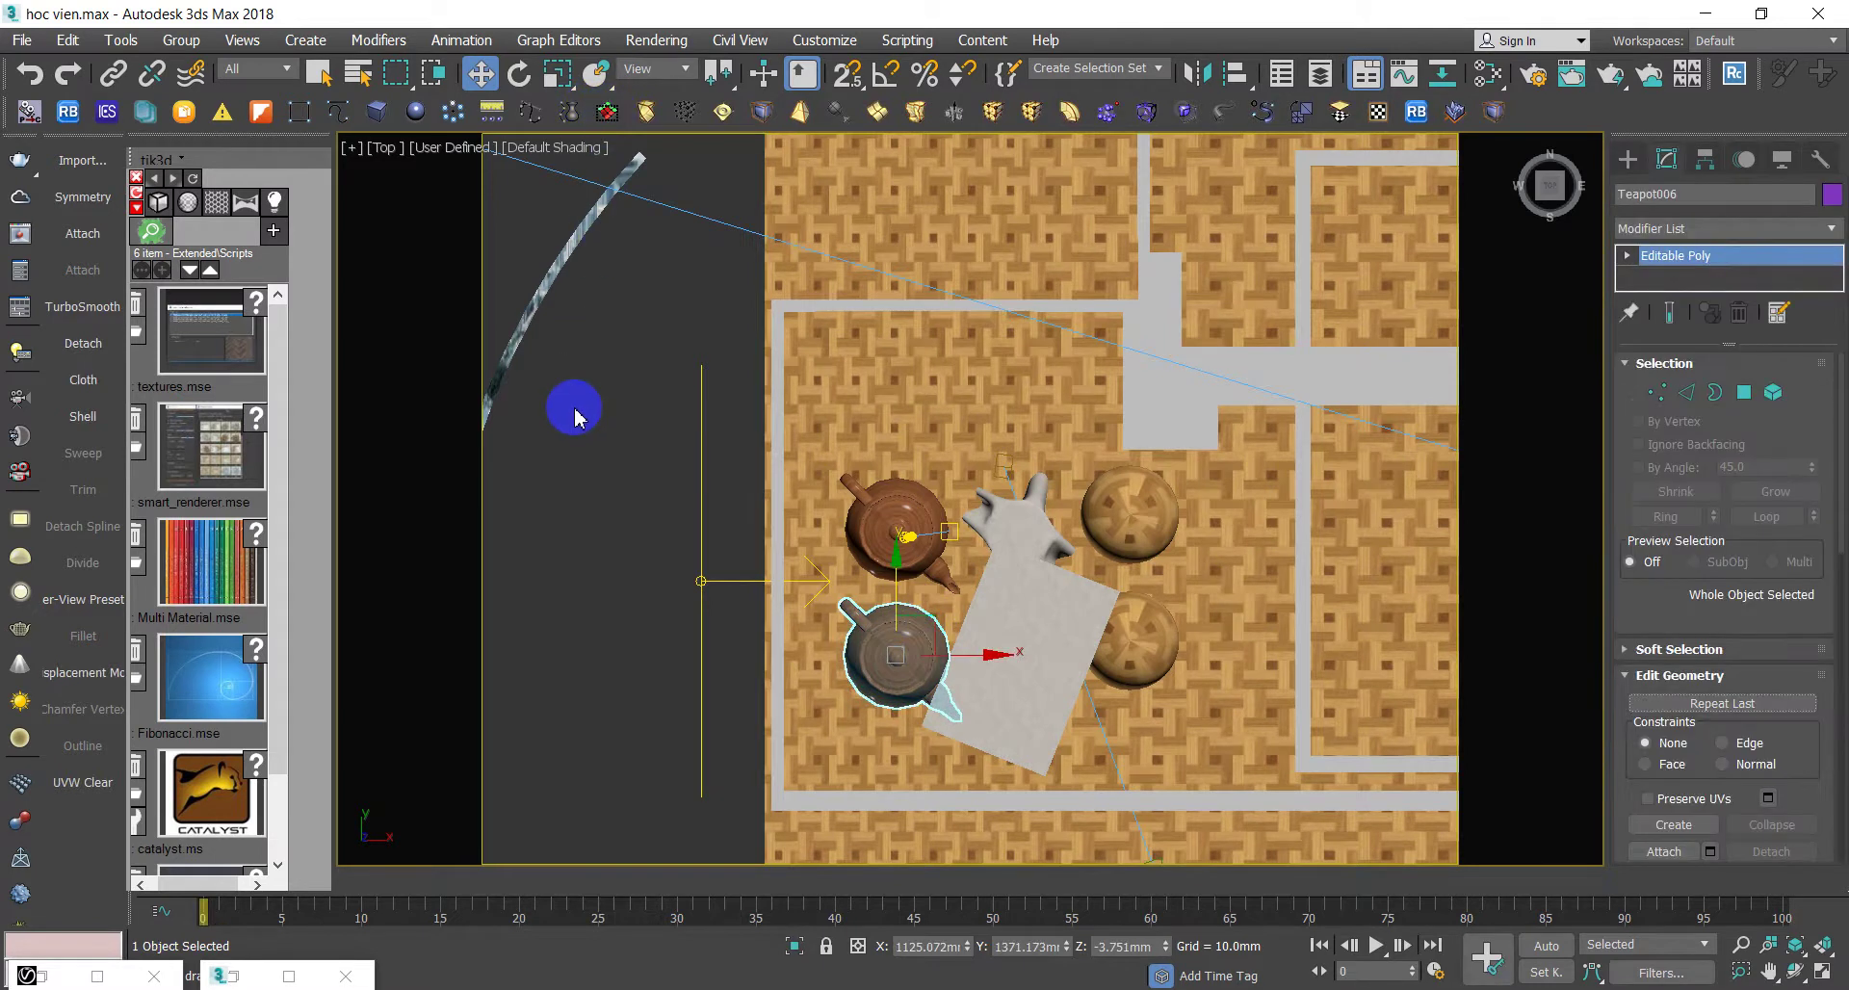
{"action": "right_click", "coordinate": [646, 465]}
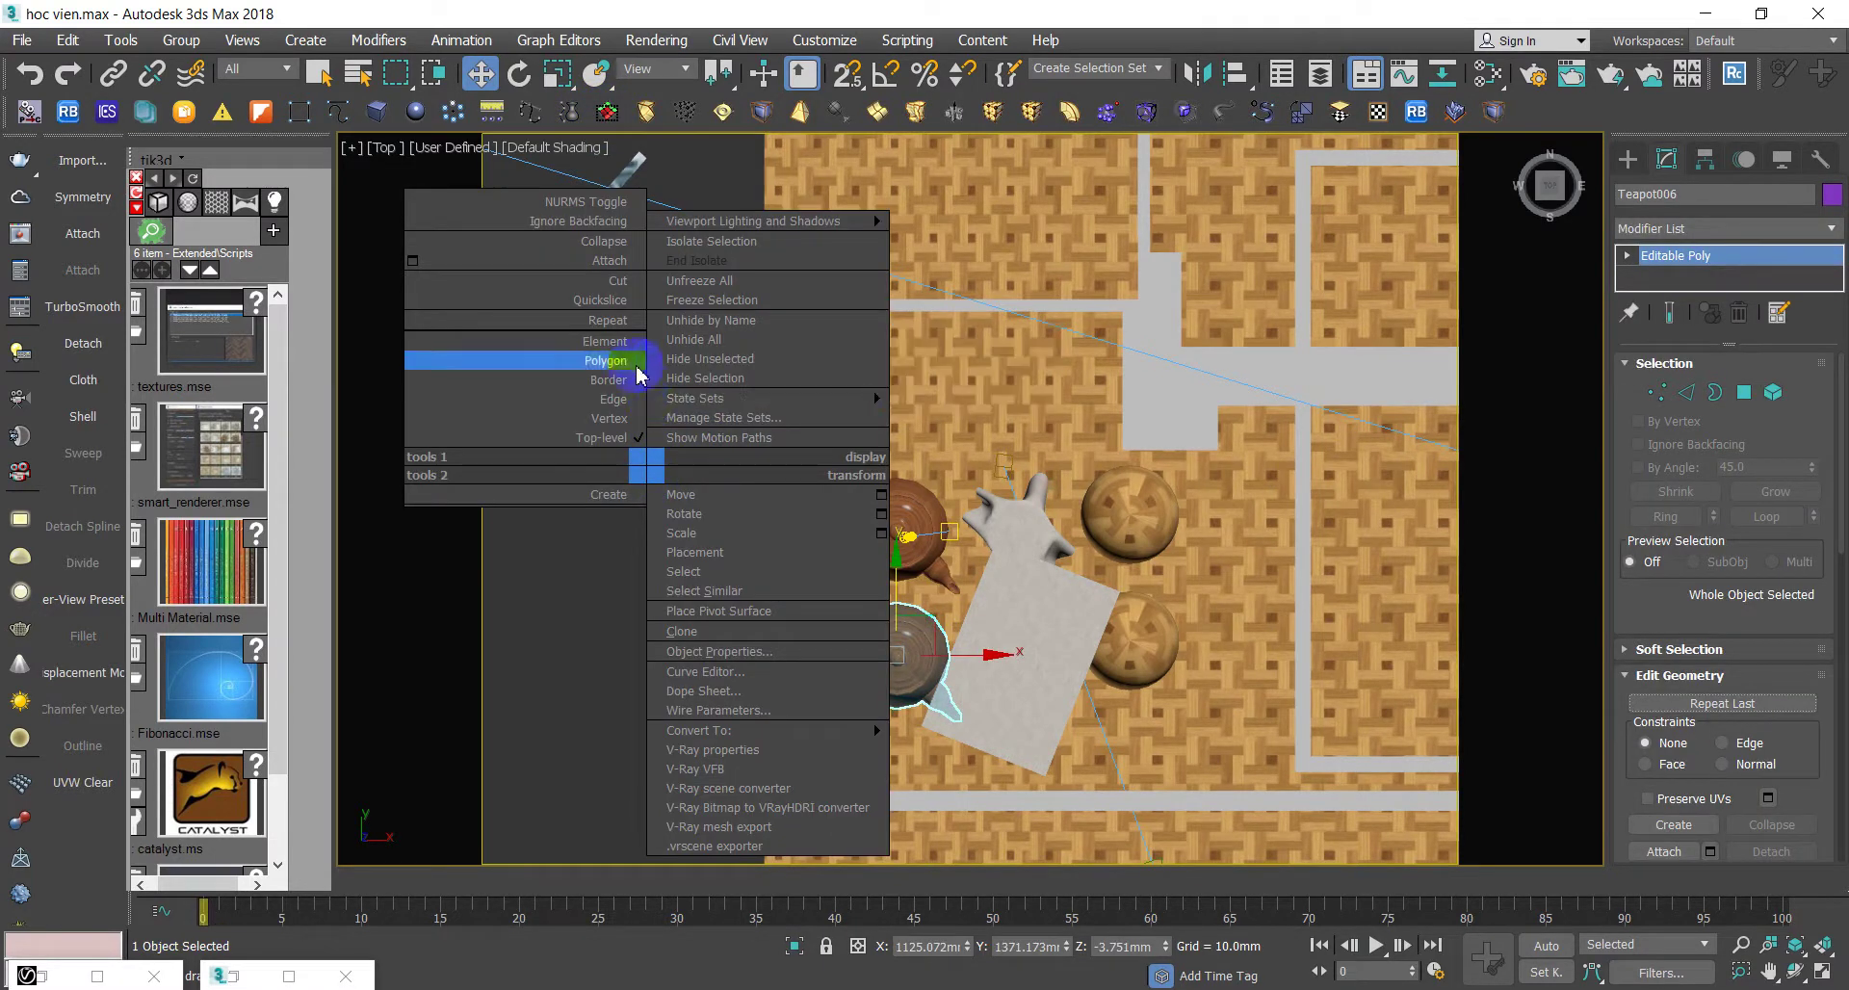
{"action": "left_click", "coordinate": [614, 279]}
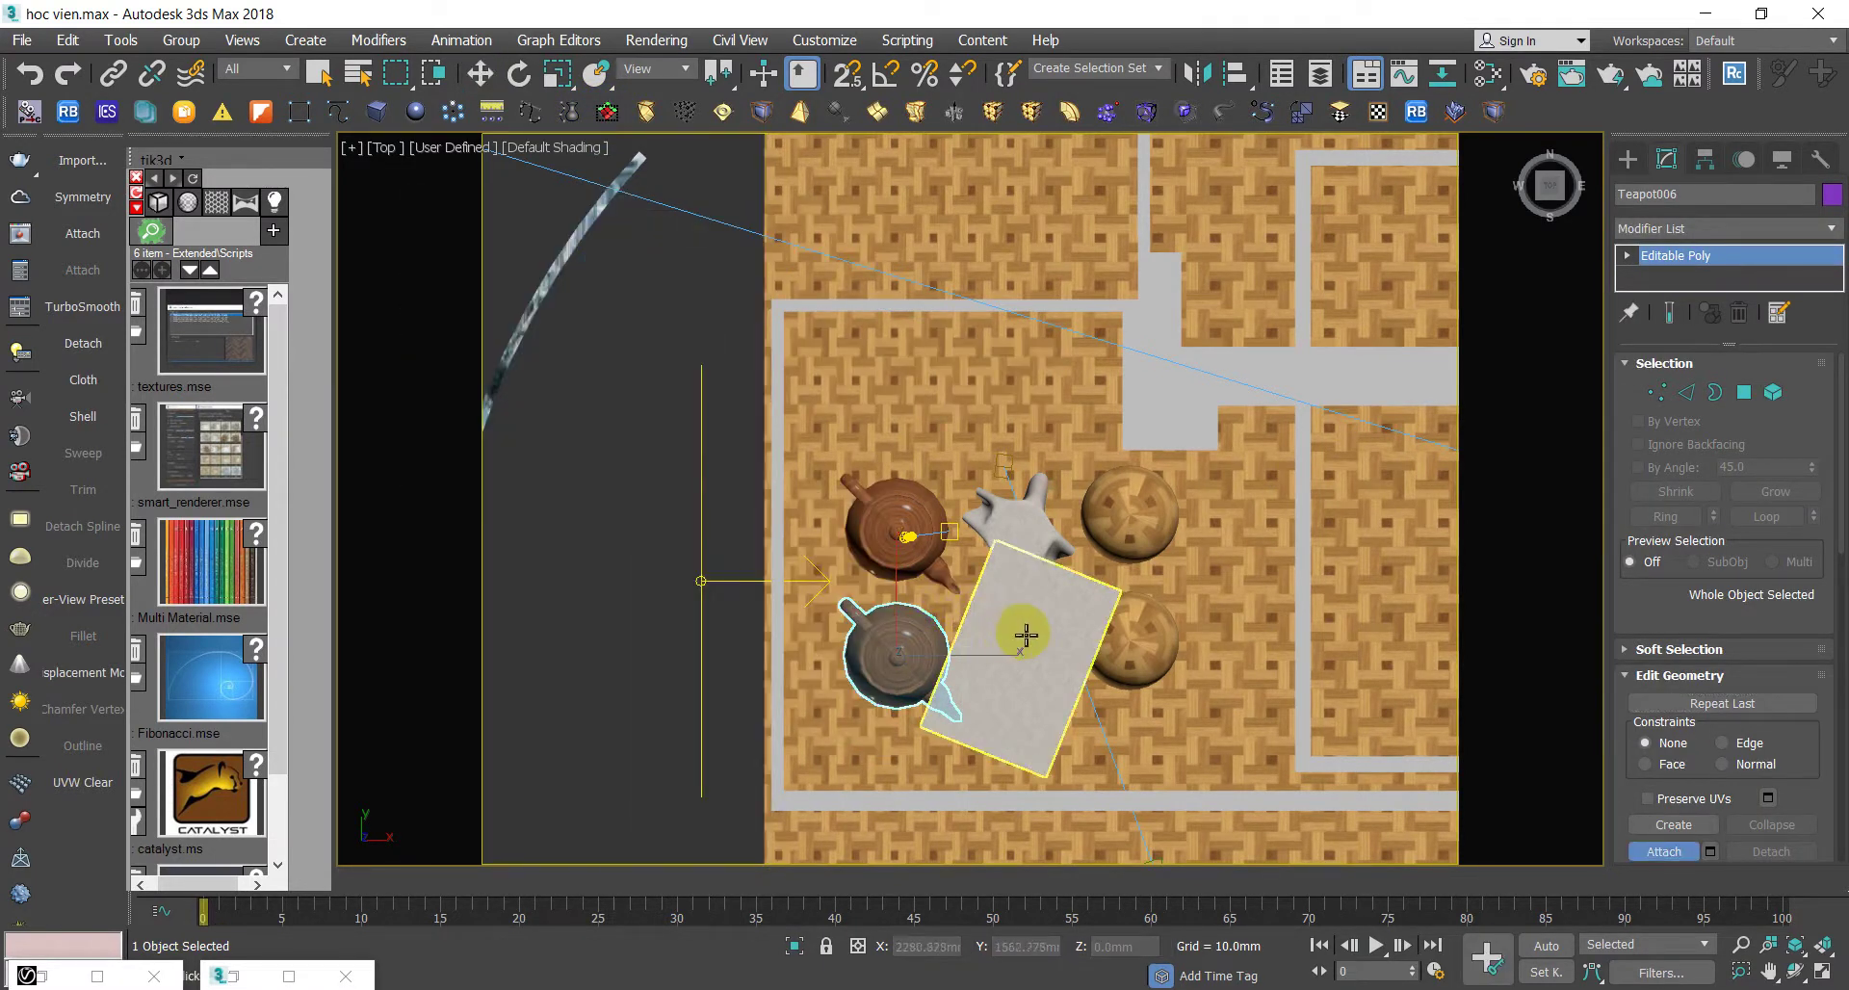
{"action": "middle_click_drag", "start_coordinate": [1058, 648], "coordinate": [1094, 693], "text": "alt"}
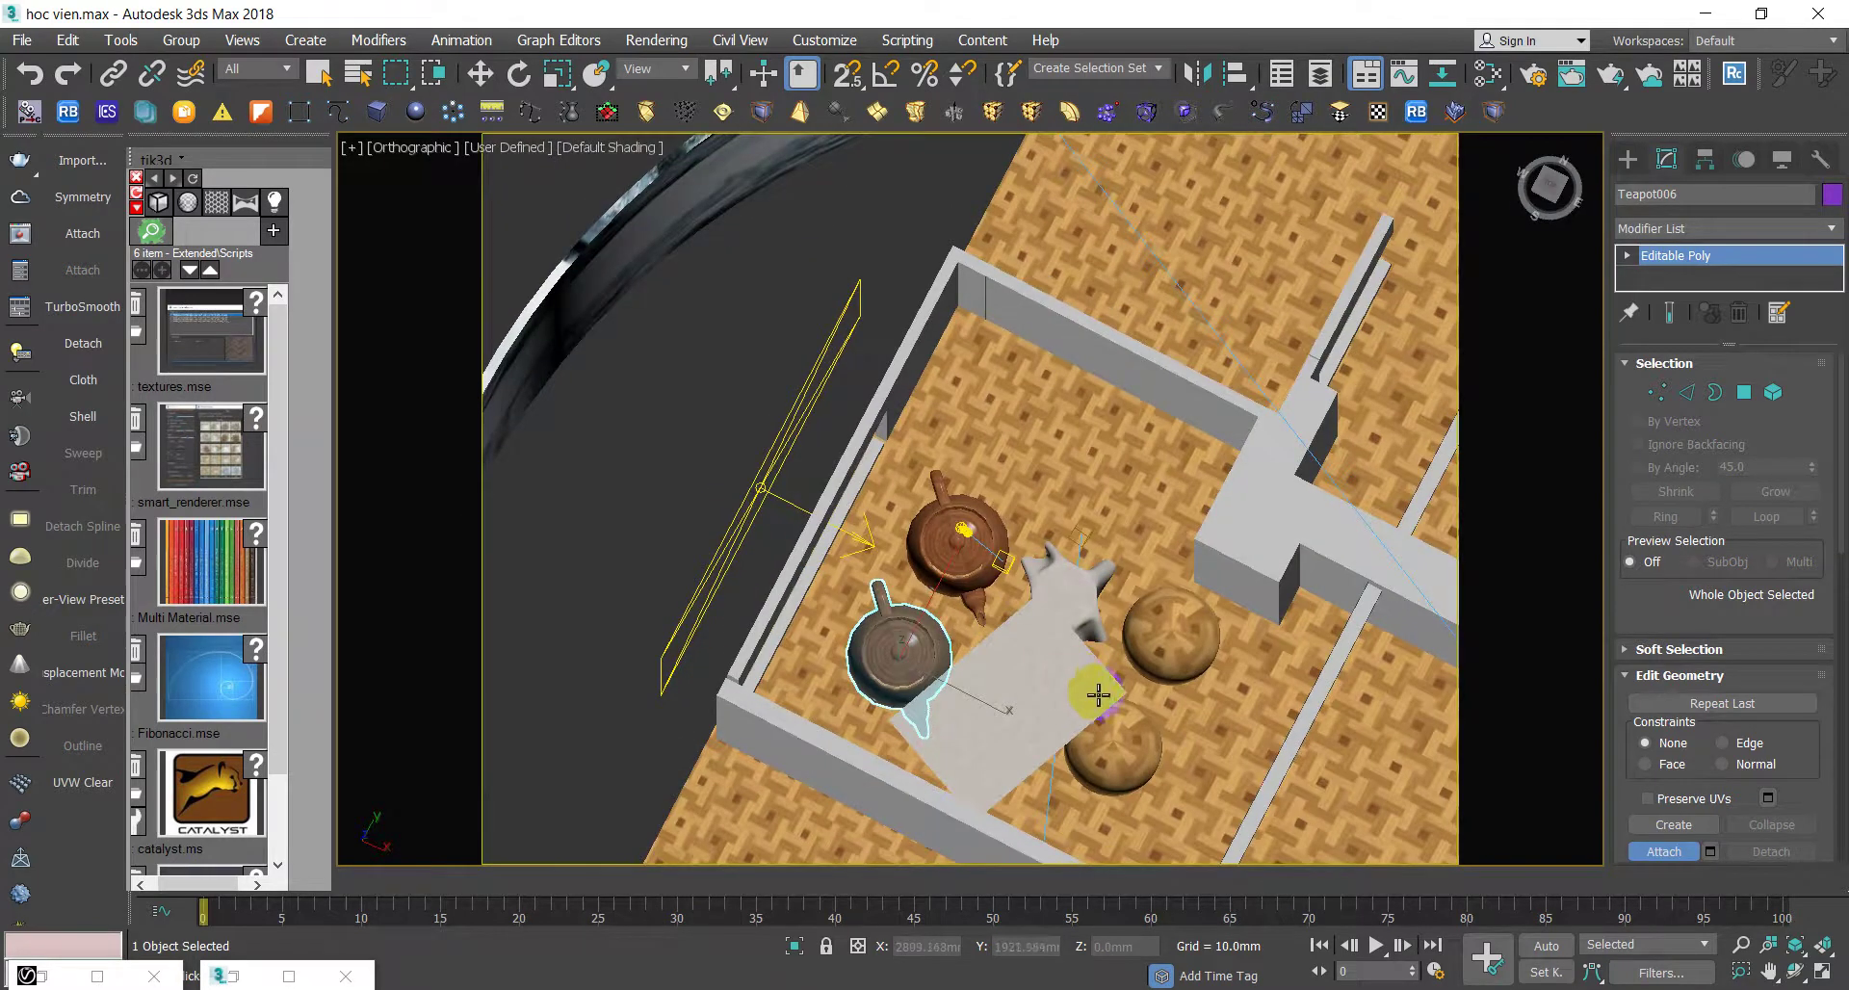
{"action": "scroll", "coordinate": [1094, 693], "scroll_direction": "up", "scroll_amount": 5}
{"action": "left_click", "coordinate": [1148, 784]}
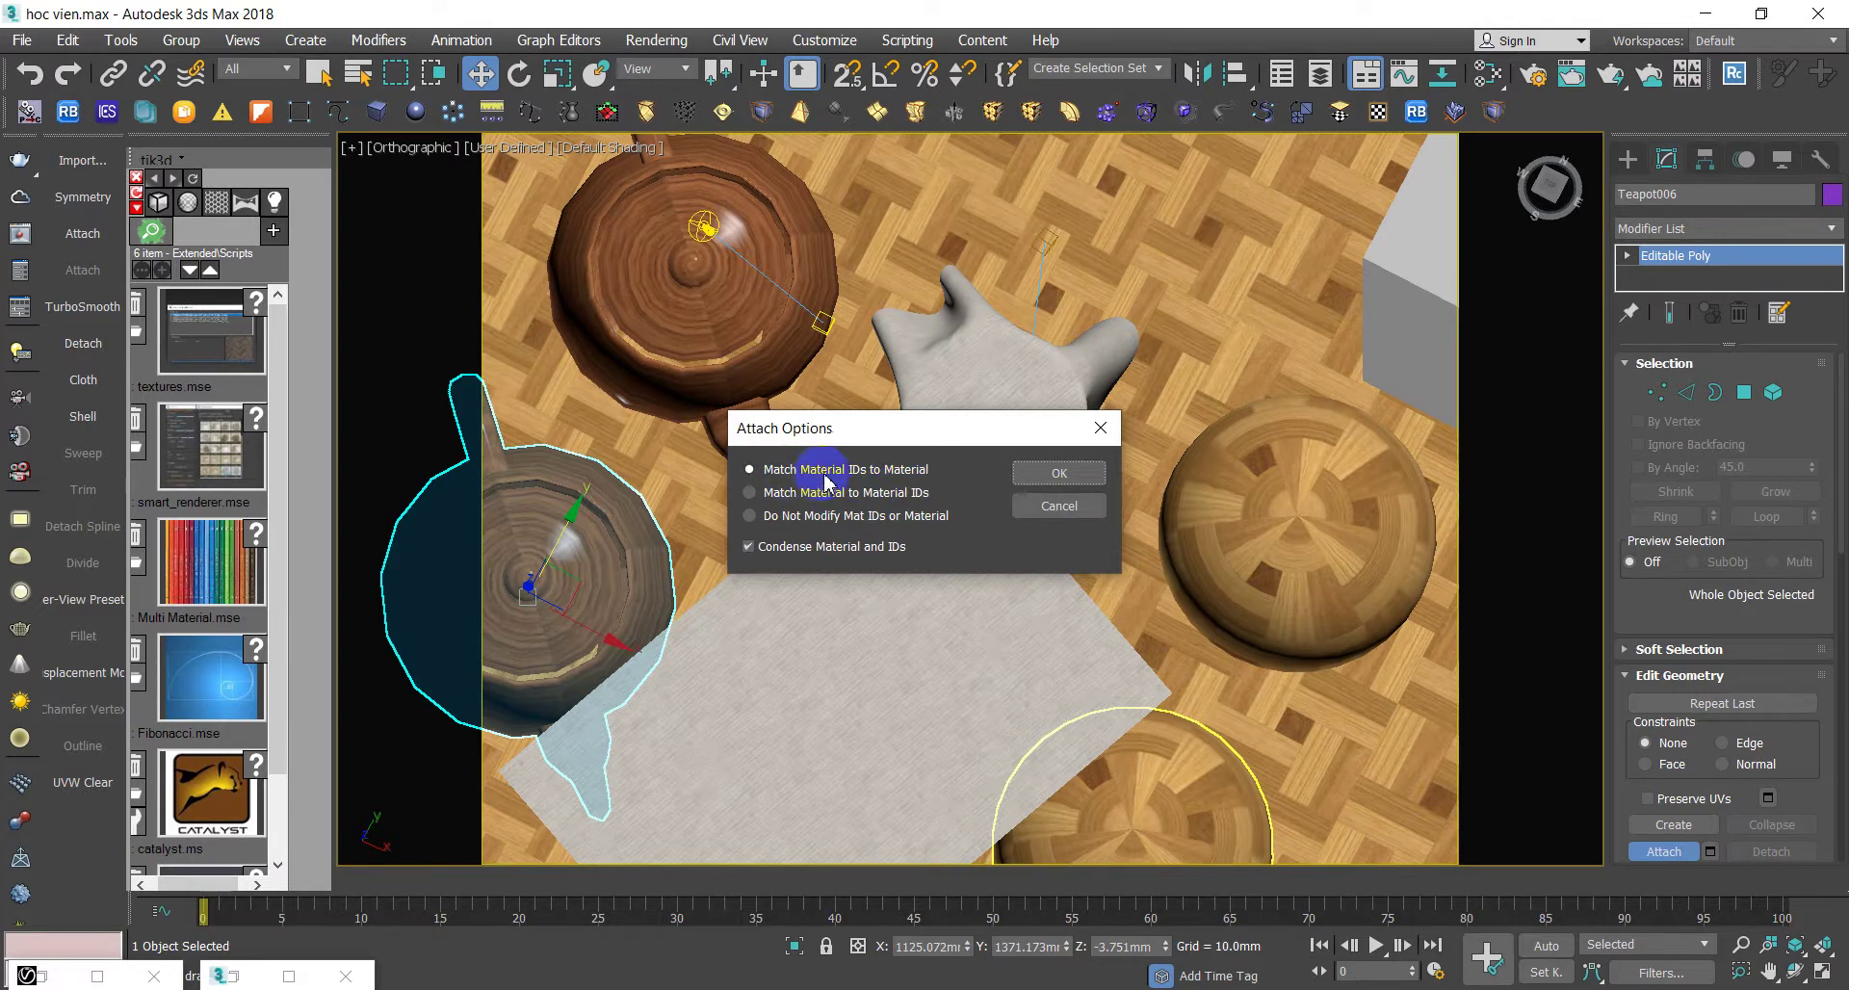
{"action": "left_click", "coordinate": [1060, 473]}
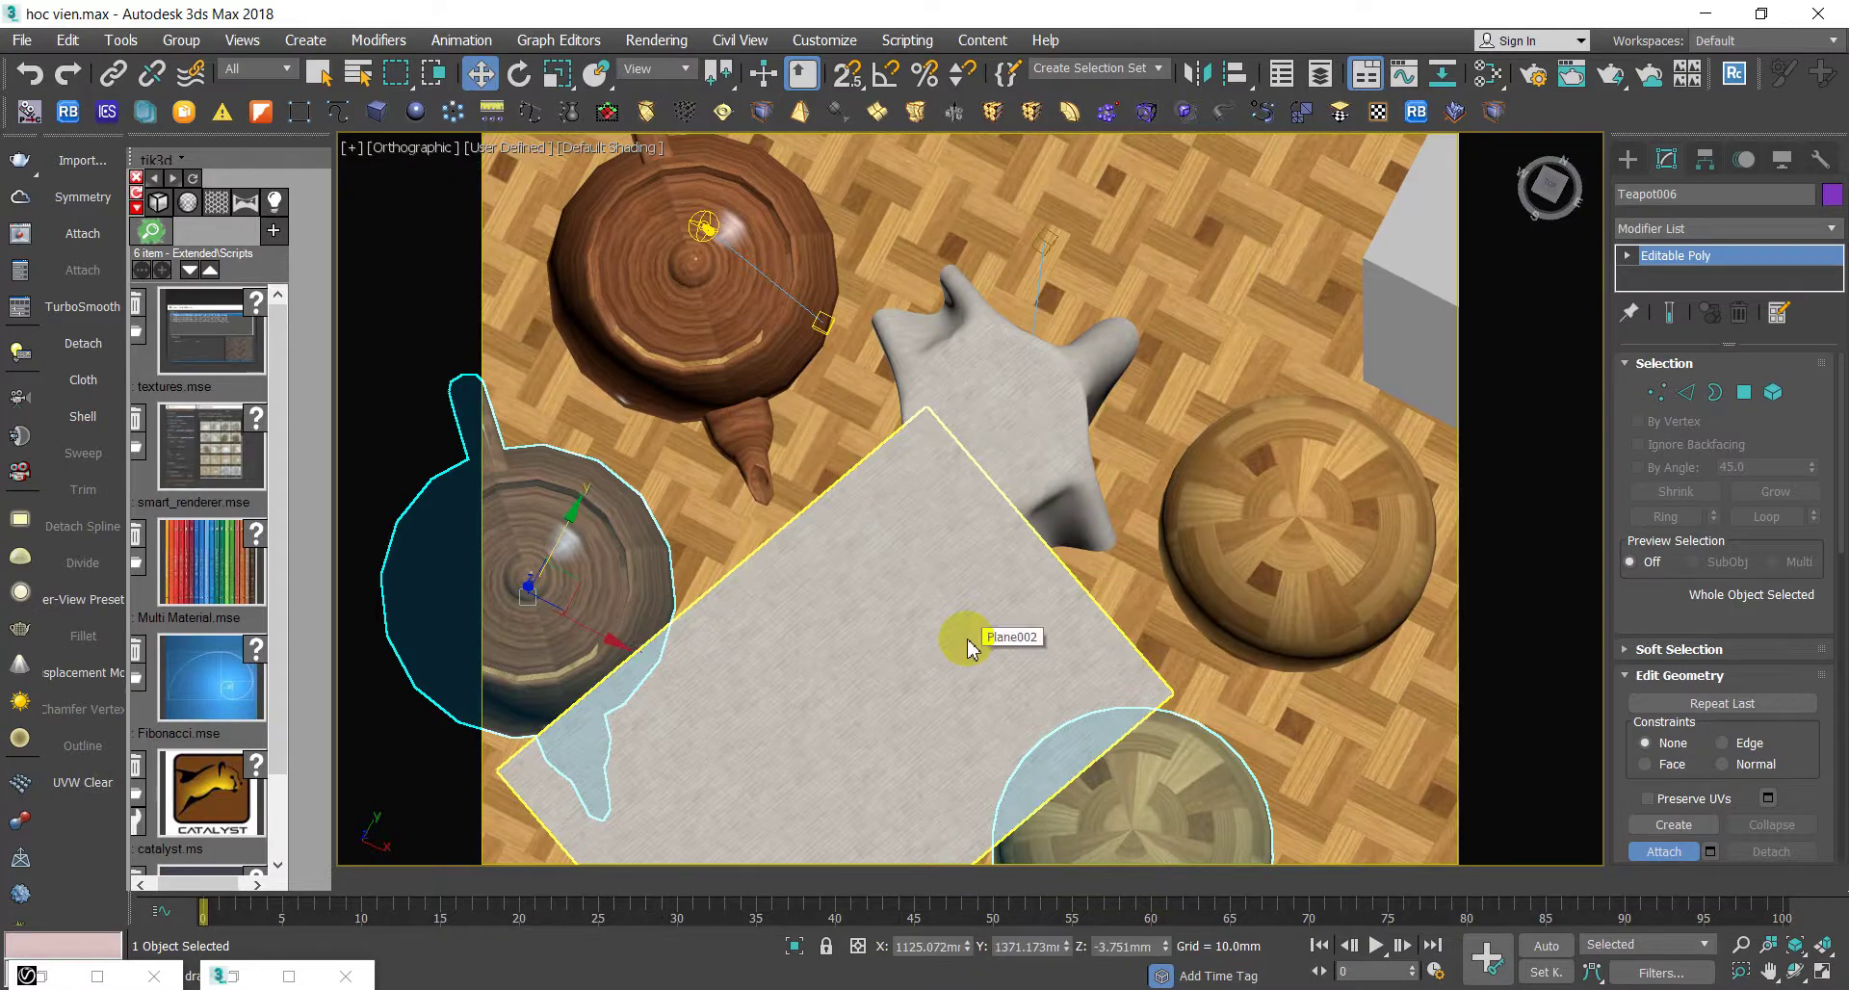
{"action": "left_click", "coordinate": [968, 637]}
{"action": "left_click", "coordinate": [1056, 474]}
- Isolate the combined teapot object in the viewport
{"action": "scroll", "coordinate": [958, 582], "scroll_direction": "down", "scroll_amount": 5}
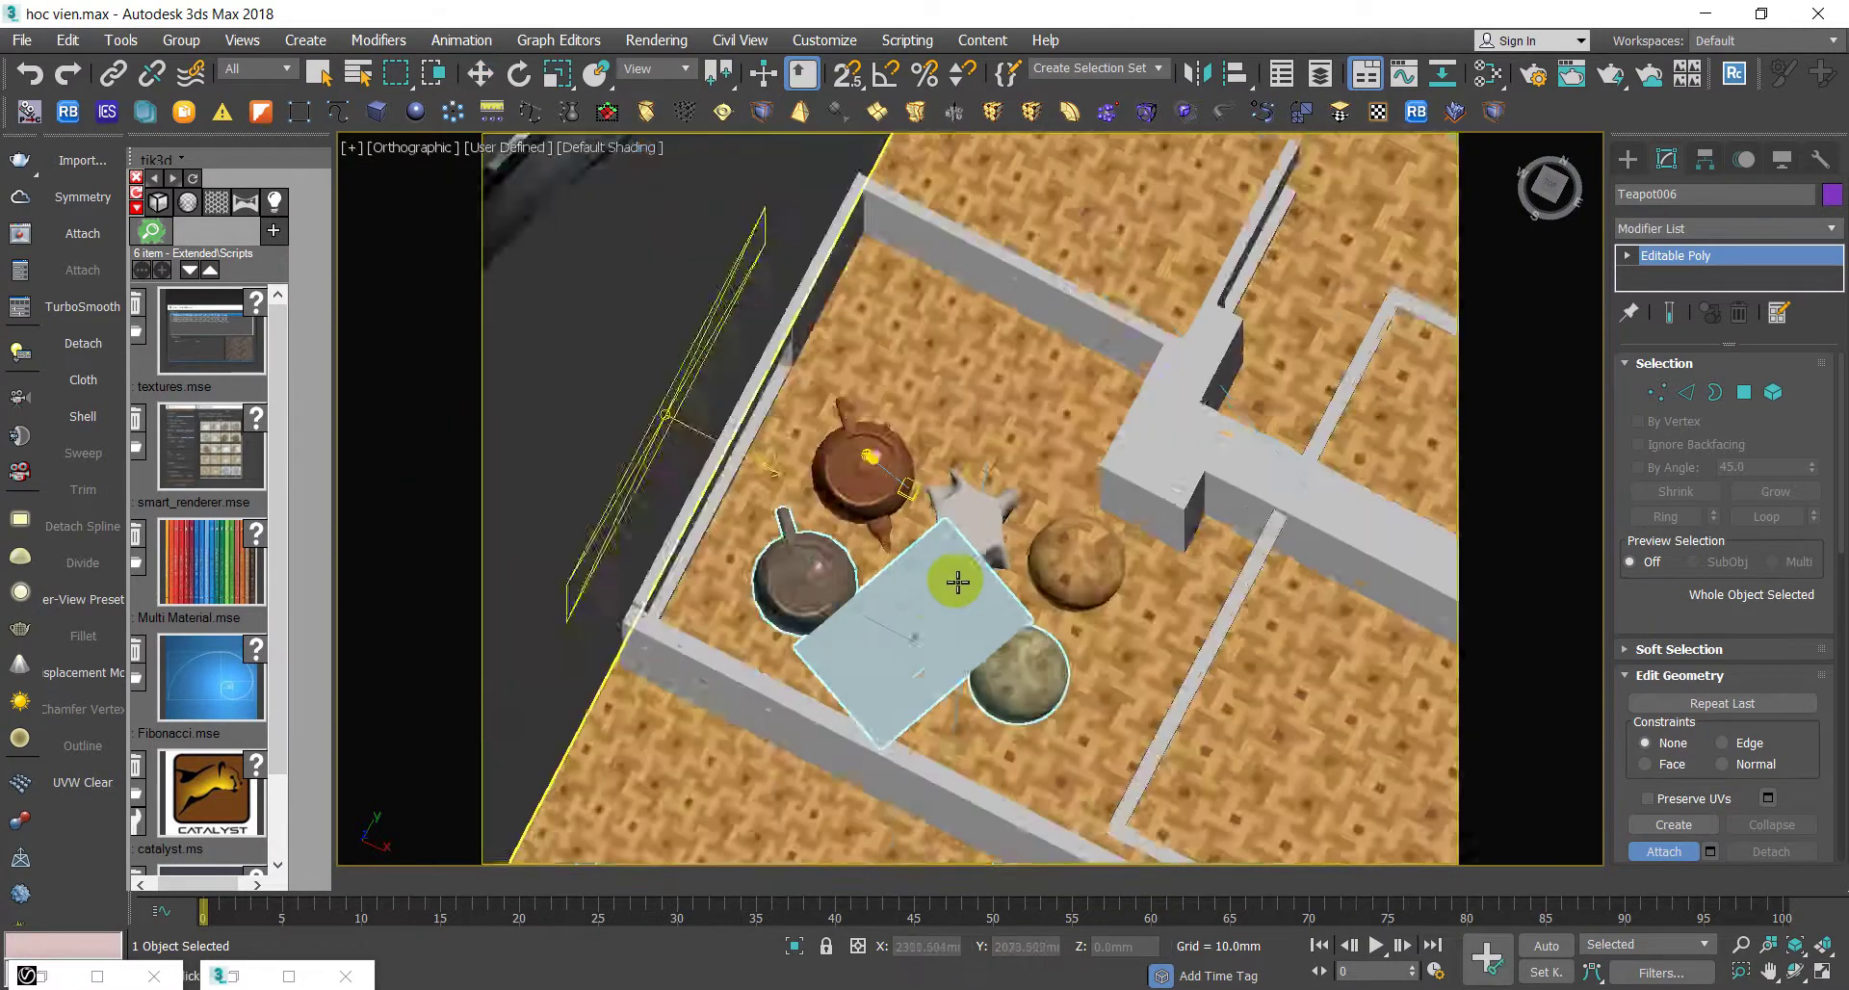
{"action": "middle_click_drag", "start_coordinate": [958, 582], "coordinate": [867, 494], "text": "alt"}
{"action": "scroll", "coordinate": [868, 494], "scroll_direction": "up", "scroll_amount": 3}
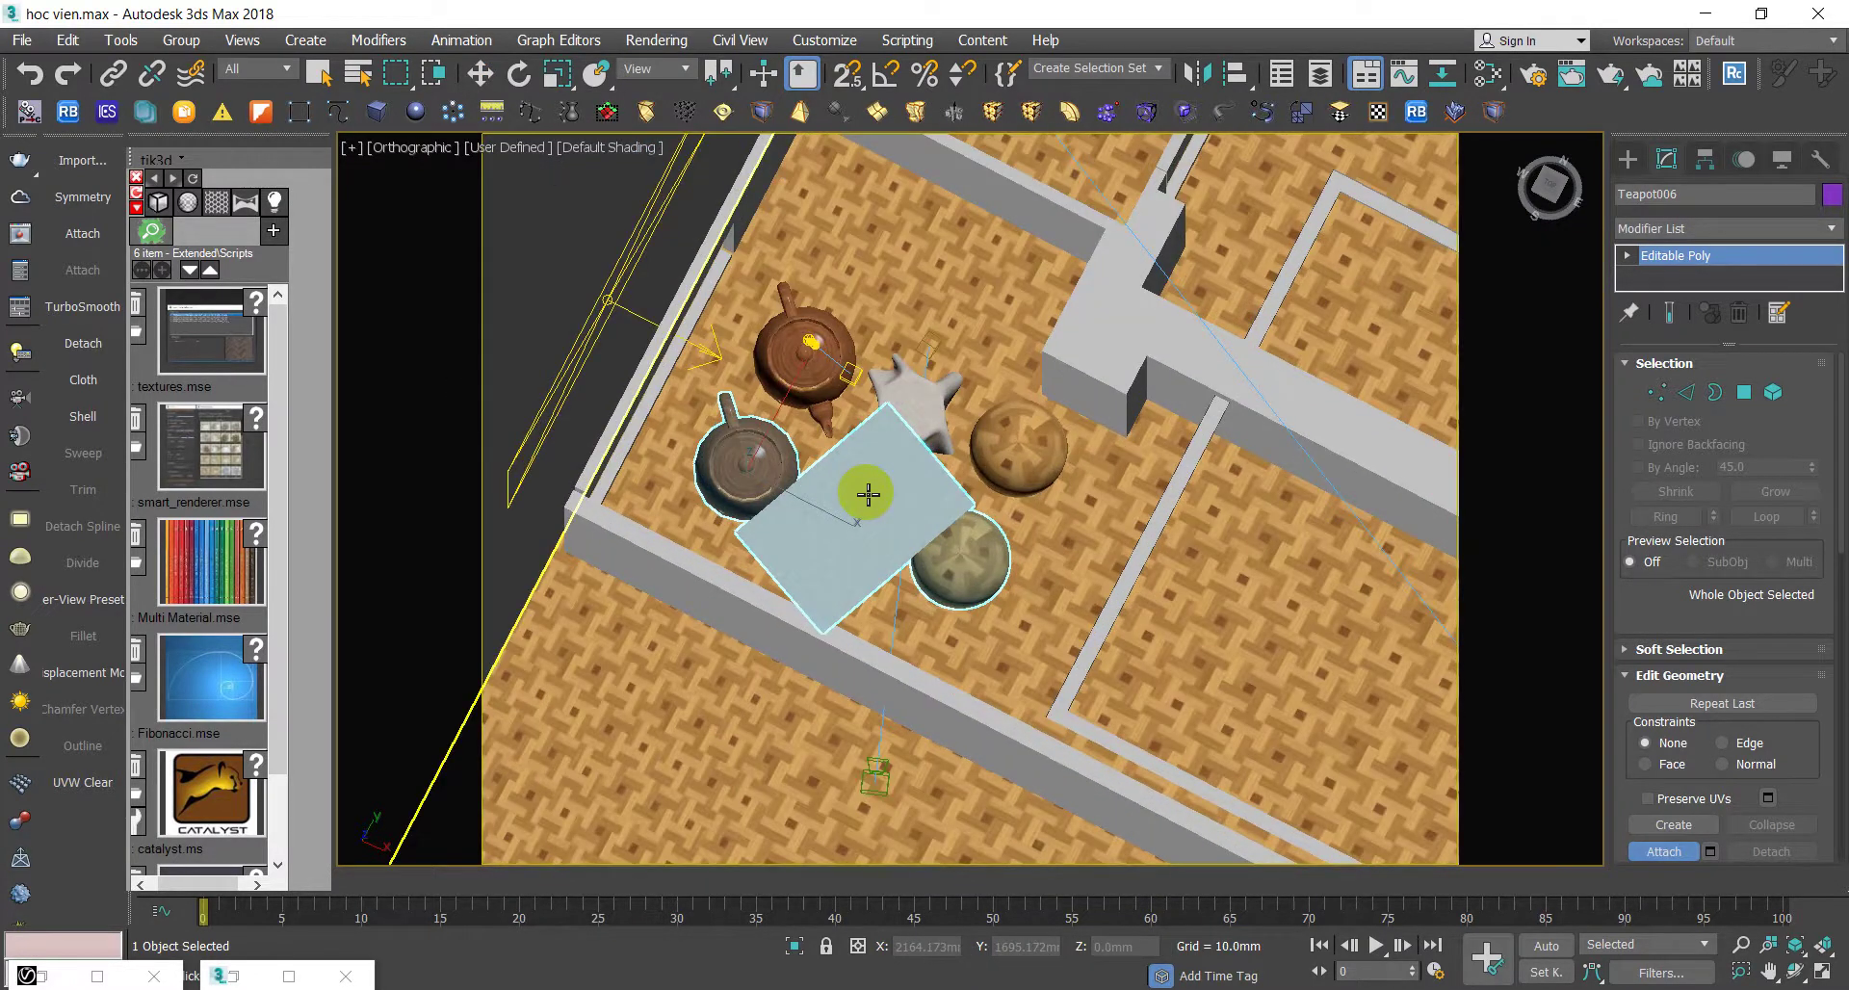
{"action": "key", "text": "alt+q"}
- Check the sphere, rug and teapot elements in Element mode, then reopen the Slate Material Editor
{"action": "mouse_move", "coordinate": [734, 643]}
{"action": "middle_mouse_down", "text": "alt"}
{"action": "mouse_move", "coordinate": [900, 619]}
{"action": "mouse_move", "coordinate": [953, 553]}
{"action": "middle_mouse_up", "text": "alt"}
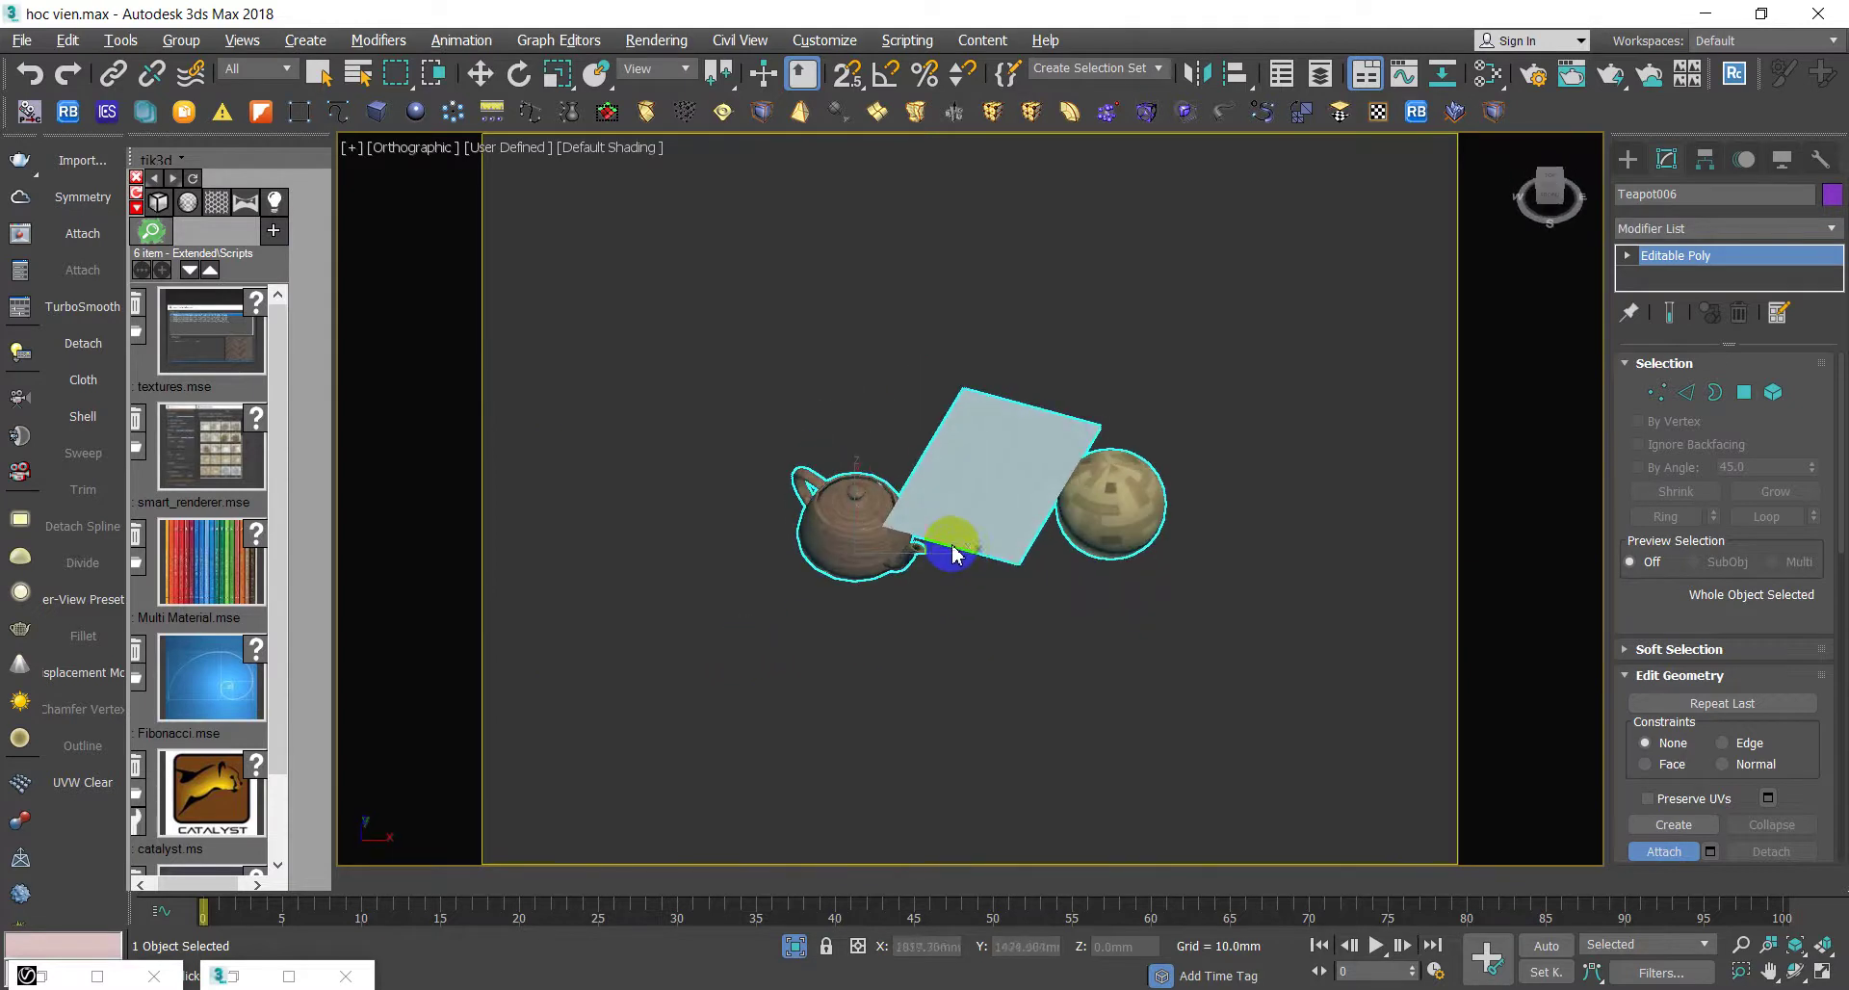
{"action": "left_click", "coordinate": [1773, 392]}
{"action": "key", "text": "w"}
{"action": "left_click", "coordinate": [1144, 500]}
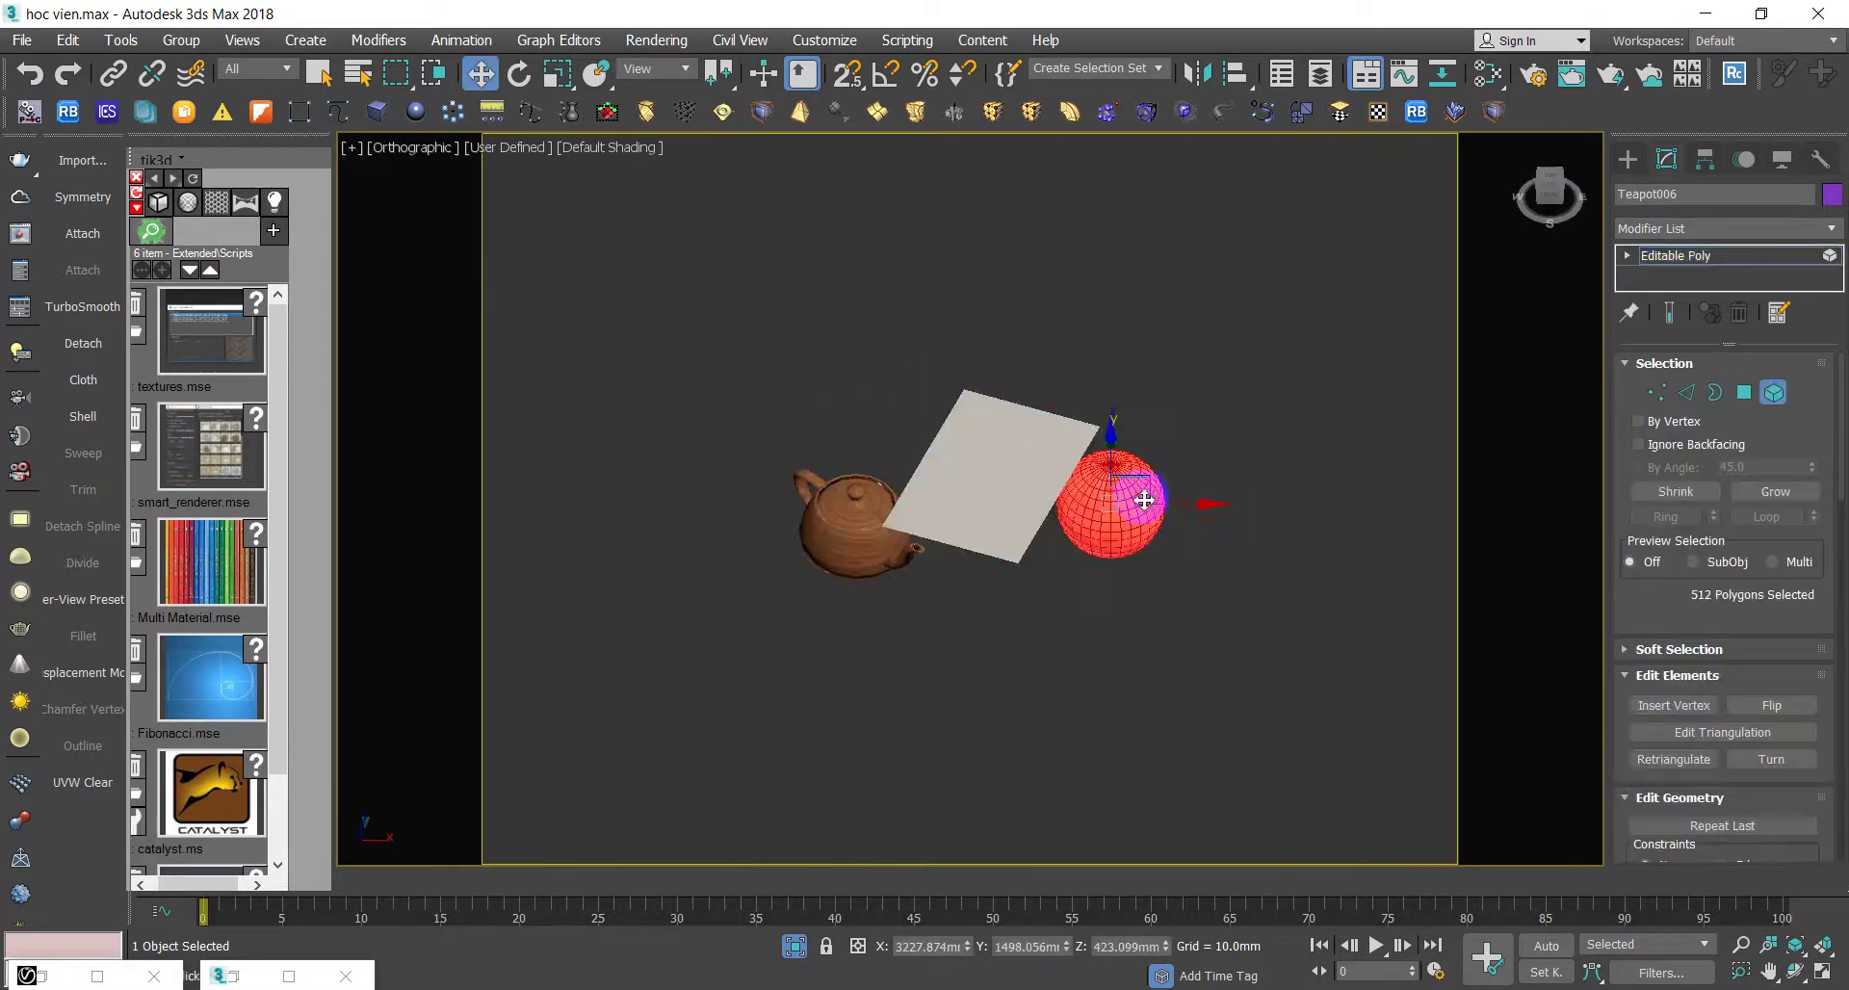
{"action": "left_click", "coordinate": [975, 489]}
{"action": "left_click", "coordinate": [838, 507]}
{"action": "left_click_drag", "start_coordinate": [1230, 611], "coordinate": [804, 453]}
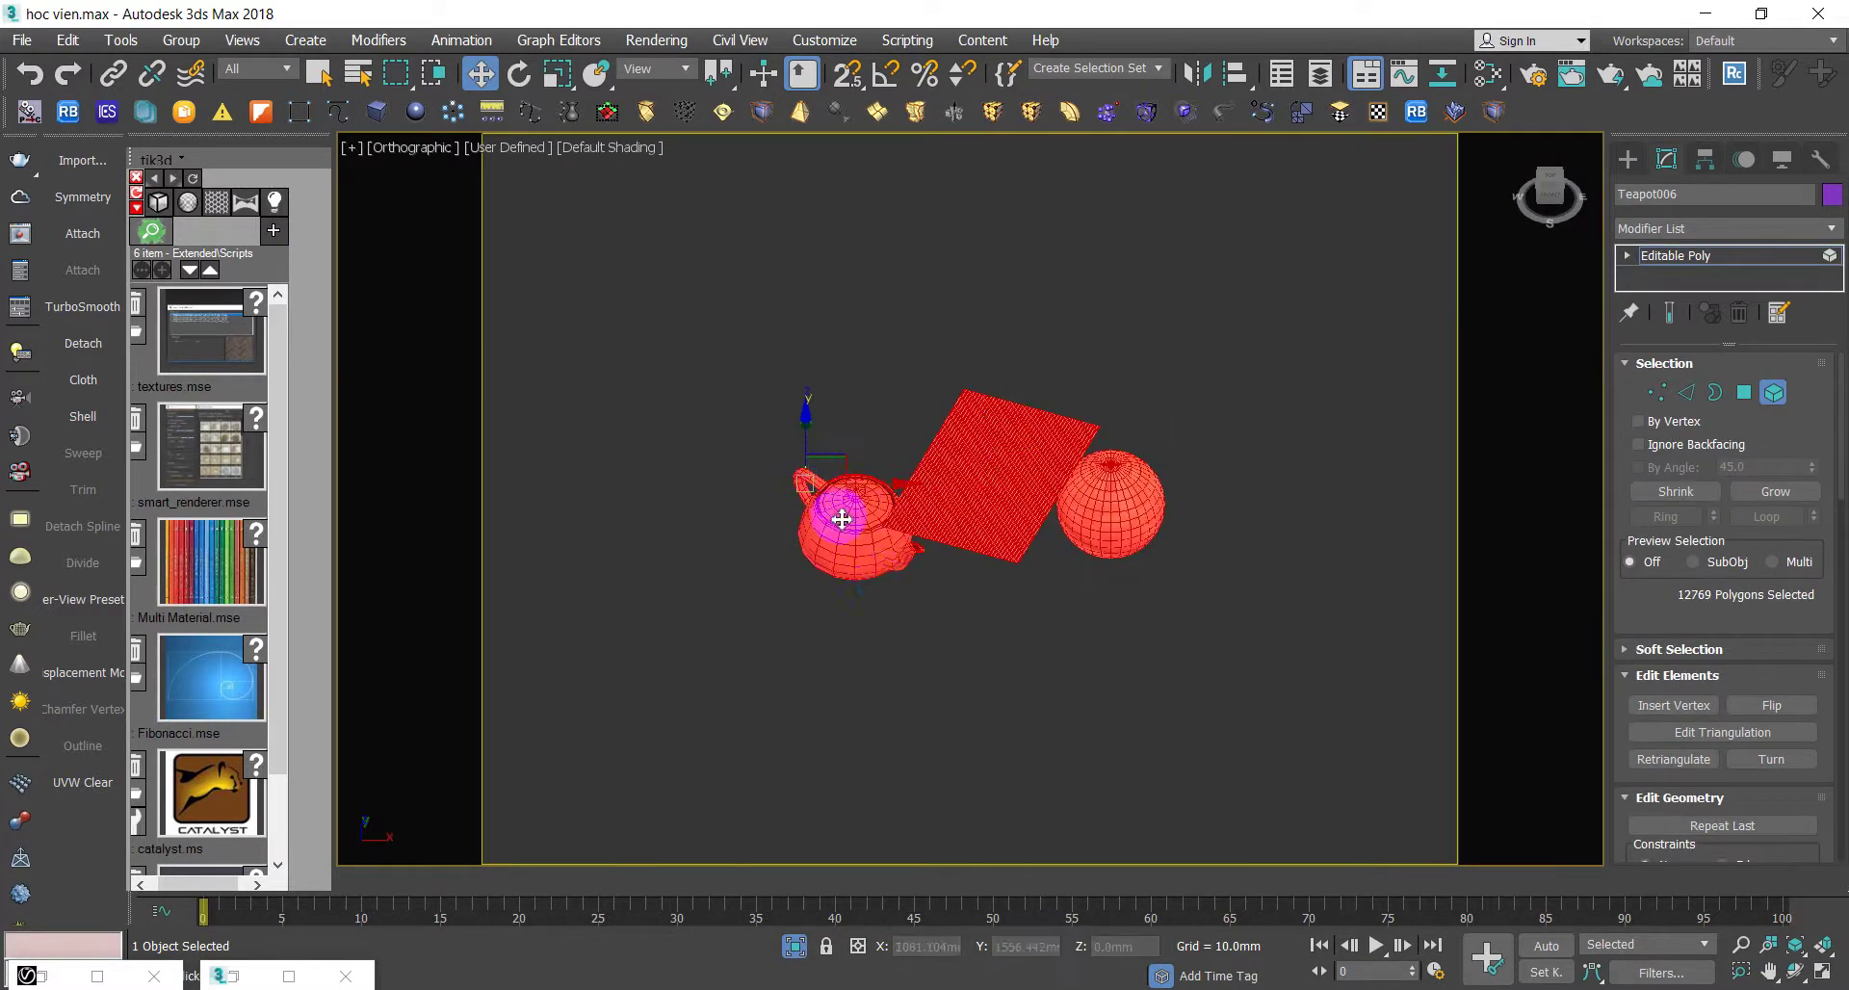
{"action": "left_click", "coordinate": [1060, 679]}
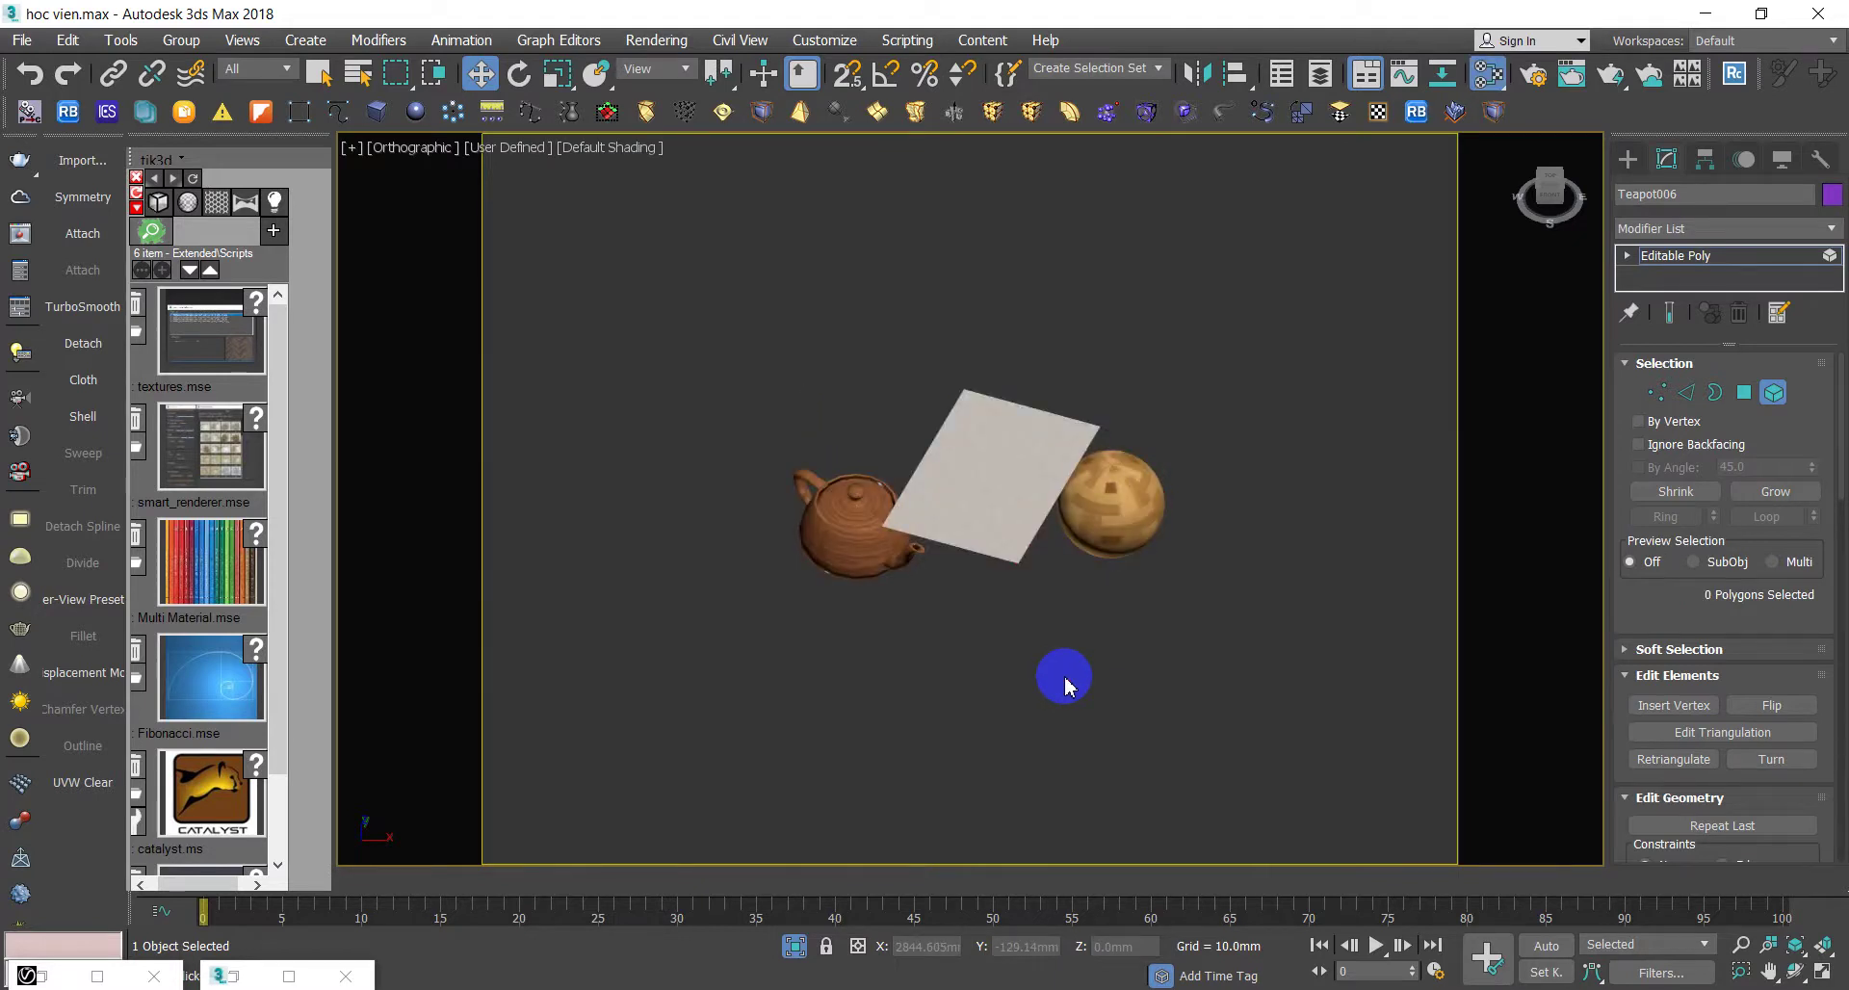
{"action": "key", "text": "m"}
{"action": "mouse_move", "coordinate": [781, 73]}
{"action": "left_mouse_down"}
{"action": "mouse_move", "coordinate": [1215, 507]}
{"action": "mouse_move", "coordinate": [1185, 544]}
{"action": "left_mouse_up"}
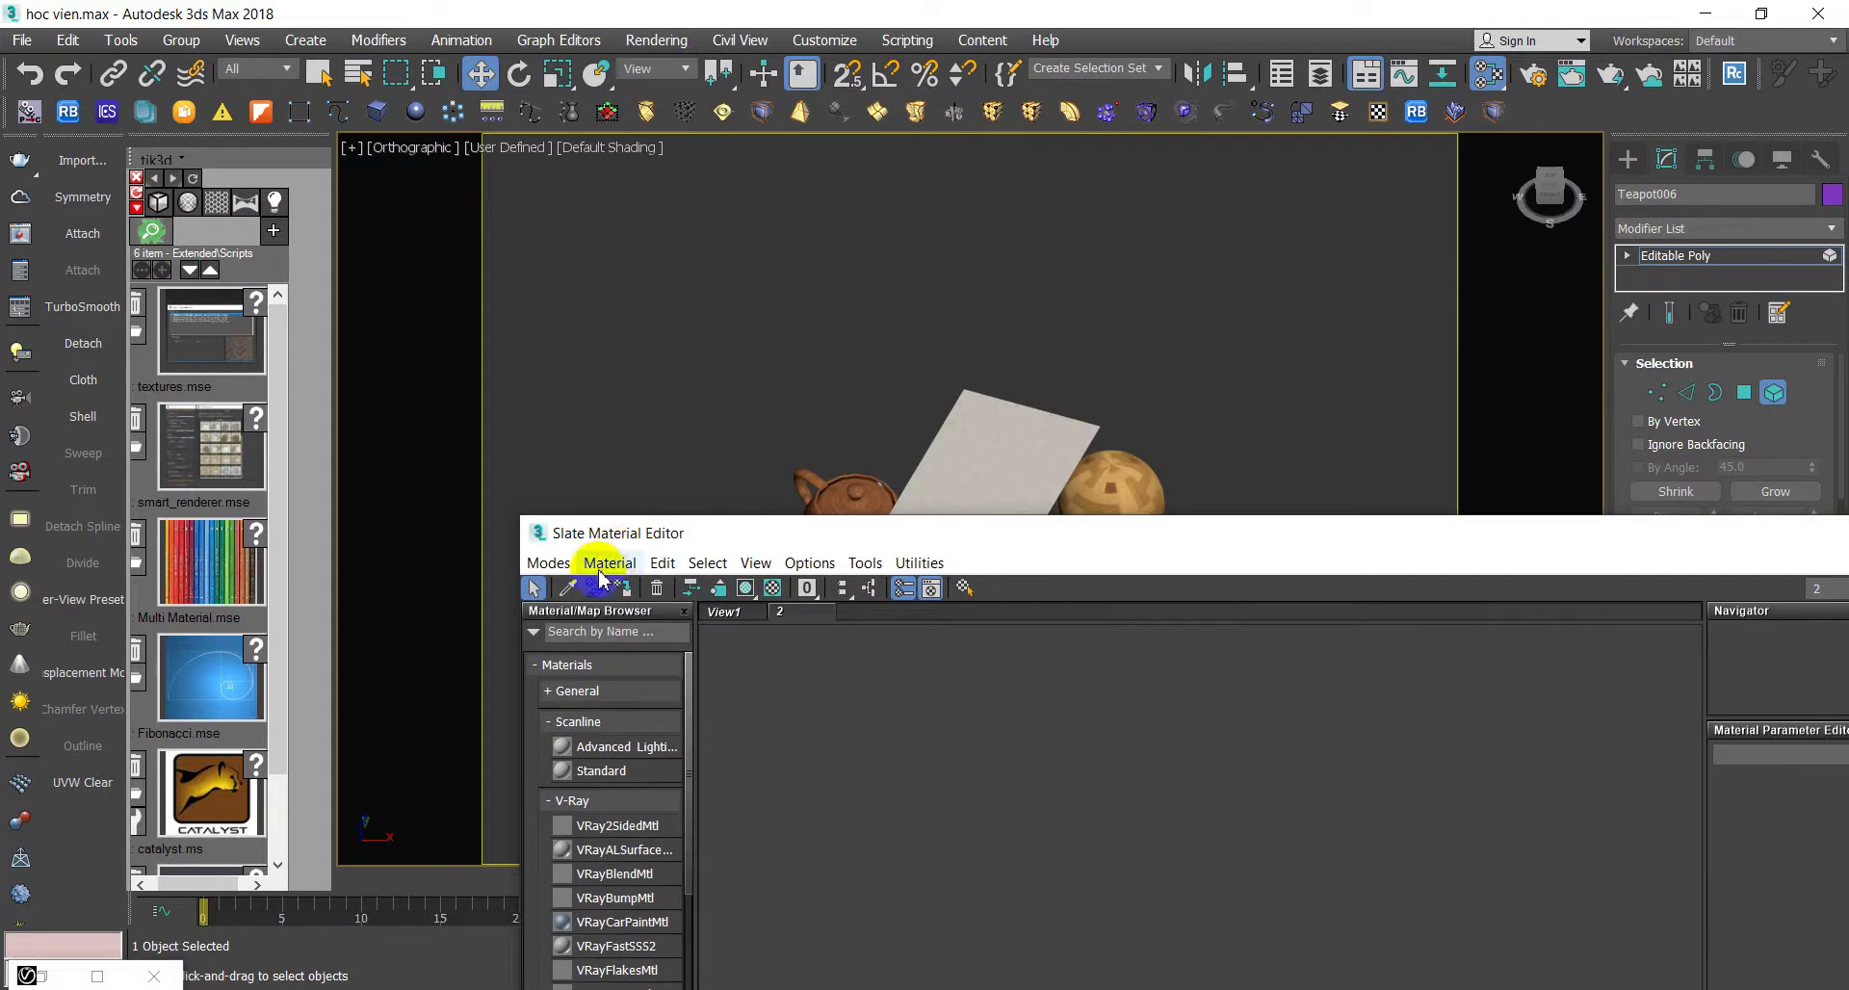
- Pick the combined object's Multi/Sub-Object material into the Slate view and frame its nodes
{"action": "left_click", "coordinate": [1058, 449]}
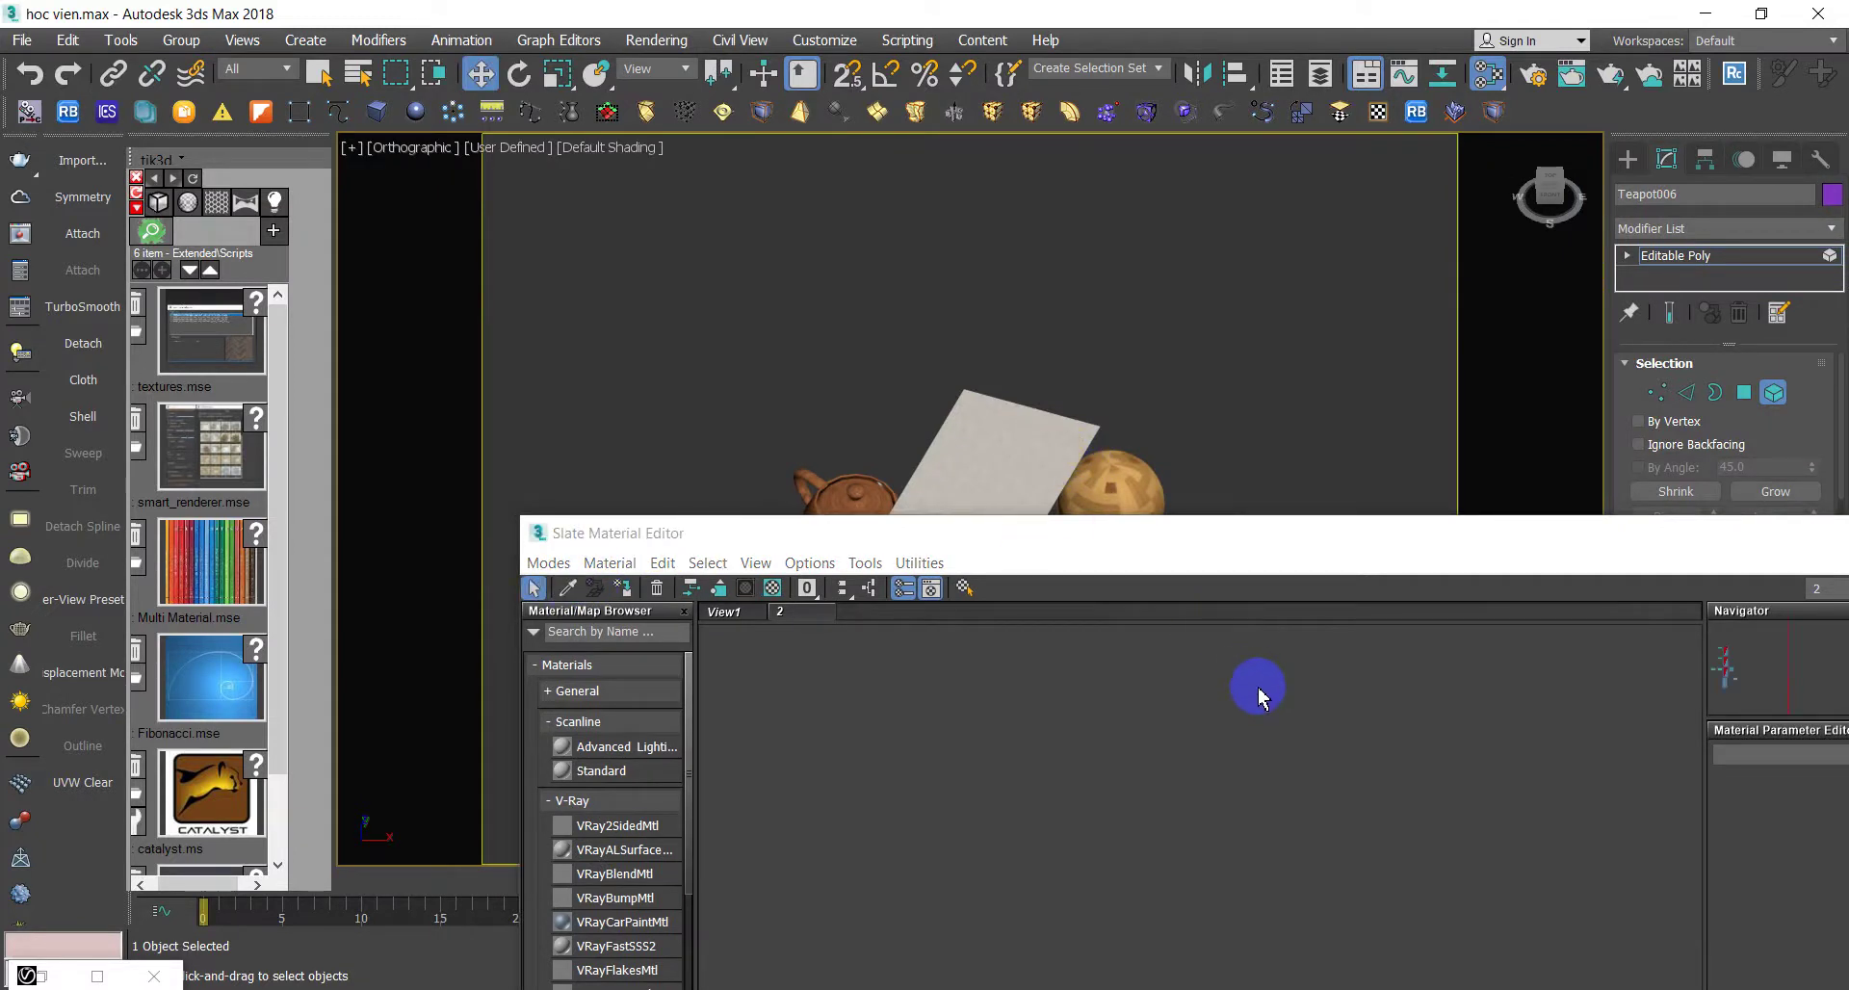
{"action": "left_click_drag", "start_coordinate": [1342, 533], "coordinate": [1226, 110]}
{"action": "scroll", "coordinate": [1077, 654], "scroll_direction": "up", "scroll_amount": 5}
{"action": "scroll", "coordinate": [1108, 631], "scroll_direction": "up", "scroll_amount": 2}
{"action": "scroll", "coordinate": [1252, 530], "scroll_direction": "up", "scroll_amount": 2}
{"action": "scroll", "coordinate": [1304, 553], "scroll_direction": "up", "scroll_amount": 2}
{"action": "scroll", "coordinate": [1311, 557], "scroll_direction": "up", "scroll_amount": 2}
{"action": "scroll", "coordinate": [1311, 557], "scroll_direction": "down", "scroll_amount": 1}
{"action": "scroll", "coordinate": [1310, 557], "scroll_direction": "down", "scroll_amount": 3}
{"action": "mouse_move", "coordinate": [1093, 619]}
{"action": "middle_mouse_down"}
{"action": "mouse_move", "coordinate": [1363, 527]}
{"action": "mouse_move", "coordinate": [1262, 687]}
{"action": "middle_mouse_up"}
{"action": "scroll", "coordinate": [1362, 527], "scroll_direction": "down", "scroll_amount": 2}
{"action": "scroll", "coordinate": [1290, 469], "scroll_direction": "down", "scroll_amount": 1}
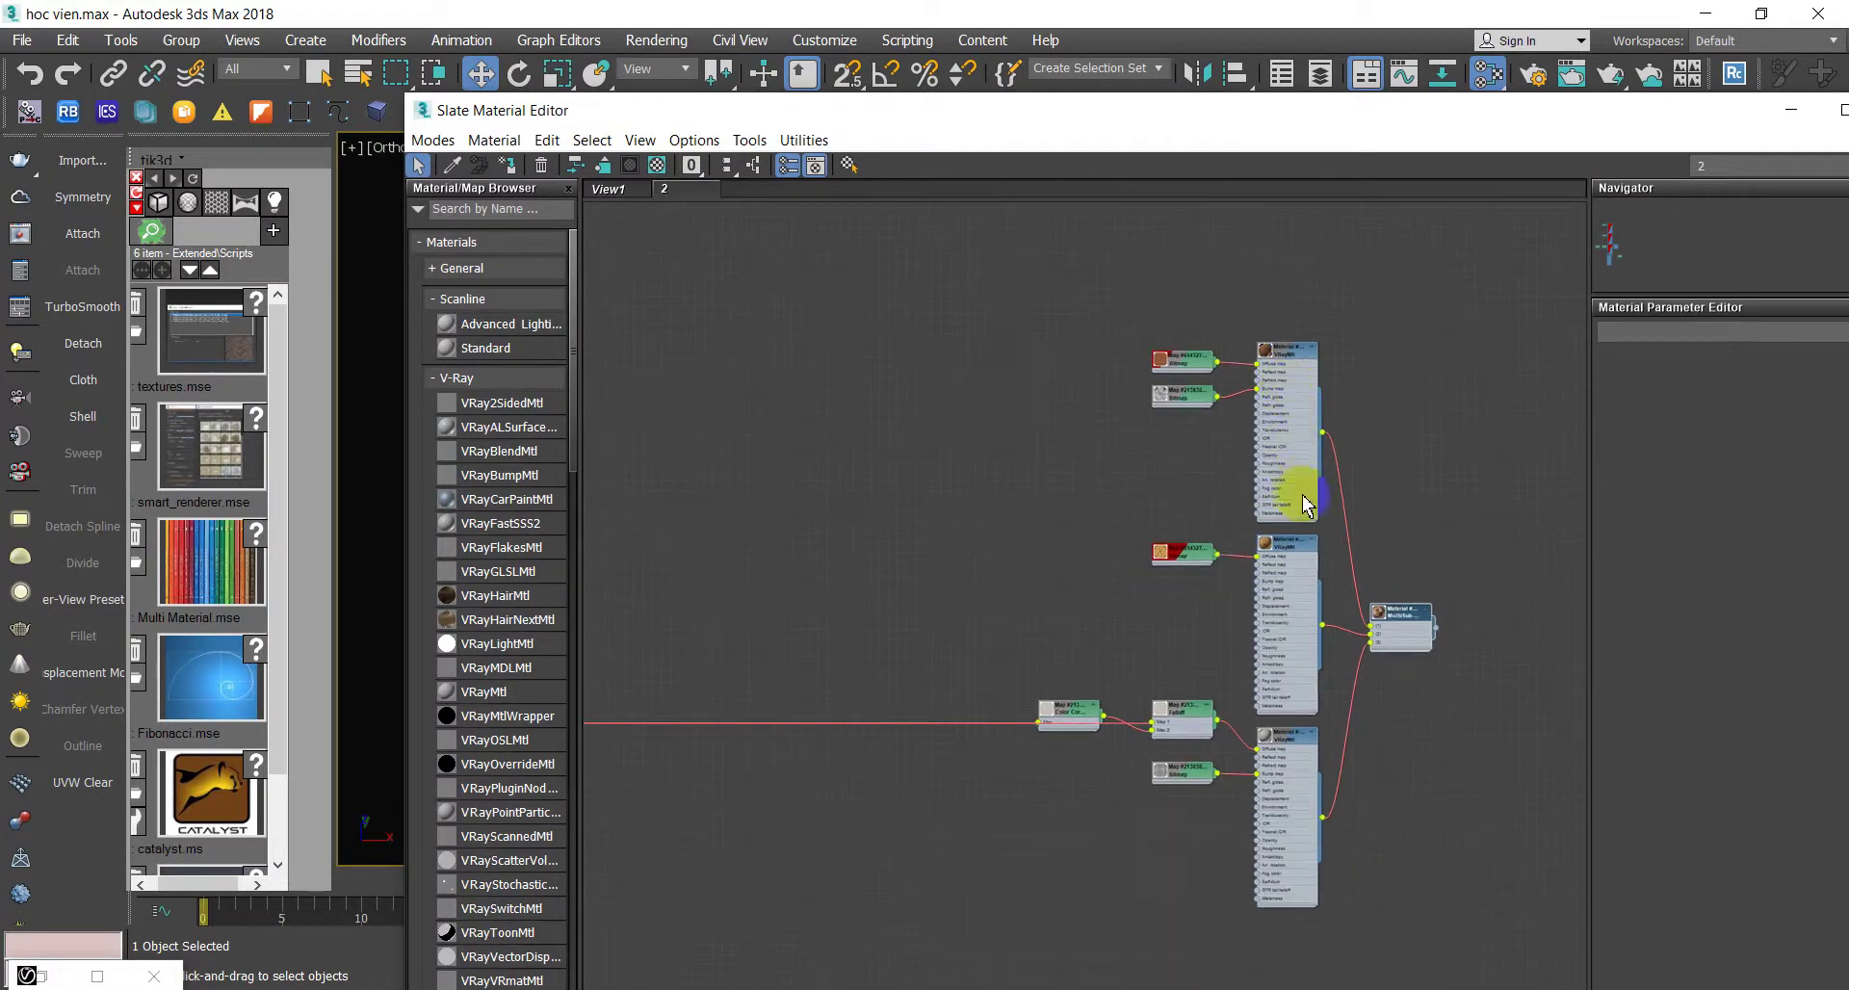
- Spread apart the VRayMtl sub-material nodes and the leftmost map node
{"action": "left_click_drag", "start_coordinate": [1281, 356], "coordinate": [1302, 276]}
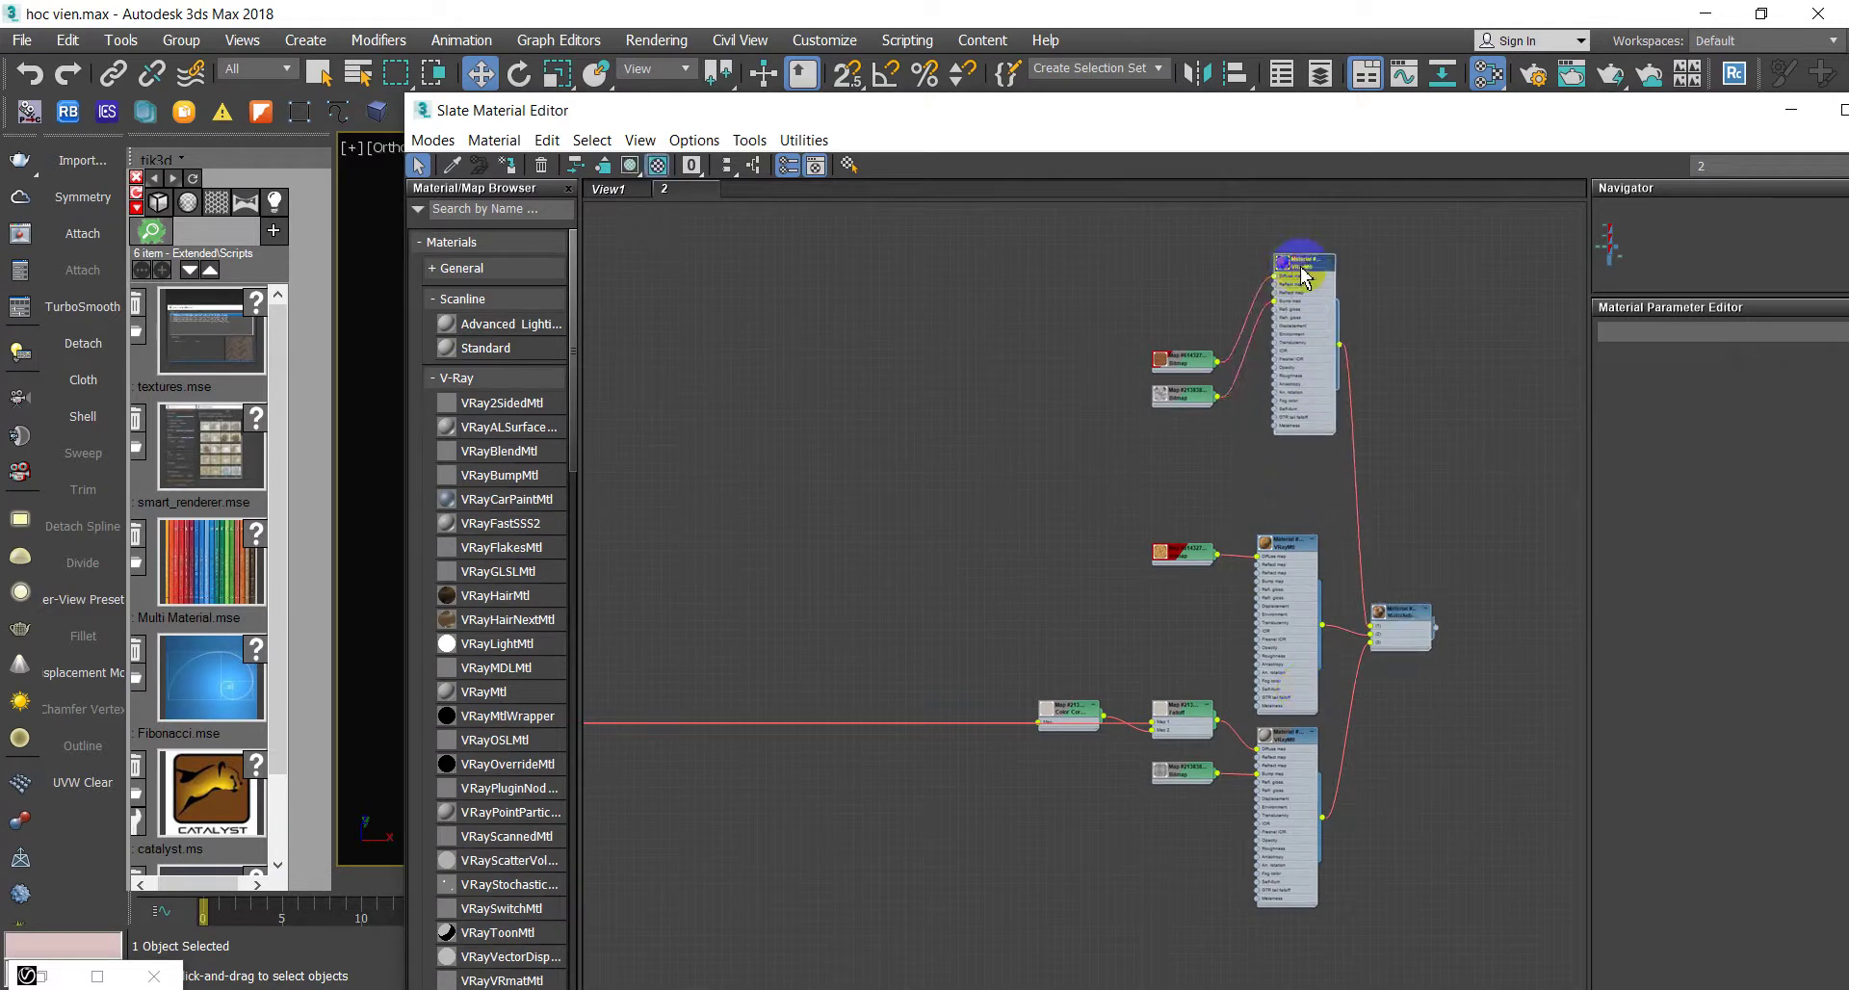
{"action": "left_click_drag", "start_coordinate": [1286, 542], "coordinate": [1286, 479]}
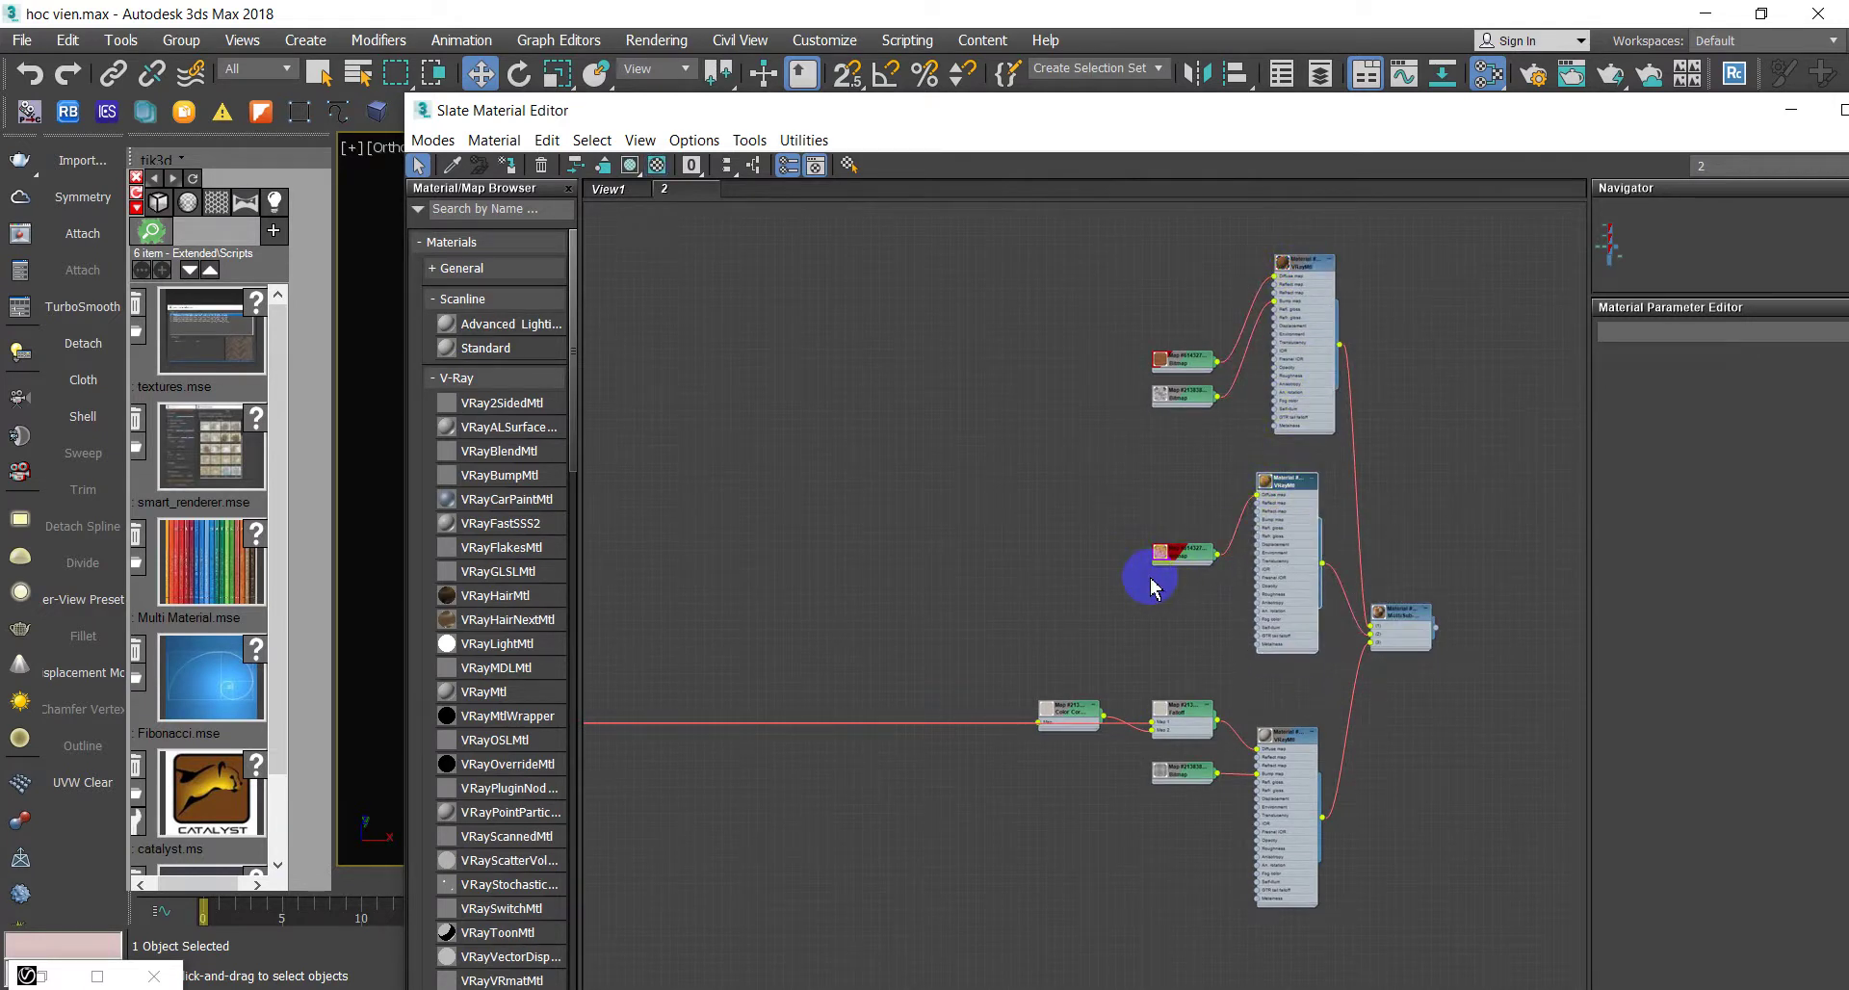
{"action": "middle_click_drag", "start_coordinate": [1037, 281], "coordinate": [634, 285]}
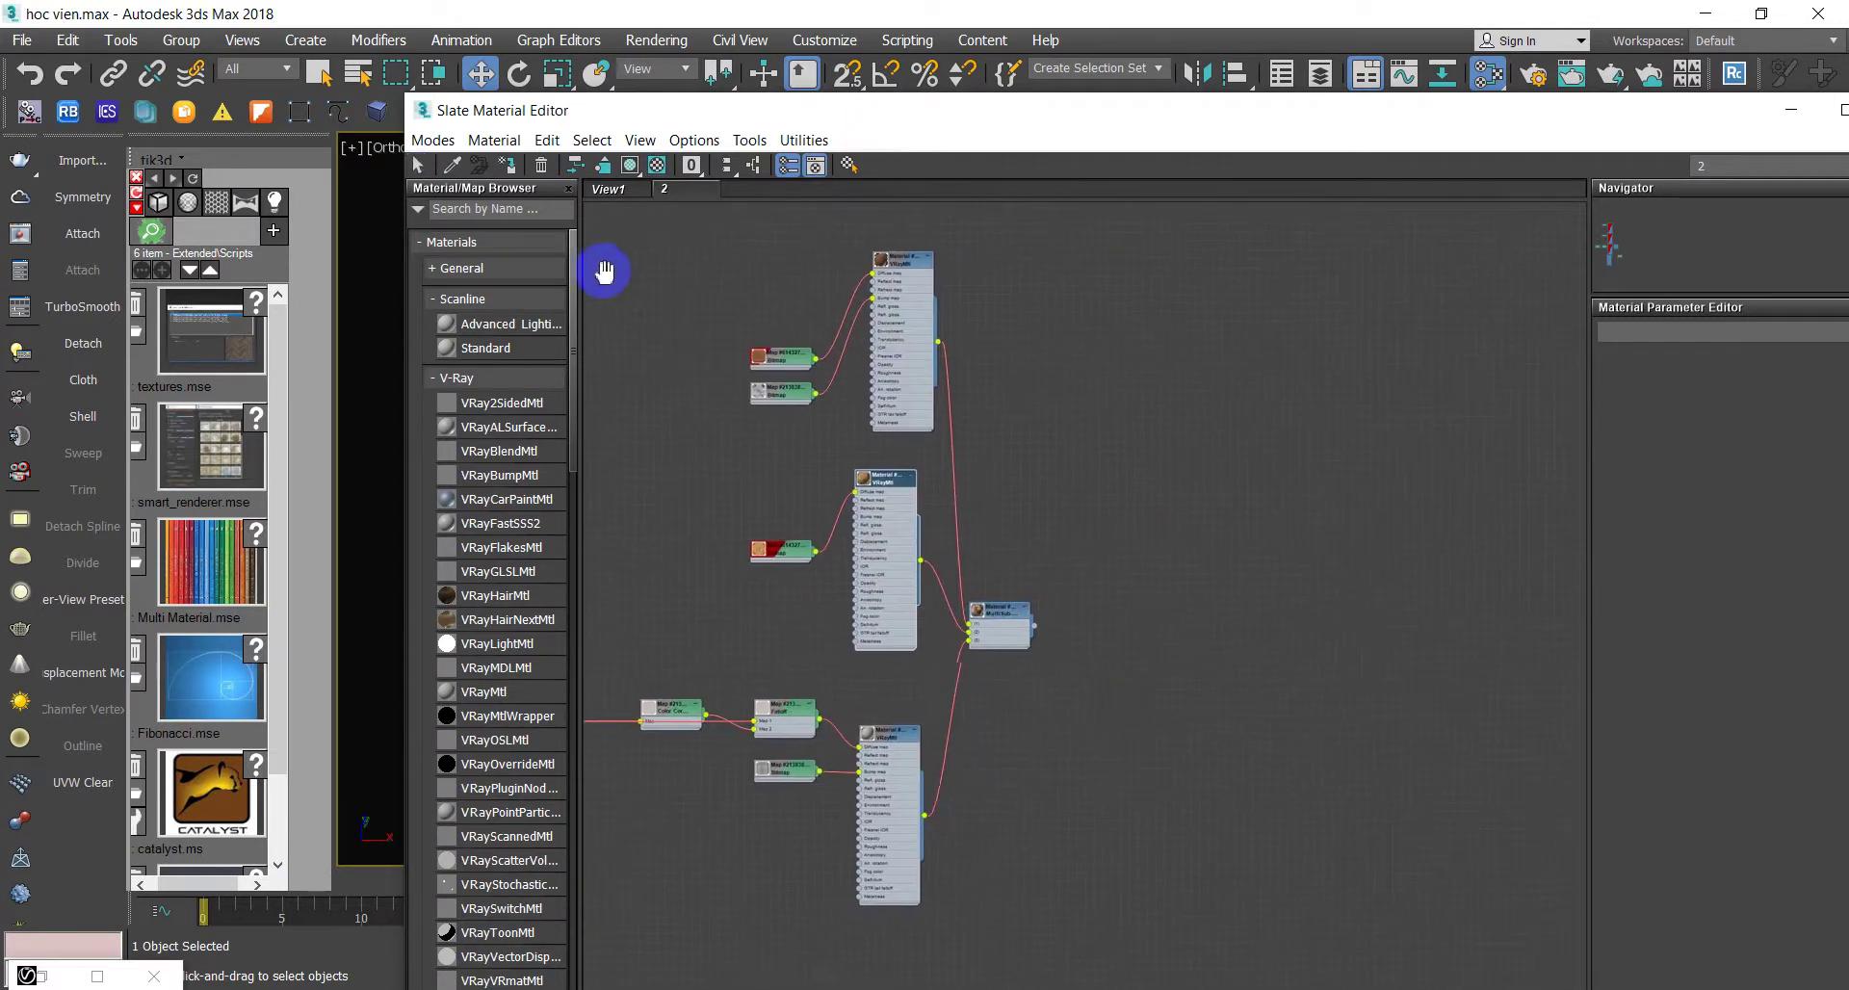
{"action": "middle_click_drag", "start_coordinate": [788, 568], "coordinate": [1306, 562]}
{"action": "scroll", "coordinate": [968, 645], "scroll_direction": "down", "scroll_amount": 5}
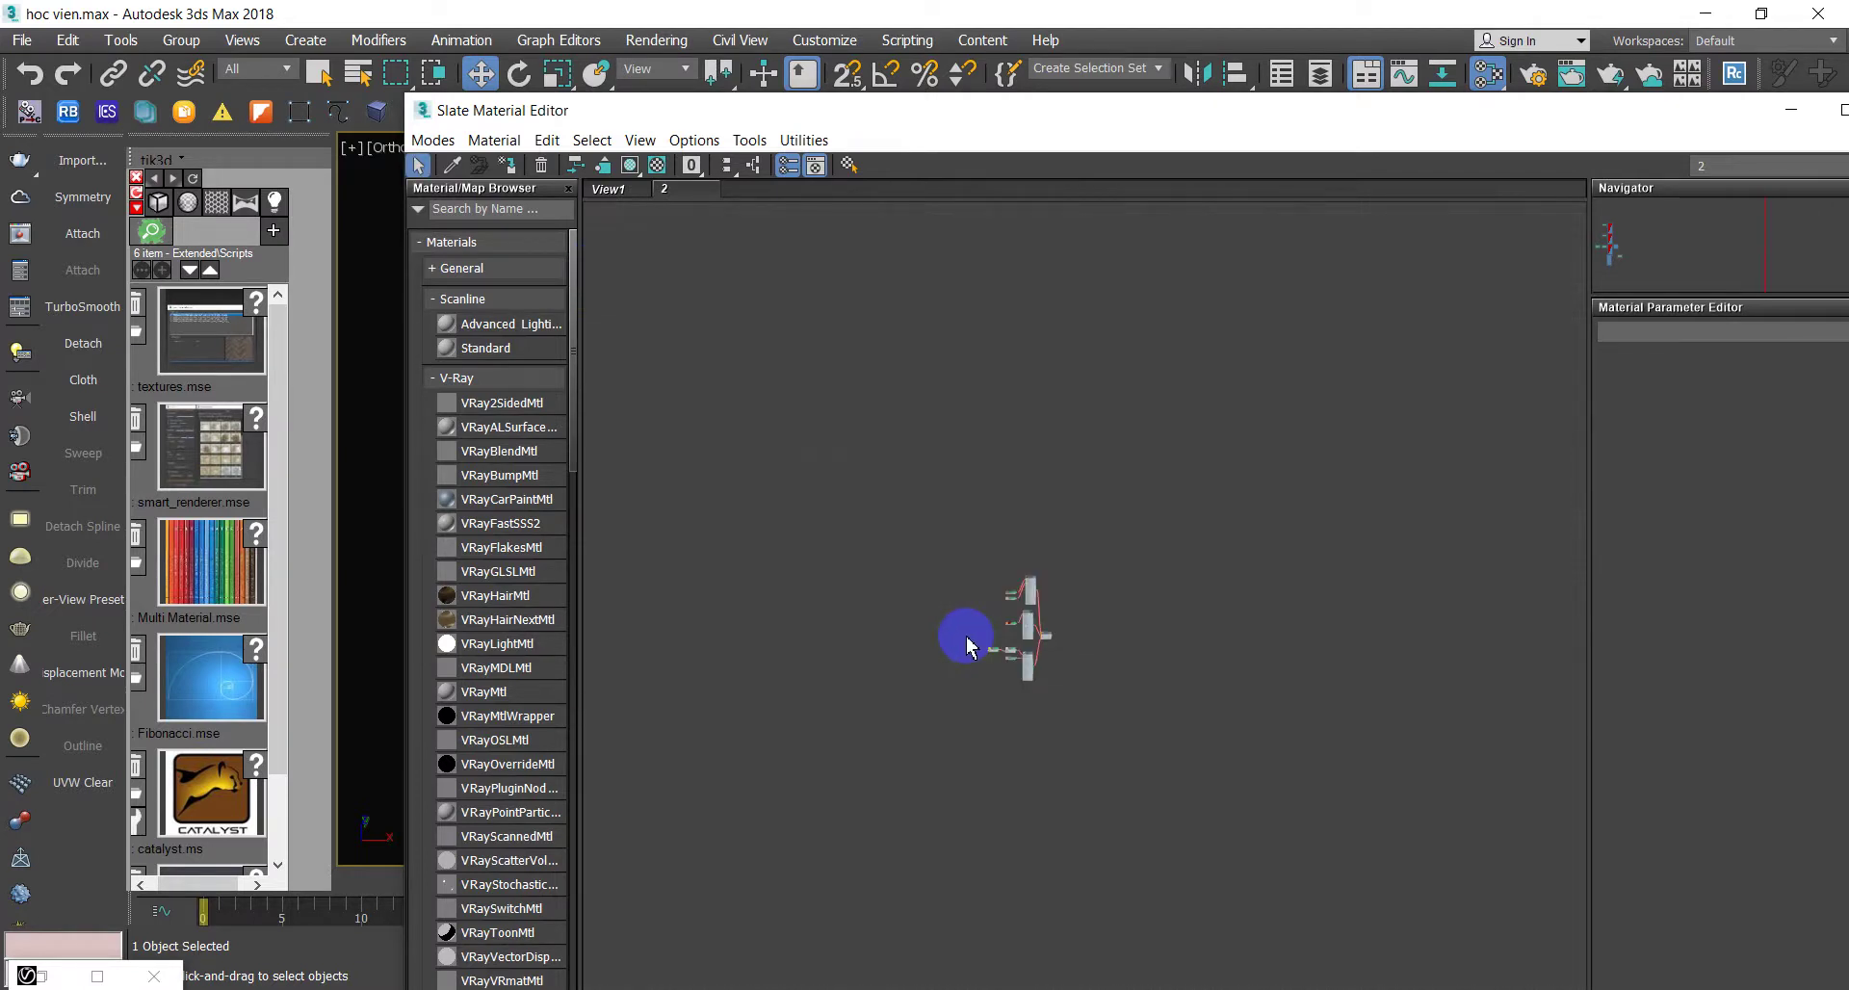
{"action": "scroll", "coordinate": [975, 645], "scroll_direction": "up", "scroll_amount": 2}
{"action": "scroll", "coordinate": [991, 652], "scroll_direction": "up", "scroll_amount": 2}
{"action": "scroll", "coordinate": [1012, 628], "scroll_direction": "up", "scroll_amount": 1}
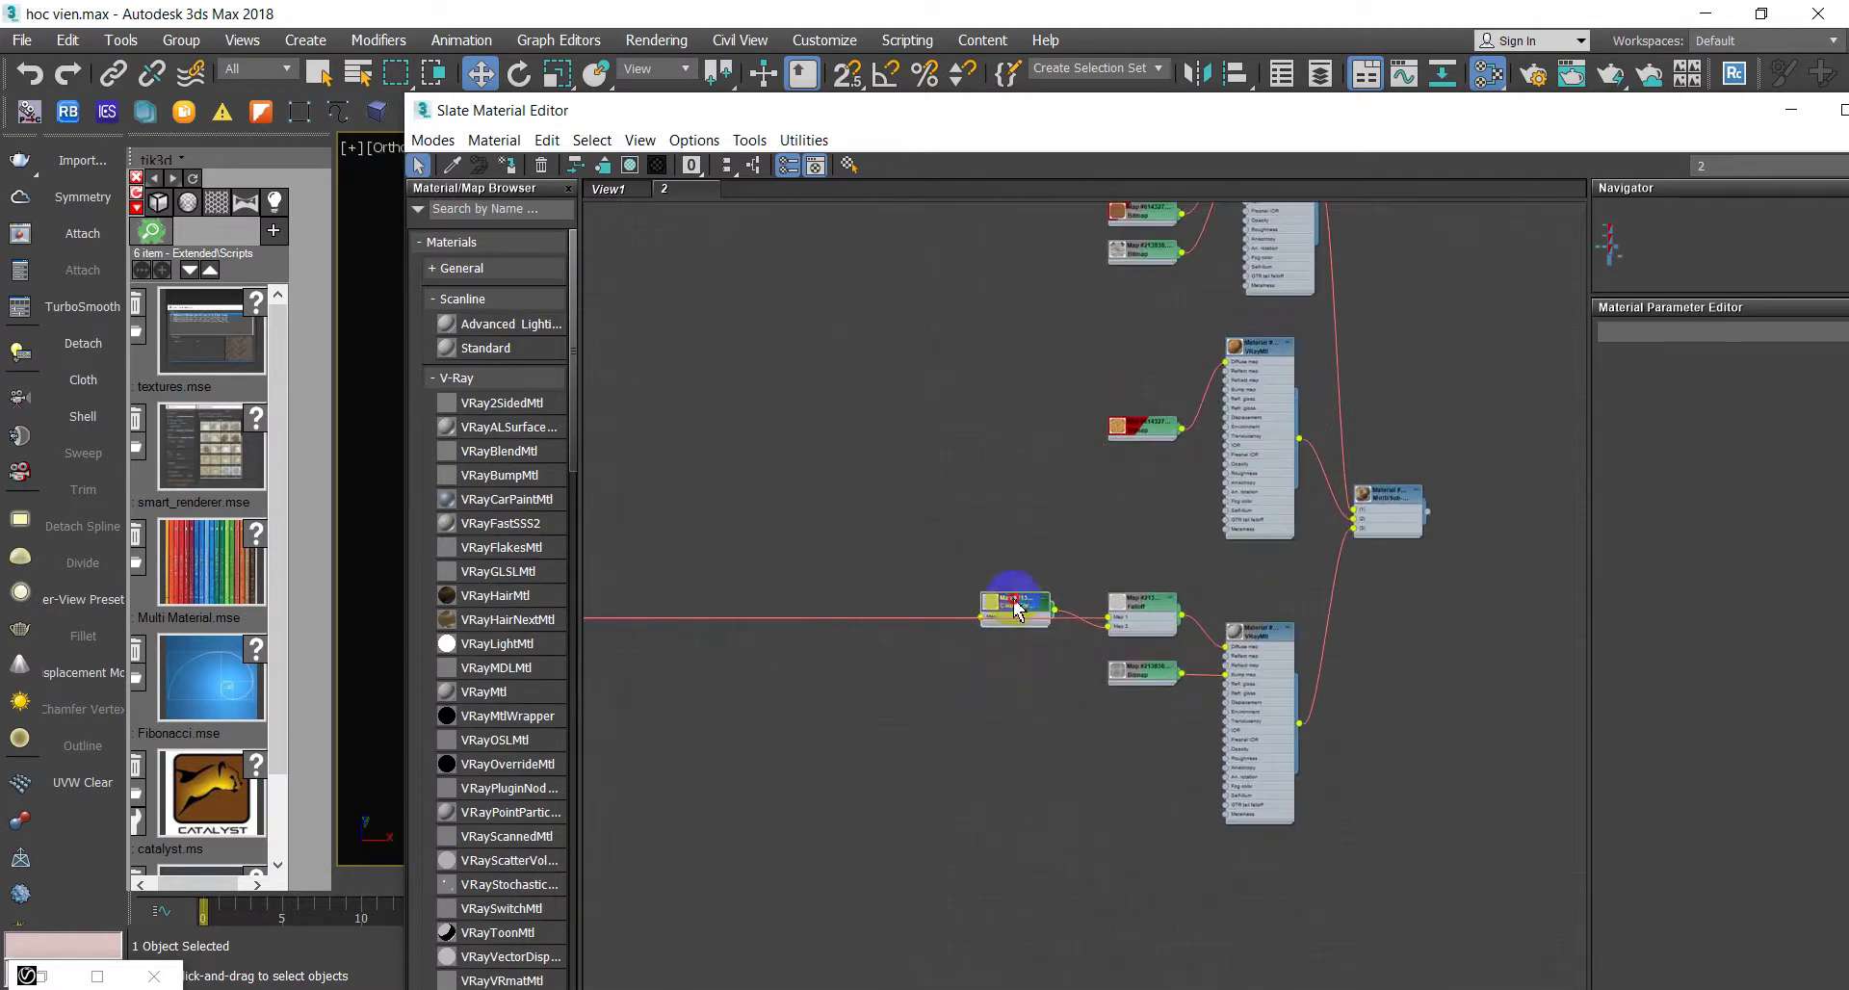
{"action": "left_click_drag", "start_coordinate": [1008, 616], "coordinate": [956, 511]}
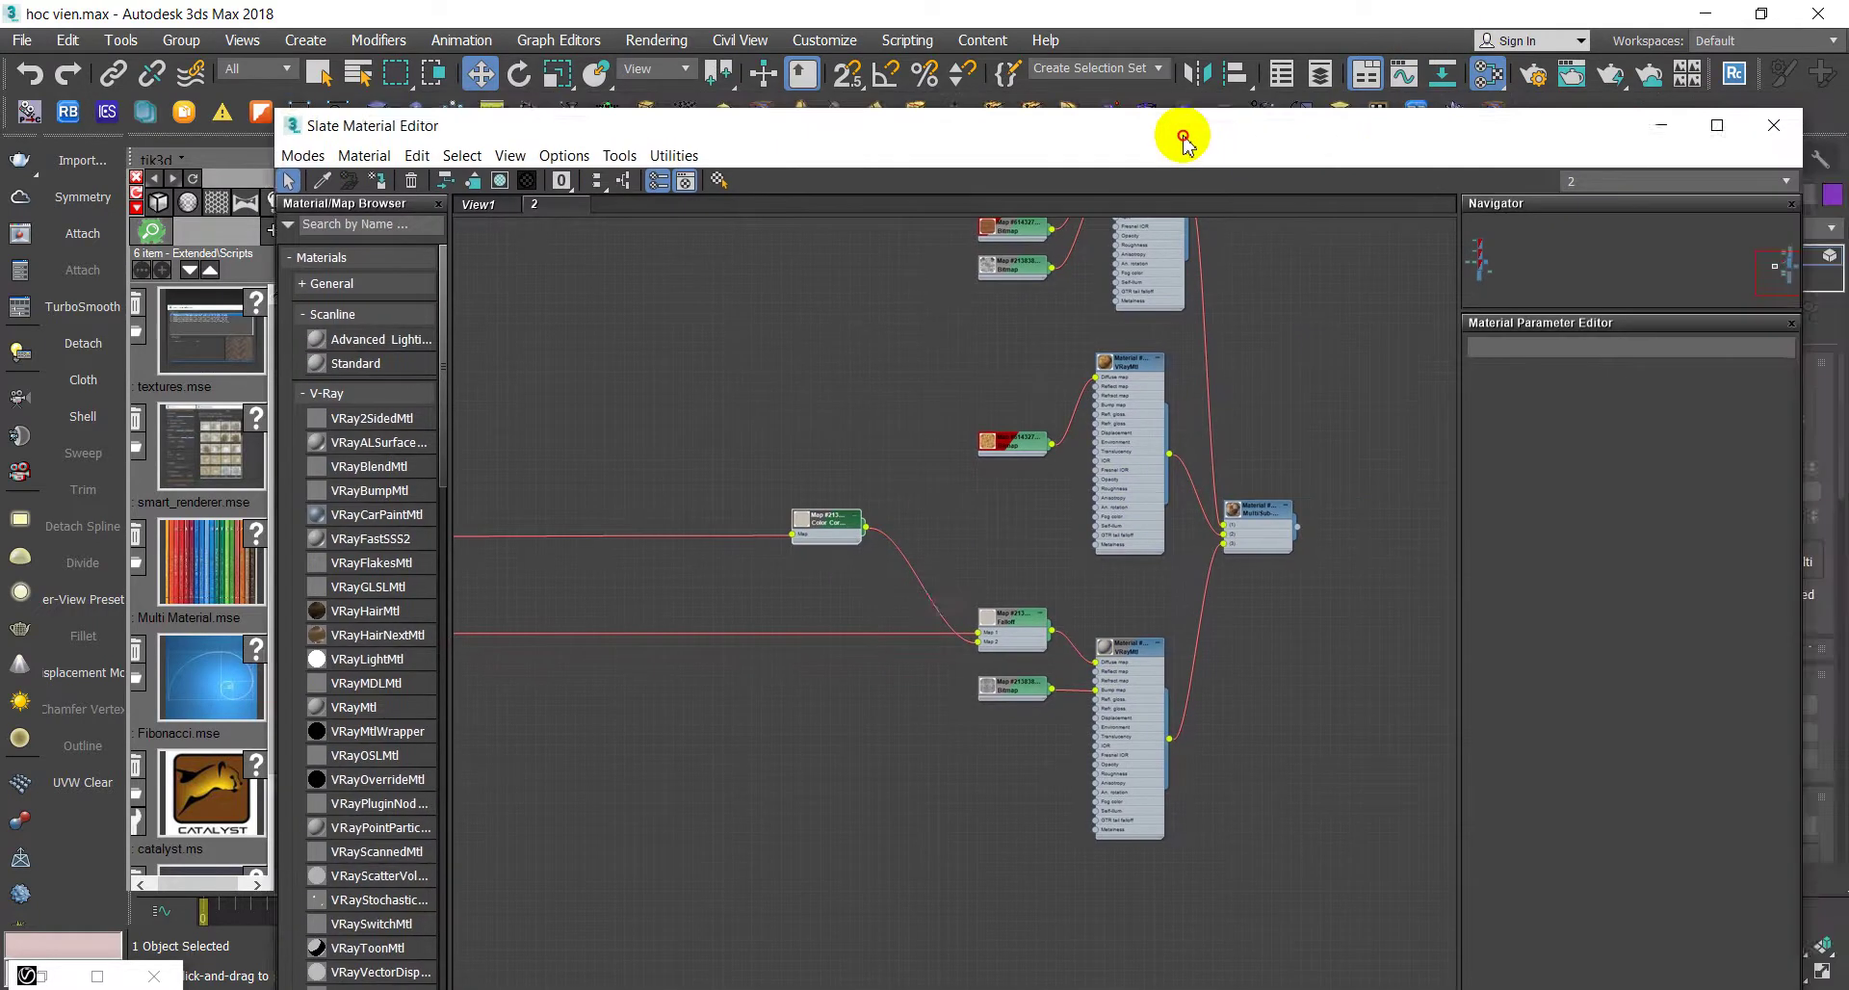
{"action": "left_click_drag", "start_coordinate": [1263, 159], "coordinate": [1345, 128]}
- Close the Slate editor and delete the rug plane element from the combined object
{"action": "left_click", "coordinate": [1453, 121]}
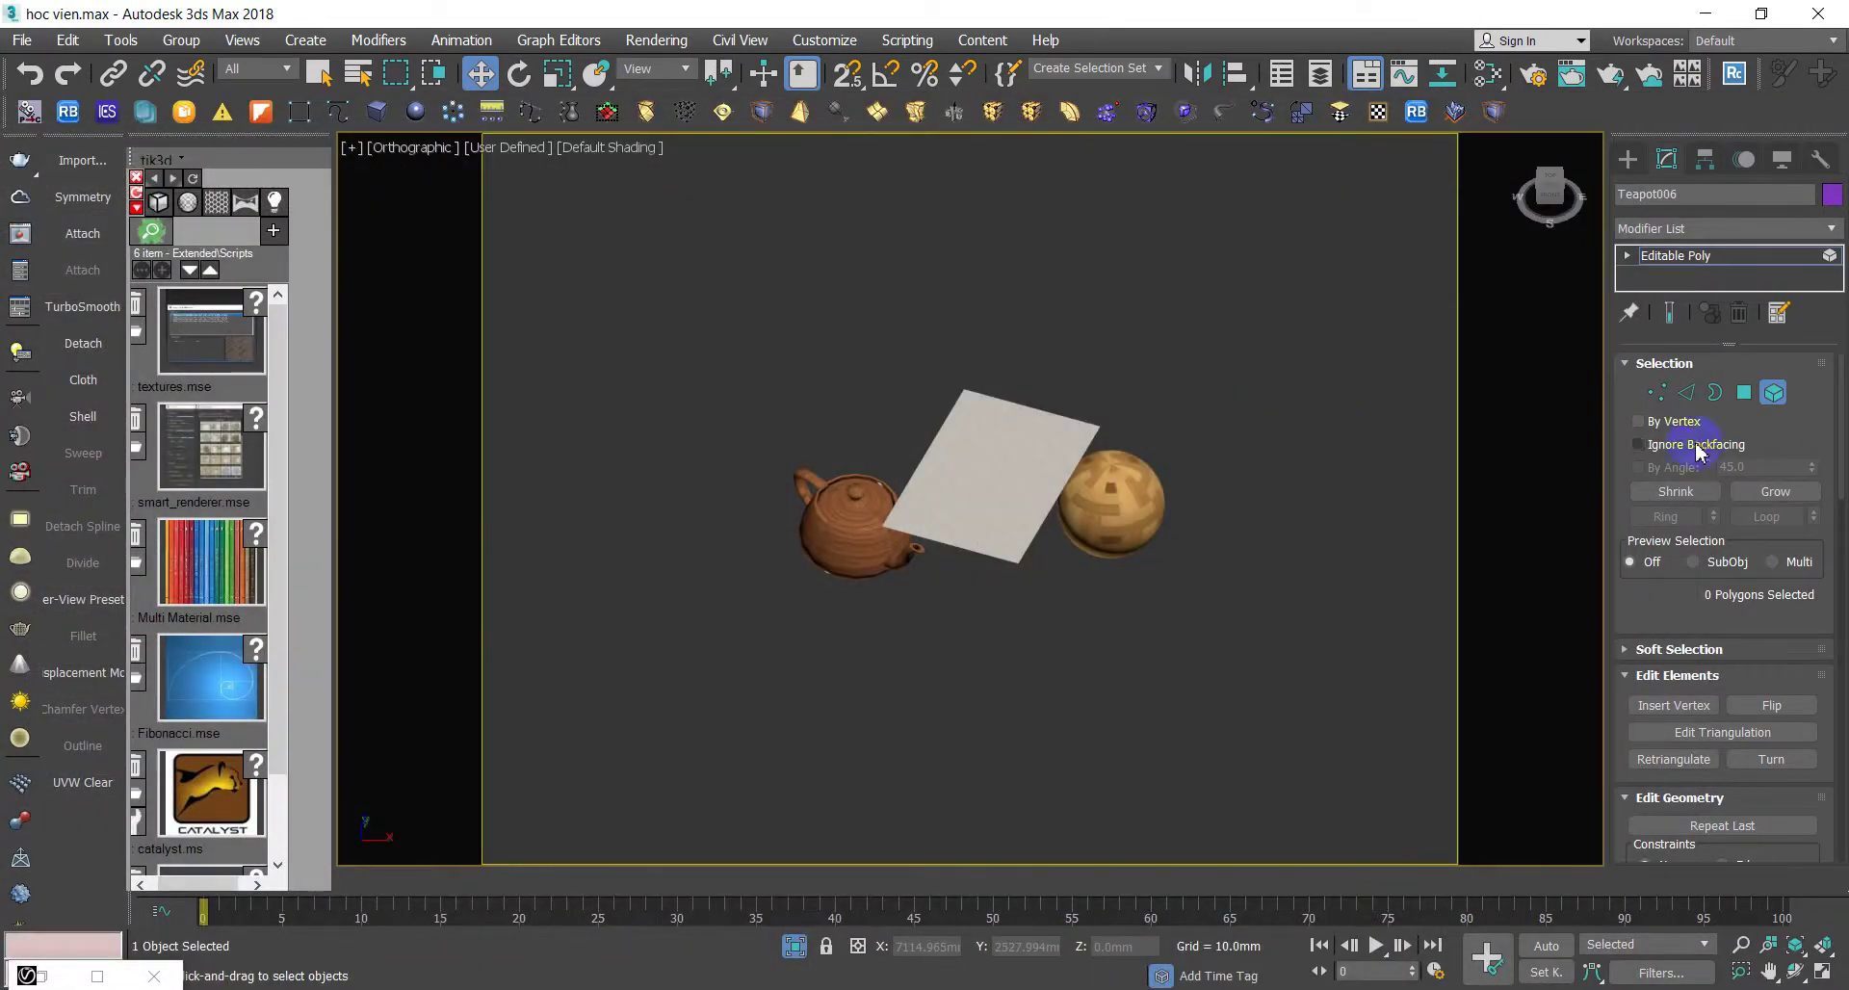
{"action": "left_click", "coordinate": [1762, 410]}
{"action": "left_click", "coordinate": [1481, 512]}
{"action": "left_click", "coordinate": [1008, 507]}
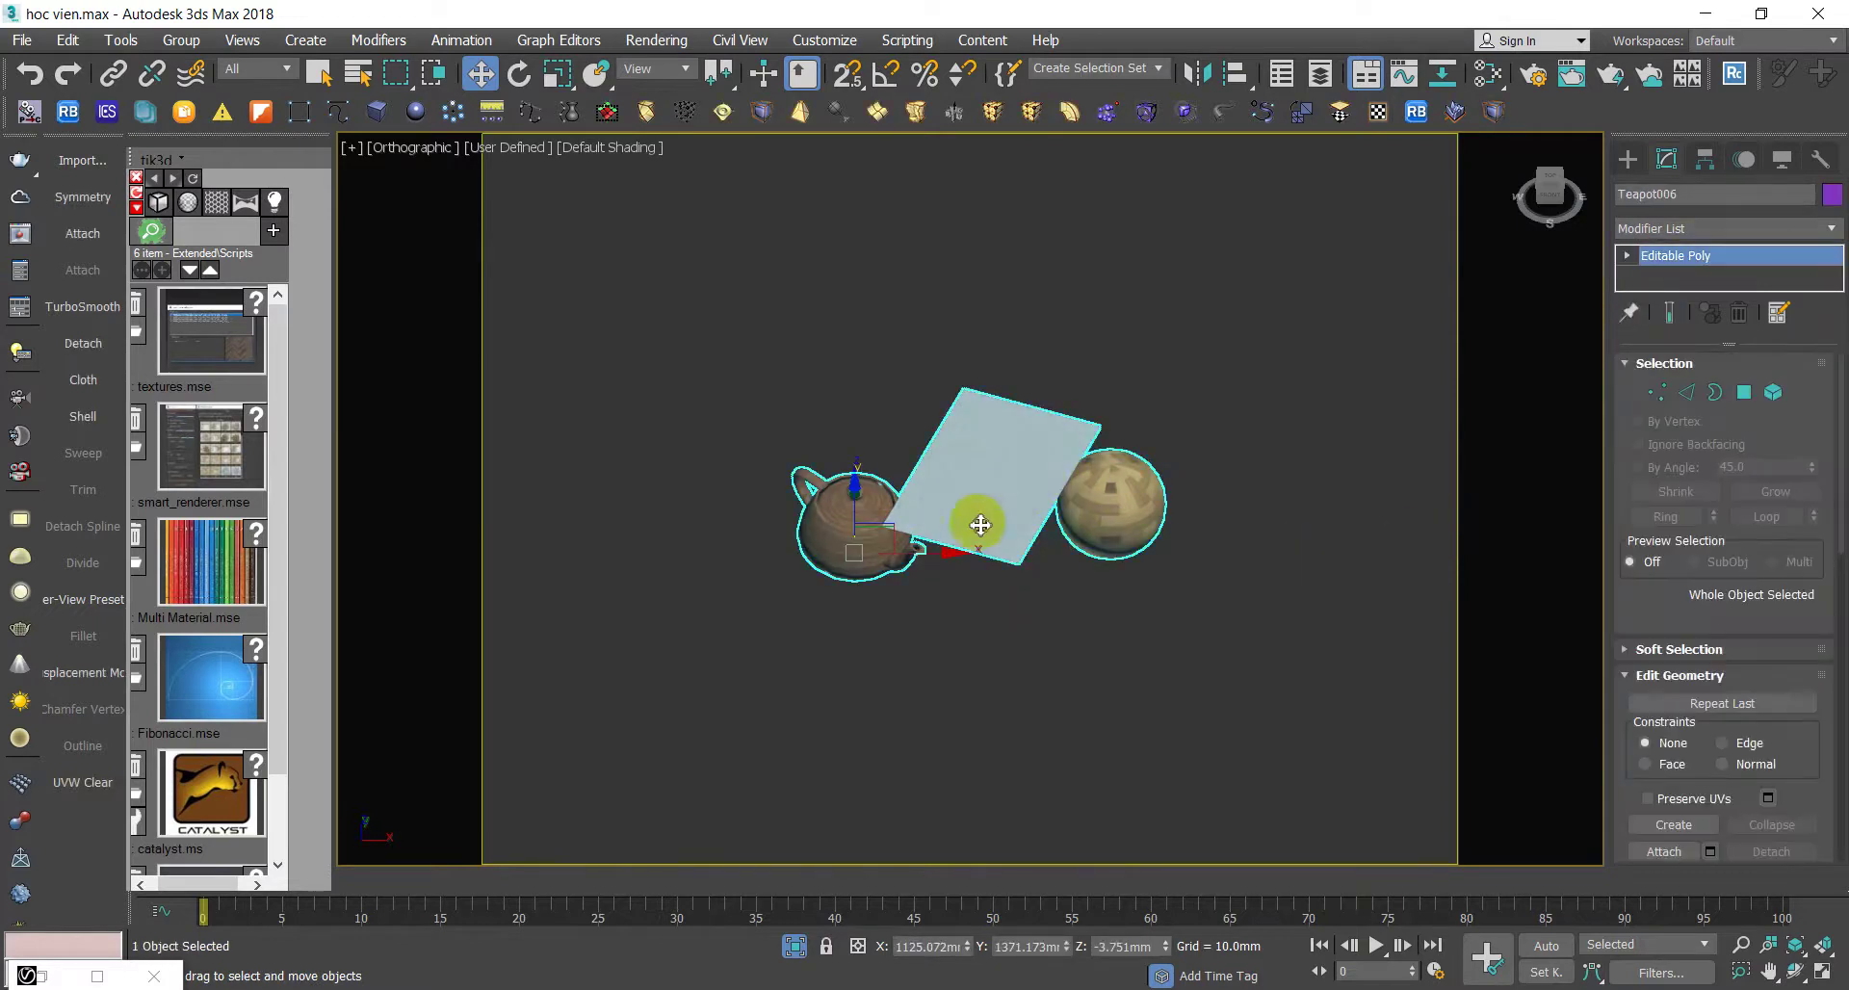
{"action": "left_click", "coordinate": [1773, 392]}
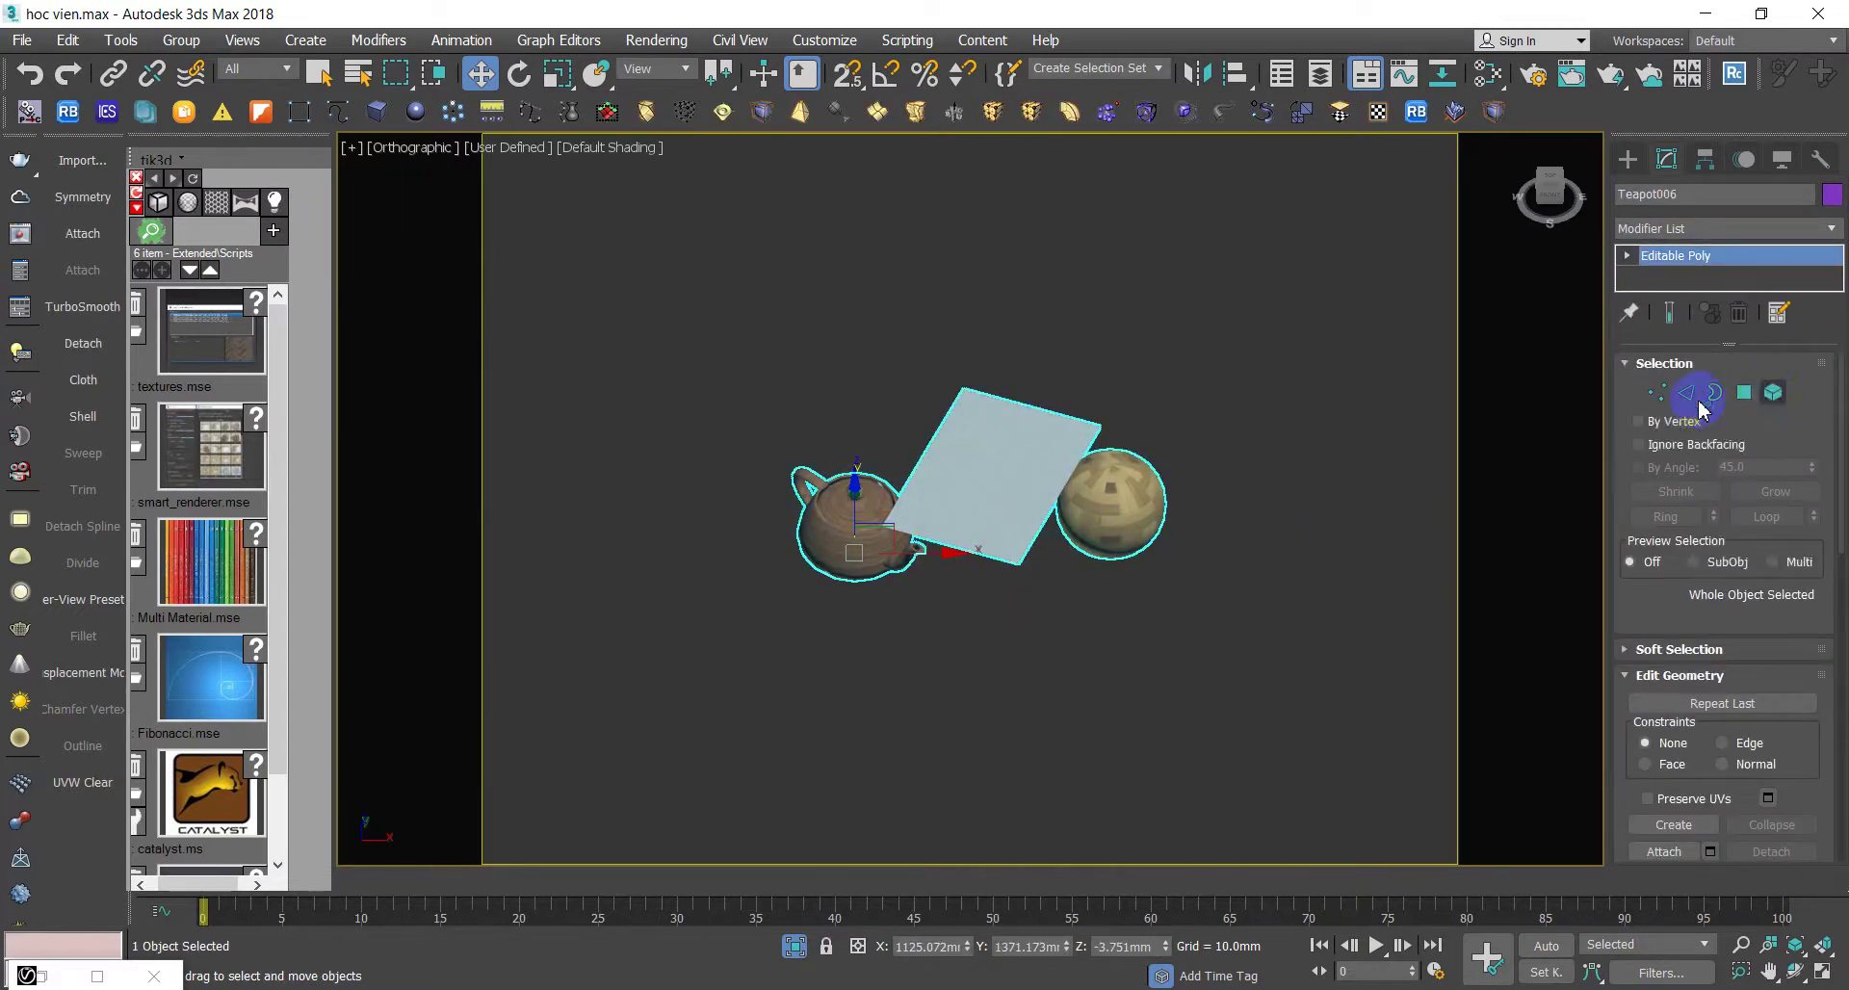
{"action": "left_click", "coordinate": [992, 426]}
{"action": "key", "text": "Delete"}
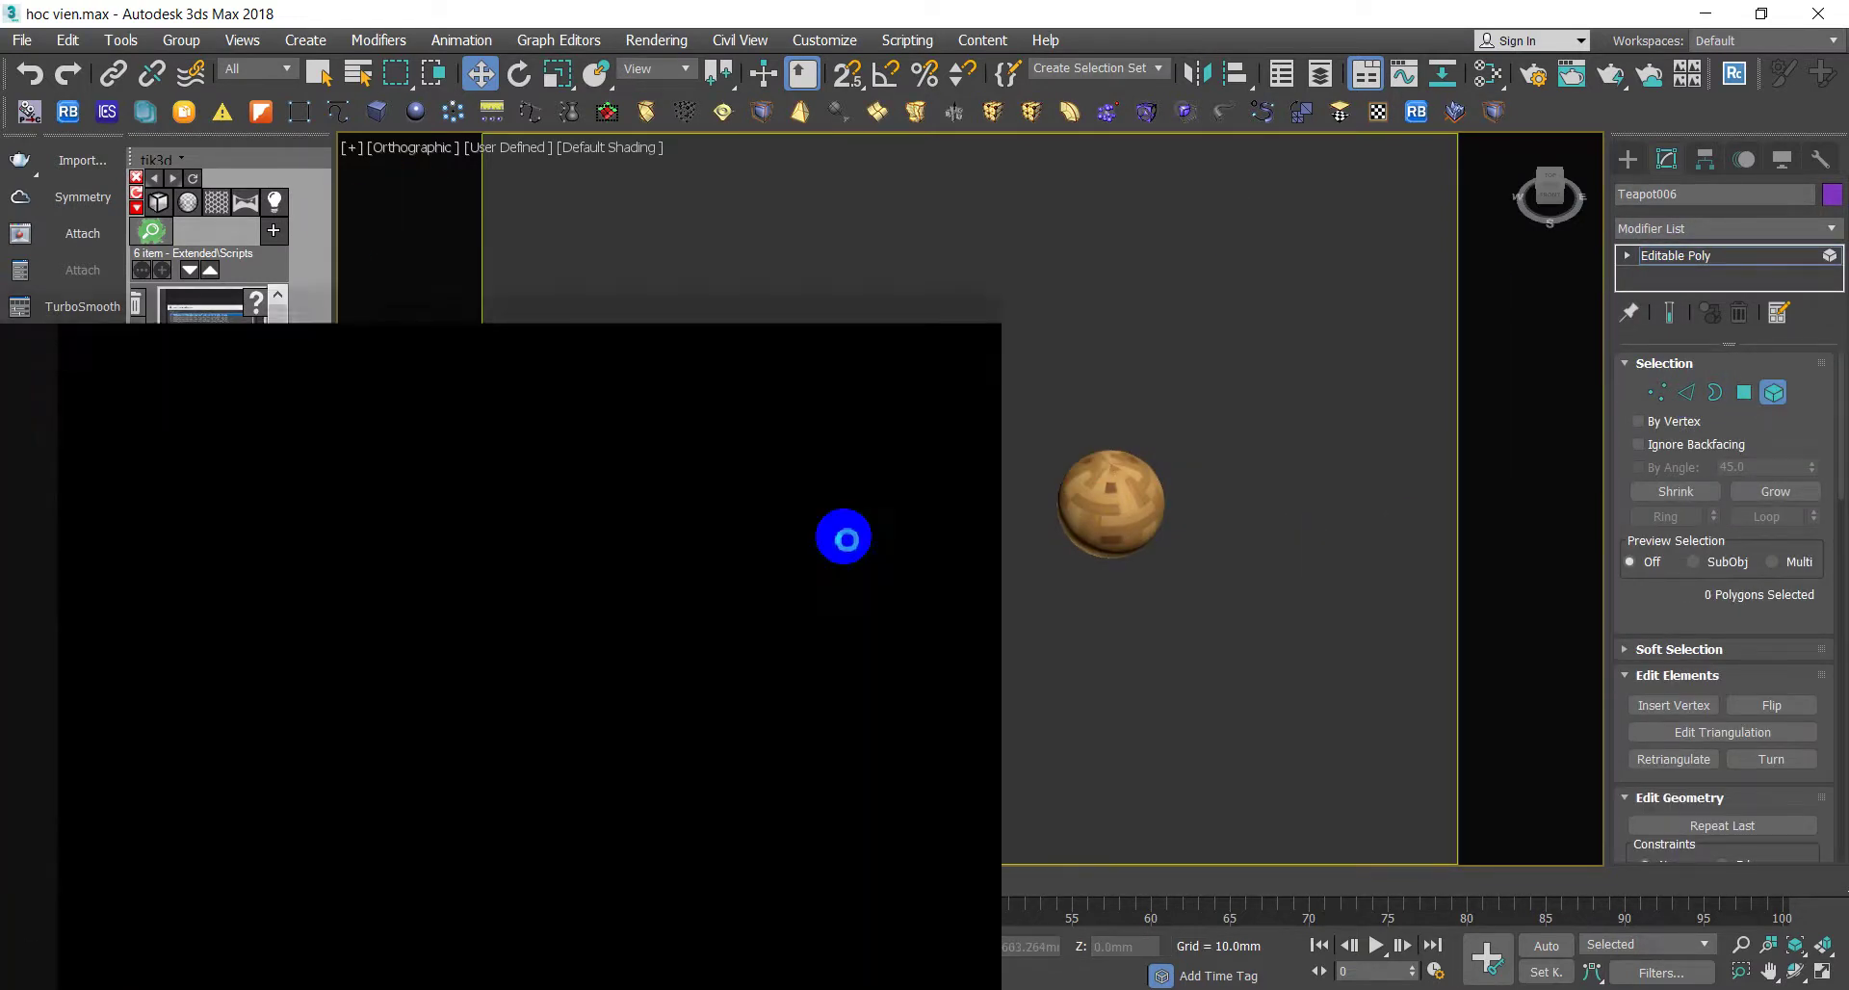
- Delete the sphere element so only the teapot remains
{"action": "key", "text": "super"}
{"action": "middle_click_drag", "start_coordinate": [875, 528], "coordinate": [1182, 494]}
{"action": "left_click", "coordinate": [1030, 526]}
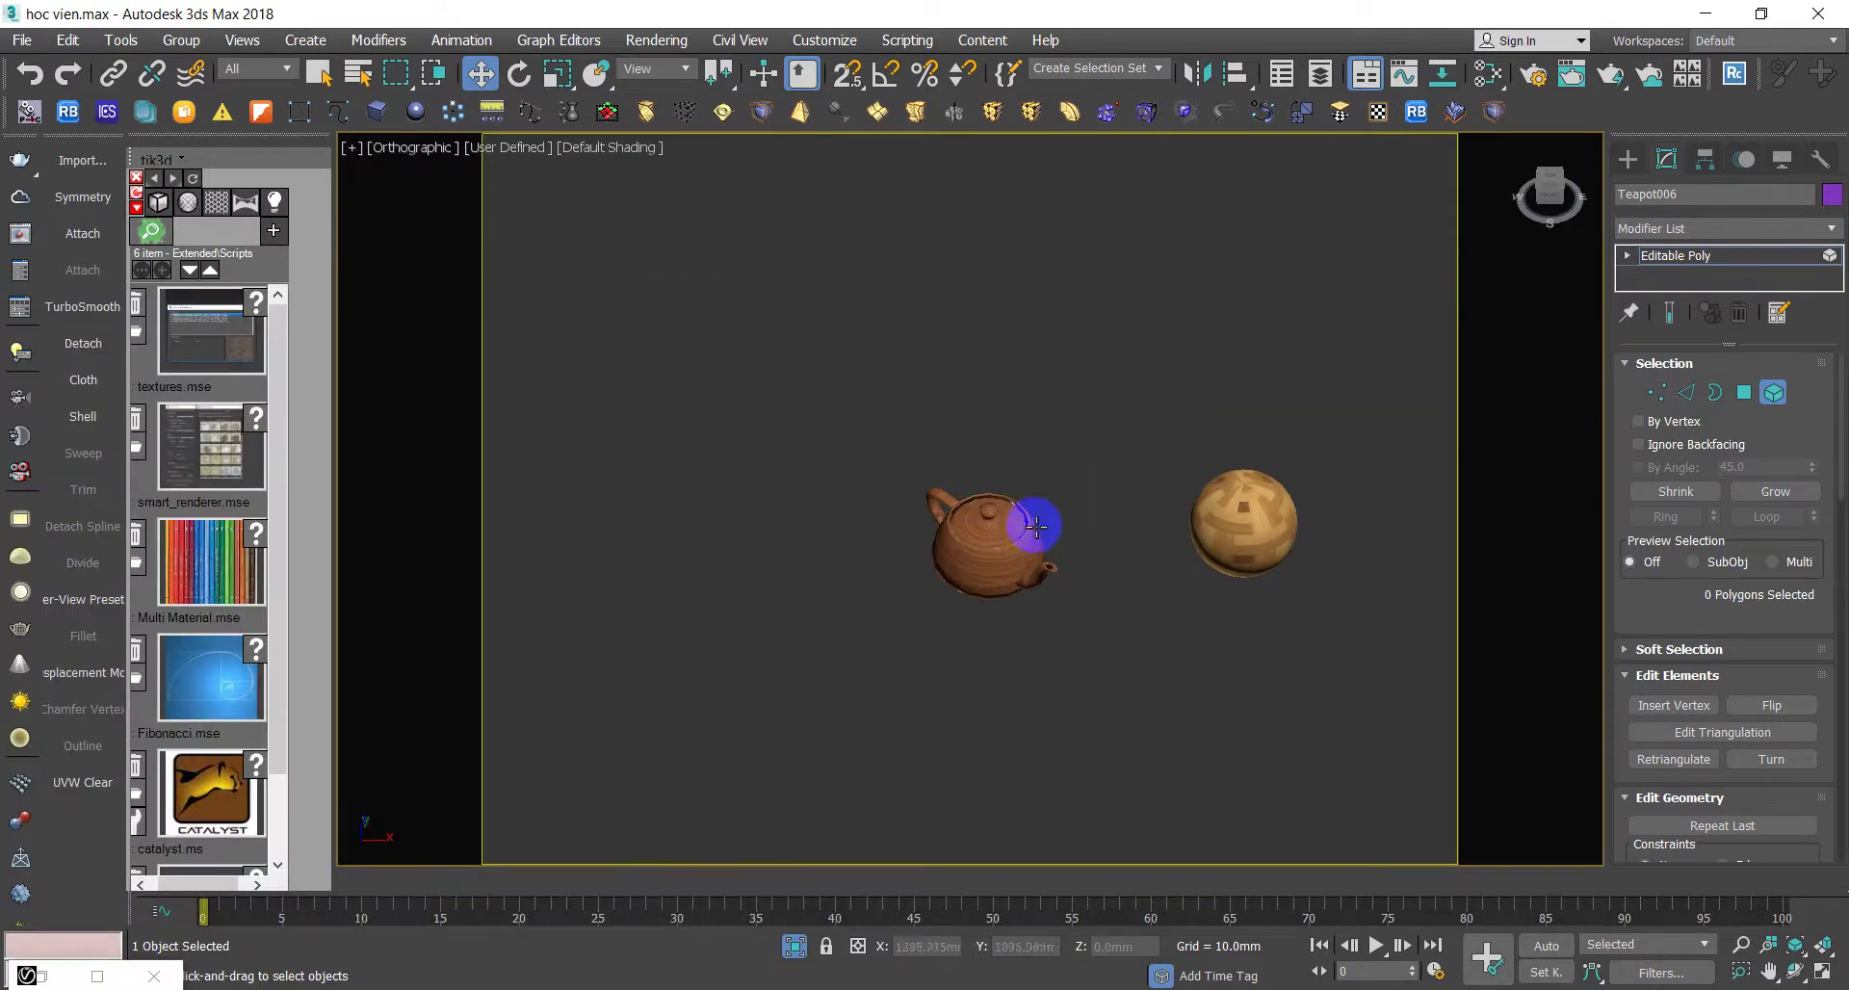
{"action": "left_click_drag", "start_coordinate": [1319, 655], "coordinate": [1209, 477]}
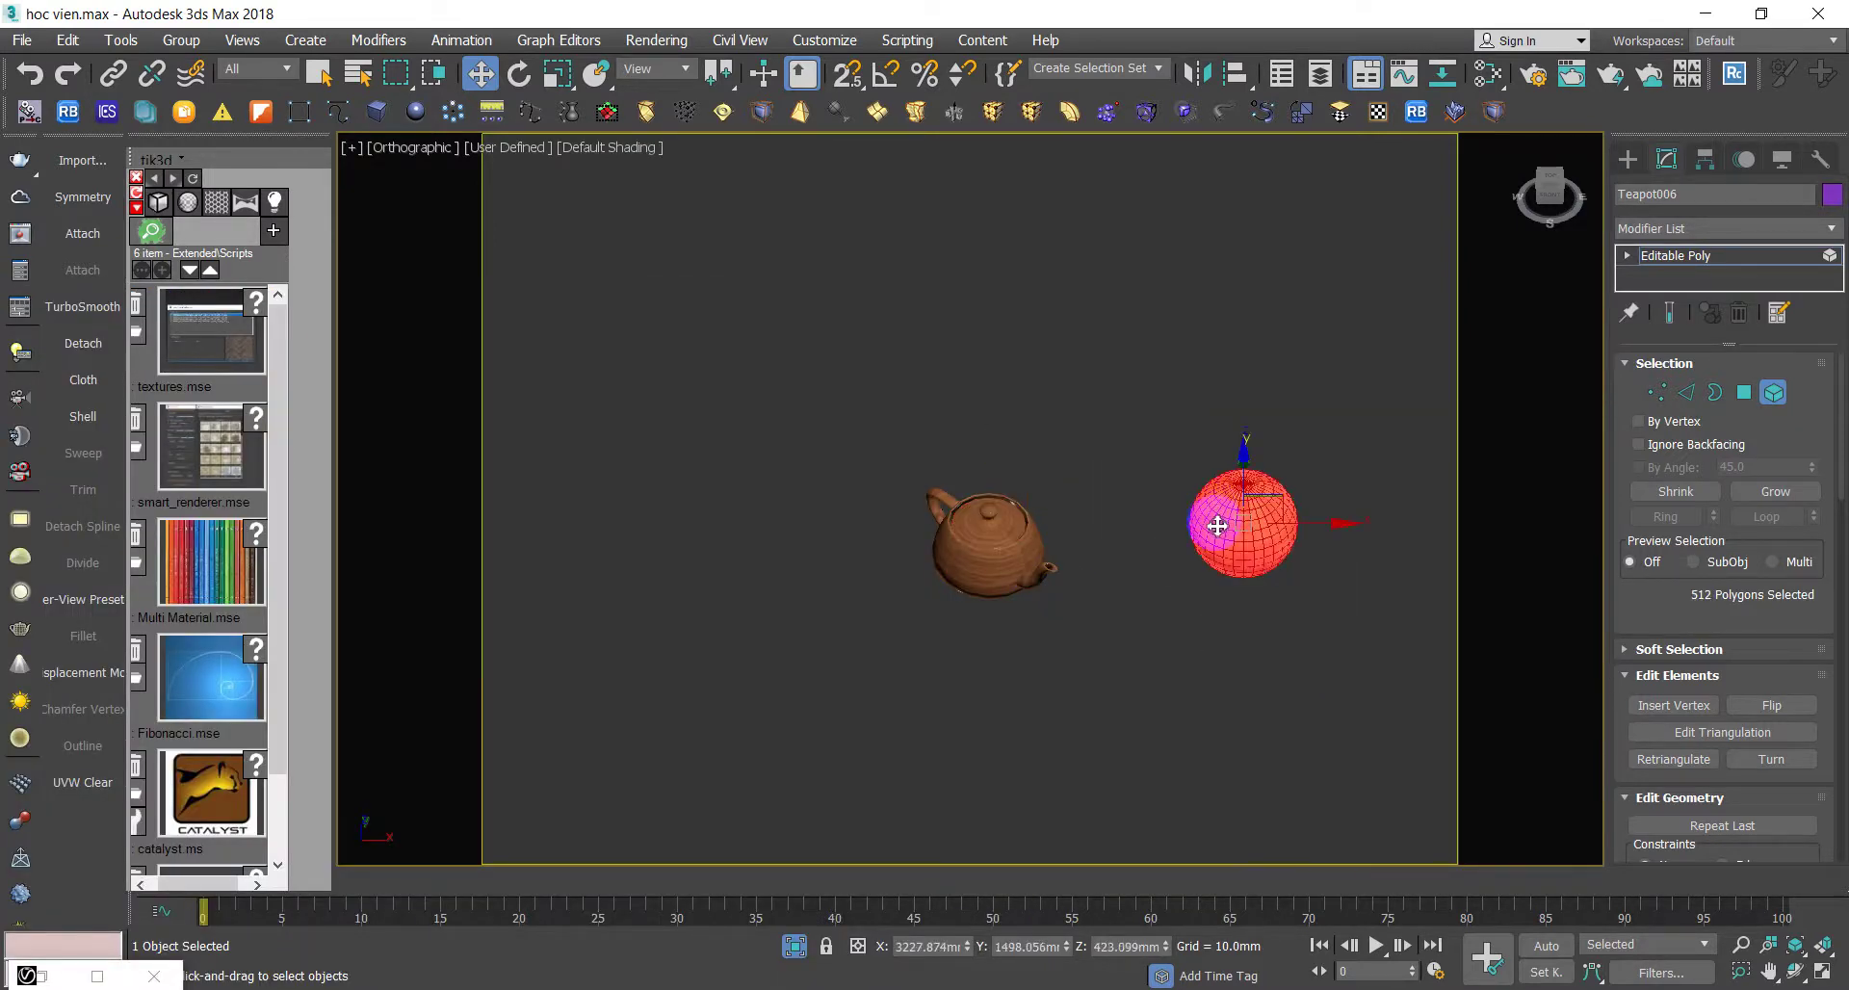
{"action": "key", "text": "Delete"}
{"action": "key", "text": "super"}
{"action": "left_click", "coordinate": [1117, 576]}
- Select the teapot's body element and reopen the Slate Material Editor
{"action": "scroll", "coordinate": [1108, 554], "scroll_direction": "up", "scroll_amount": 5}
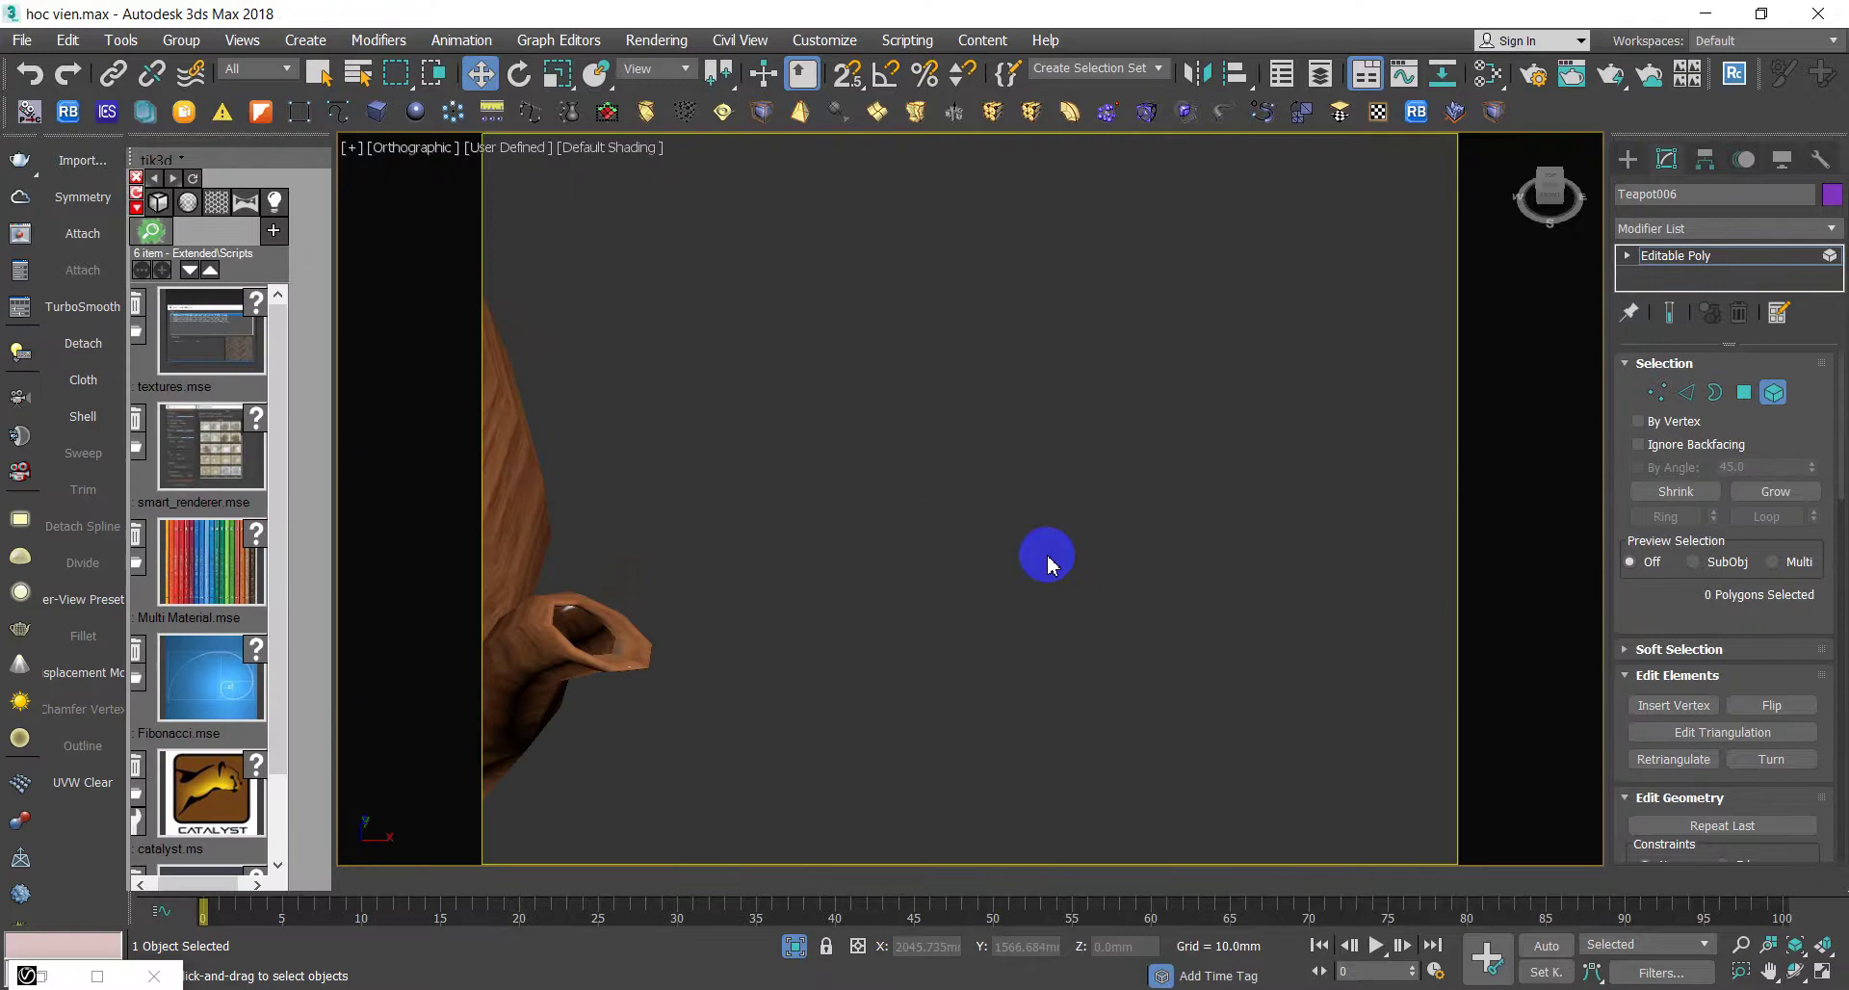
{"action": "scroll", "coordinate": [1252, 535], "scroll_direction": "down", "scroll_amount": 2}
{"action": "scroll", "coordinate": [1348, 518], "scroll_direction": "down", "scroll_amount": 1}
{"action": "scroll", "coordinate": [1167, 479], "scroll_direction": "up", "scroll_amount": 2}
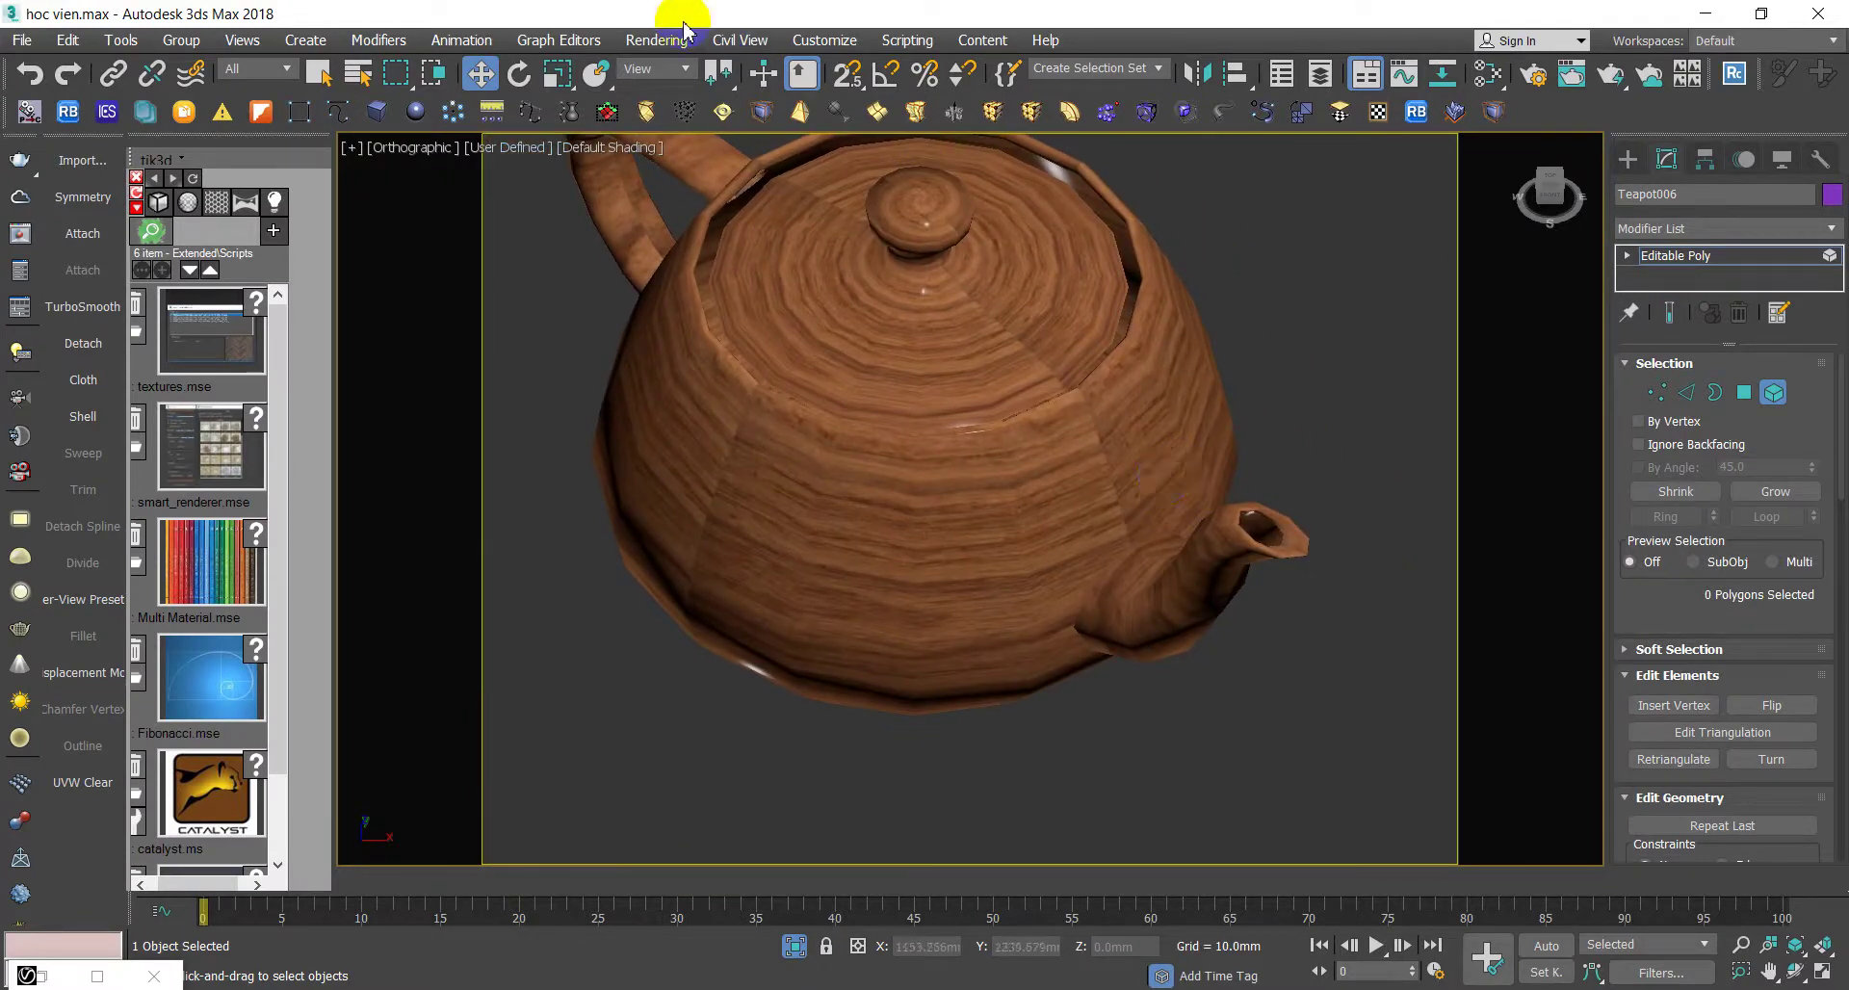
{"action": "left_click", "coordinate": [778, 595]}
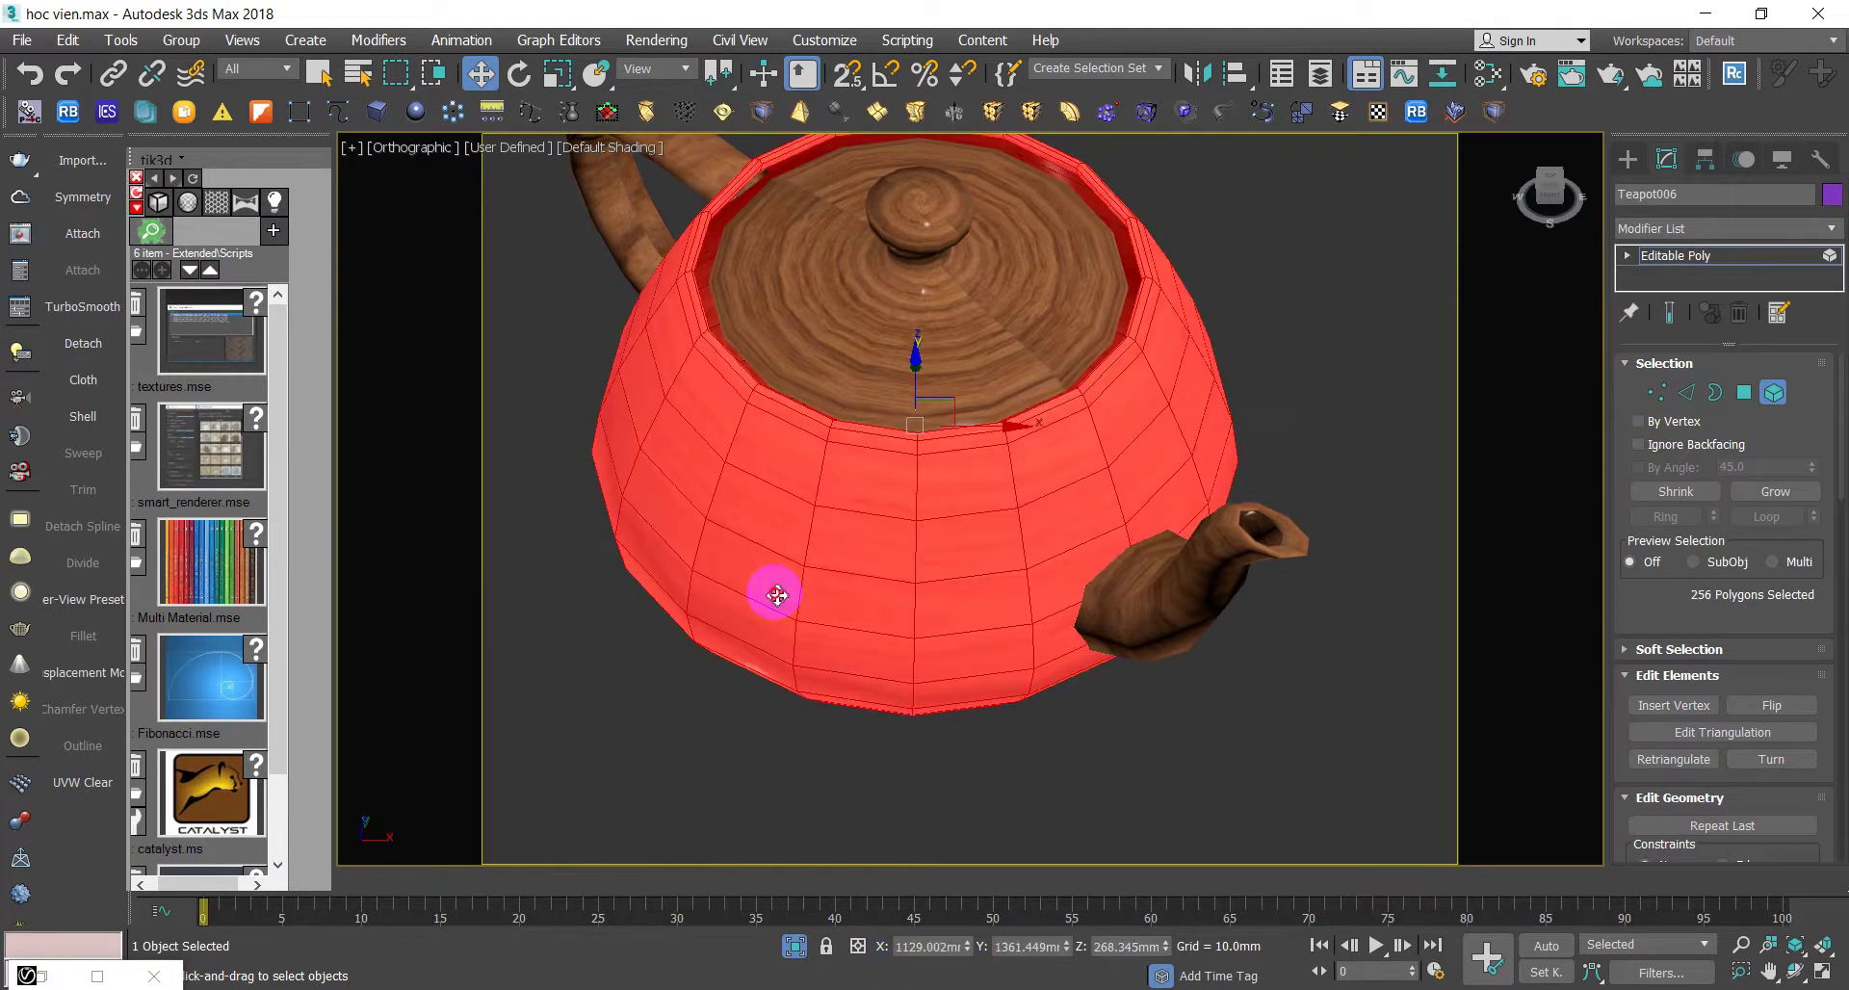
{"action": "key", "text": "m"}
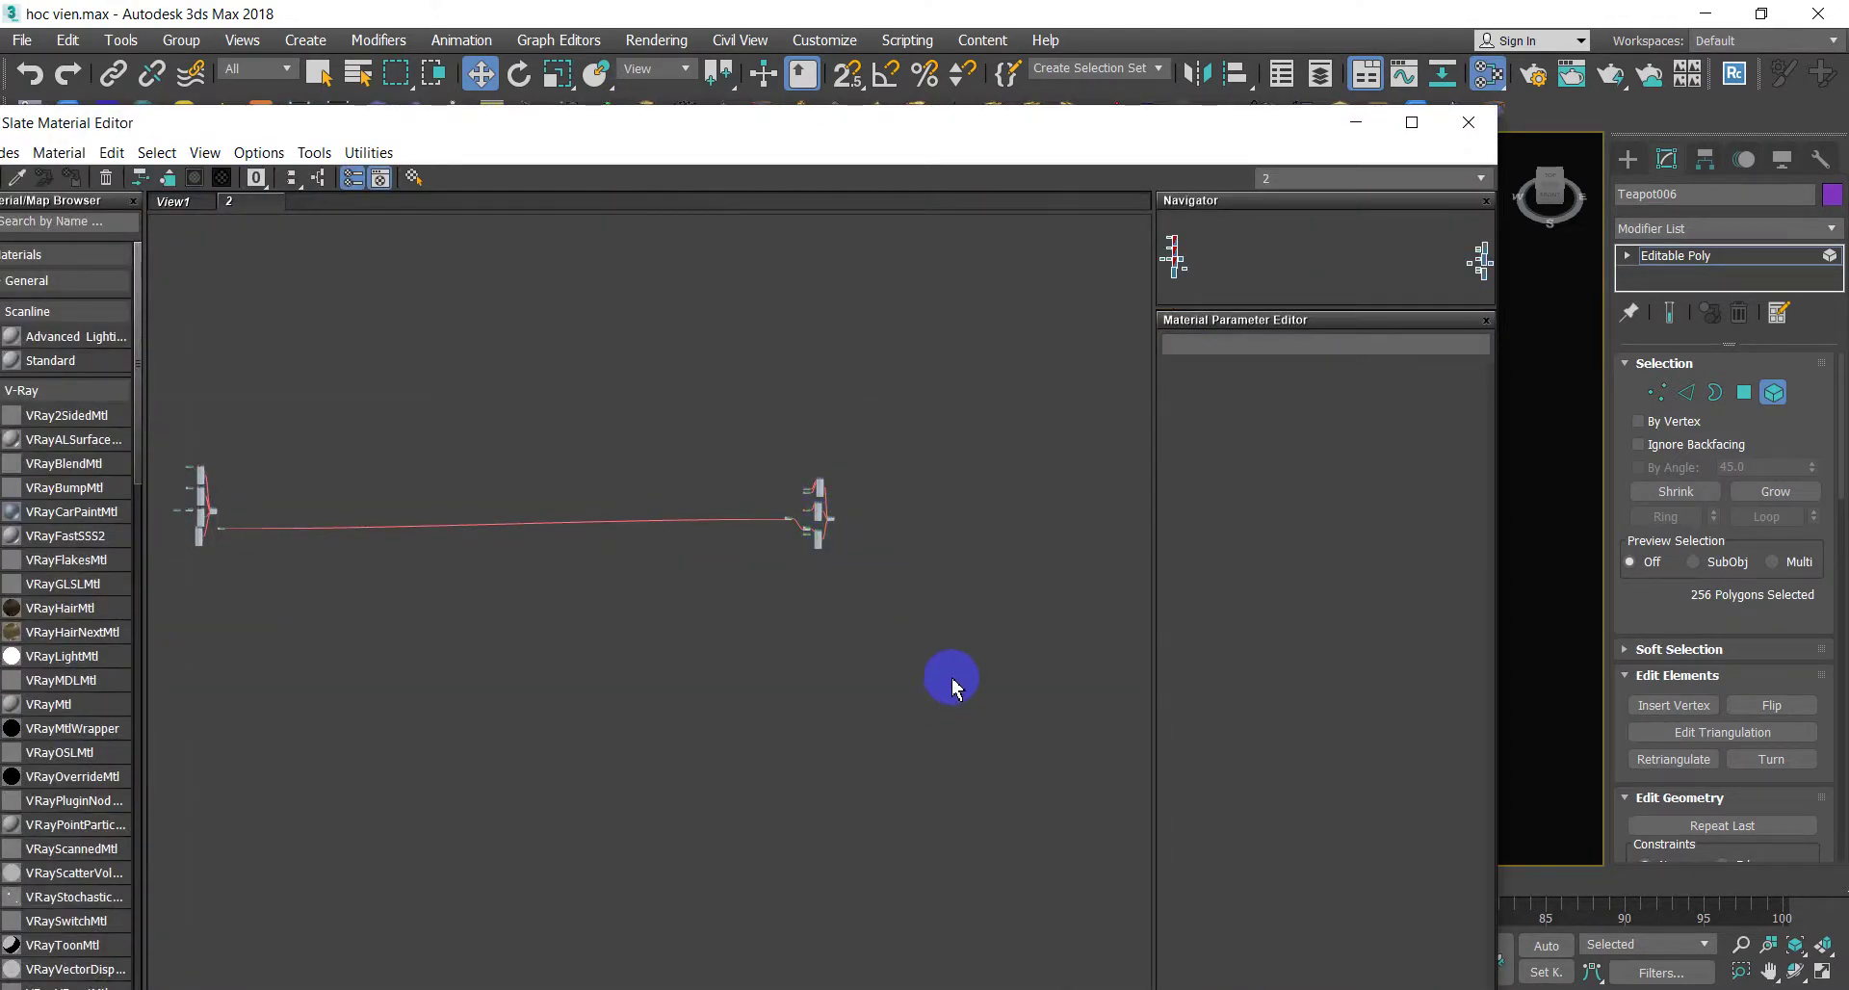
- Clear the node view and load the teapot's material into it with the eyedropper
{"action": "key", "text": "Delete"}
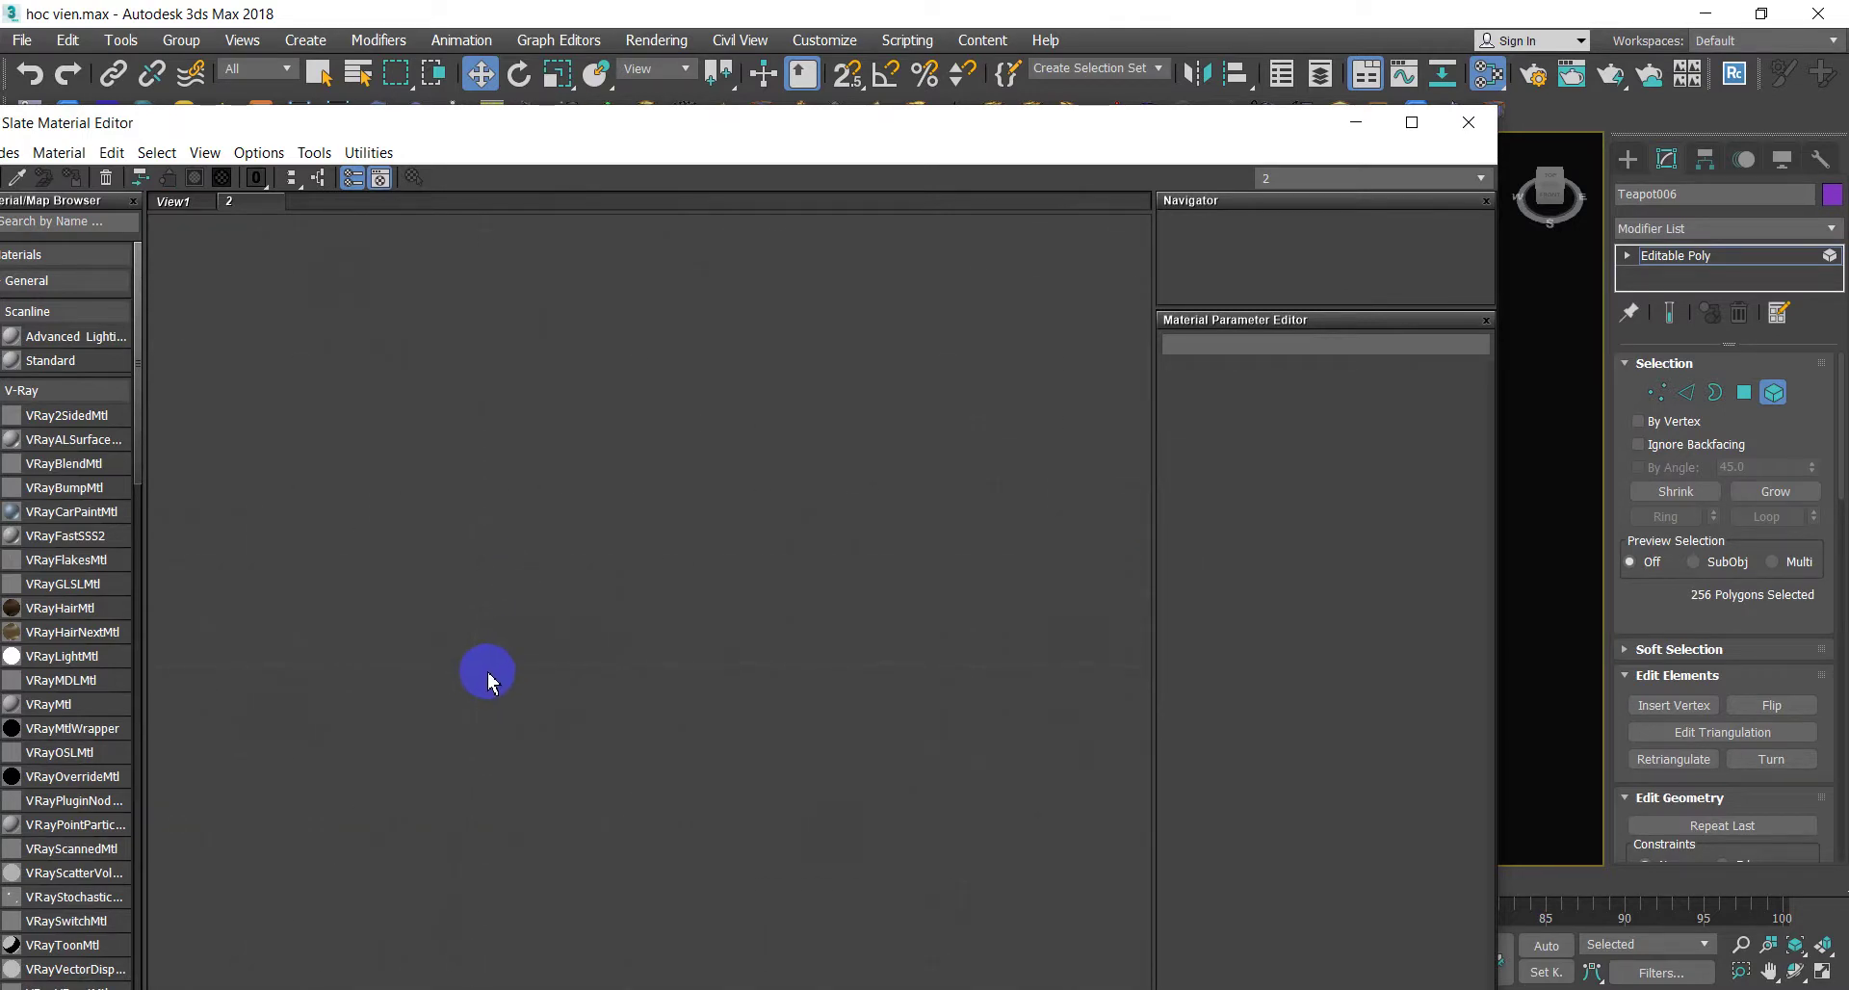
{"action": "left_click_drag", "start_coordinate": [743, 131], "coordinate": [1221, 216]}
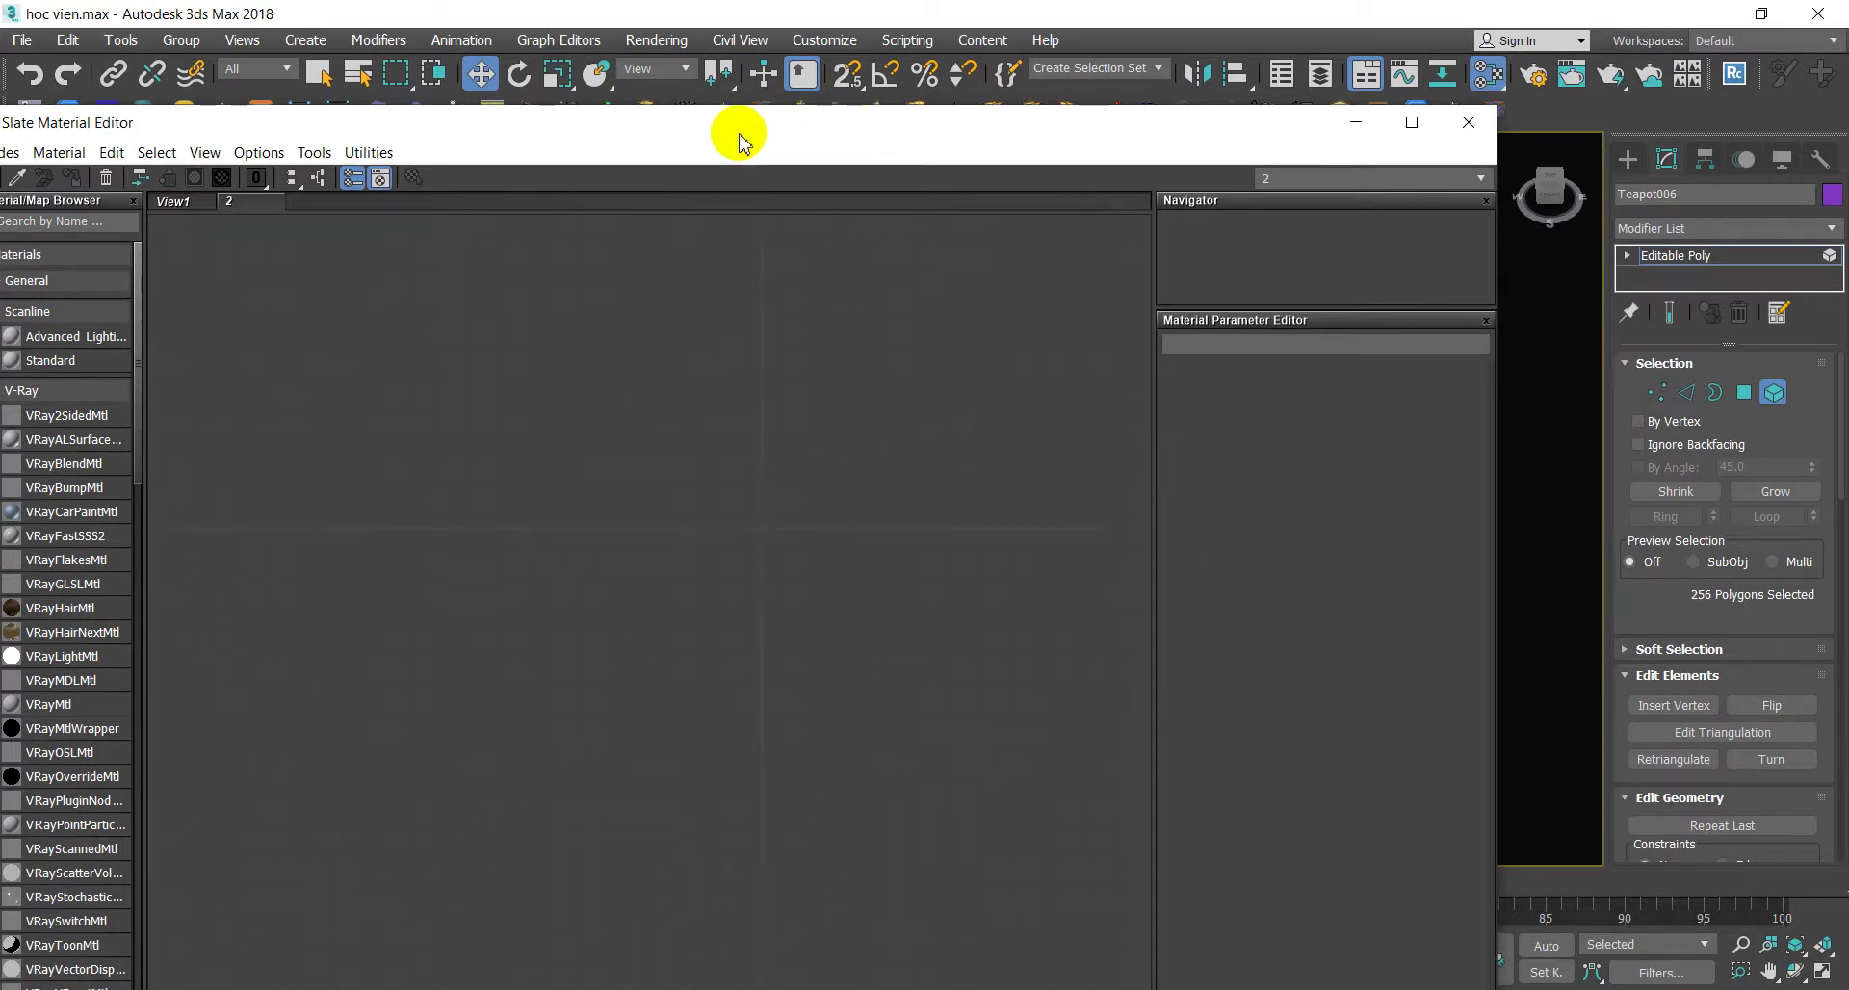
{"action": "left_click", "coordinate": [501, 264]}
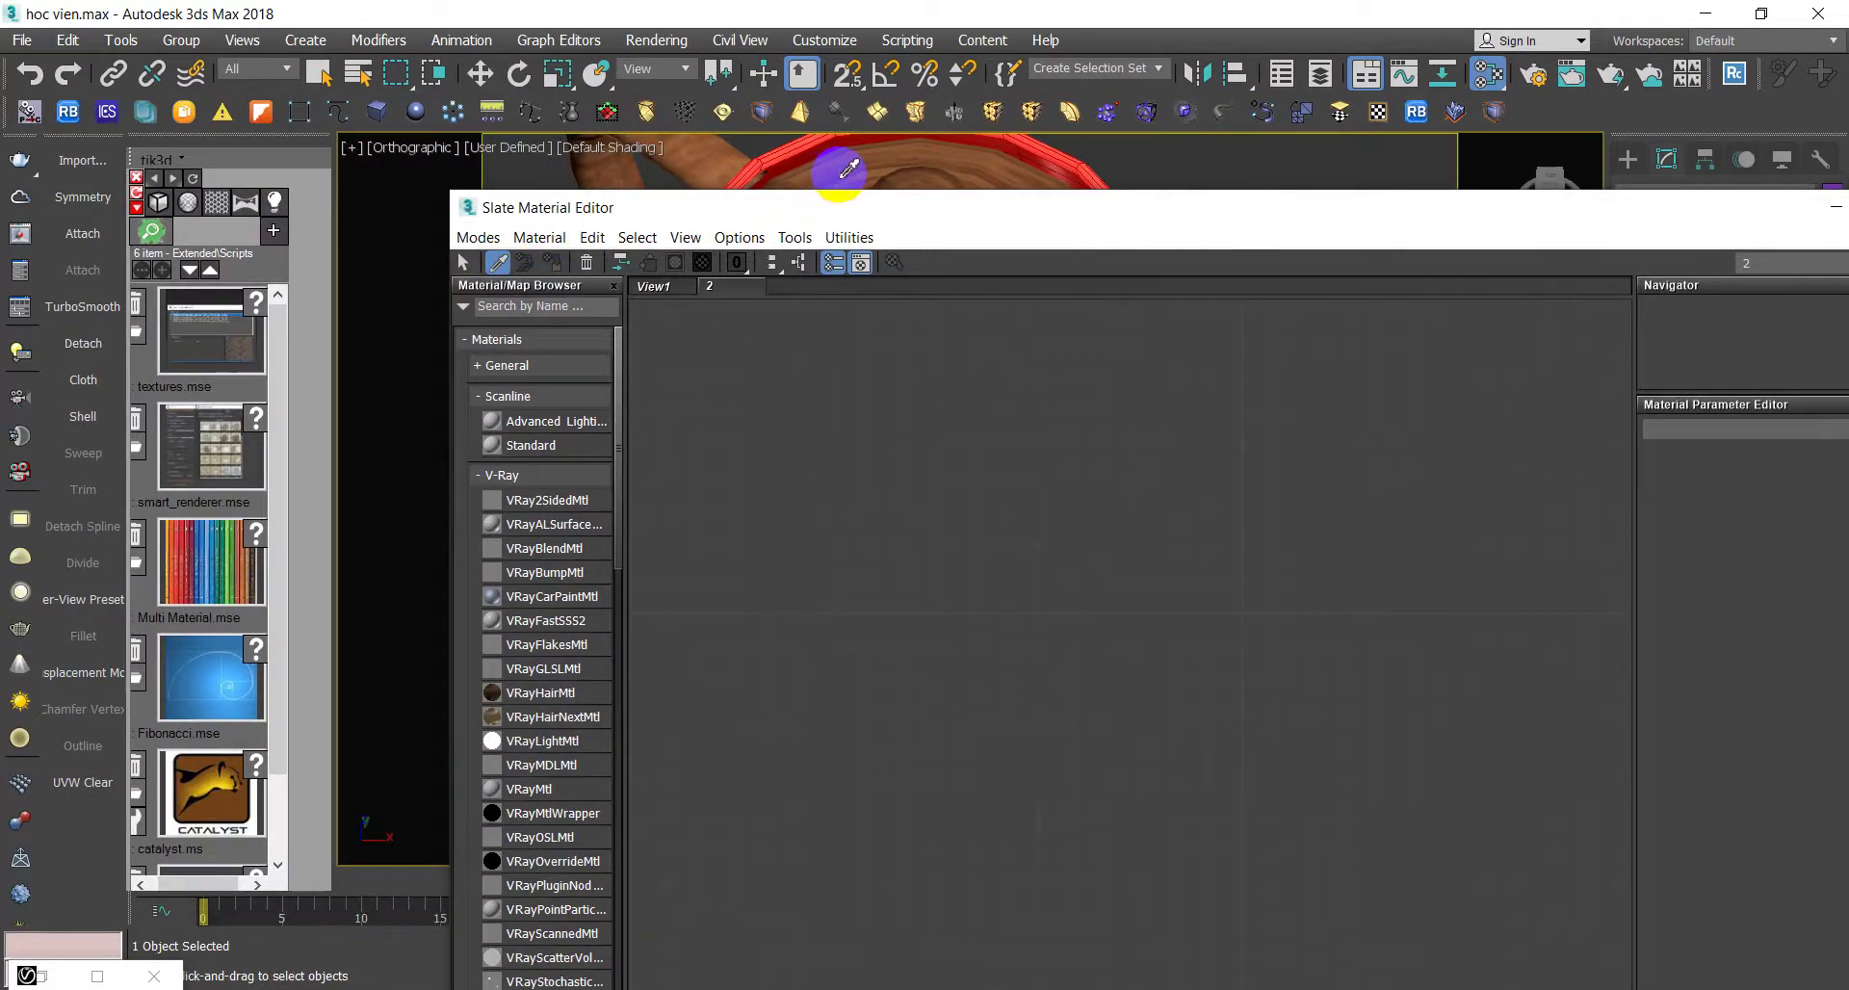
{"action": "left_click", "coordinate": [834, 171]}
{"action": "scroll", "coordinate": [1209, 637], "scroll_direction": "down", "scroll_amount": 5}
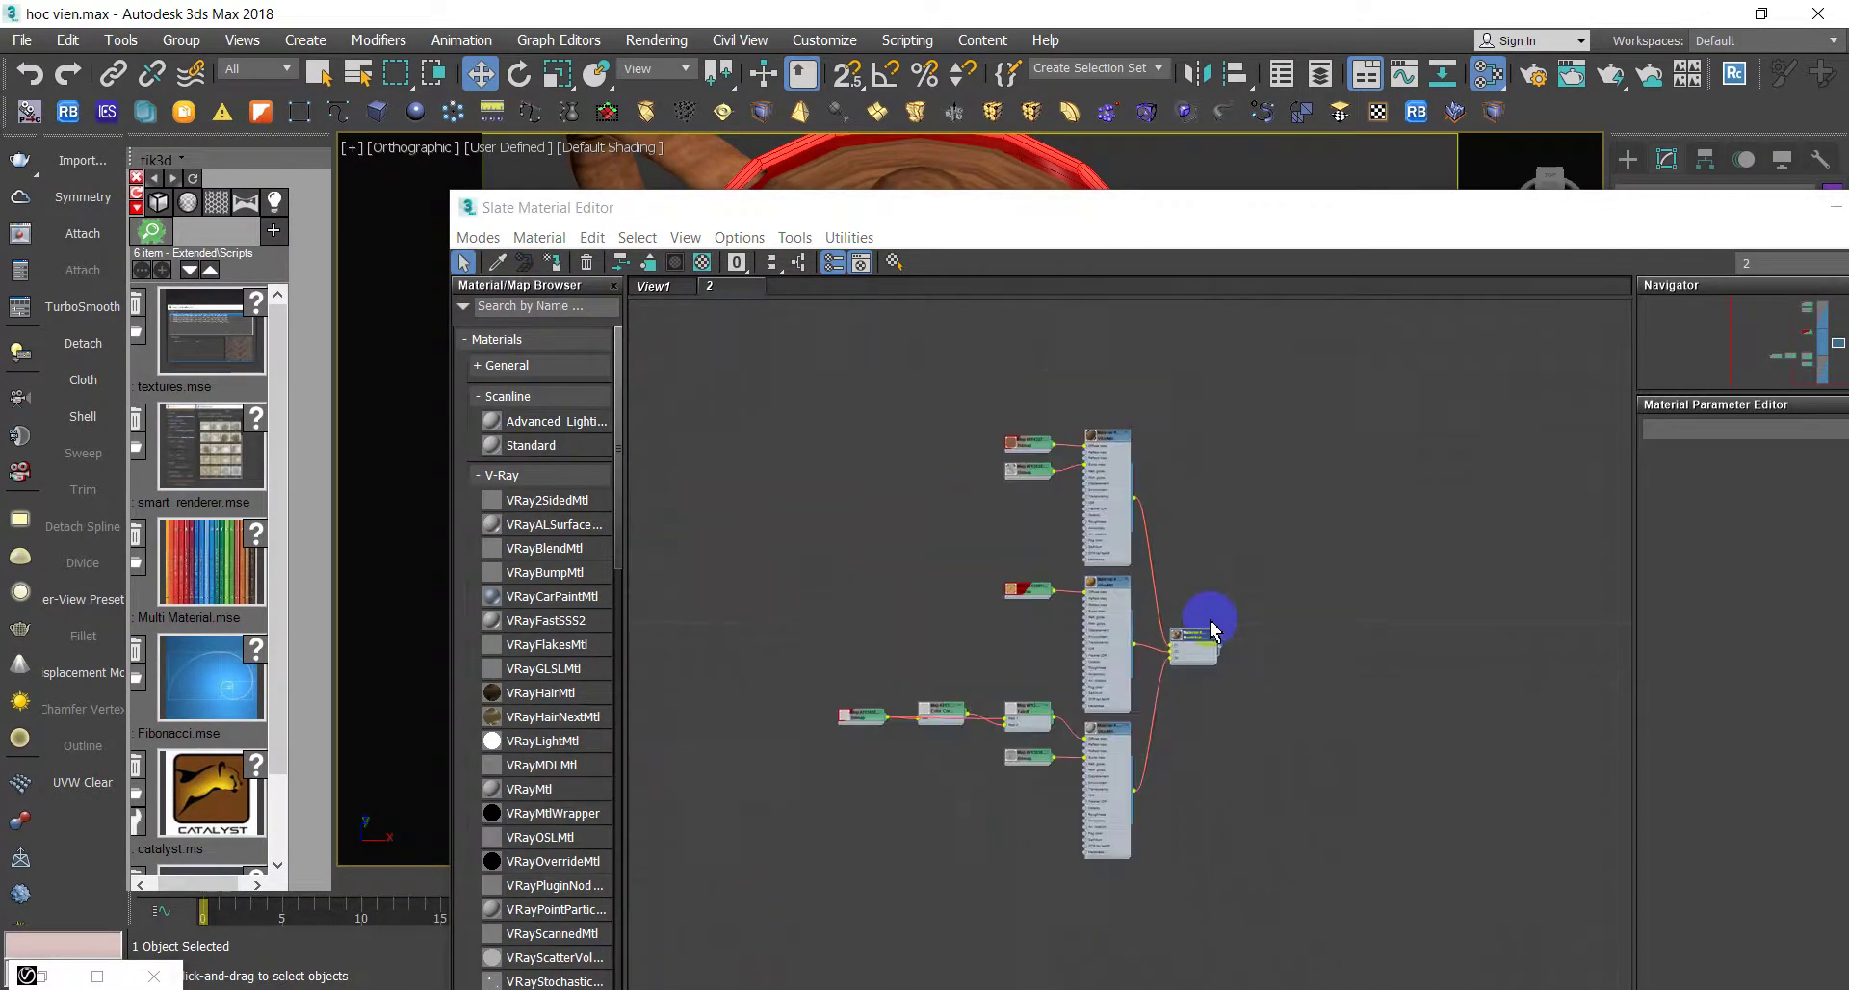
{"action": "scroll", "coordinate": [1209, 622], "scroll_direction": "down", "scroll_amount": 3}
{"action": "scroll", "coordinate": [941, 529], "scroll_direction": "up", "scroll_amount": 2}
{"action": "middle_click_drag", "start_coordinate": [941, 529], "coordinate": [909, 529]}
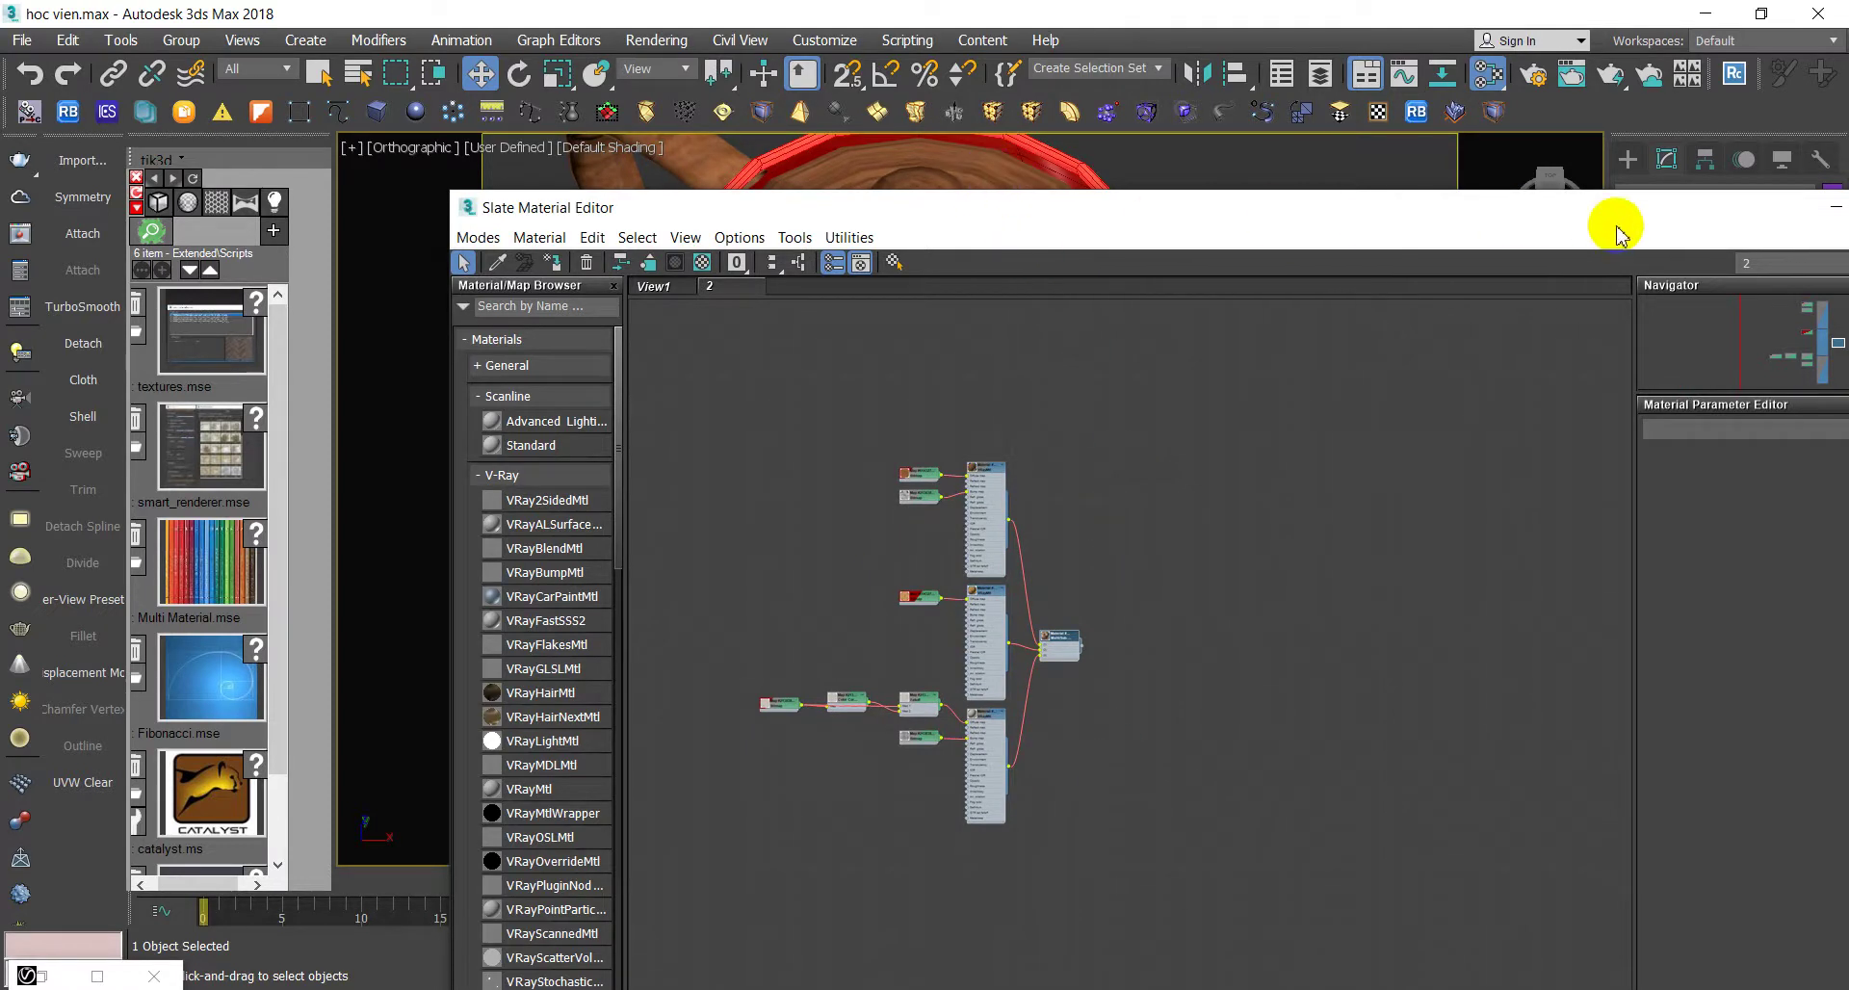
- Assign a new VRayMtl to the selected body polygons and close the Slate editor
{"action": "left_click_drag", "start_coordinate": [1618, 226], "coordinate": [1223, 246]}
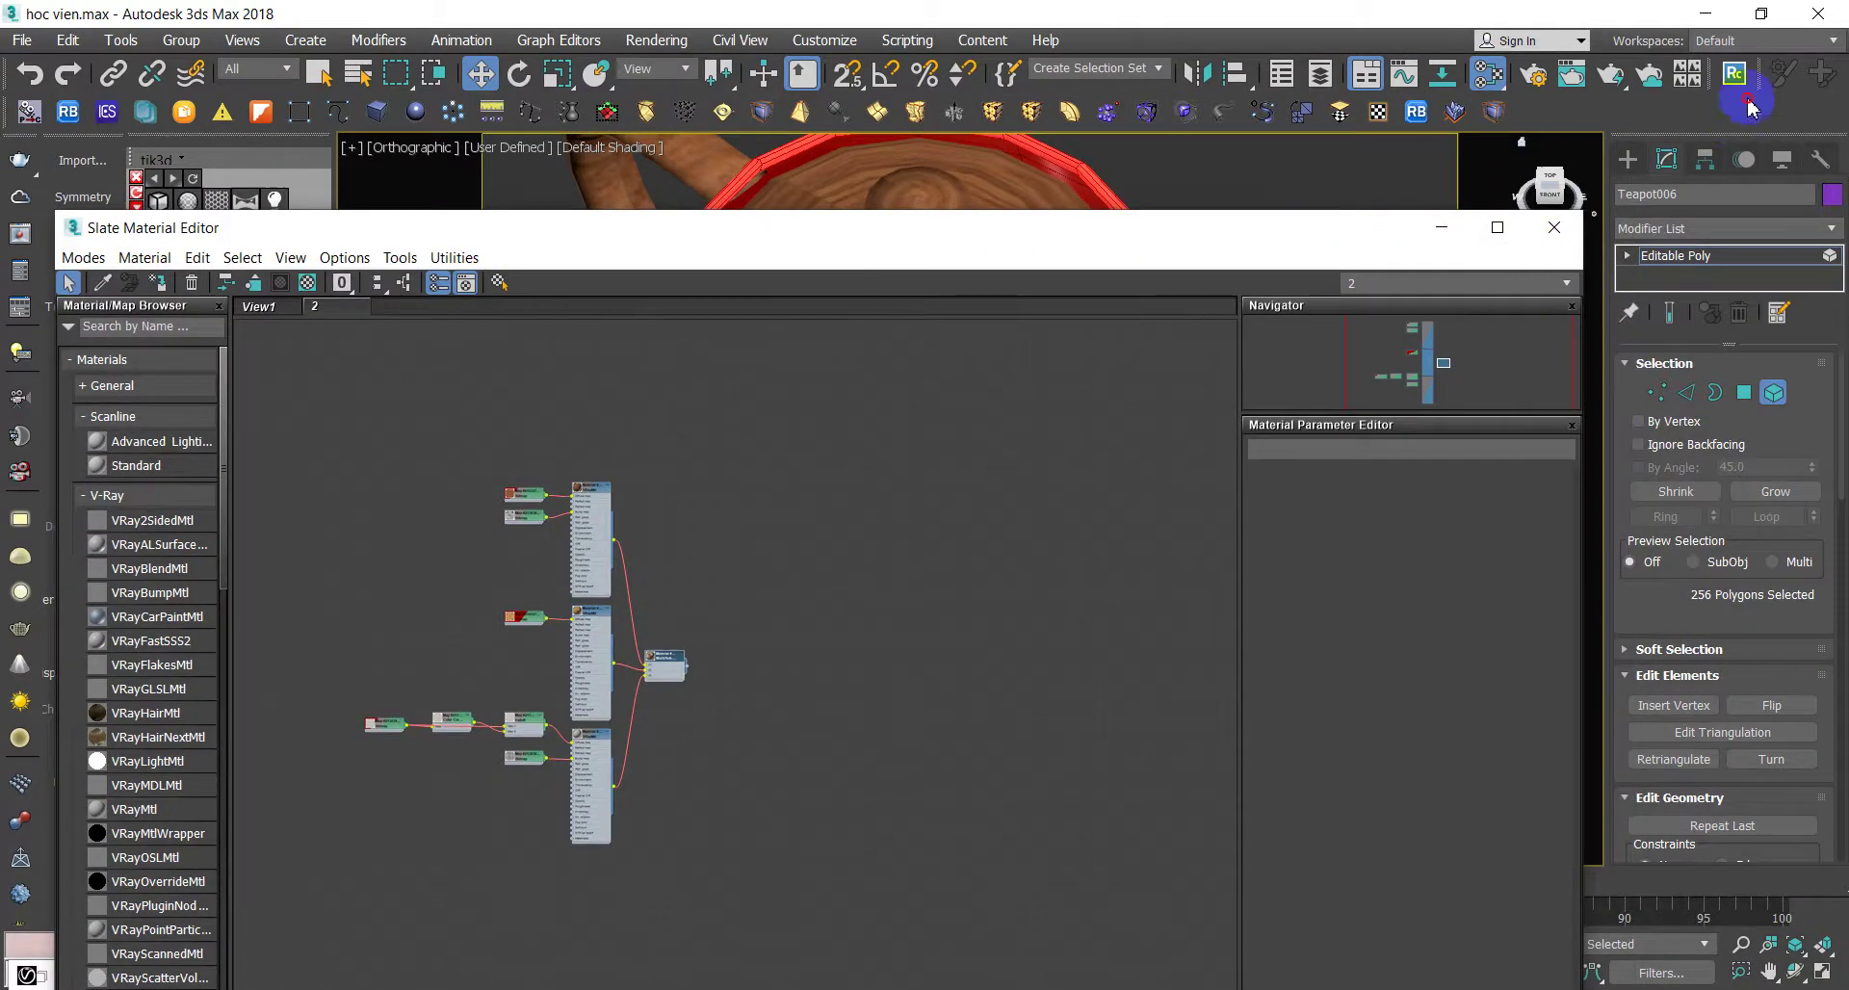
{"action": "left_click_drag", "start_coordinate": [1242, 228], "coordinate": [1450, 74]}
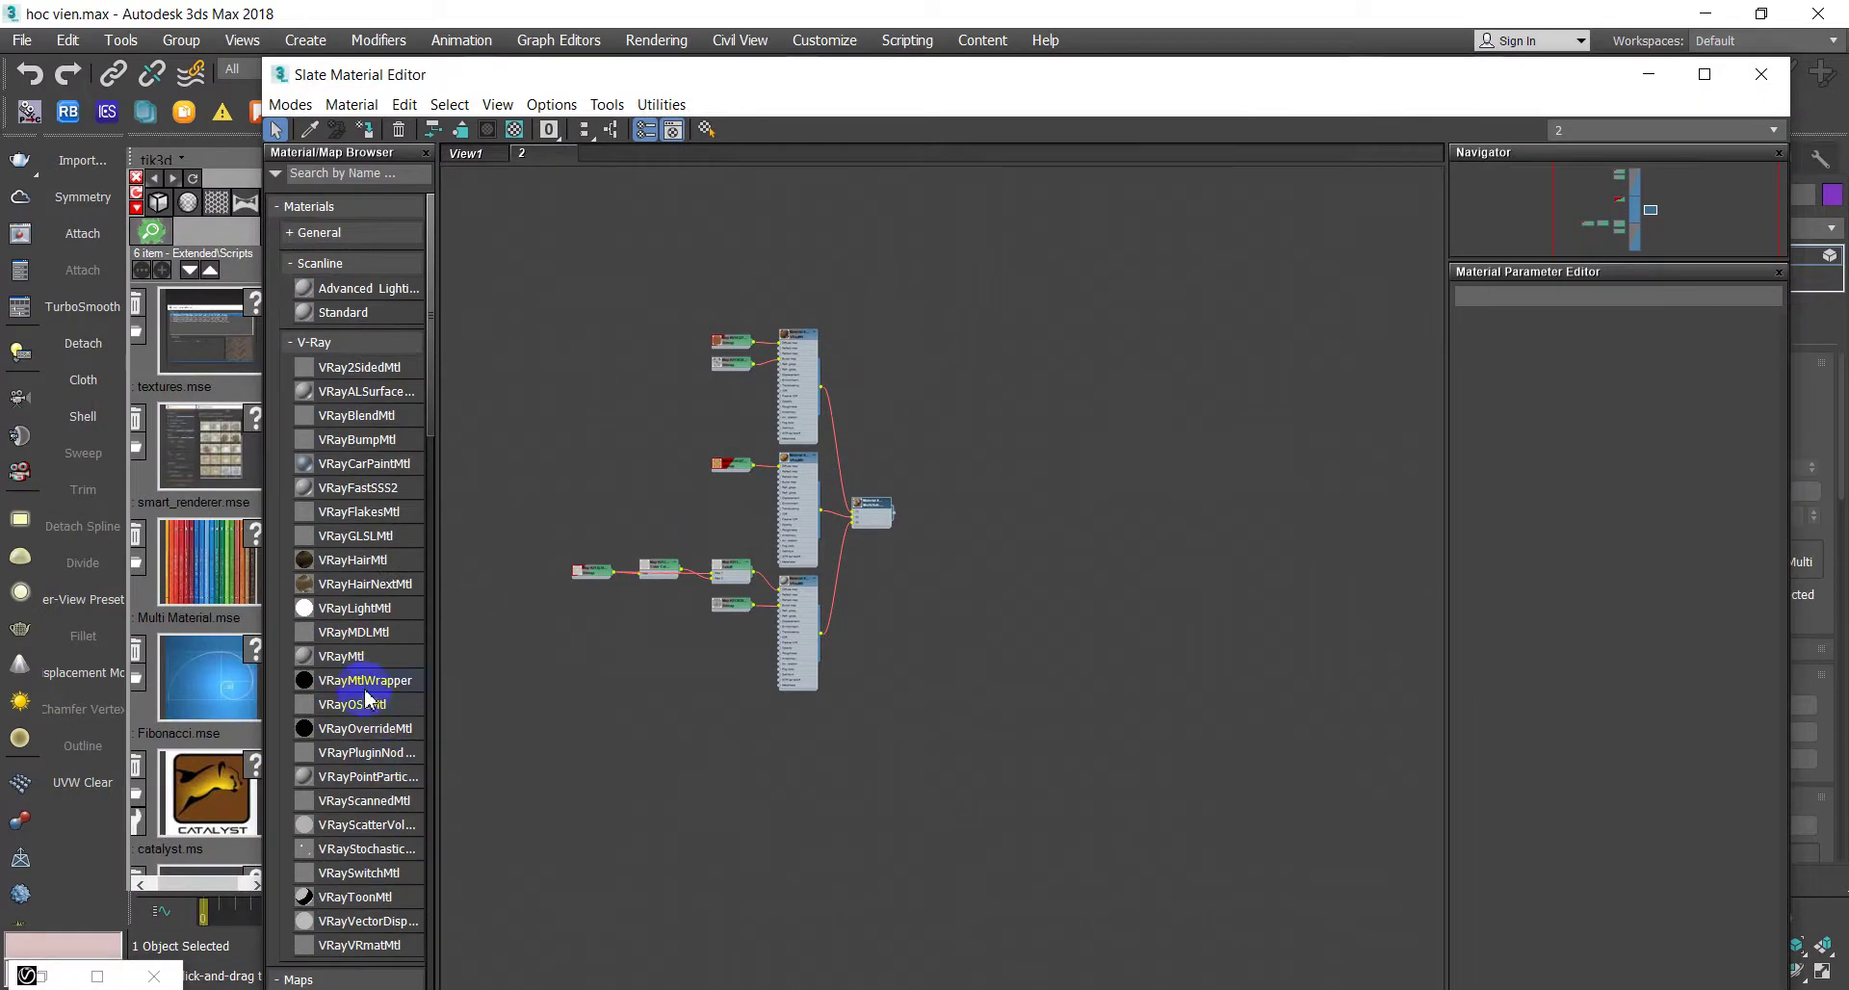
{"action": "left_click_drag", "start_coordinate": [351, 665], "coordinate": [1223, 622]}
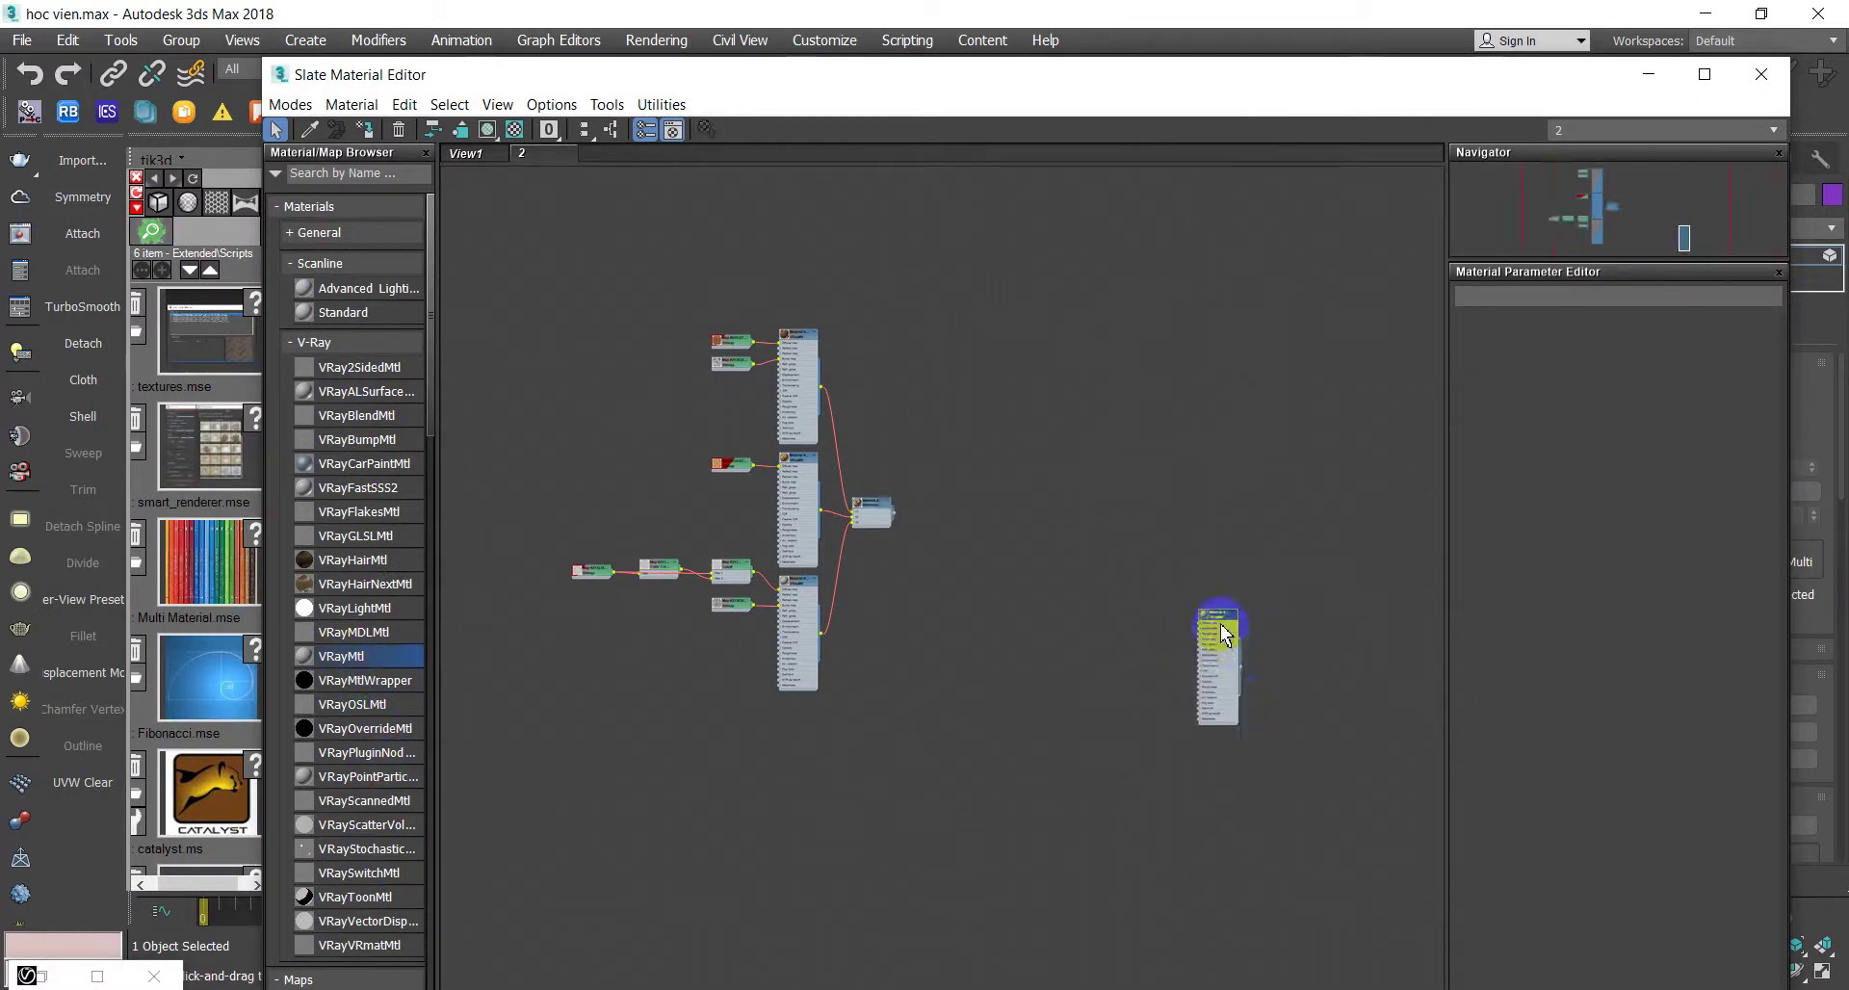
{"action": "right_click", "coordinate": [1221, 620]}
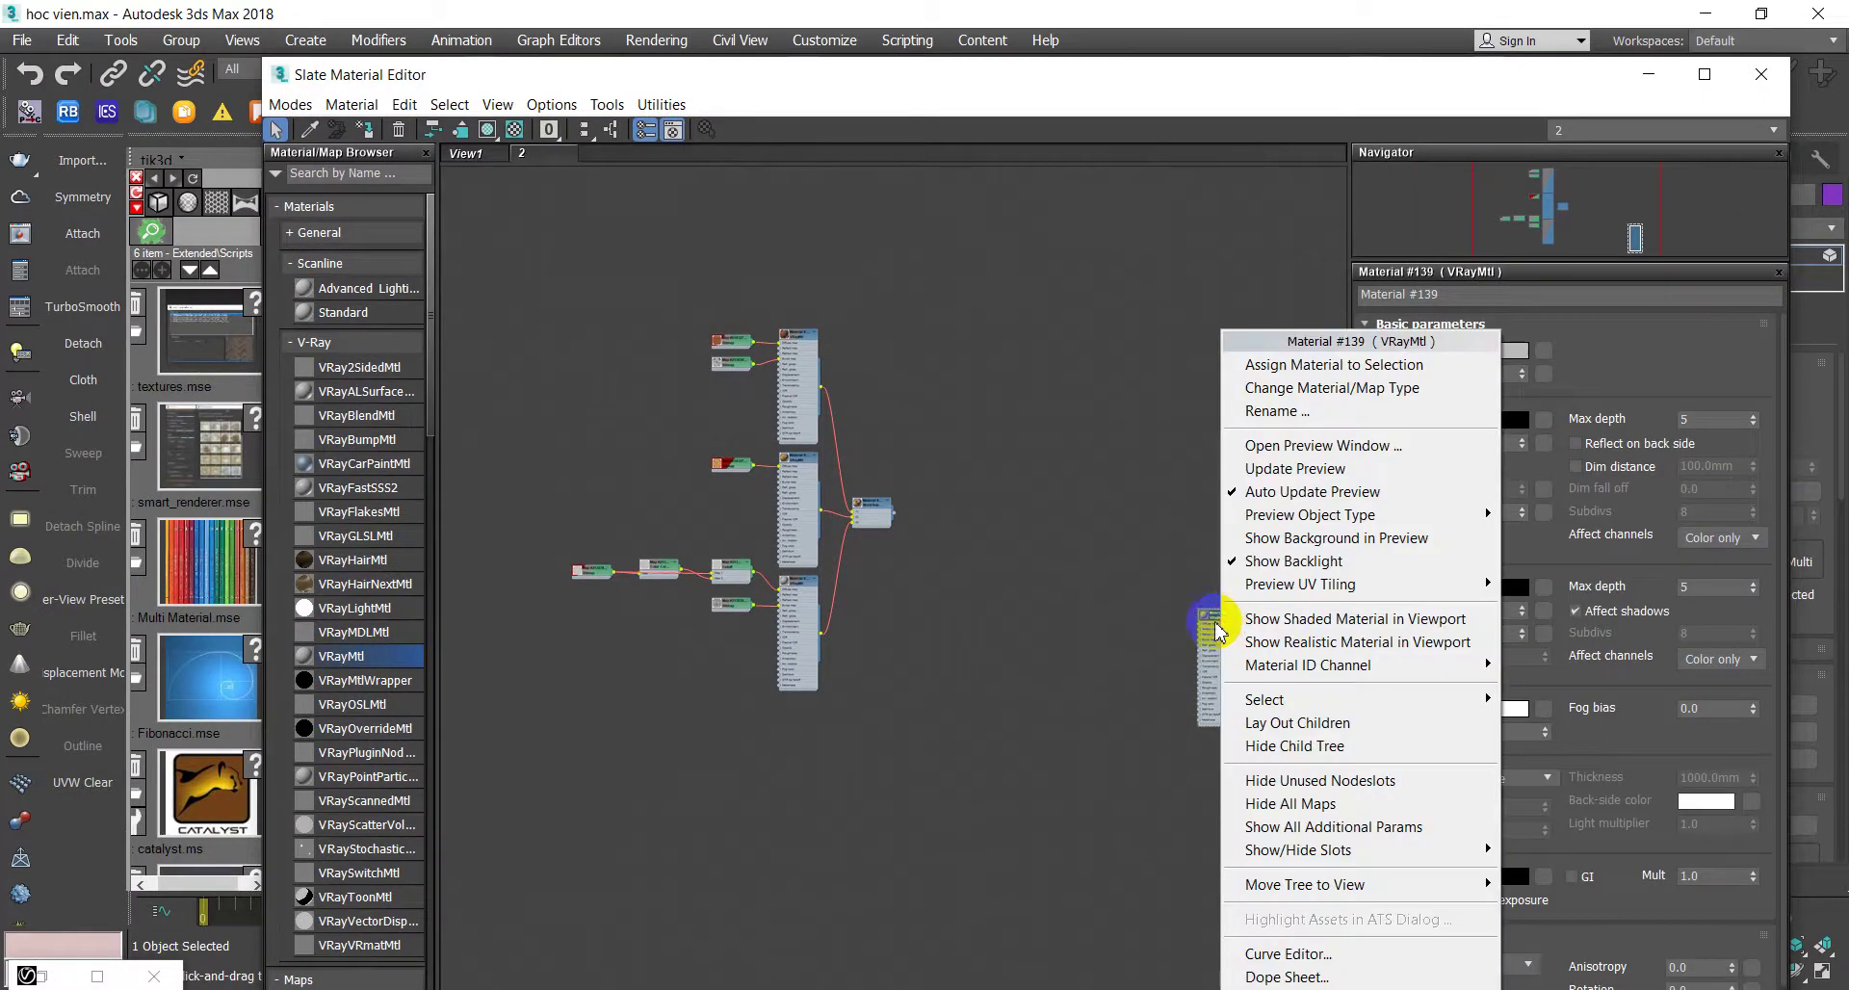
{"action": "left_click", "coordinate": [1317, 366]}
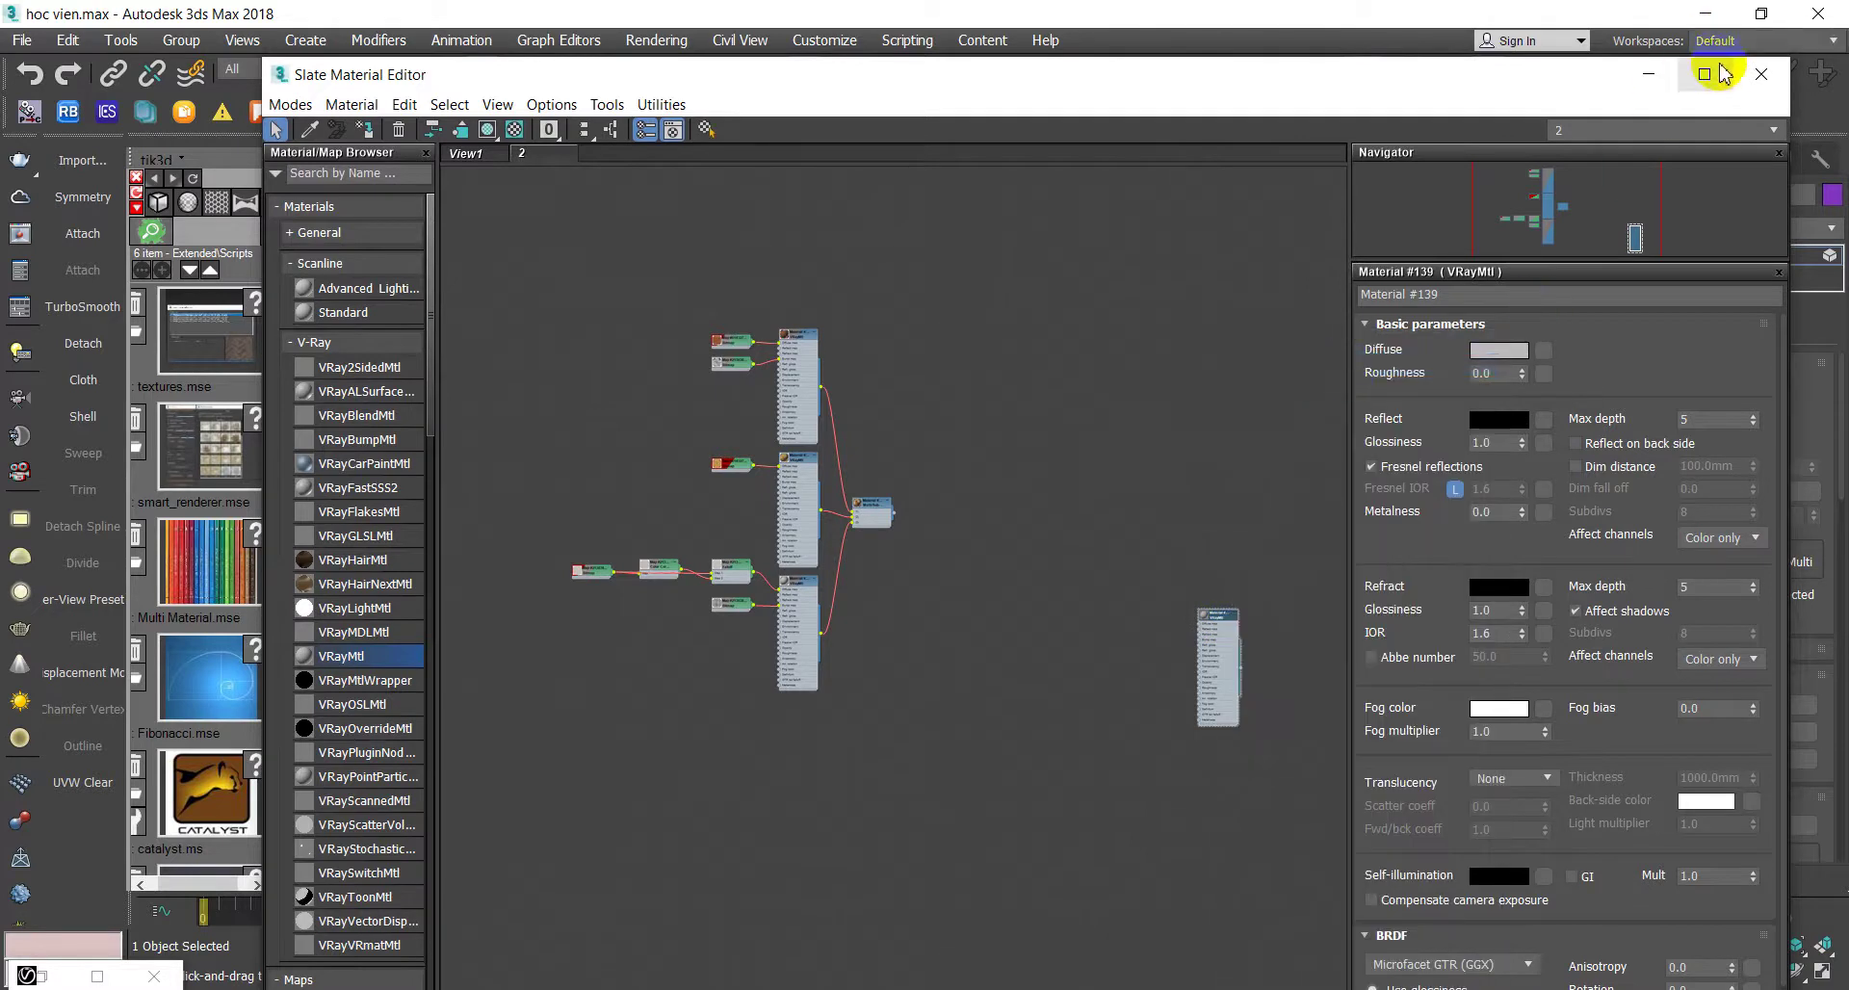
{"action": "left_click", "coordinate": [1763, 75]}
{"action": "left_click", "coordinate": [1256, 440]}
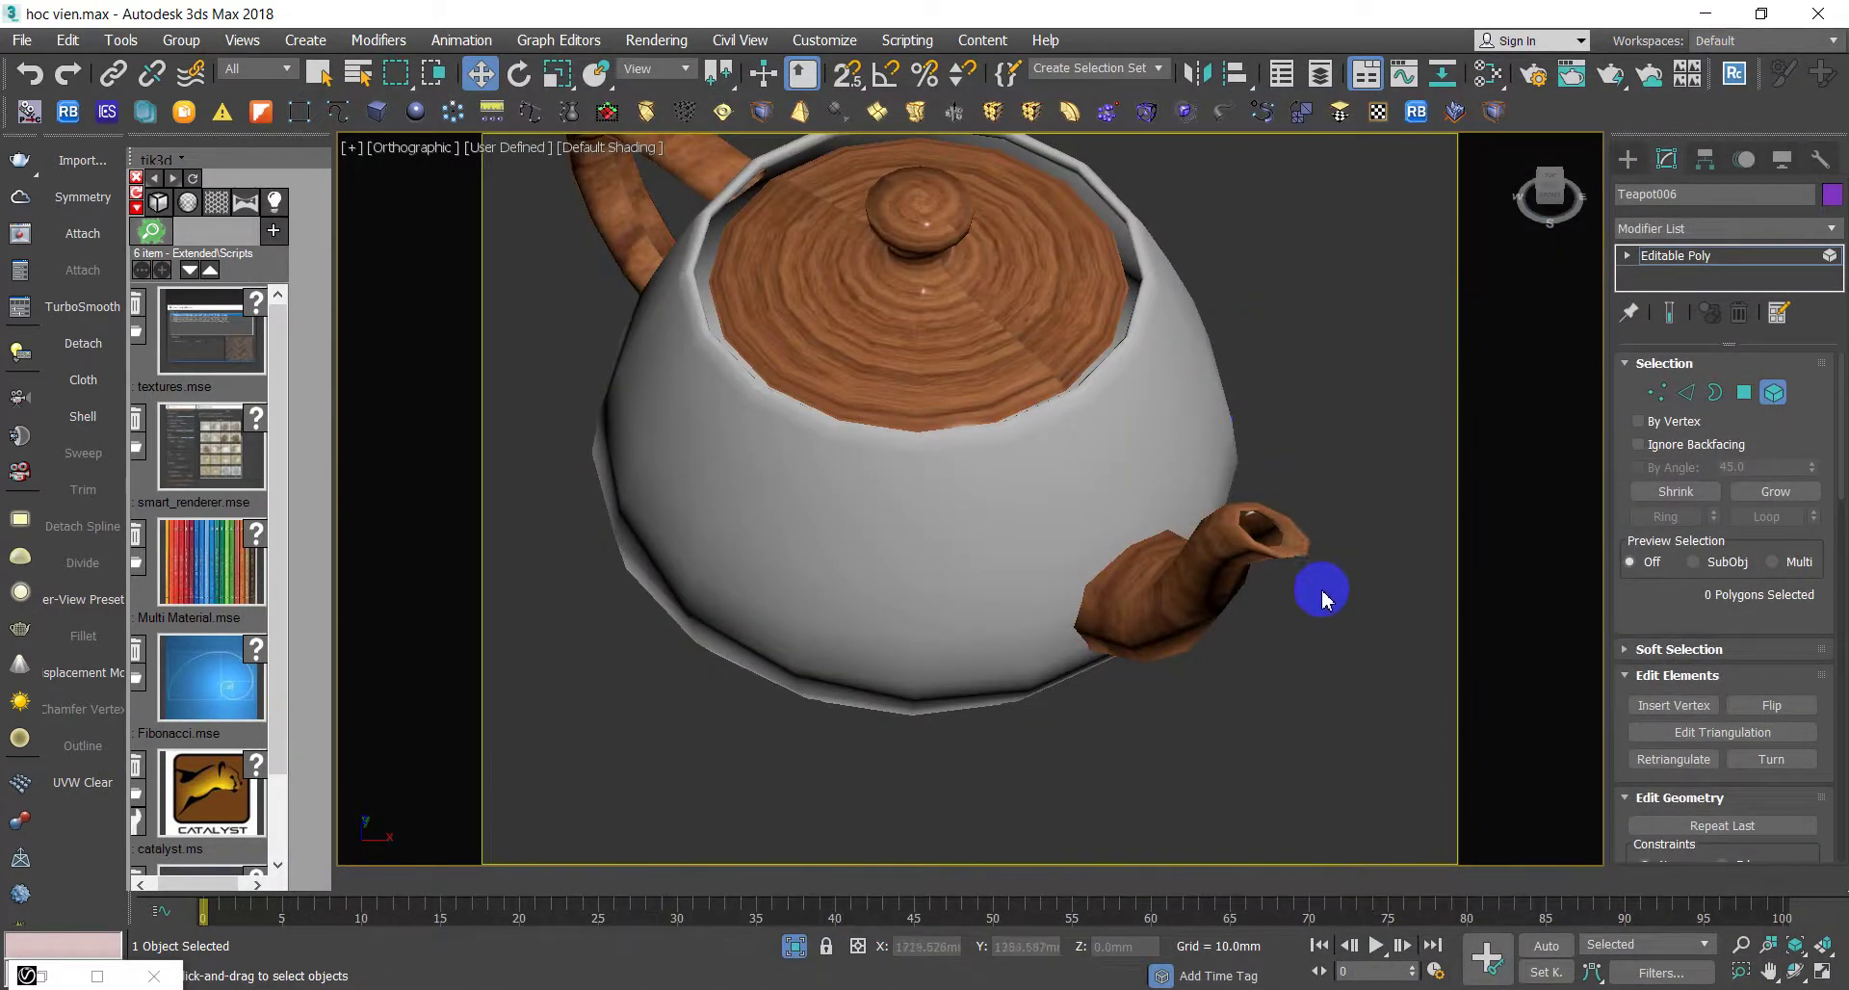
- Box-select all teapot polygons and assign them the plain VRayMtl, replacing the wood on lid and spout
{"action": "scroll", "coordinate": [1321, 597], "scroll_direction": "down", "scroll_amount": 4}
{"action": "left_click_drag", "start_coordinate": [791, 286], "coordinate": [1348, 742]}
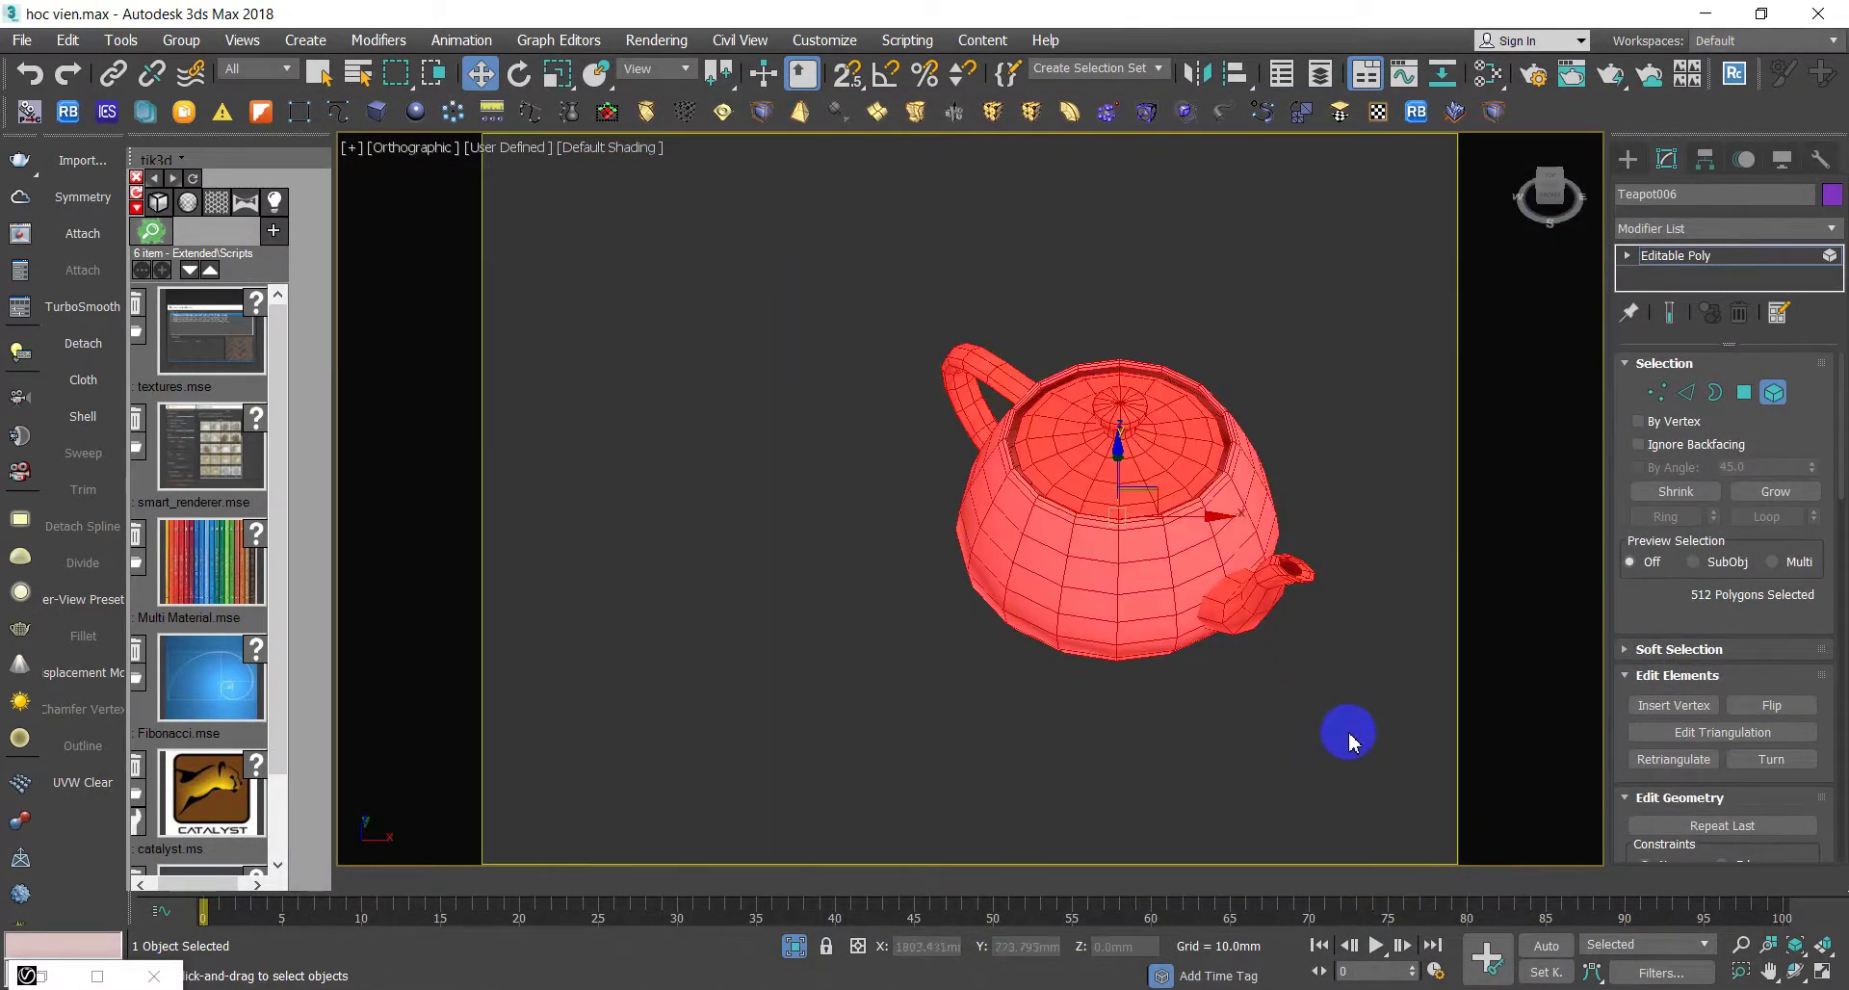
{"action": "key", "text": "m"}
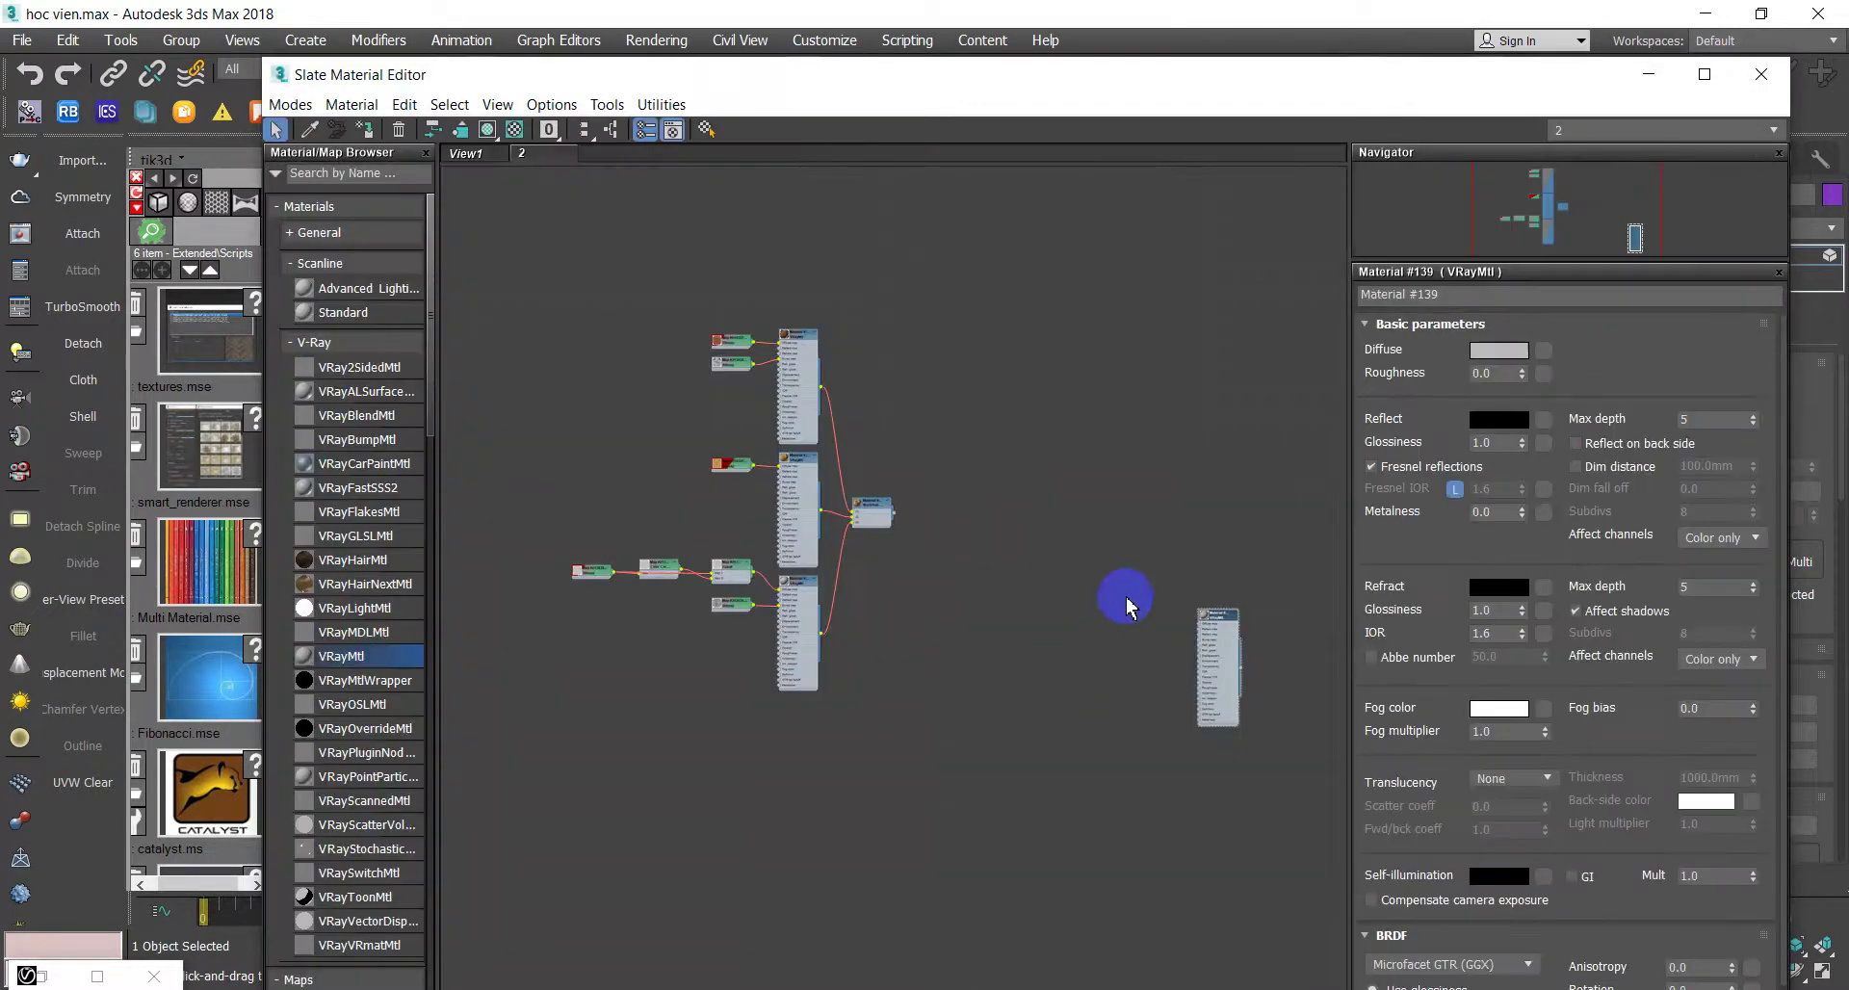
{"action": "right_click", "coordinate": [1210, 618]}
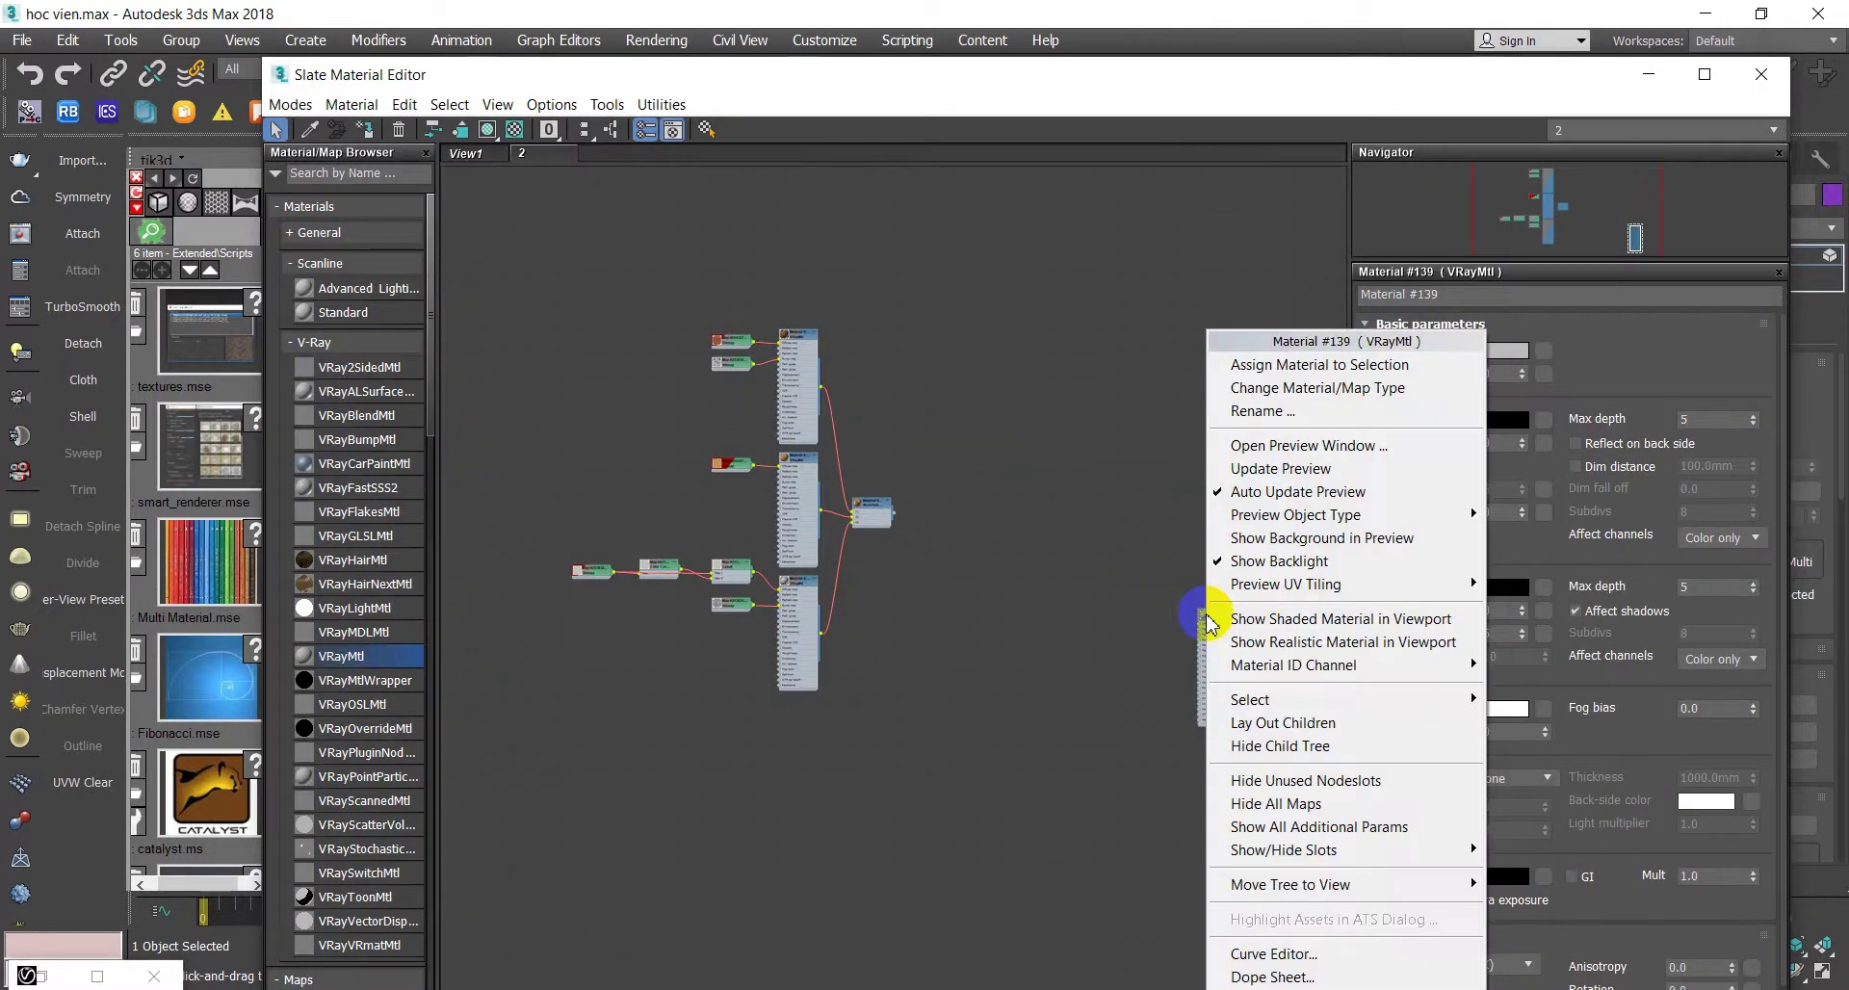
{"action": "left_click", "coordinate": [1310, 366]}
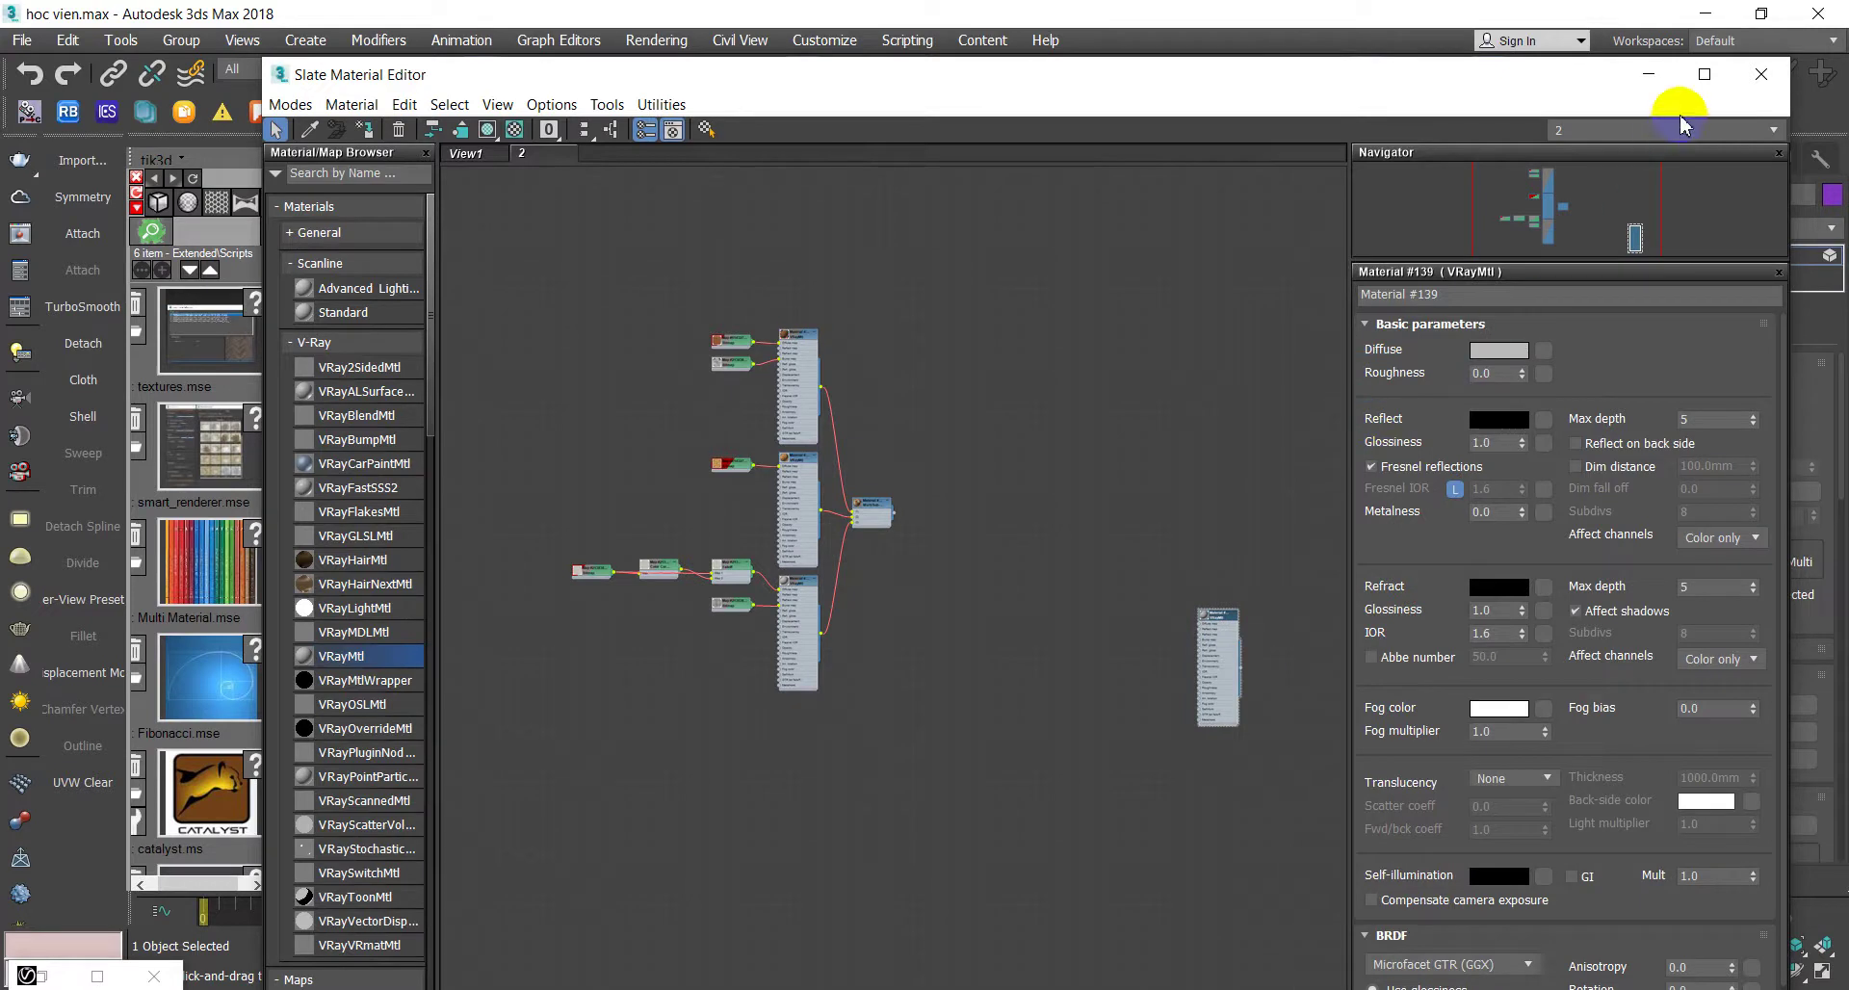
{"action": "left_click", "coordinate": [1761, 74]}
{"action": "left_click", "coordinate": [1035, 739]}
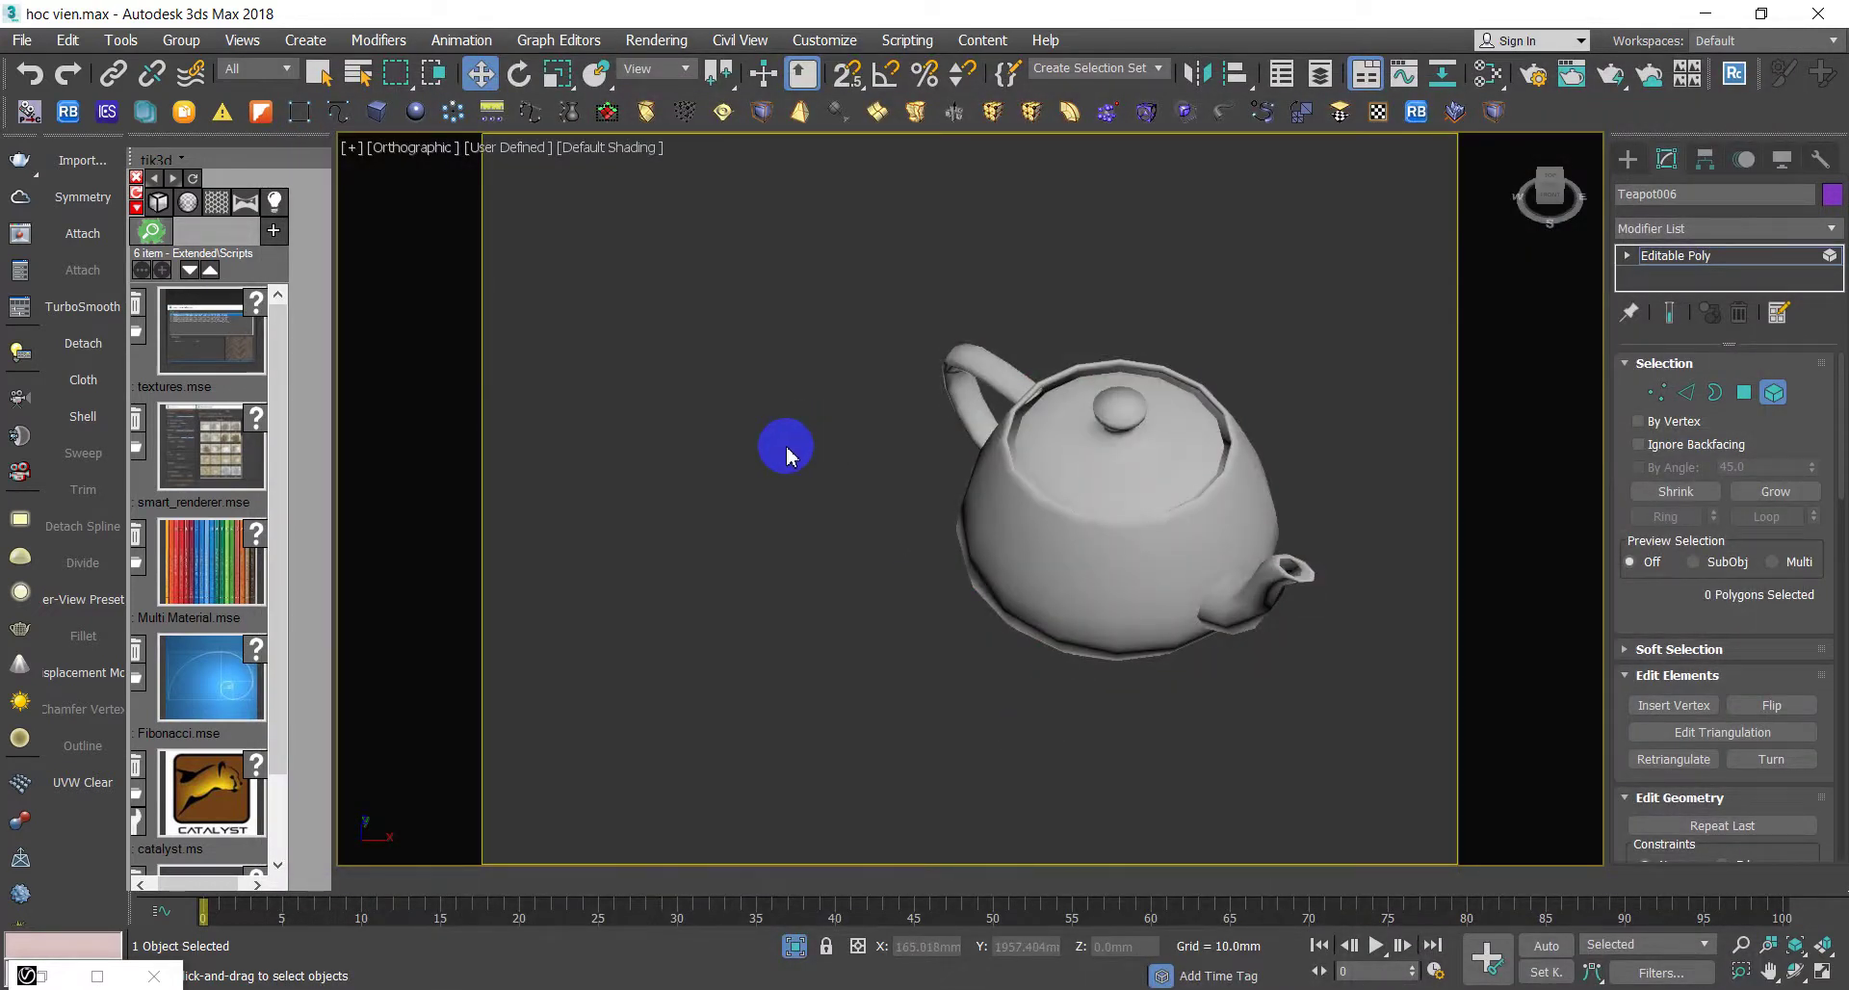
{"action": "key", "text": "m"}
{"action": "scroll", "coordinate": [905, 501], "scroll_direction": "down", "scroll_amount": 5}
- Delete the nodes in View1 and load the teapot's material with the eyedropper
{"action": "left_click_drag", "start_coordinate": [941, 606], "coordinate": [557, 279]}
{"action": "key", "text": "Delete"}
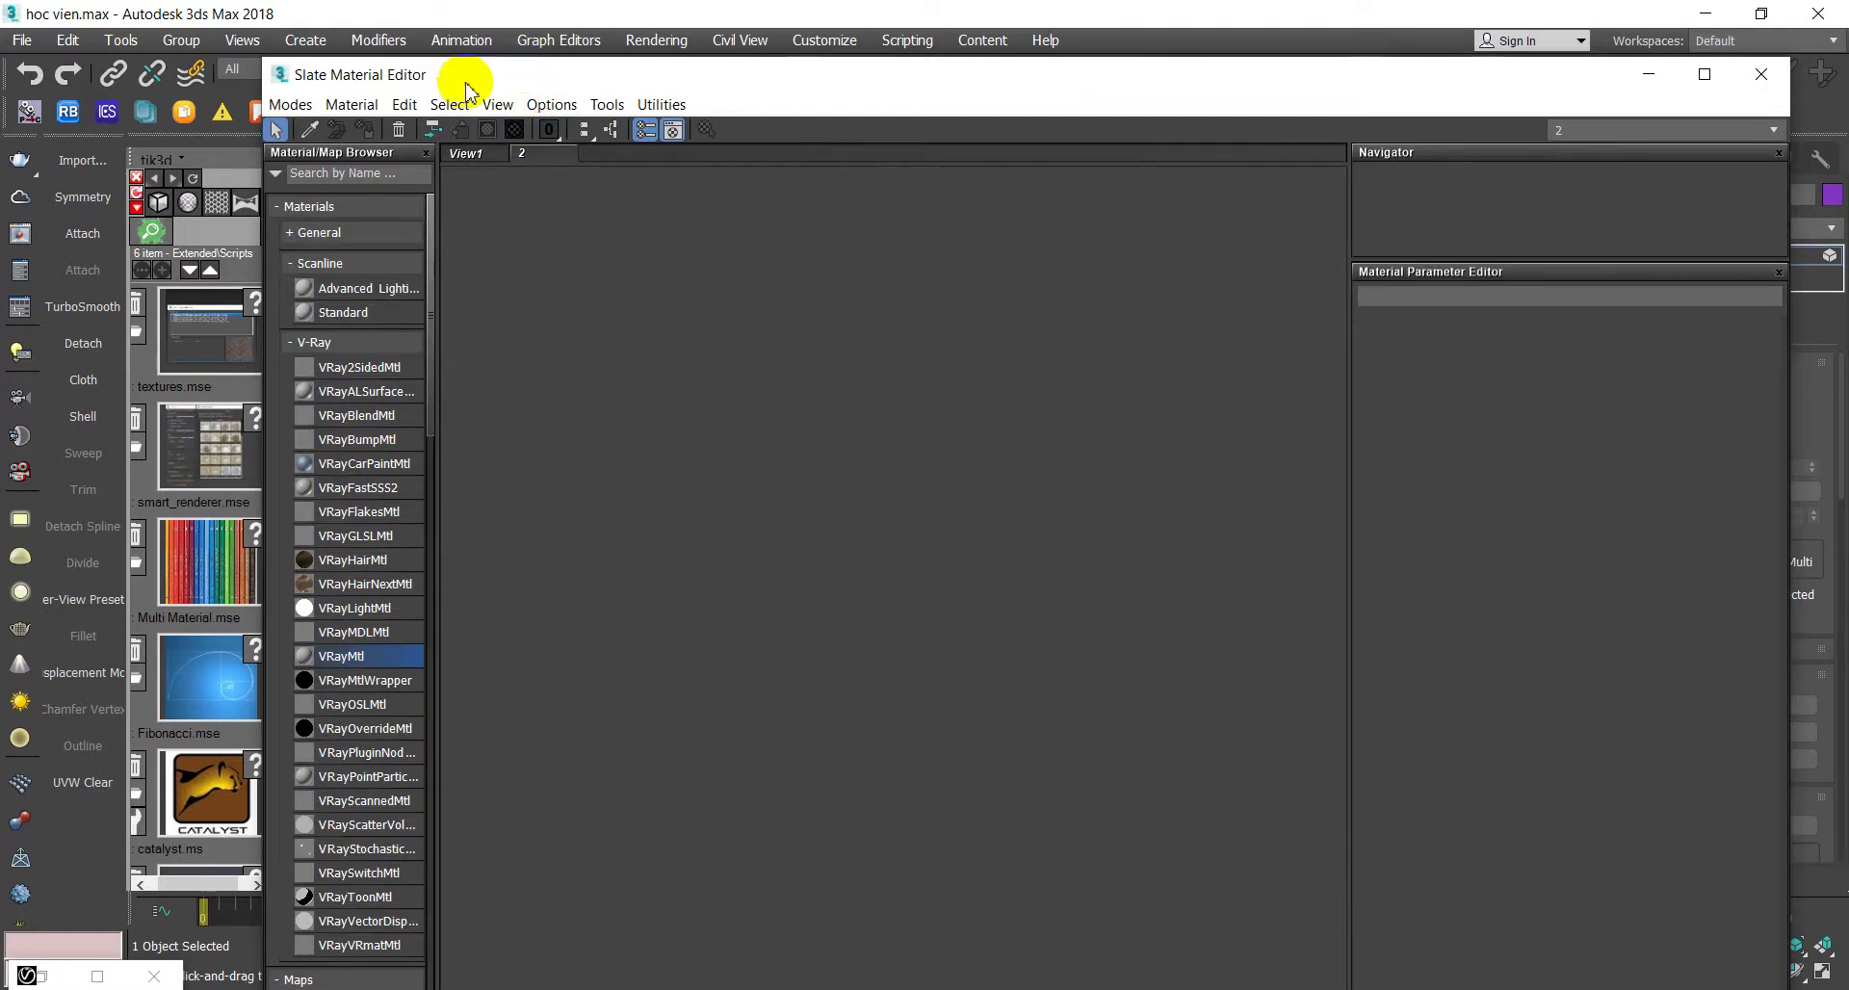
{"action": "mouse_move", "coordinate": [497, 77]}
{"action": "left_mouse_down"}
{"action": "mouse_move", "coordinate": [999, 300]}
{"action": "mouse_move", "coordinate": [970, 608]}
{"action": "left_mouse_up"}
{"action": "left_click", "coordinate": [811, 352]}
{"action": "left_click", "coordinate": [1060, 495]}
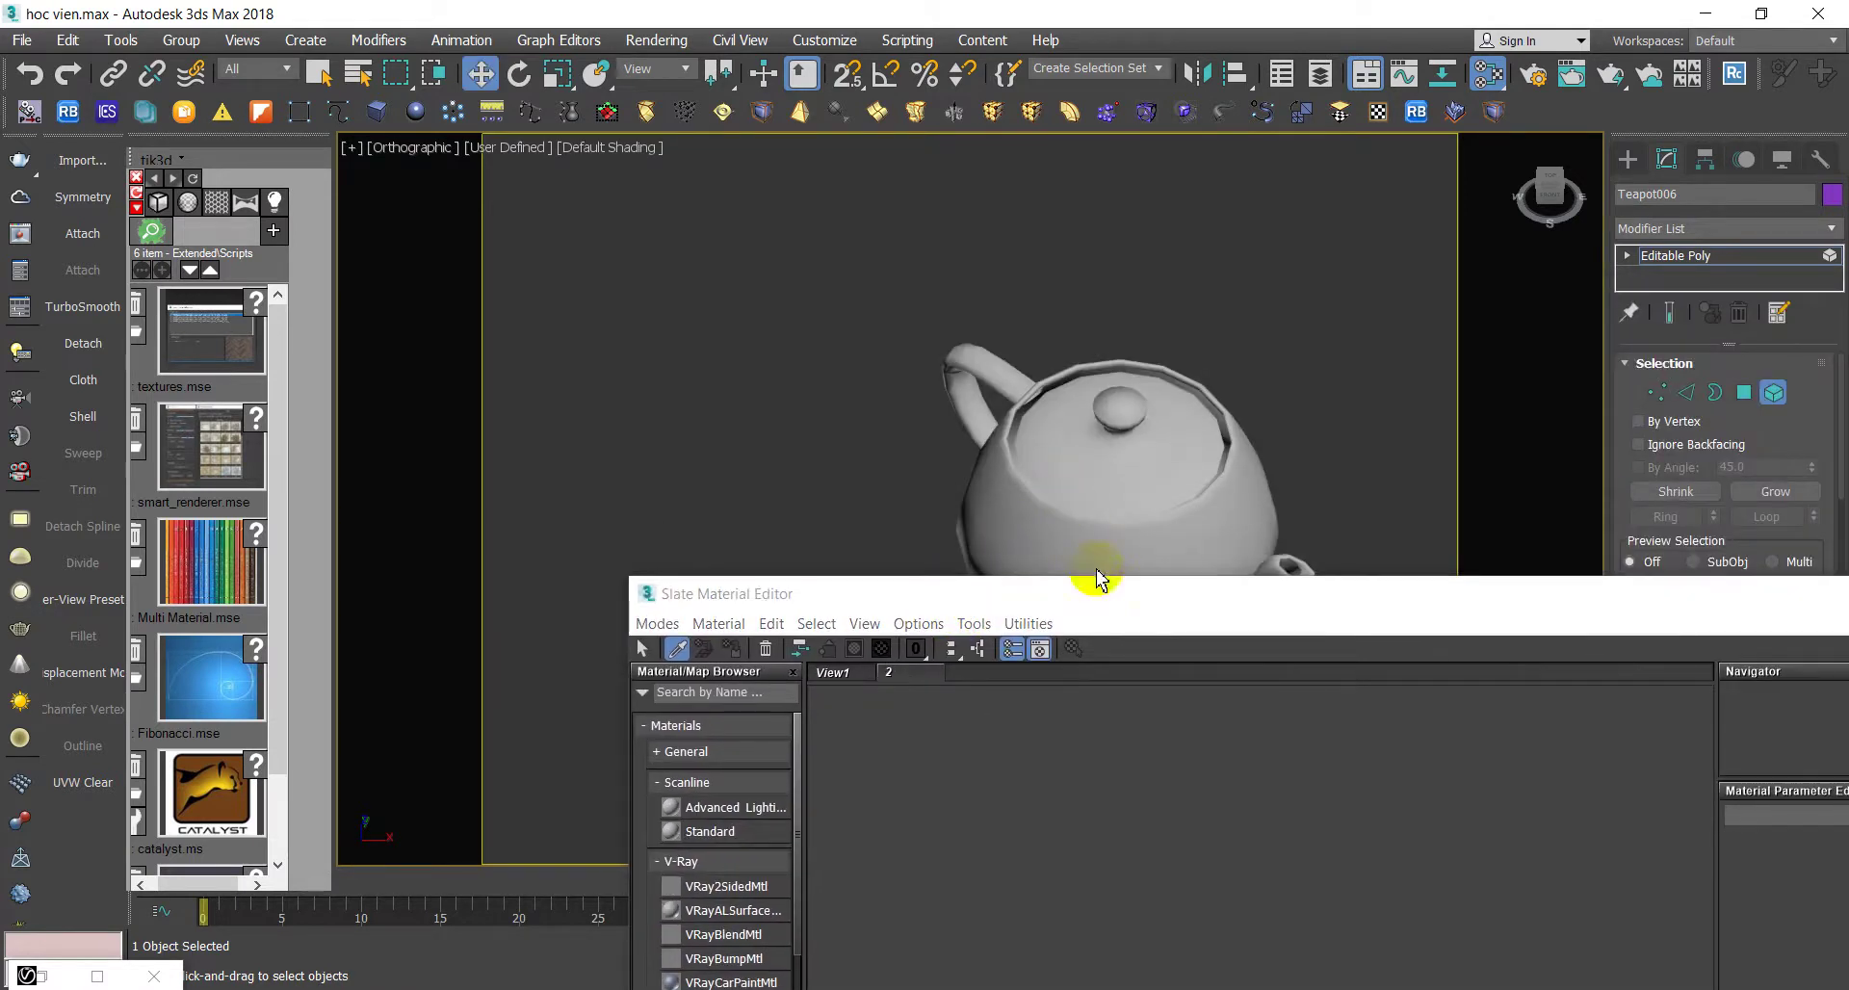
{"action": "left_click_drag", "start_coordinate": [1404, 624], "coordinate": [1179, 199]}
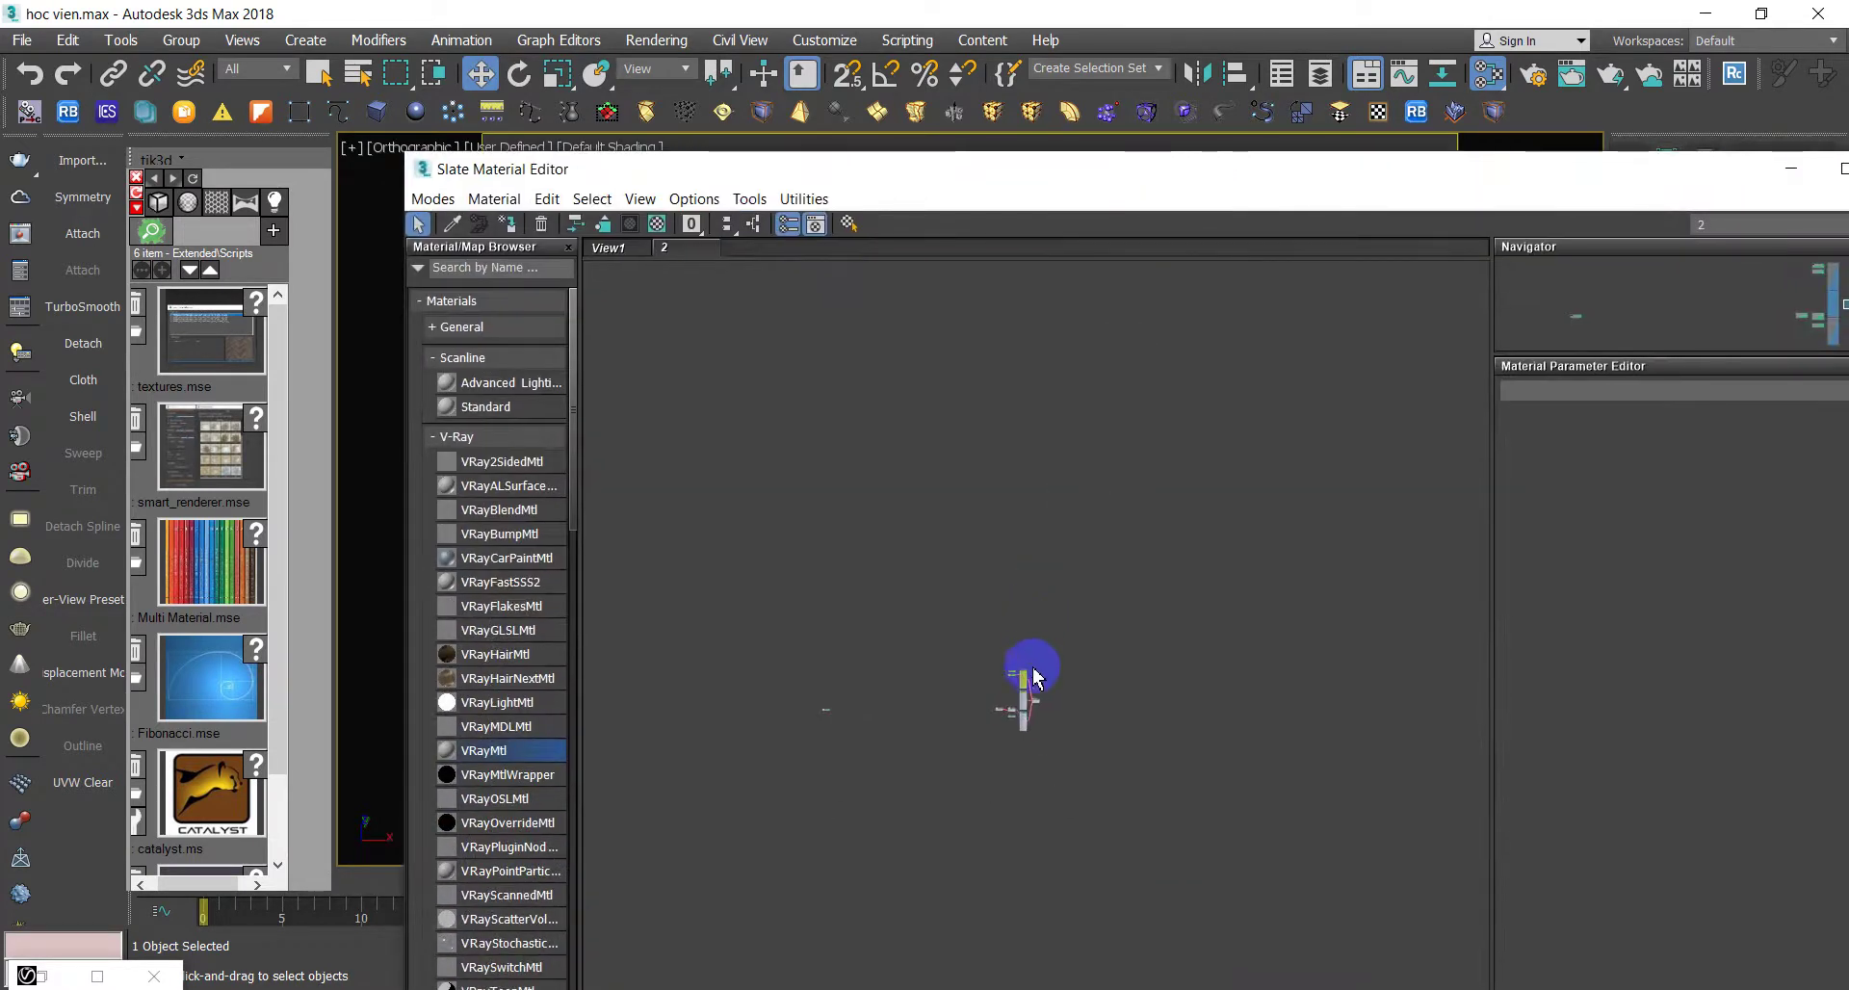
{"action": "scroll", "coordinate": [996, 761], "scroll_direction": "up", "scroll_amount": 3}
{"action": "scroll", "coordinate": [994, 757], "scroll_direction": "down", "scroll_amount": 5}
{"action": "scroll", "coordinate": [992, 756], "scroll_direction": "up", "scroll_amount": 5}
{"action": "scroll", "coordinate": [992, 760], "scroll_direction": "down", "scroll_amount": 2}
{"action": "scroll", "coordinate": [963, 794], "scroll_direction": "down", "scroll_amount": 3}
{"action": "scroll", "coordinate": [896, 776], "scroll_direction": "up", "scroll_amount": 3}
{"action": "scroll", "coordinate": [963, 756], "scroll_direction": "up", "scroll_amount": 1}
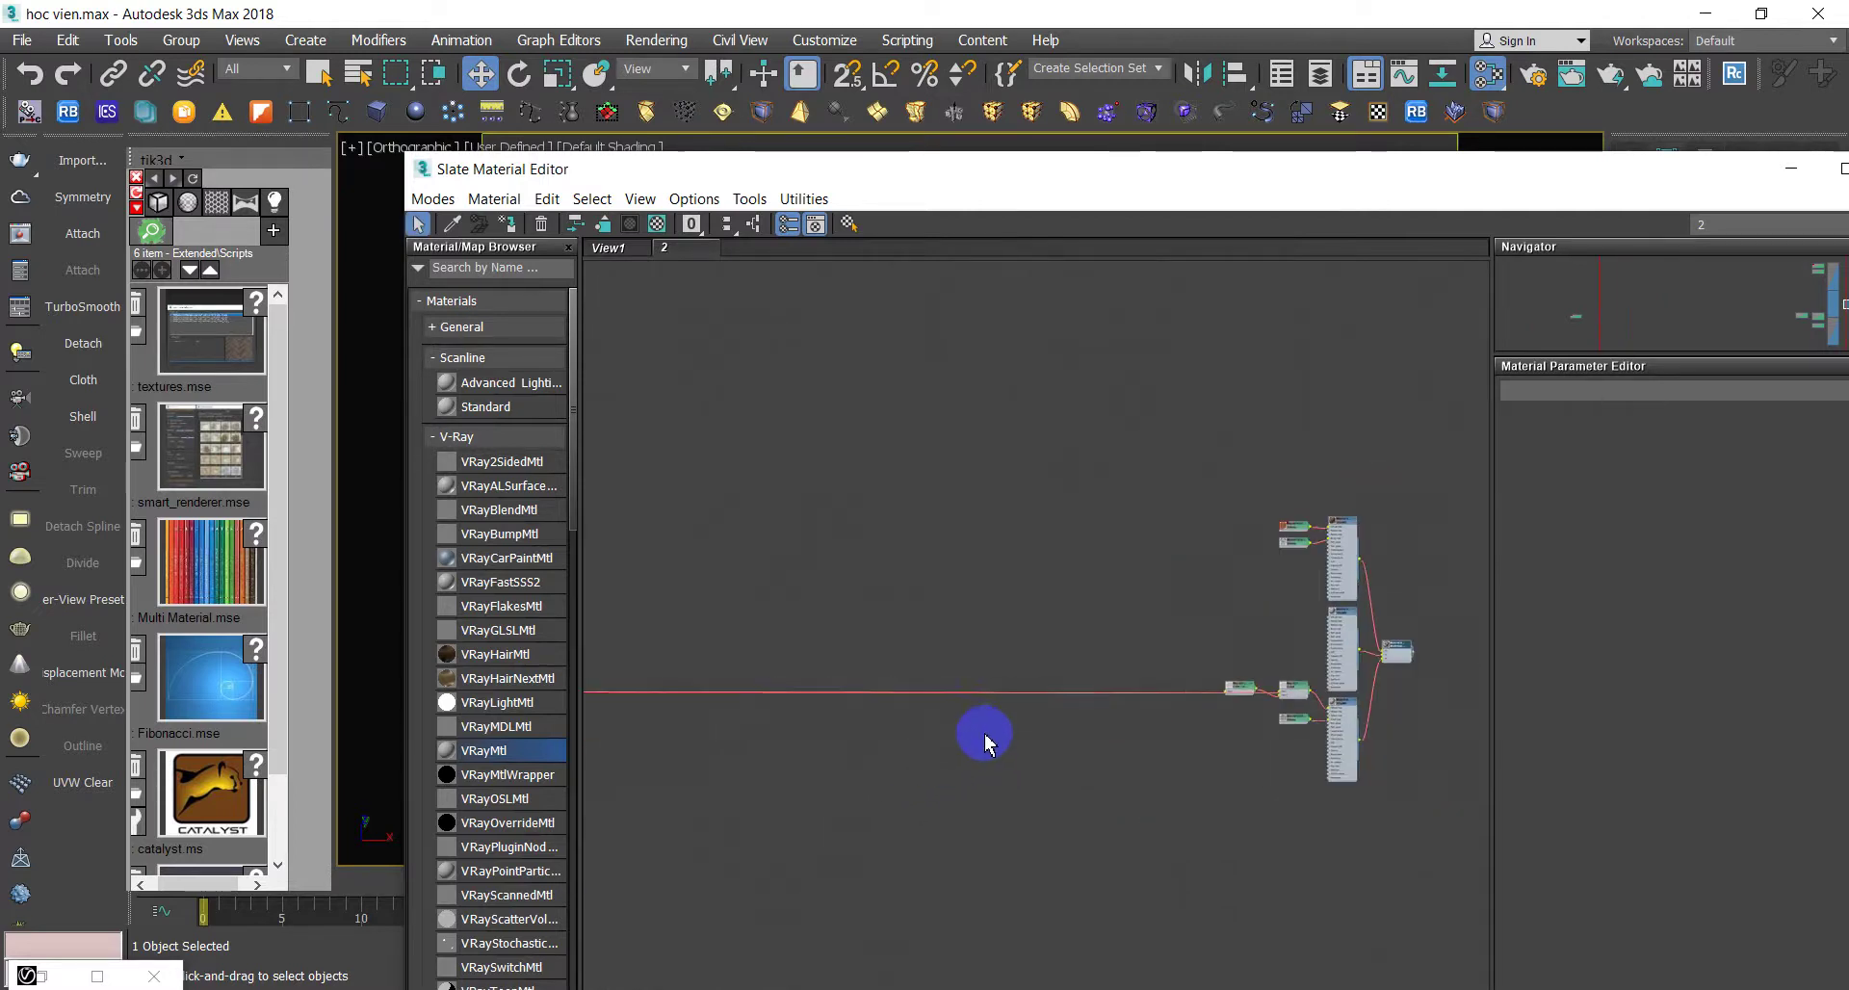
- Close the Slate editor, leave polygon sub-object mode and select the teapot as an object
{"action": "left_click_drag", "start_coordinate": [1239, 172], "coordinate": [800, 277]}
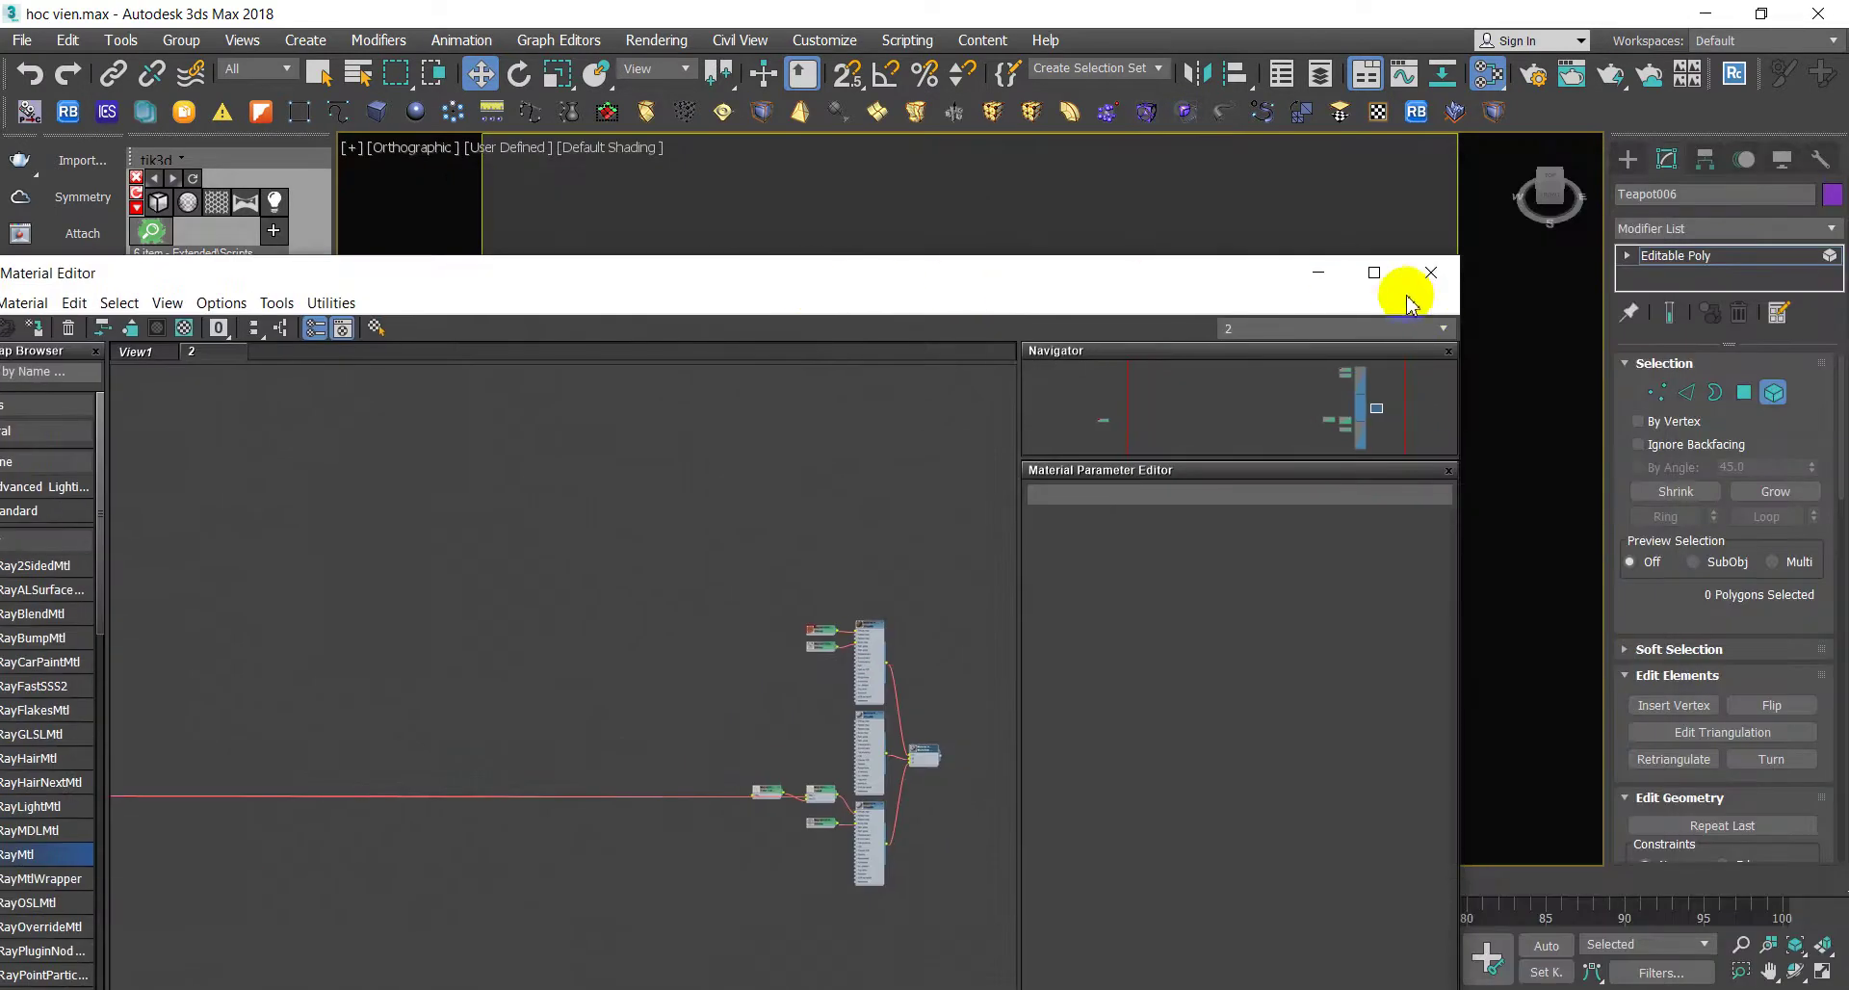
{"action": "left_click", "coordinate": [1438, 273]}
{"action": "left_click", "coordinate": [1773, 392]}
{"action": "left_click", "coordinate": [1205, 731]}
{"action": "left_click", "coordinate": [1114, 591]}
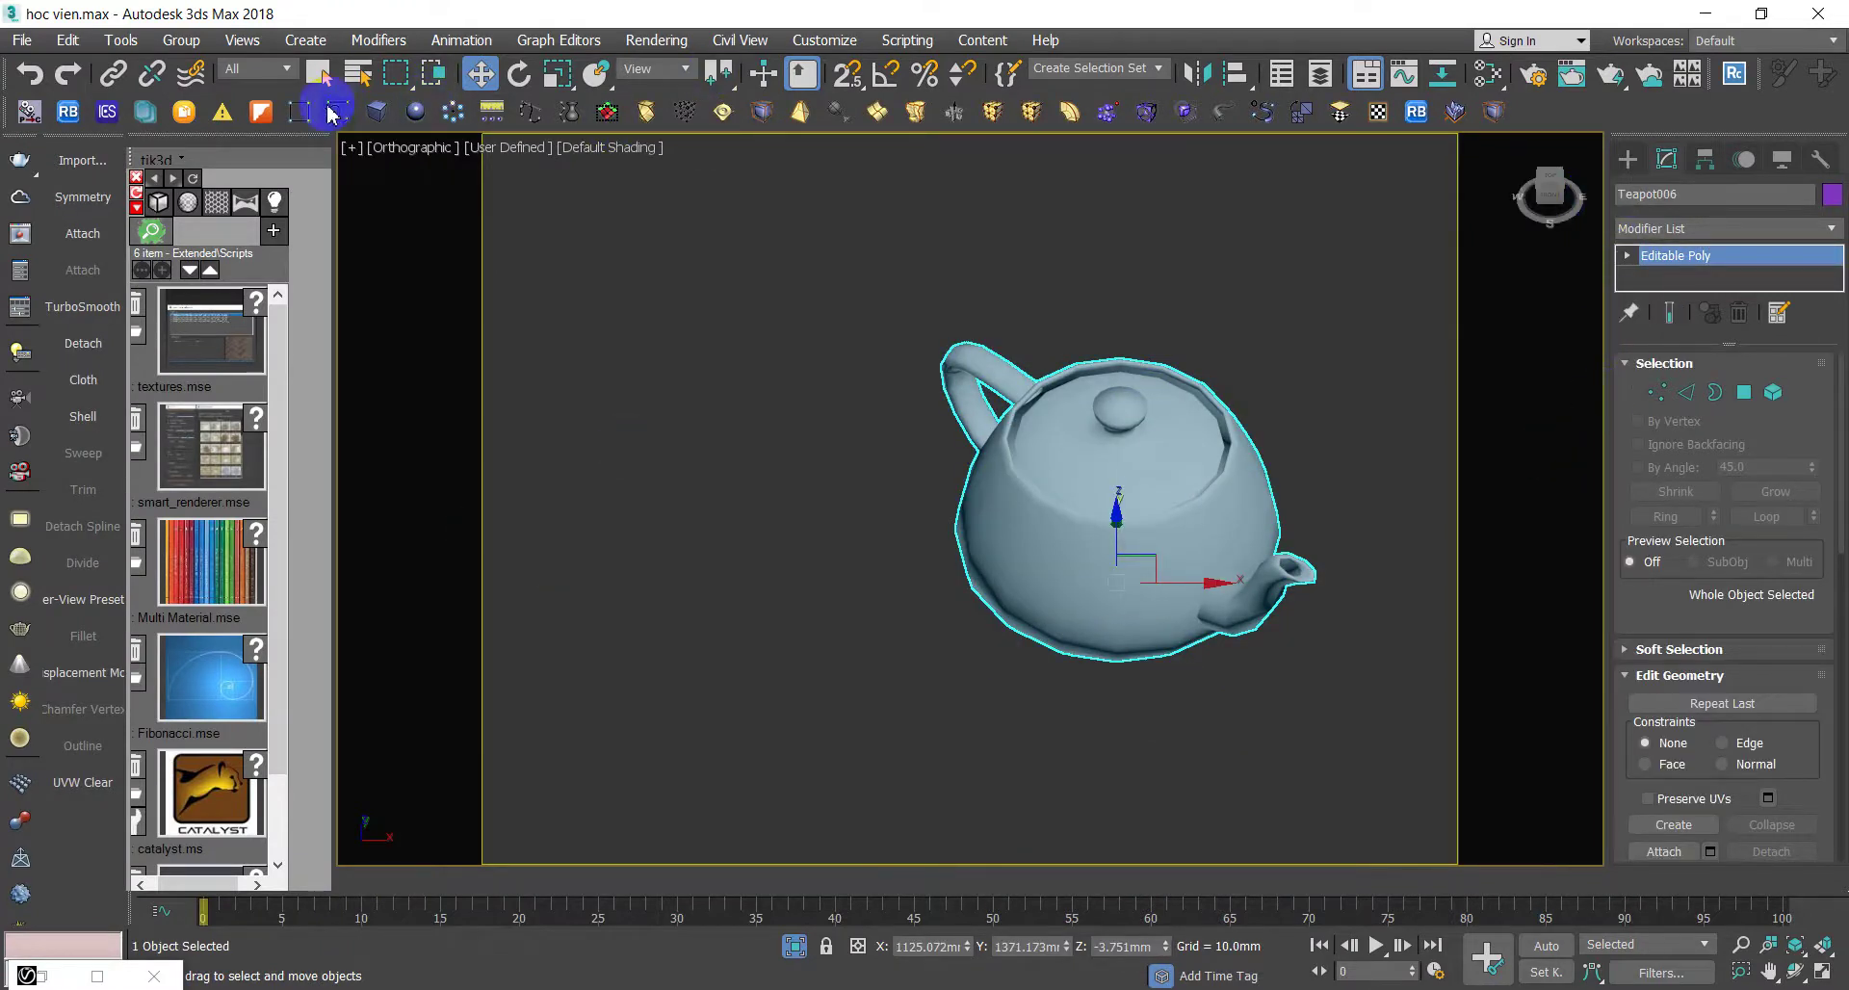
- Draw Sphere001 beside the teapot and move it toward the lower right
{"action": "left_click", "coordinate": [417, 118]}
{"action": "left_click_drag", "start_coordinate": [764, 536], "coordinate": [866, 638]}
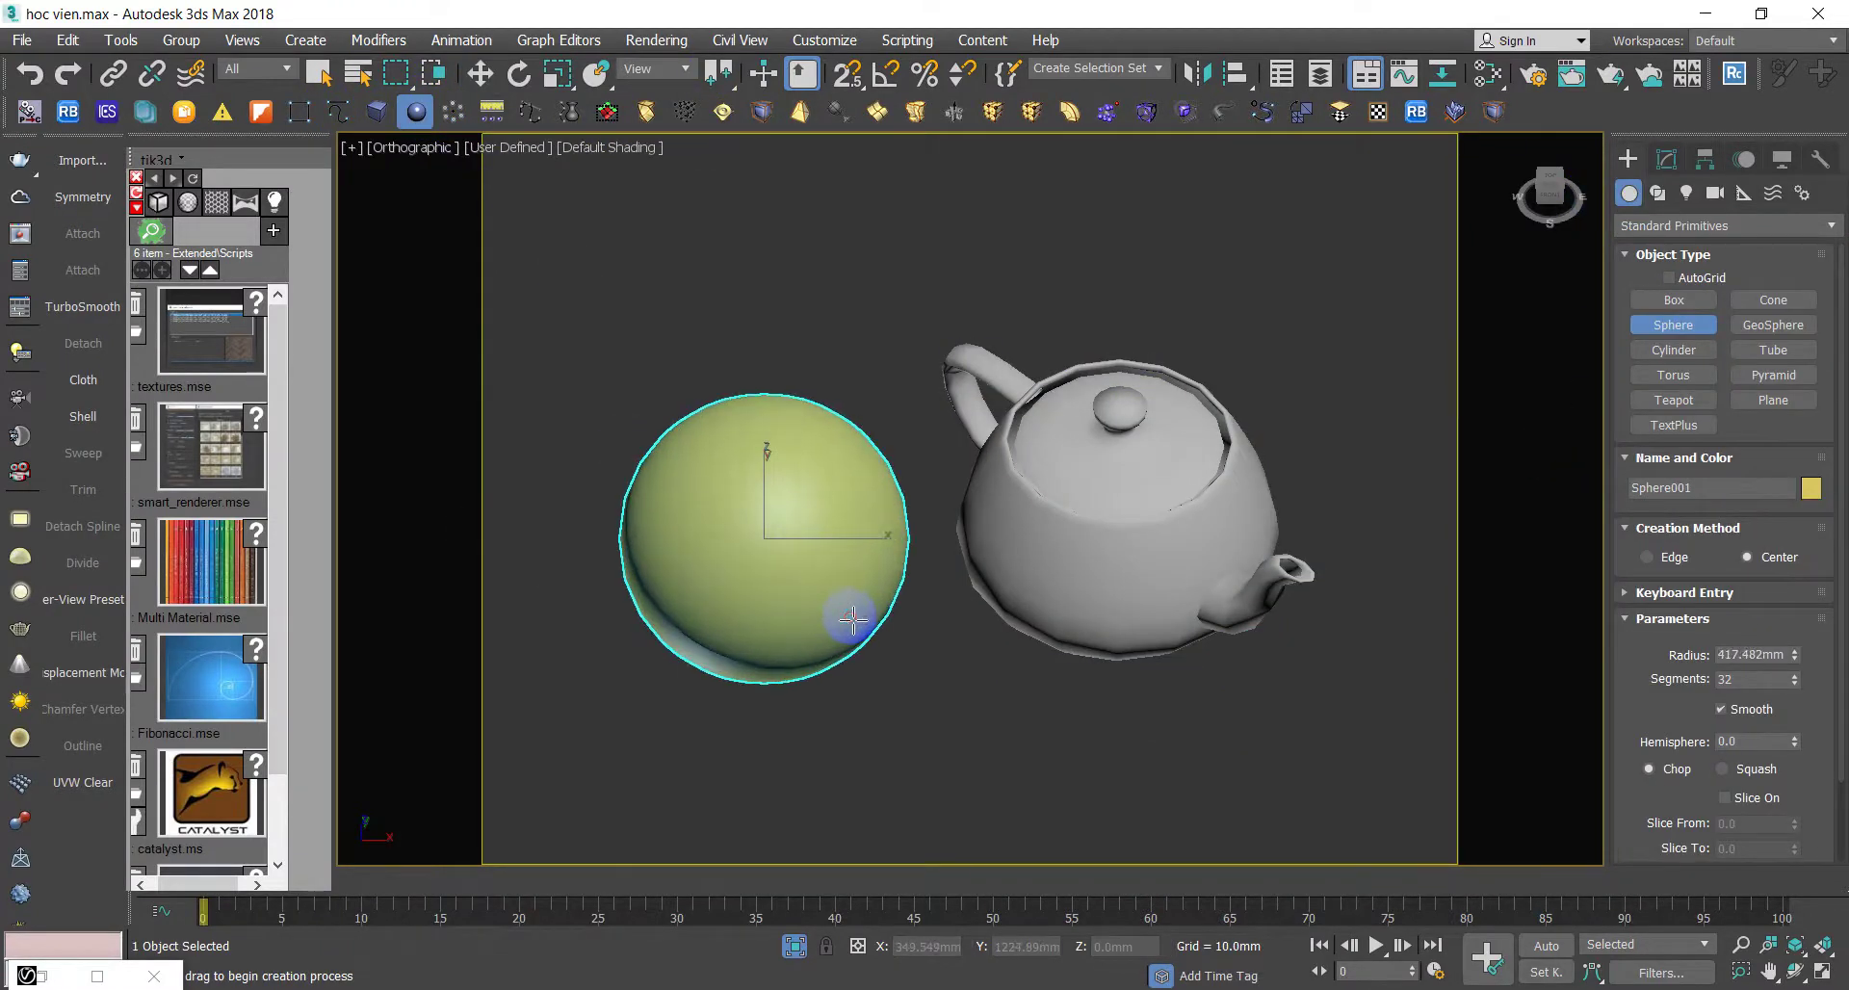
{"action": "left_click", "coordinate": [1106, 566]}
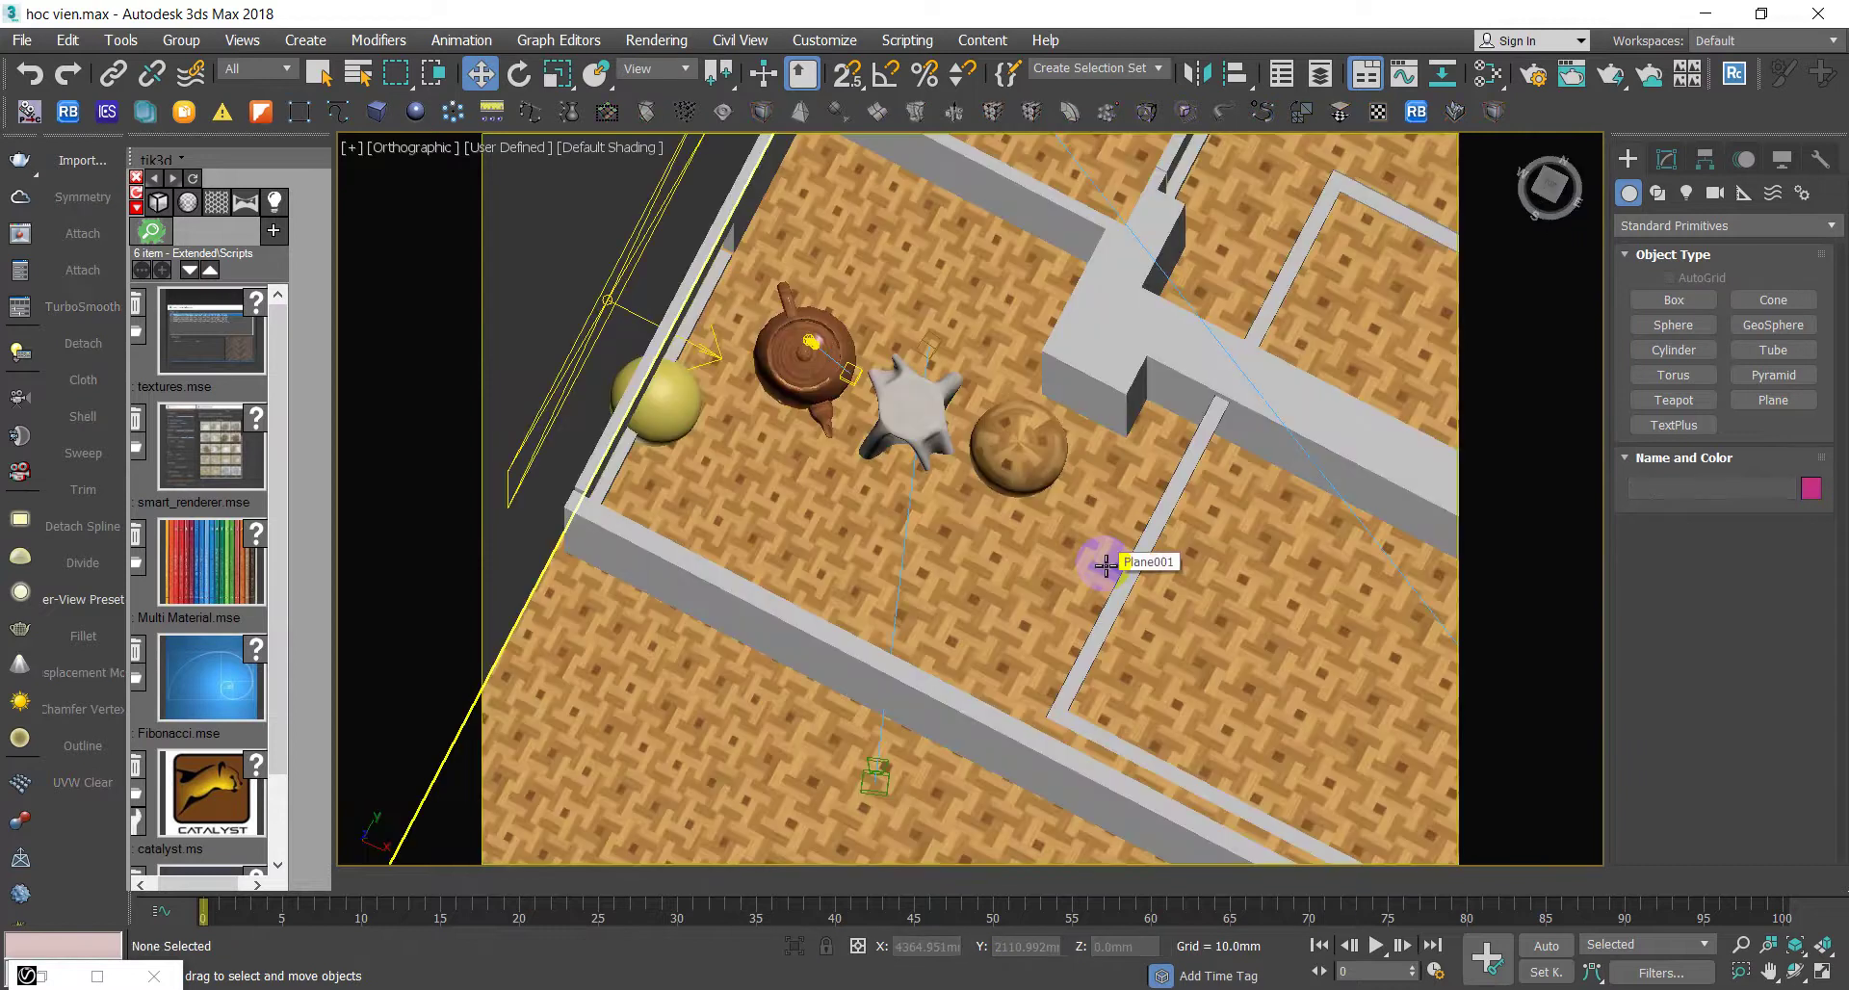
{"action": "left_click", "coordinate": [693, 397]}
{"action": "left_click_drag", "start_coordinate": [720, 436], "coordinate": [862, 590]}
- Frame the sphere, turn on edged faces with F4, and convert it to an Editable Poly
{"action": "key", "text": "z"}
{"action": "middle_click_drag", "start_coordinate": [872, 590], "coordinate": [993, 513], "text": "alt"}
{"action": "left_click", "coordinate": [1016, 736]}
{"action": "left_click", "coordinate": [1014, 576]}
{"action": "key", "text": "F4"}
{"action": "left_click", "coordinate": [1158, 708]}
{"action": "left_click", "coordinate": [1011, 538]}
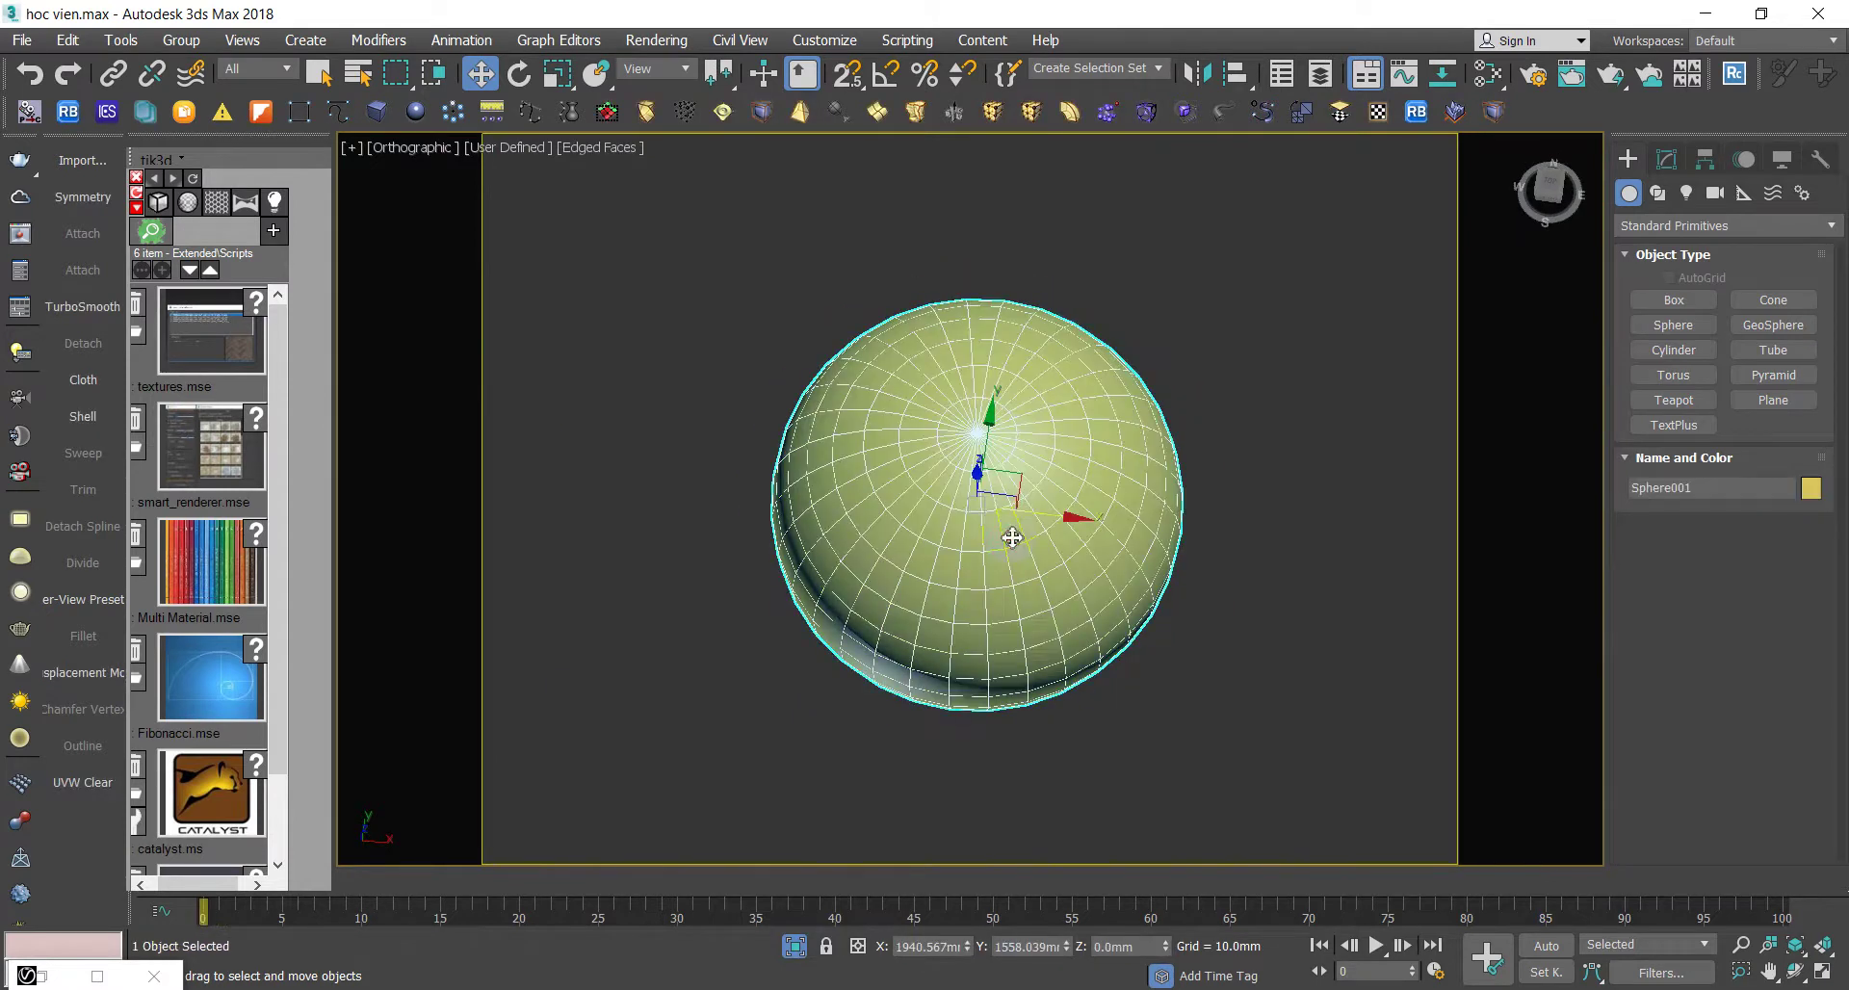
{"action": "left_click", "coordinate": [607, 102]}
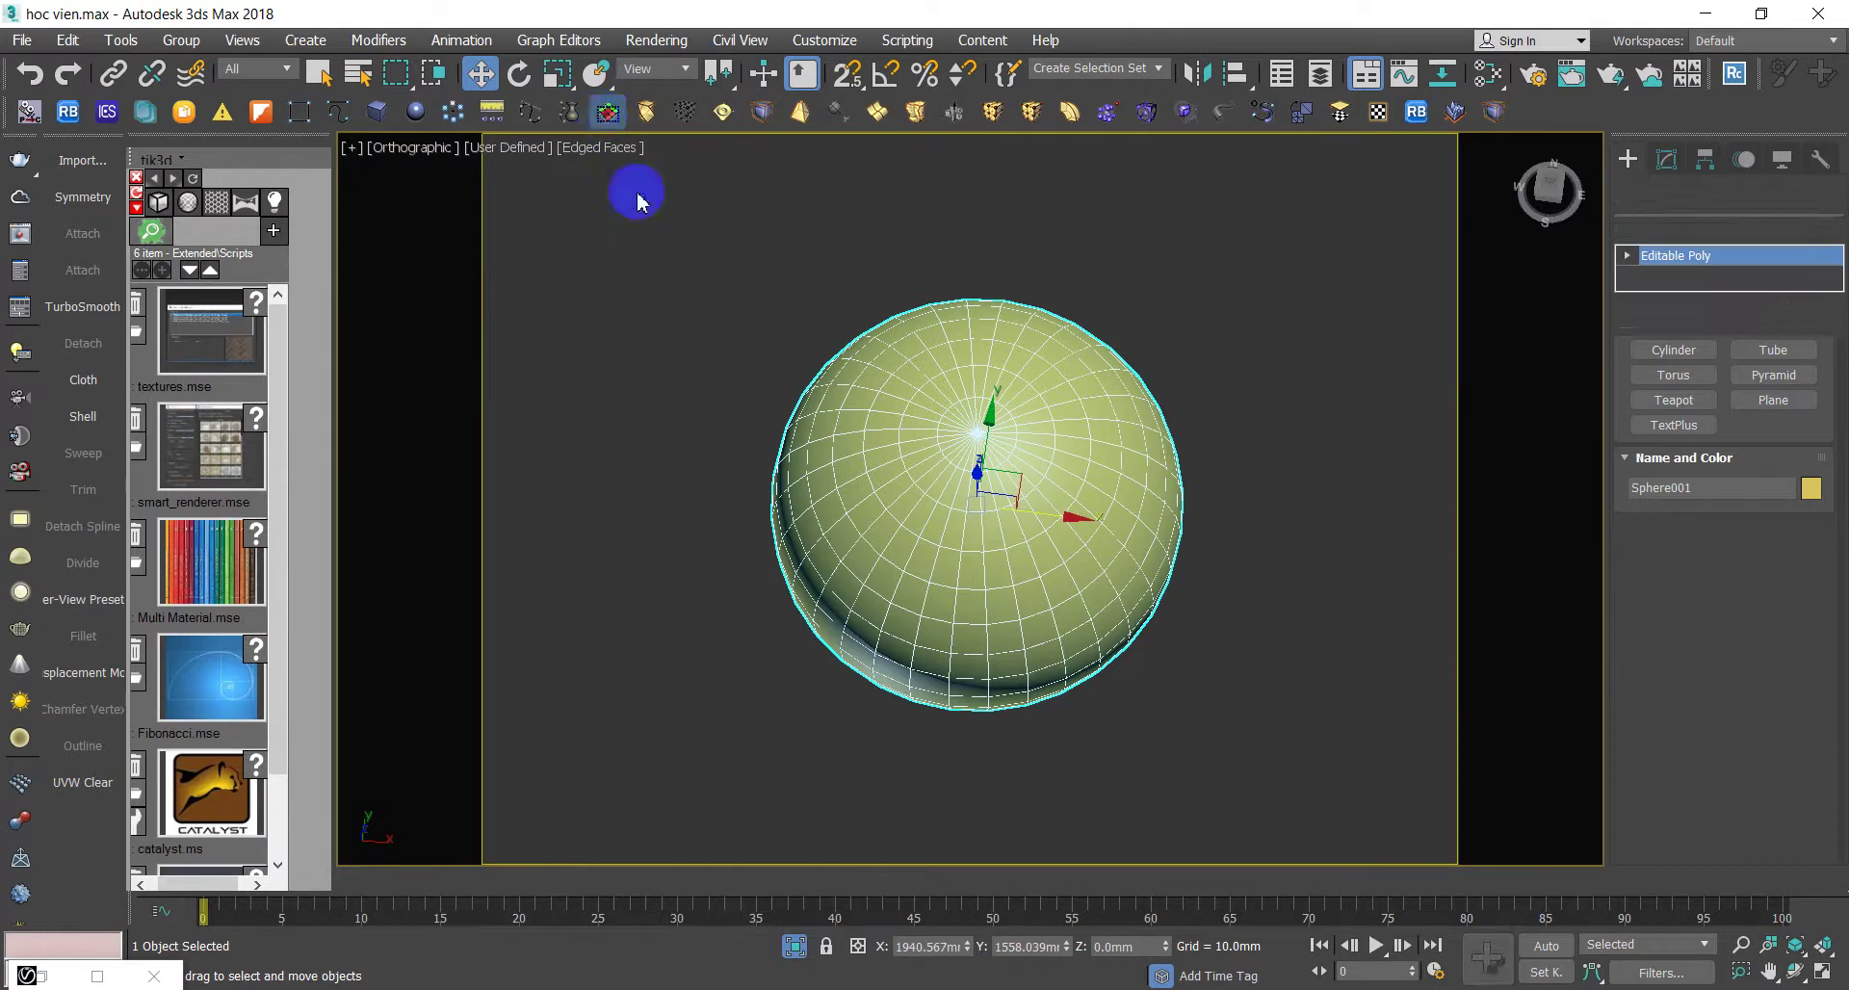
- Clear the old nodes from the Slate editor and add new VRayMtl nodes
{"action": "key", "text": "m"}
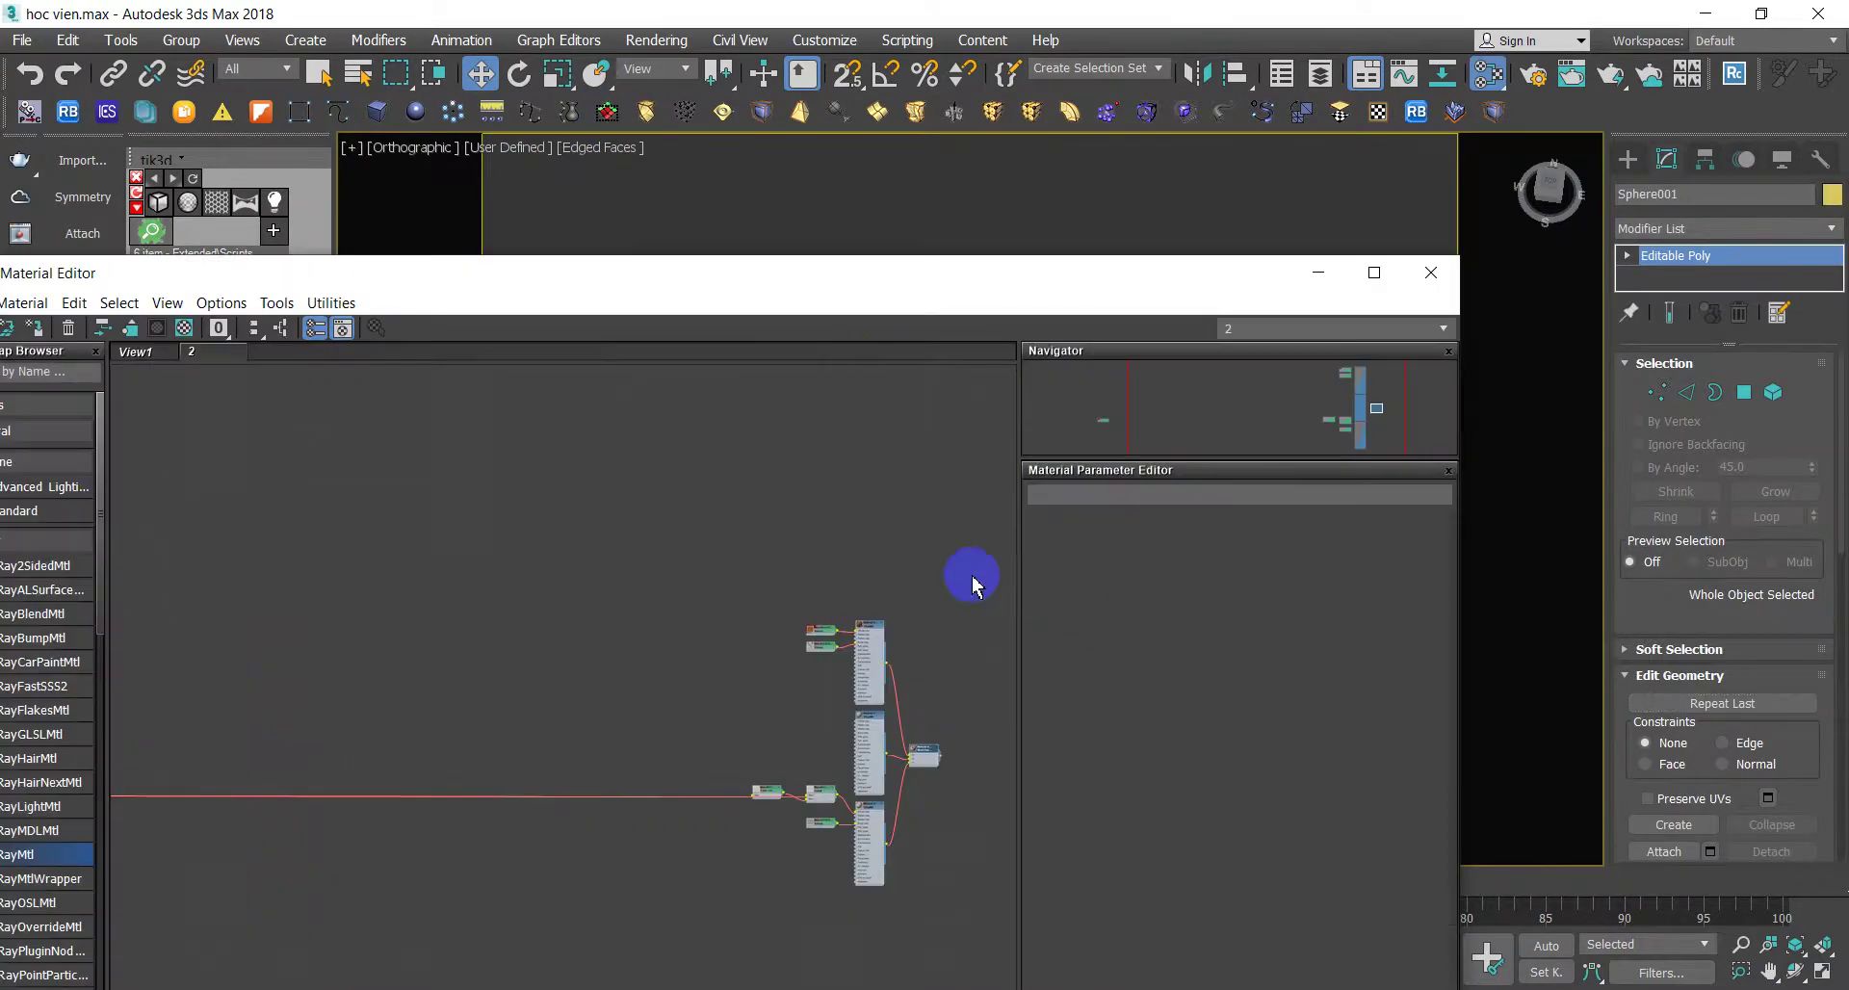
{"action": "scroll", "coordinate": [843, 635], "scroll_direction": "down", "scroll_amount": 4}
{"action": "left_click_drag", "start_coordinate": [899, 751], "coordinate": [295, 456]}
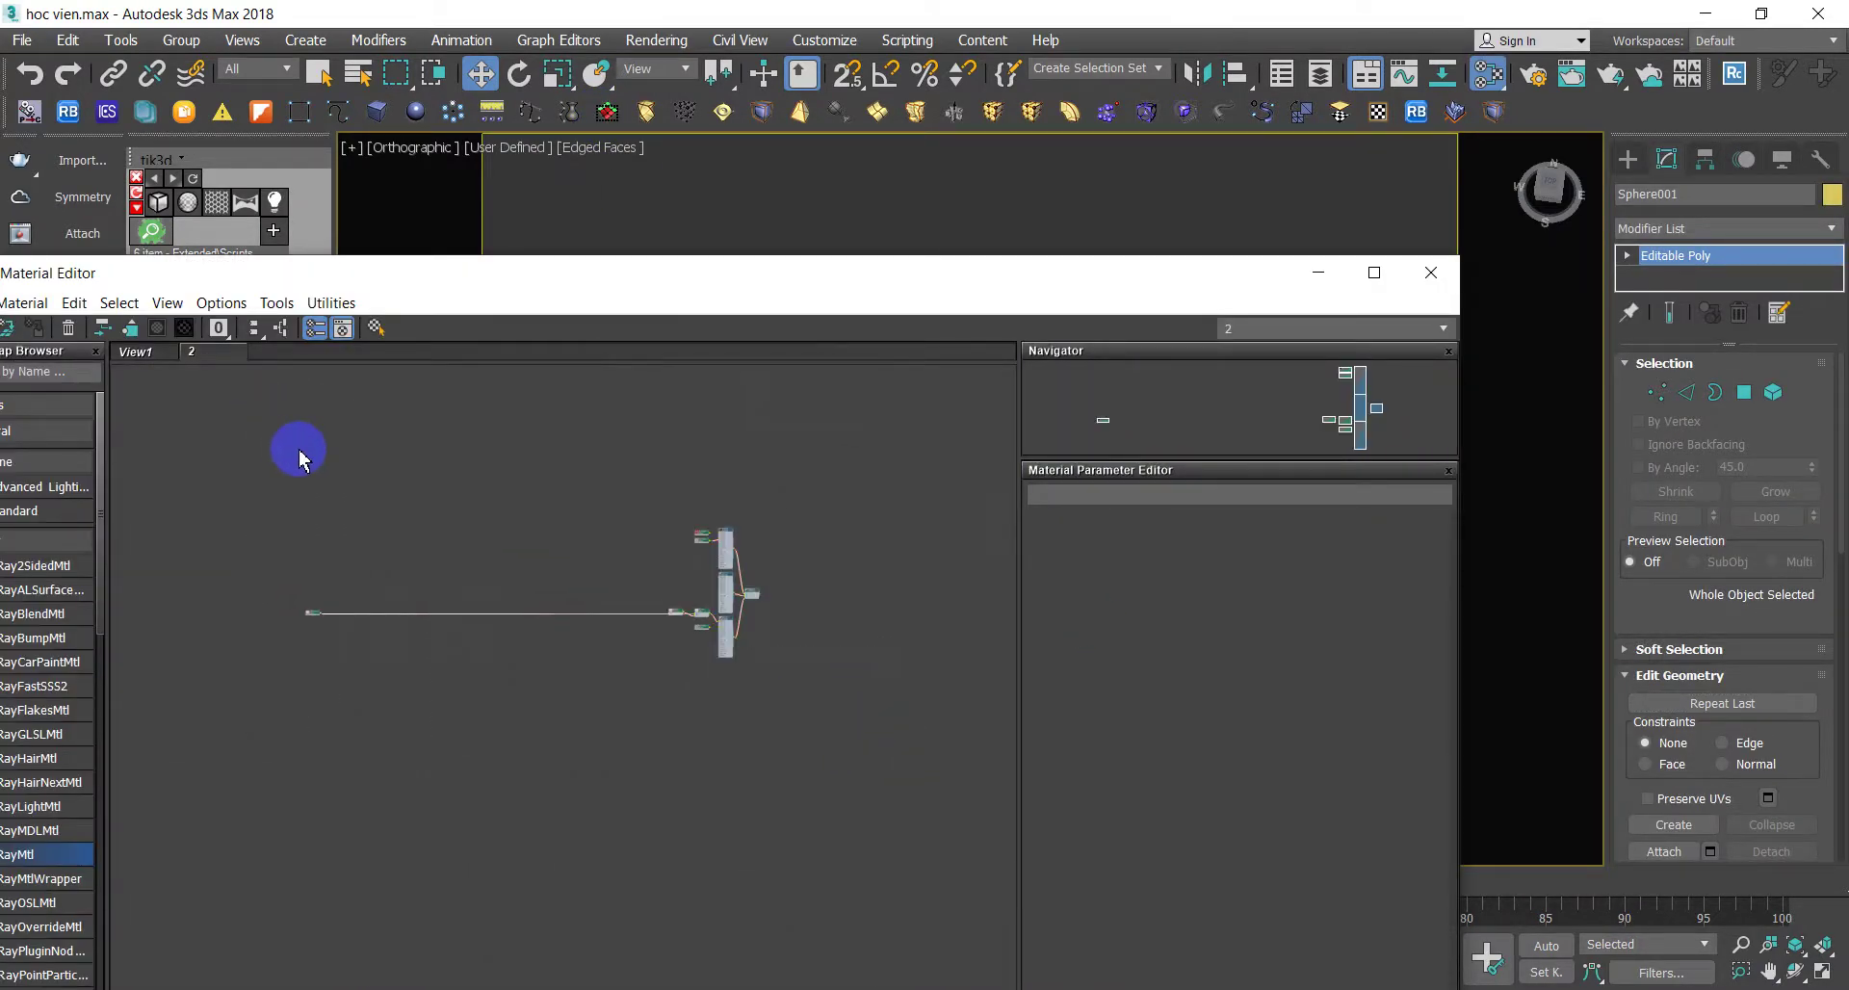
{"action": "key", "text": "Delete"}
{"action": "left_click_drag", "start_coordinate": [676, 283], "coordinate": [1509, 160]}
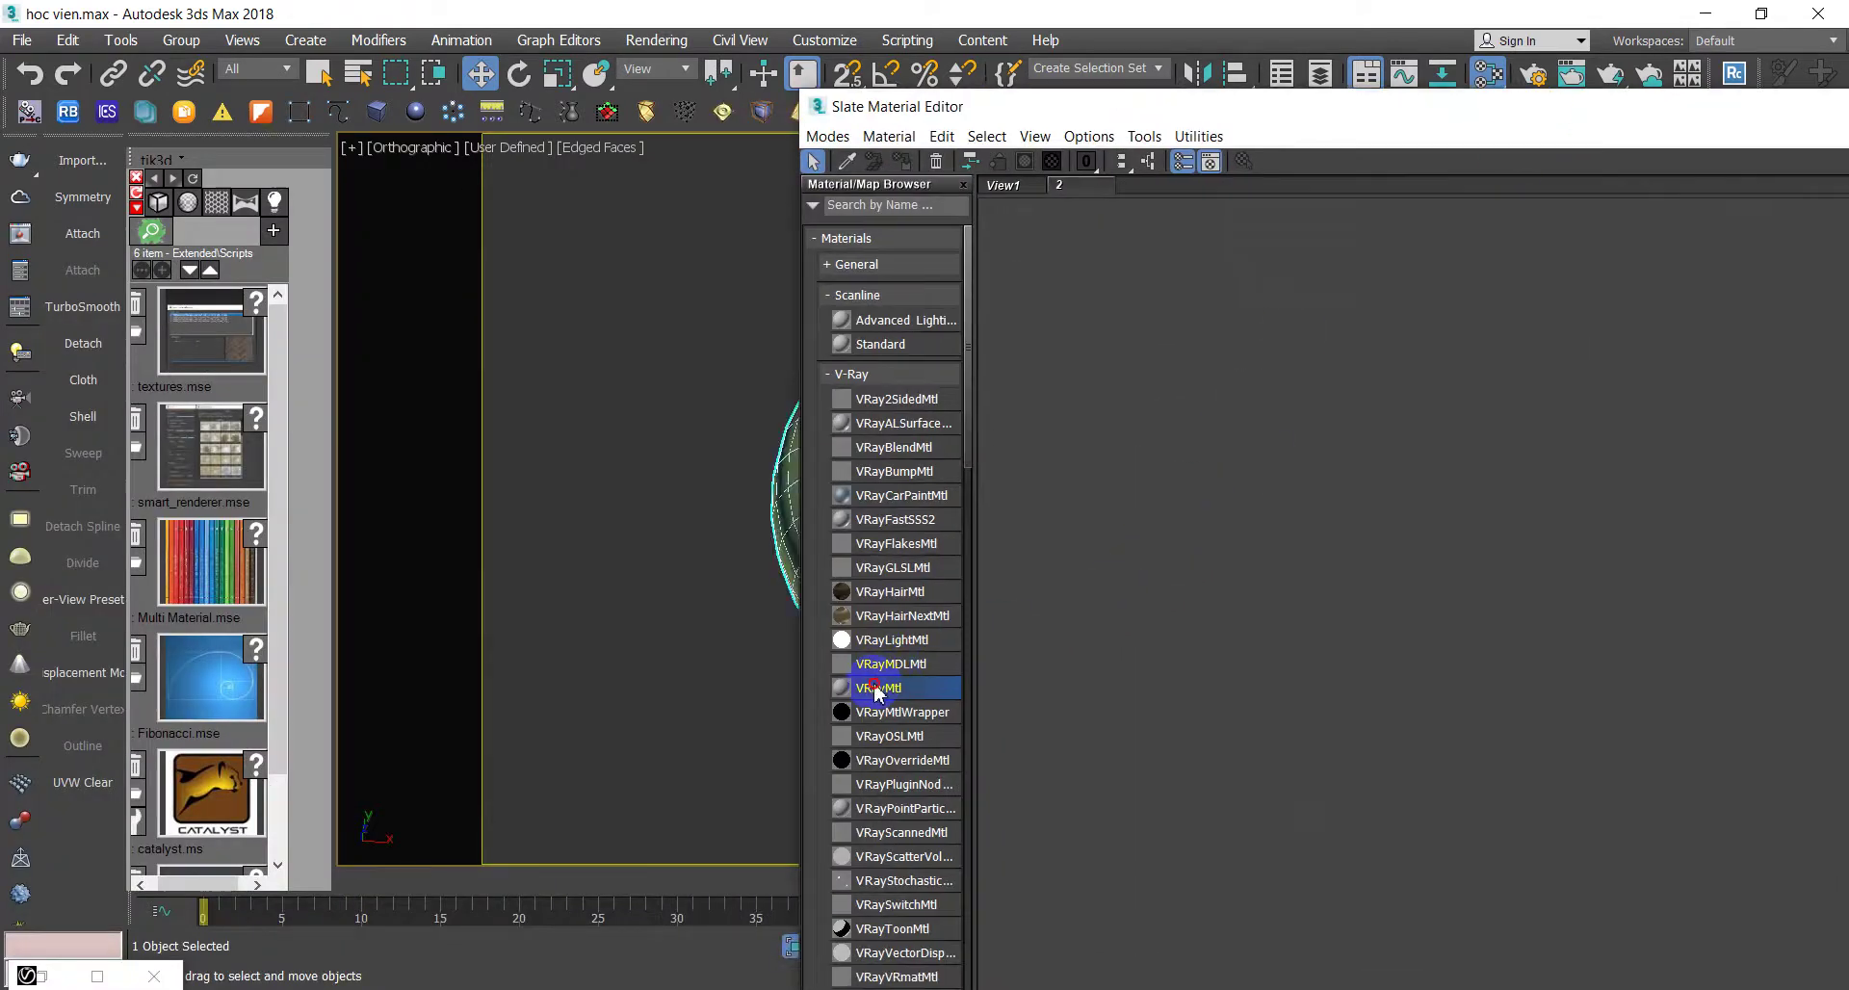
{"action": "mouse_move", "coordinate": [1271, 453]}
{"action": "left_mouse_down"}
{"action": "mouse_move", "coordinate": [1271, 428]}
{"action": "mouse_move", "coordinate": [1540, 425]}
{"action": "mouse_move", "coordinate": [1695, 664]}
{"action": "left_mouse_up"}
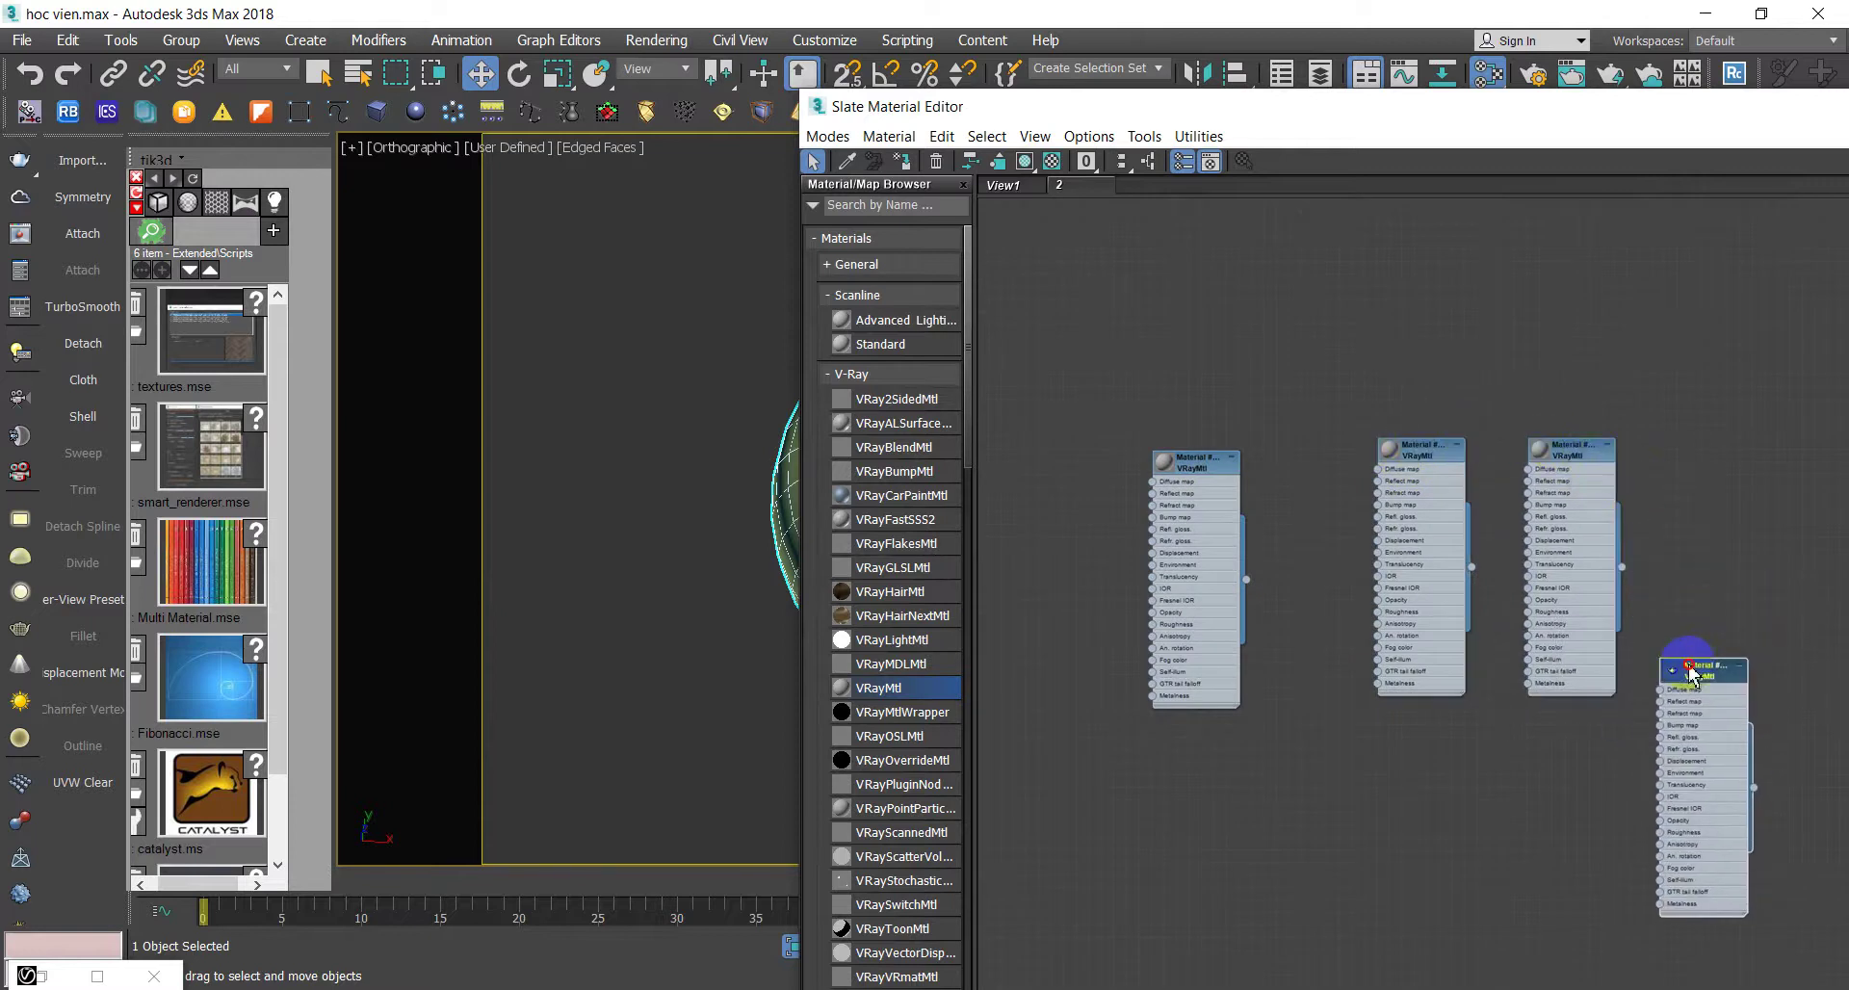
- Set the first VRayMtl's diffuse colour to a saturated blue
{"action": "left_click", "coordinate": [1180, 463]}
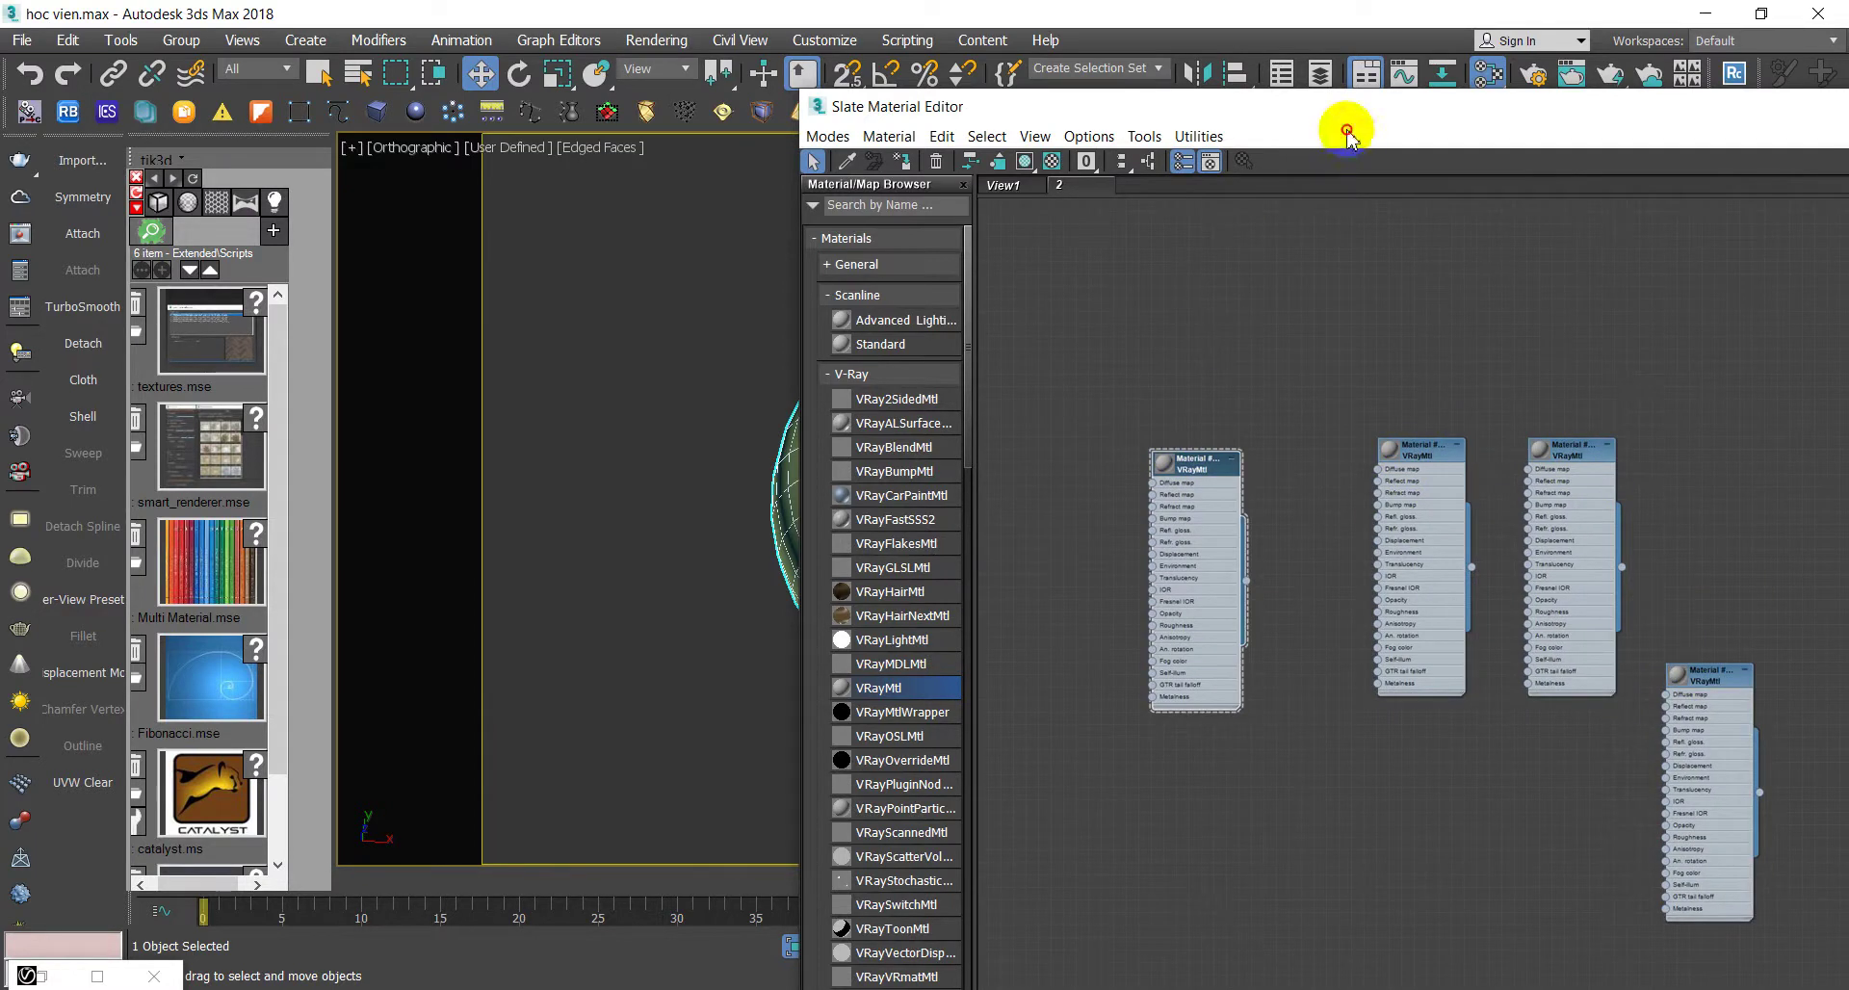
{"action": "left_click_drag", "start_coordinate": [1313, 110], "coordinate": [639, 66]}
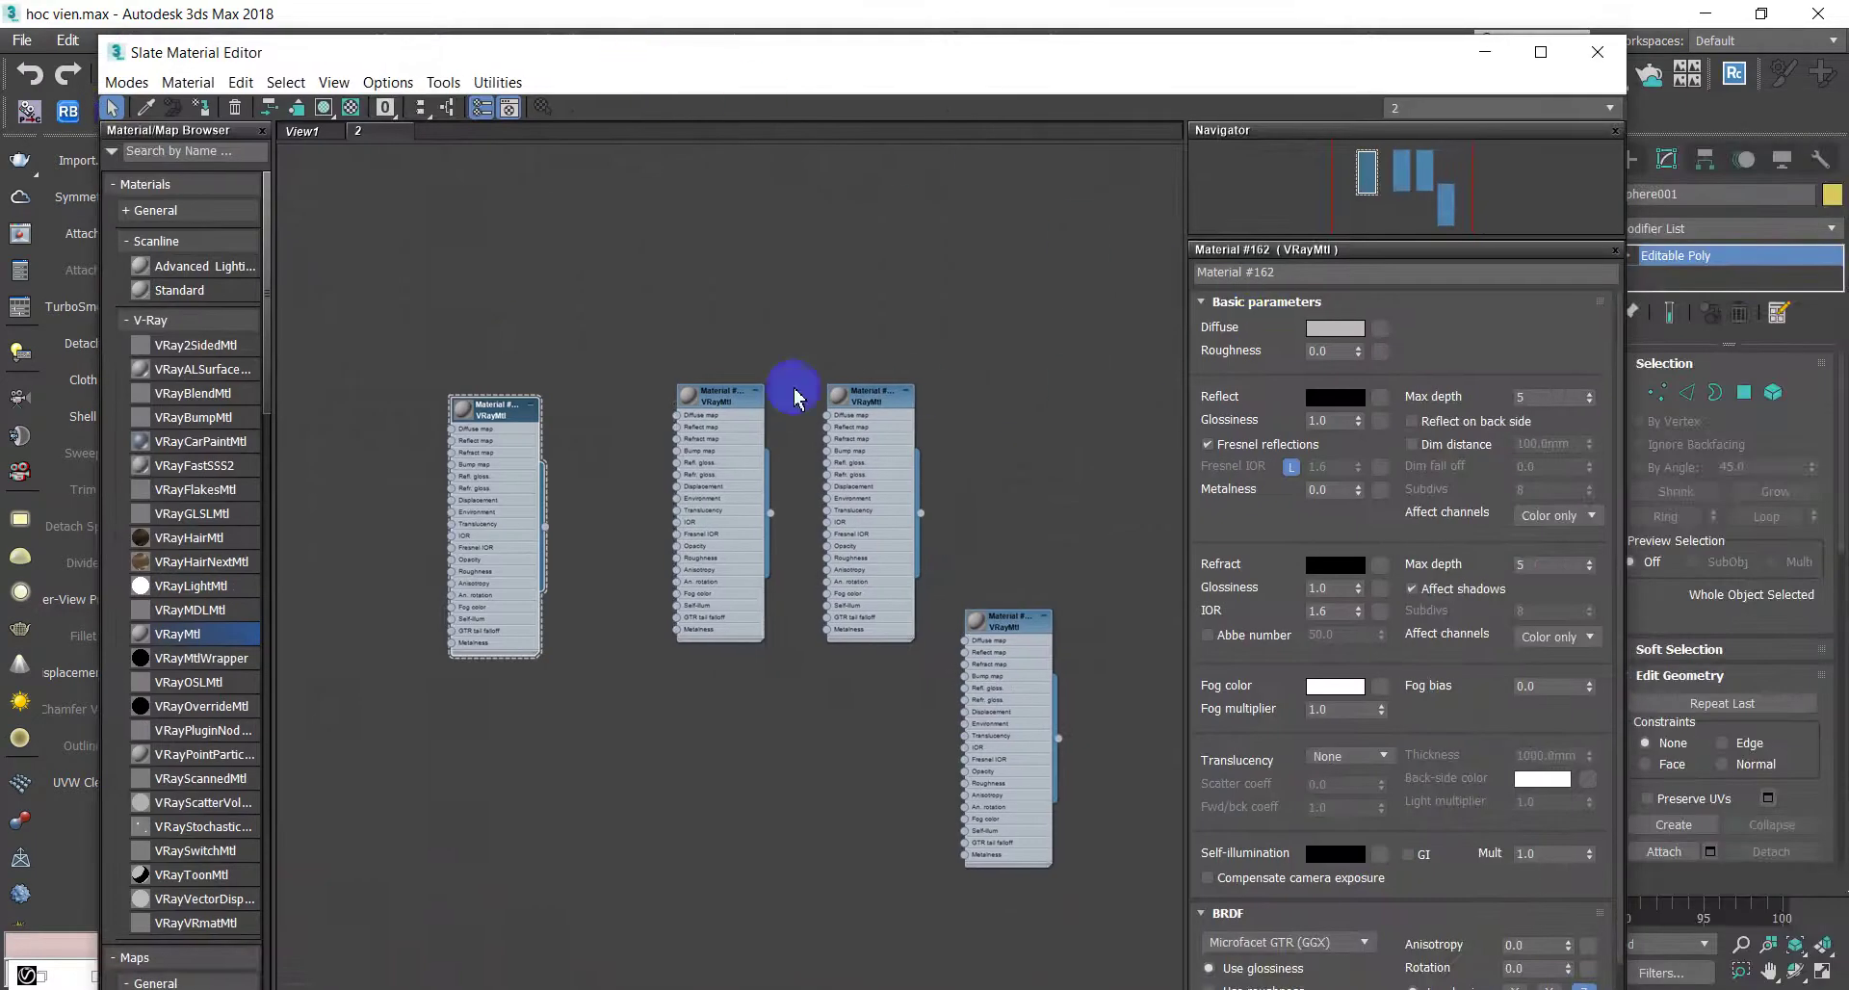
{"action": "left_click", "coordinate": [1129, 330]}
{"action": "left_click", "coordinate": [1335, 329]}
{"action": "left_click", "coordinate": [532, 164]}
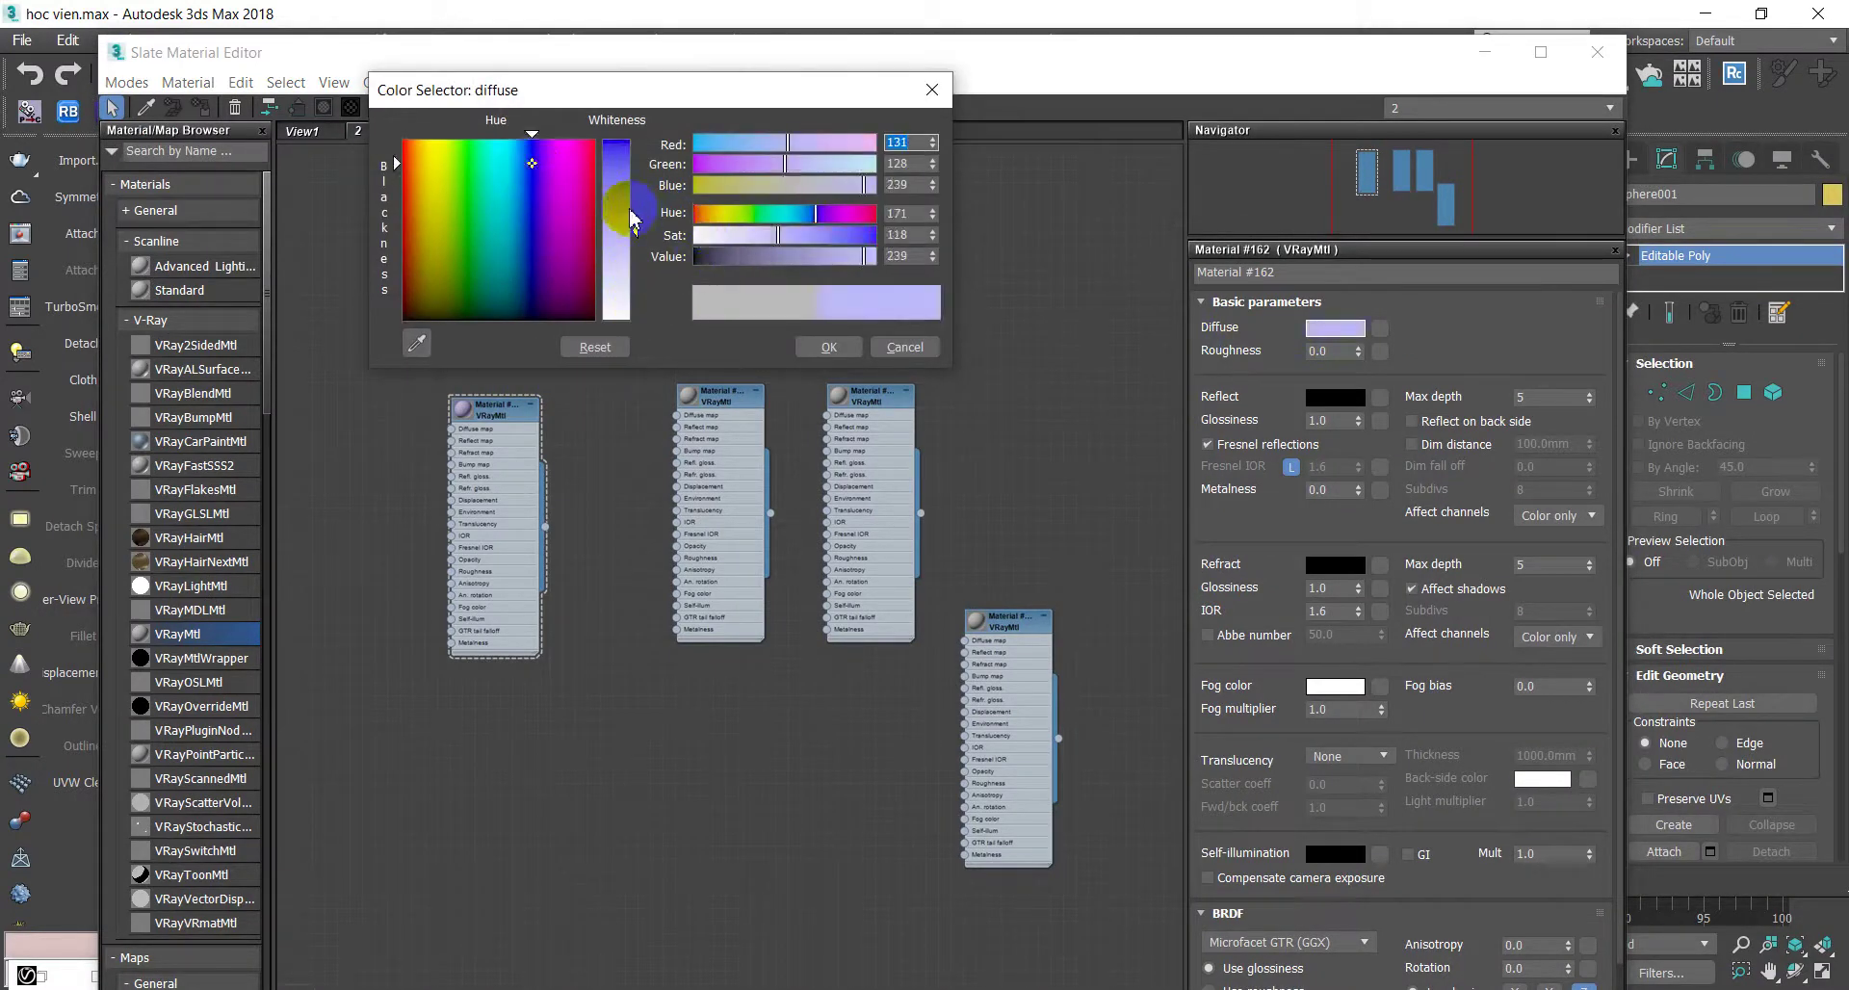
{"action": "left_click_drag", "start_coordinate": [633, 220], "coordinate": [621, 145]}
{"action": "left_click", "coordinate": [826, 346]}
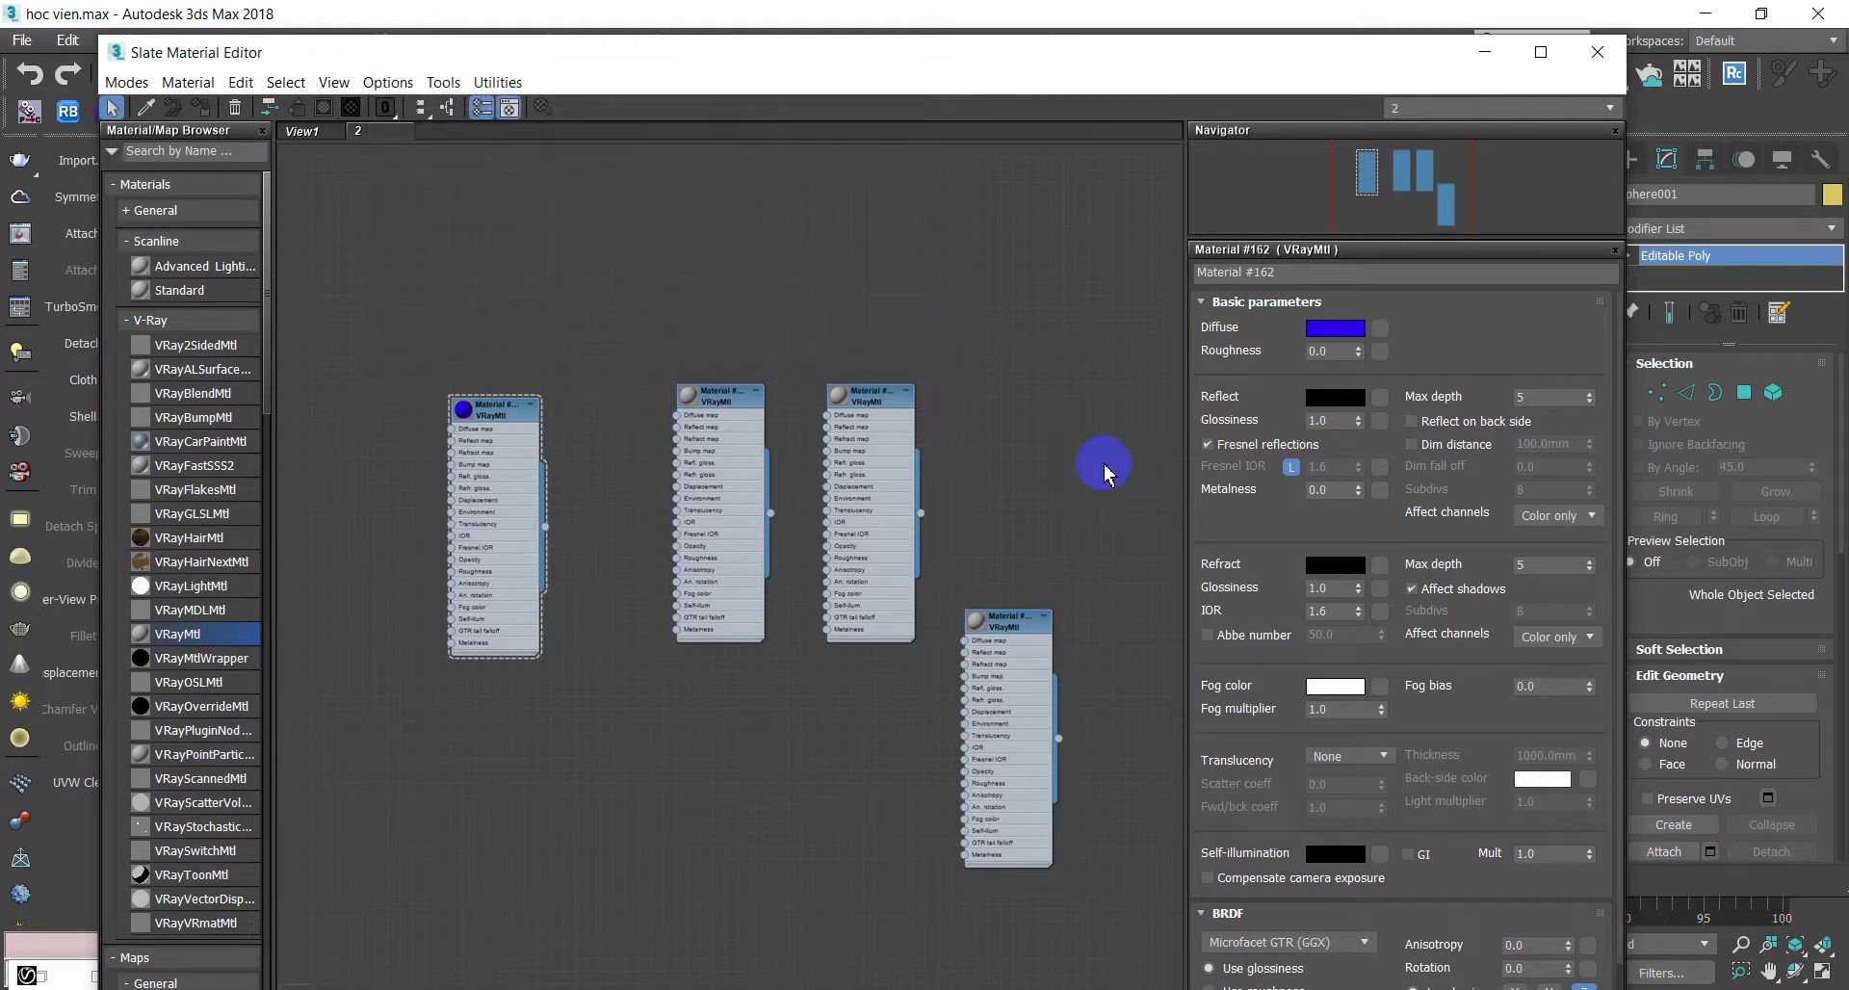
- Set Material #163's diffuse colour to bright red
{"action": "left_click", "coordinate": [867, 420]}
{"action": "double_click", "coordinate": [687, 395]}
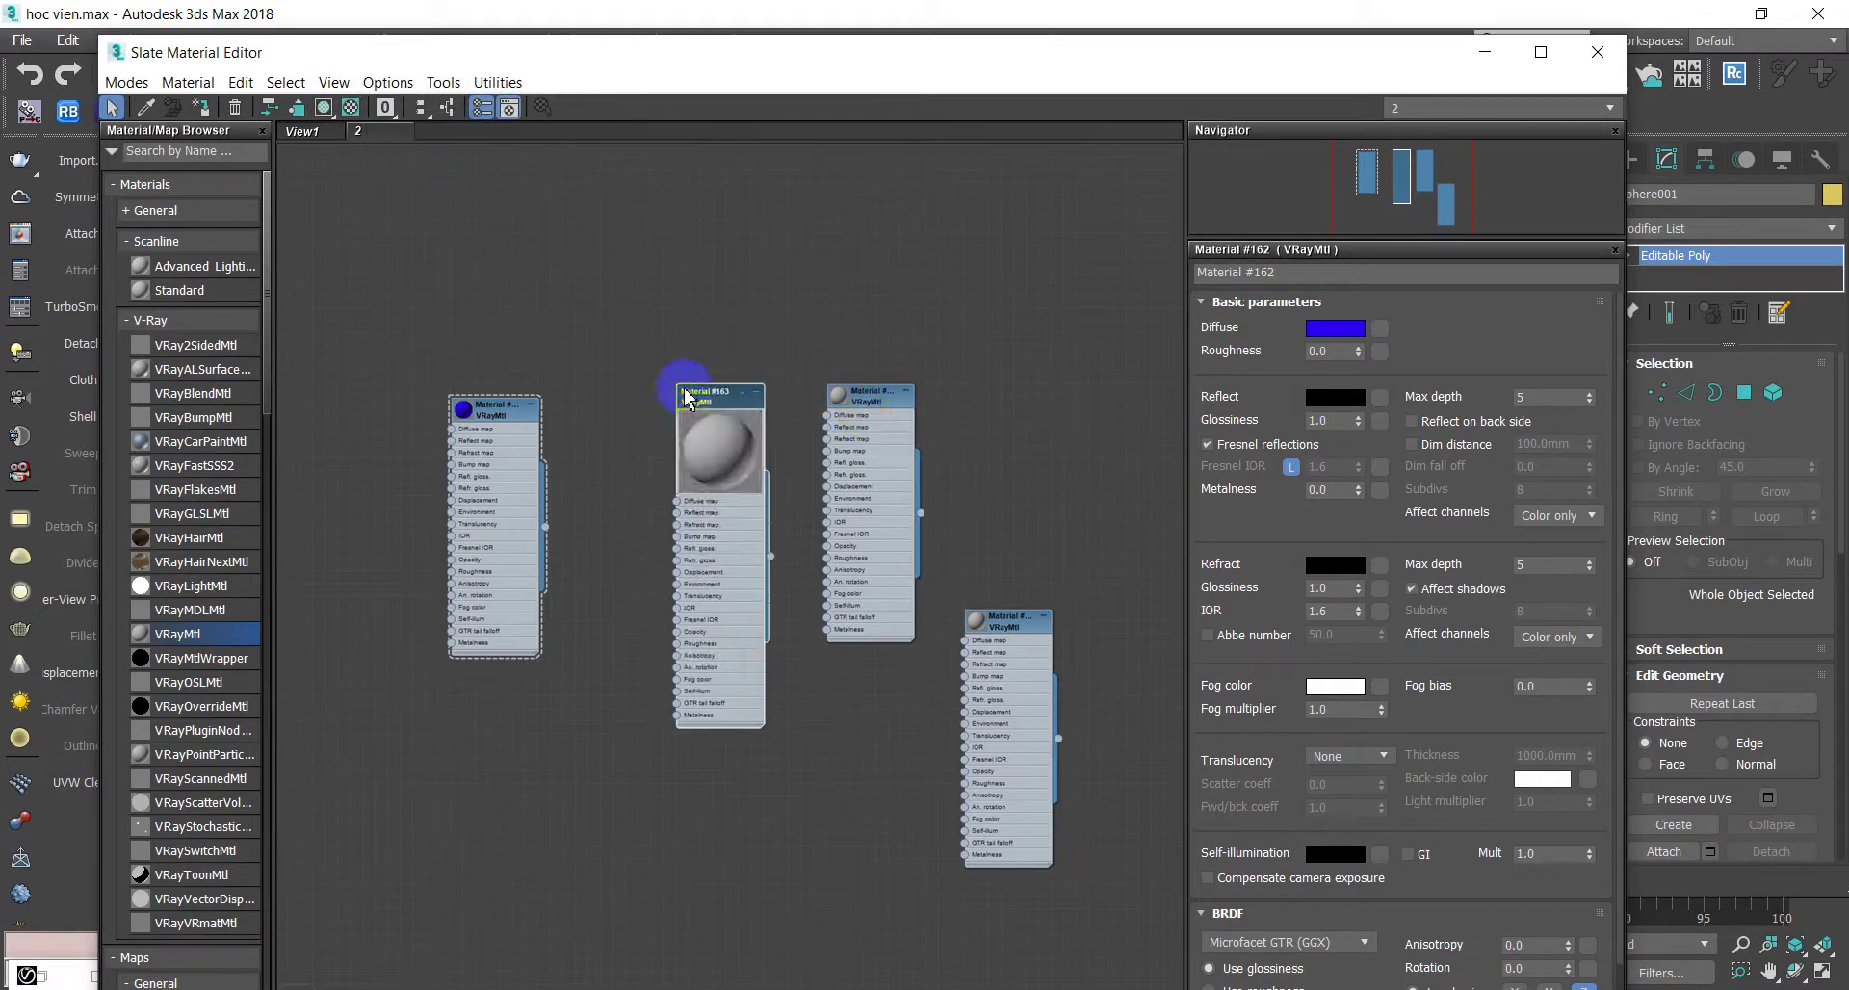
{"action": "left_click", "coordinate": [1337, 328]}
{"action": "left_click_drag", "start_coordinate": [404, 168], "coordinate": [393, 145]}
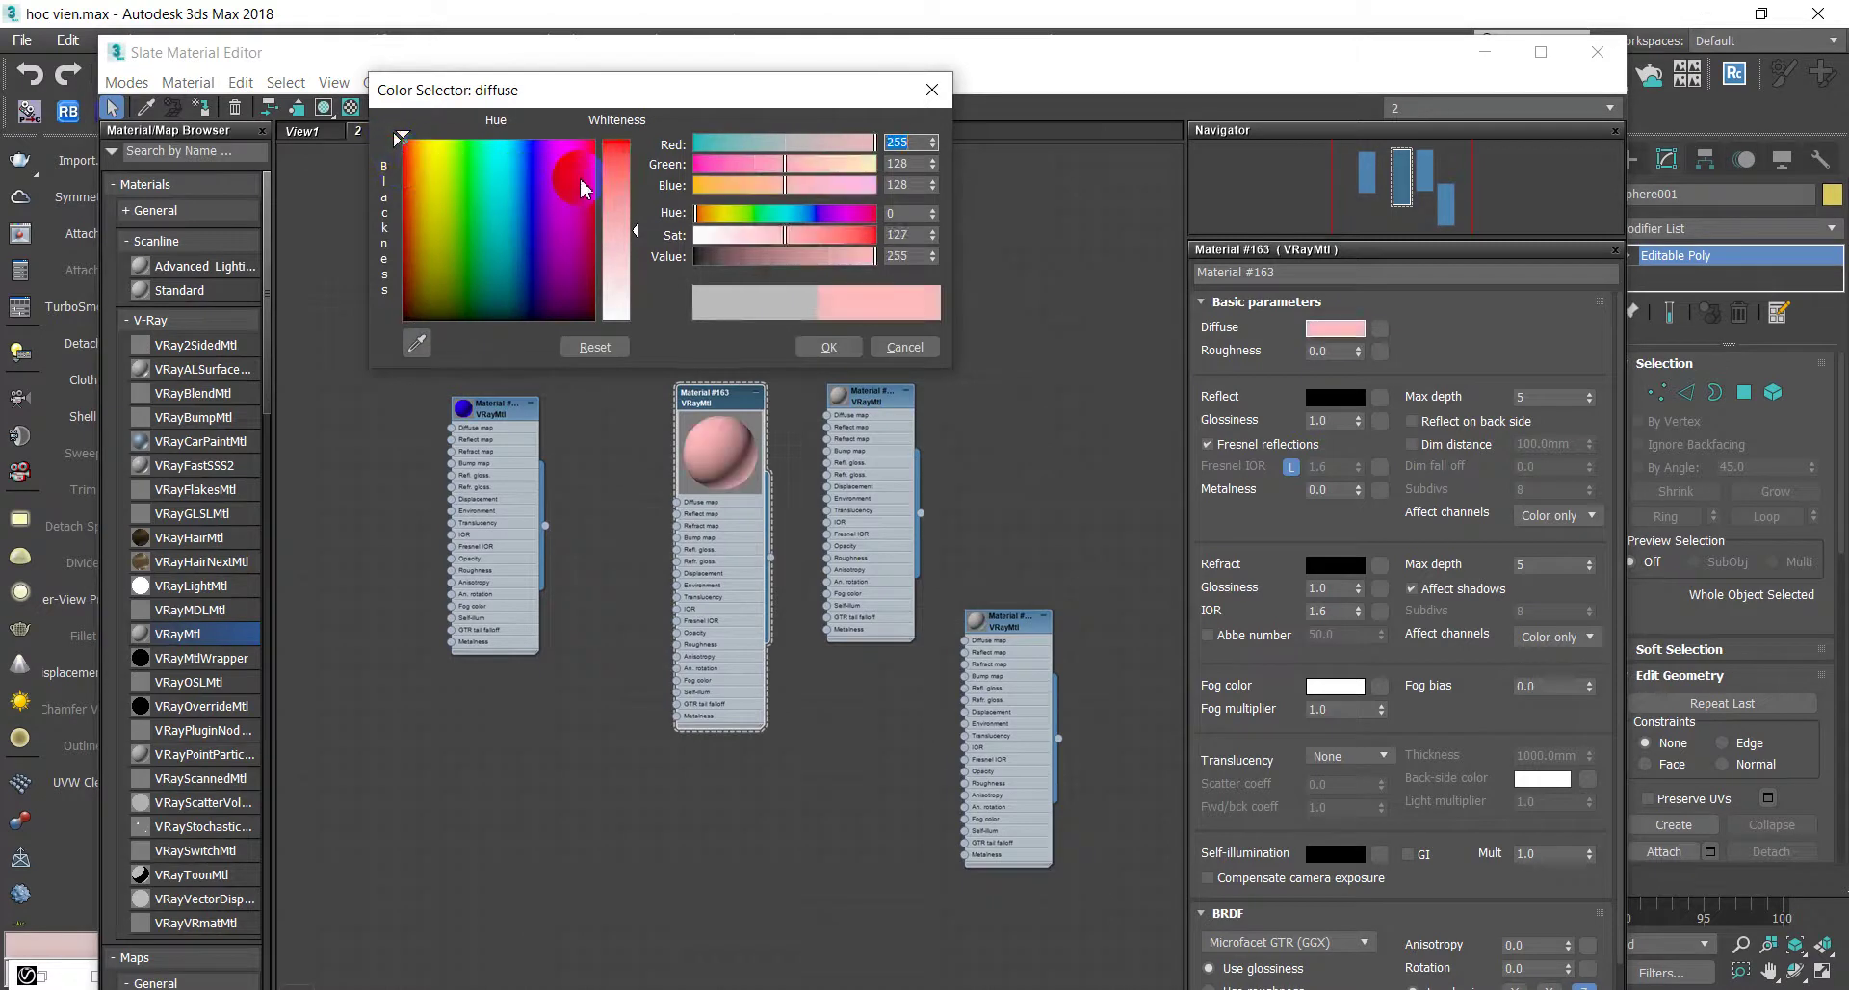
{"action": "left_click_drag", "start_coordinate": [621, 231], "coordinate": [621, 146]}
{"action": "left_click", "coordinate": [828, 349]}
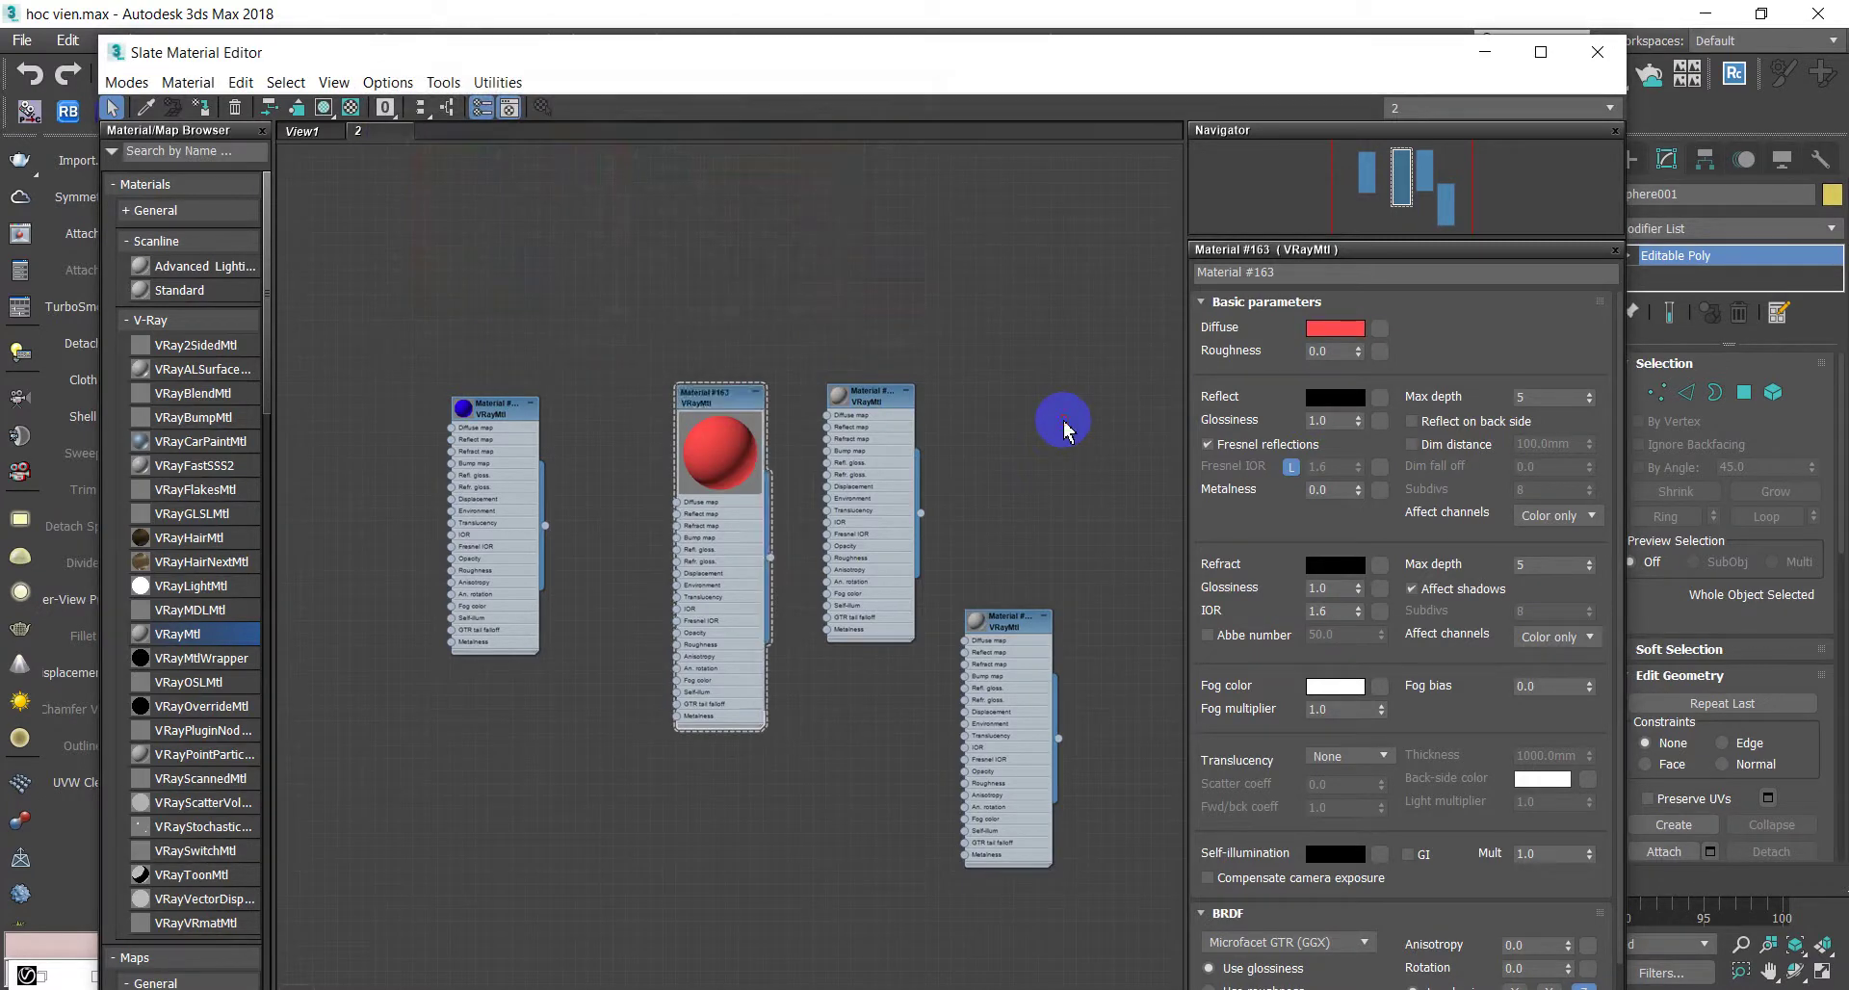
- Set Material #164's diffuse colour to light cyan
{"action": "double_click", "coordinate": [887, 395]}
{"action": "left_click", "coordinate": [1335, 327]}
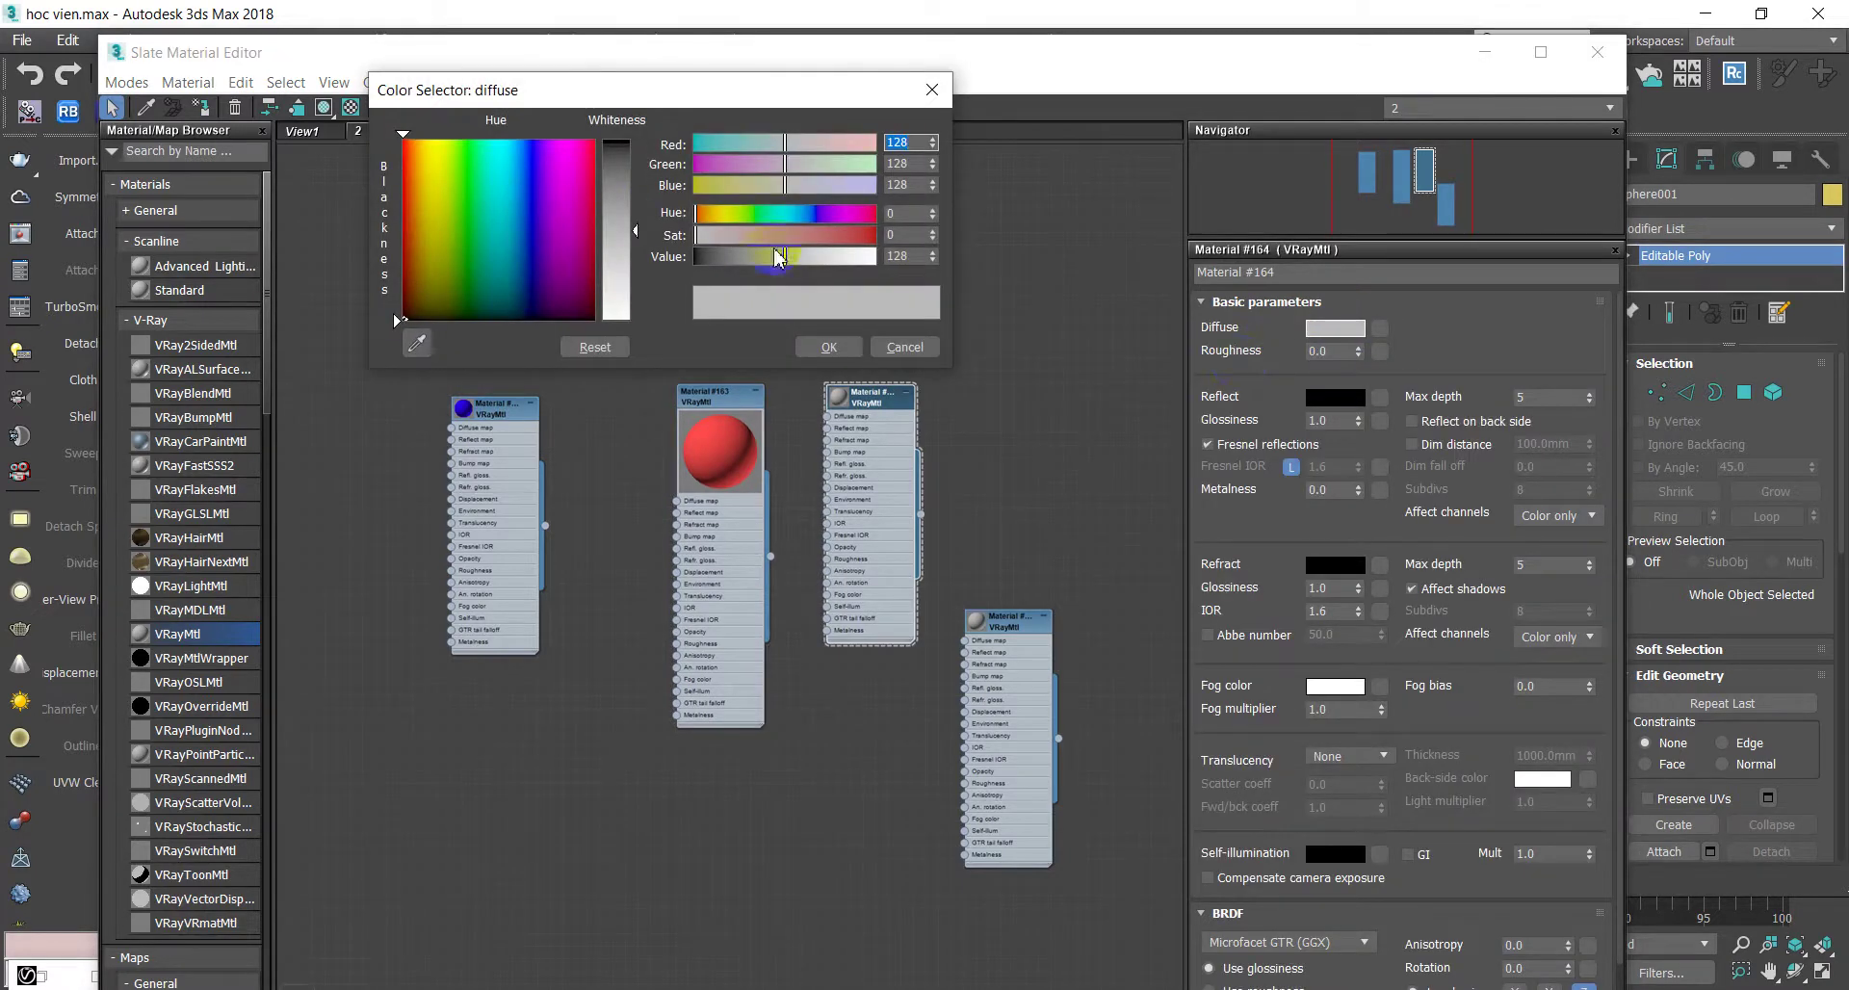
{"action": "left_click", "coordinate": [497, 166]}
{"action": "left_click", "coordinate": [742, 393]}
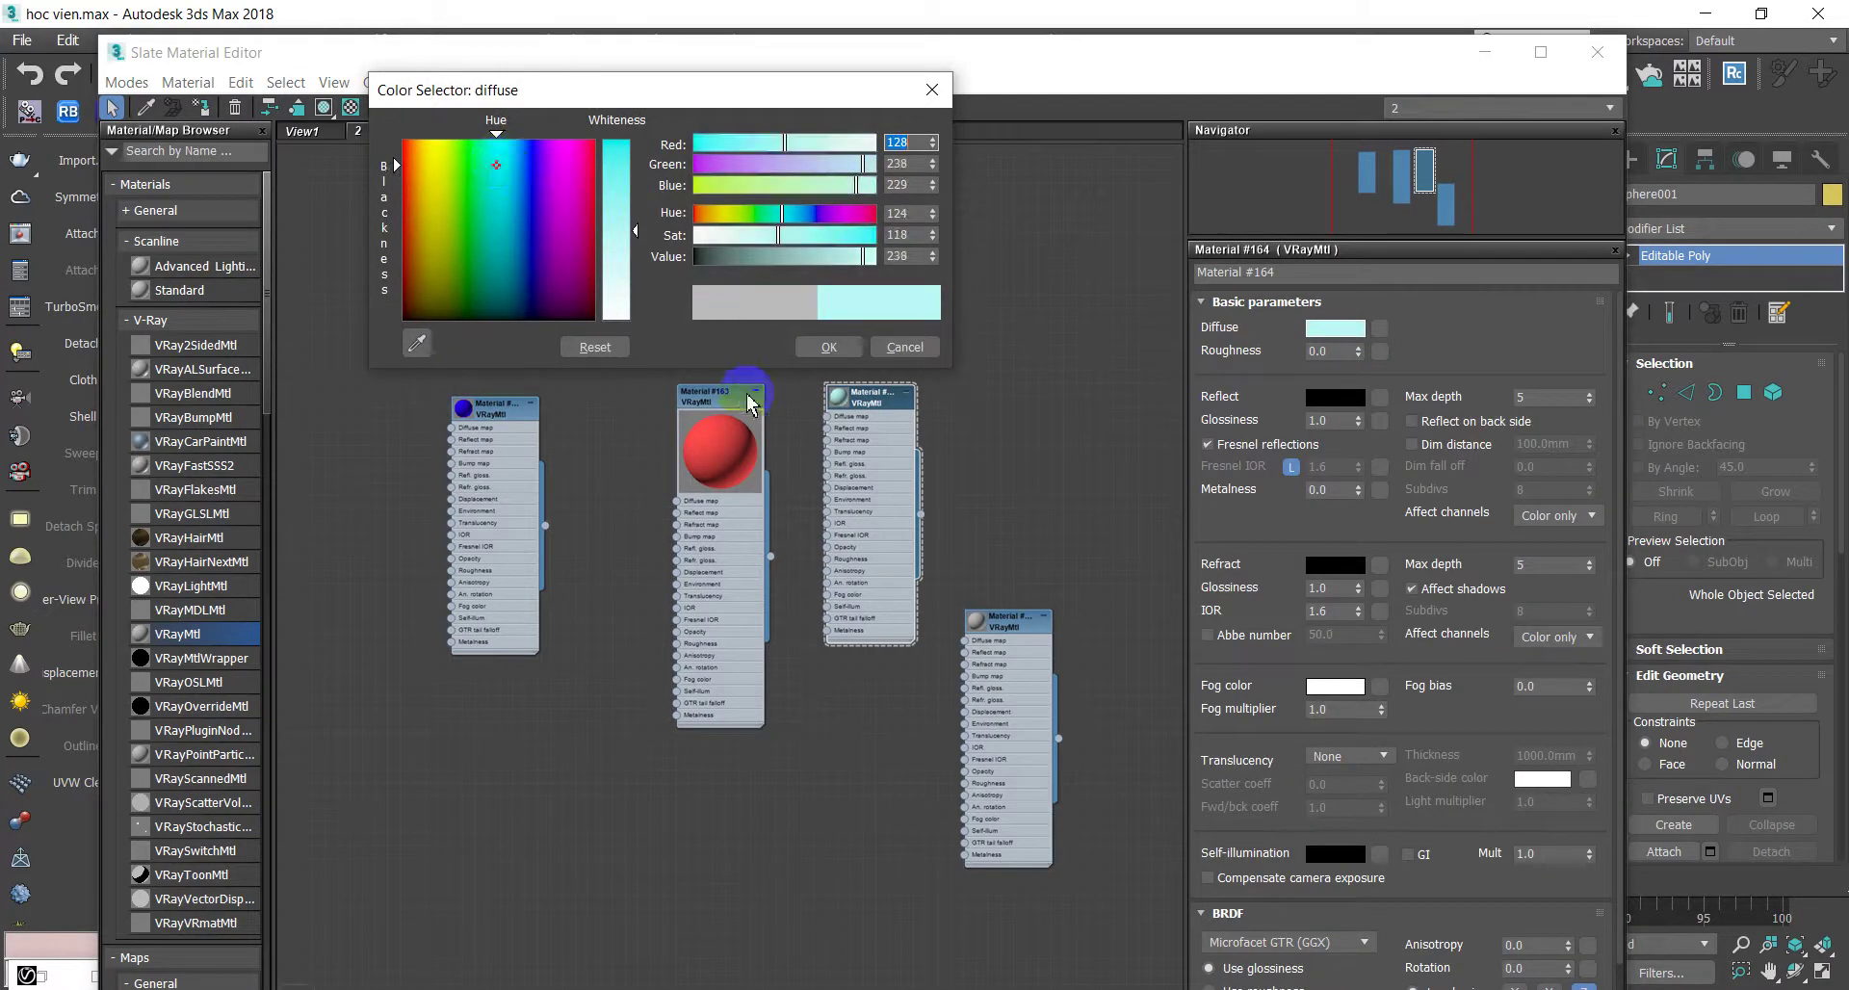
{"action": "left_click", "coordinate": [829, 349]}
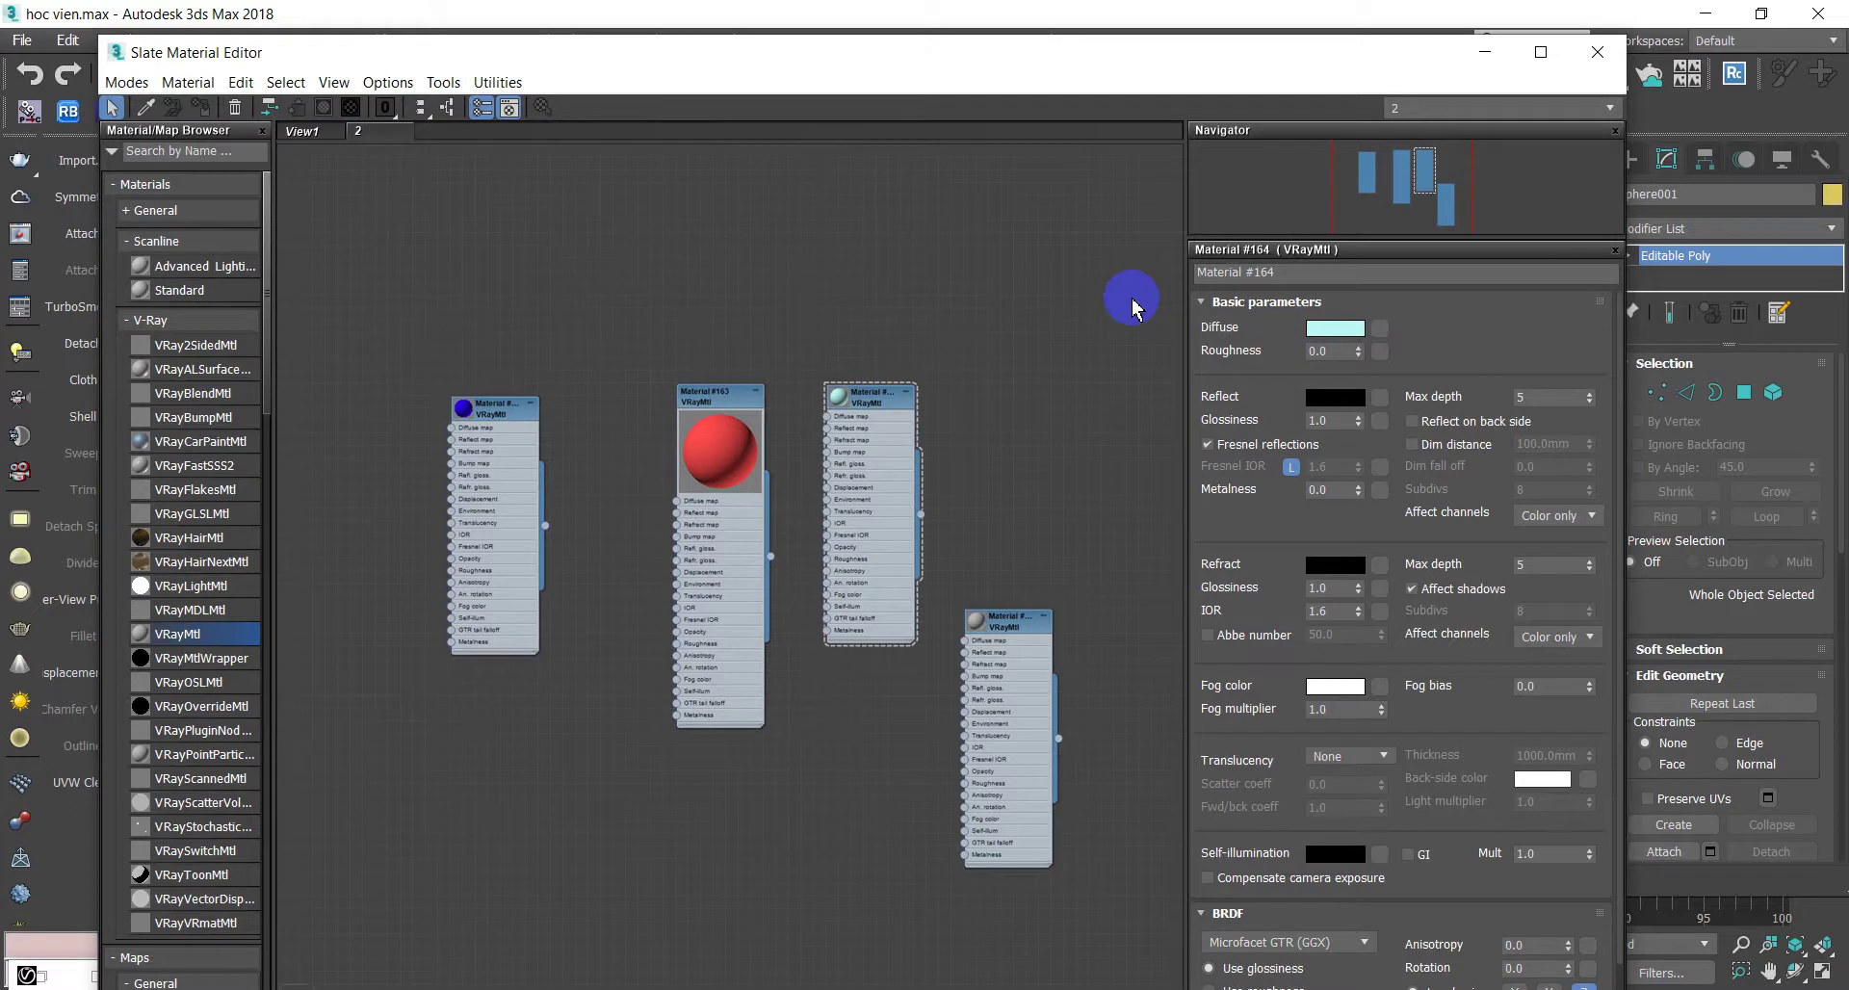
{"action": "left_click_drag", "start_coordinate": [961, 56], "coordinate": [1254, 531]}
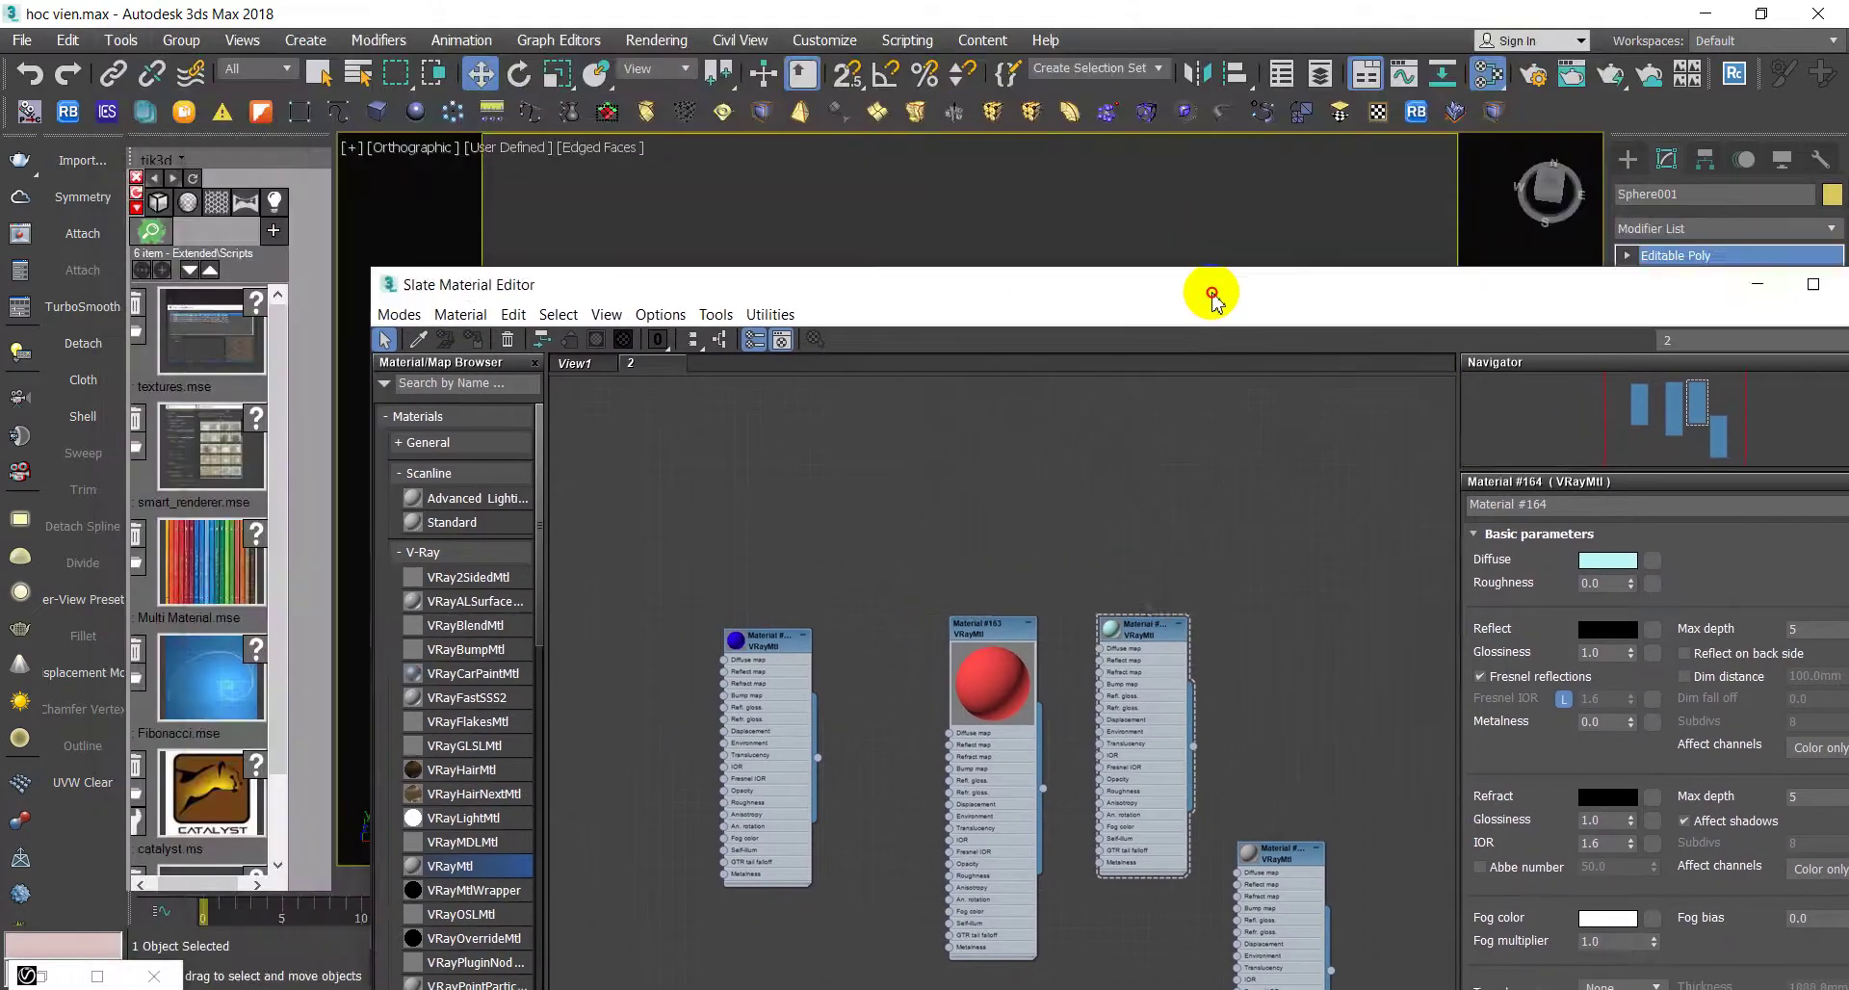
- In Polygon mode, select a patch of sphere faces and assign blue Material #162
{"action": "mouse_move", "coordinate": [1137, 342]}
{"action": "middle_mouse_down"}
{"action": "mouse_move", "coordinate": [1105, 234]}
{"action": "mouse_move", "coordinate": [1132, 234]}
{"action": "middle_mouse_up"}
{"action": "left_click", "coordinate": [1741, 392]}
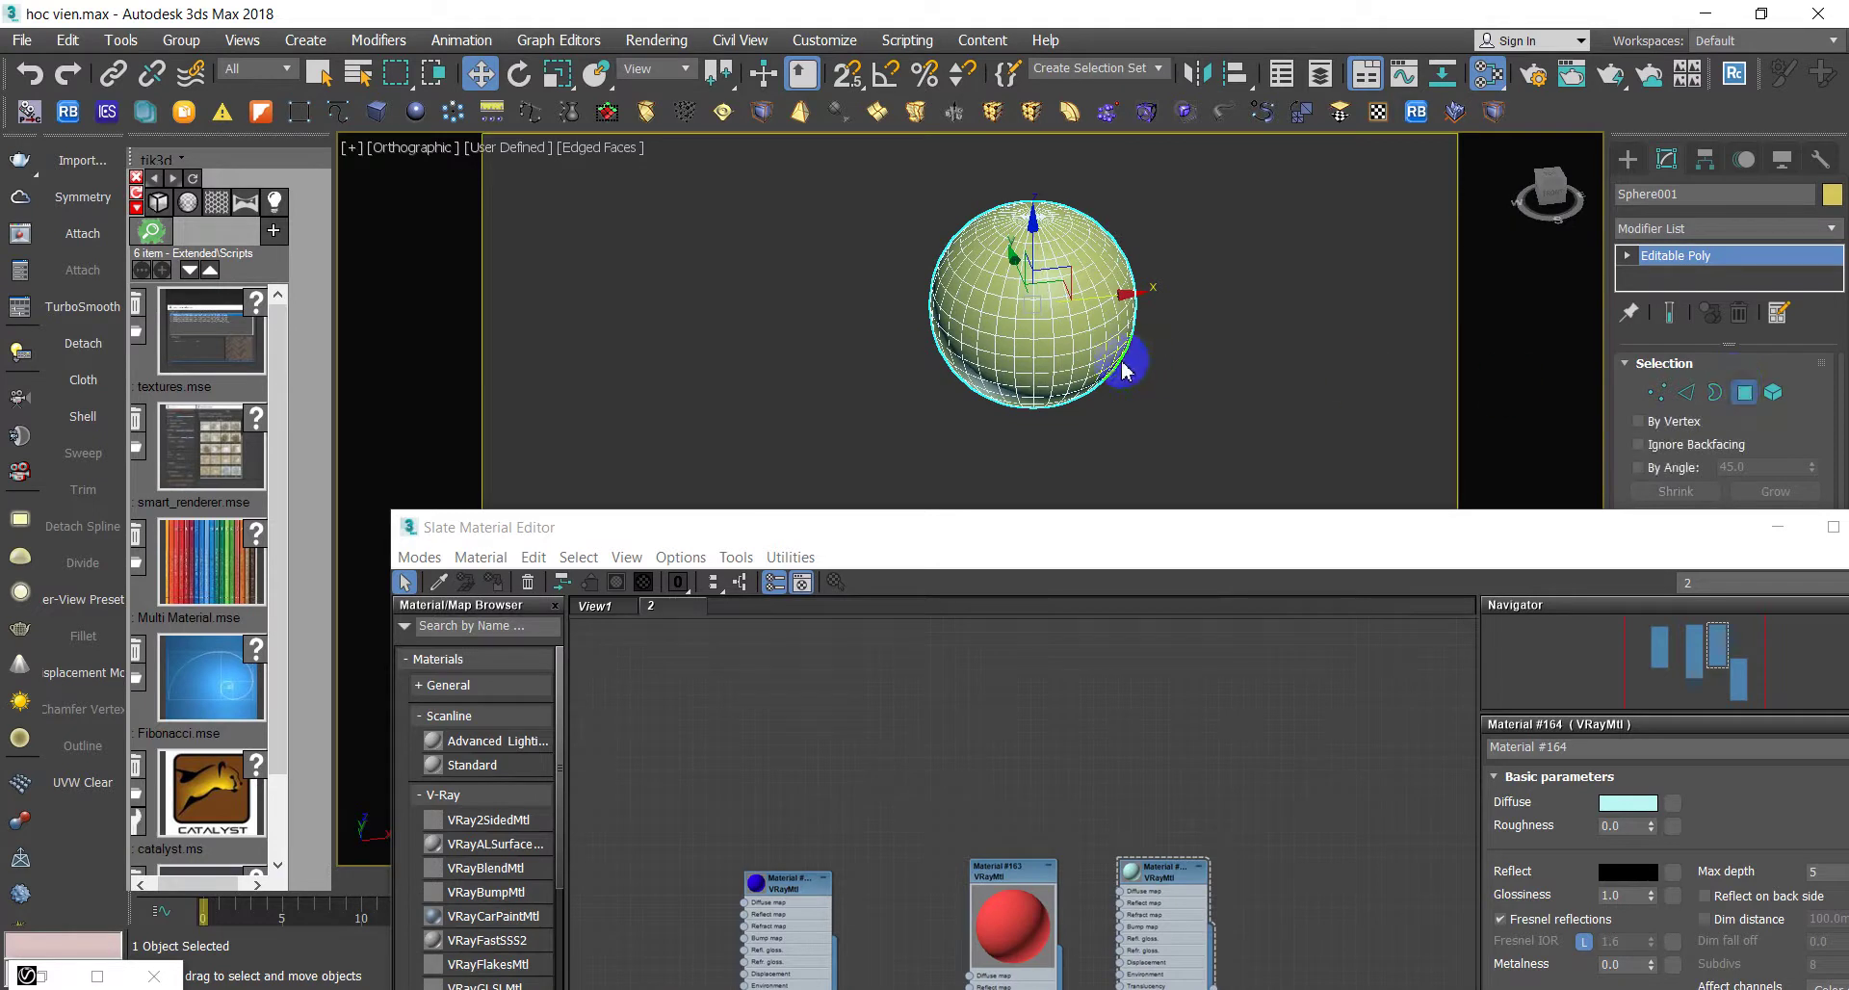
{"action": "scroll", "coordinate": [1113, 356], "scroll_direction": "up", "scroll_amount": 5}
{"action": "left_click", "coordinate": [1129, 306]}
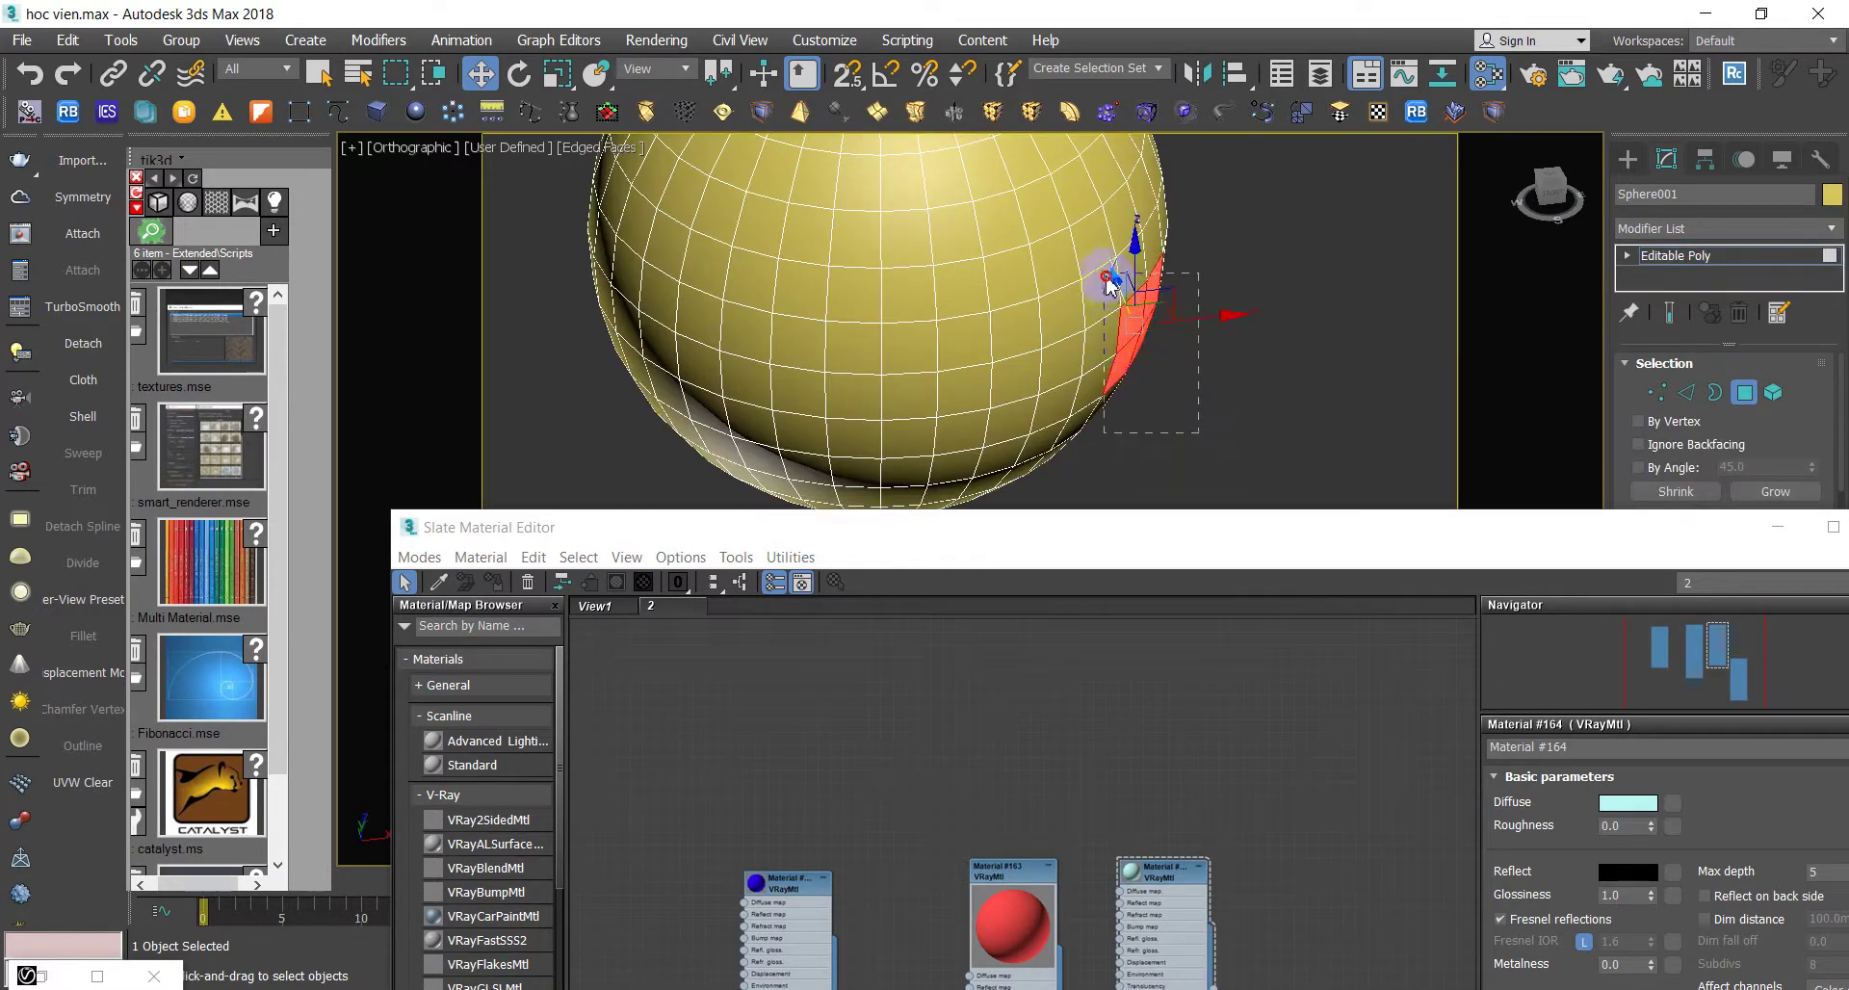
{"action": "left_click_drag", "start_coordinate": [1113, 289], "coordinate": [1093, 208]}
{"action": "left_click", "coordinate": [765, 879]}
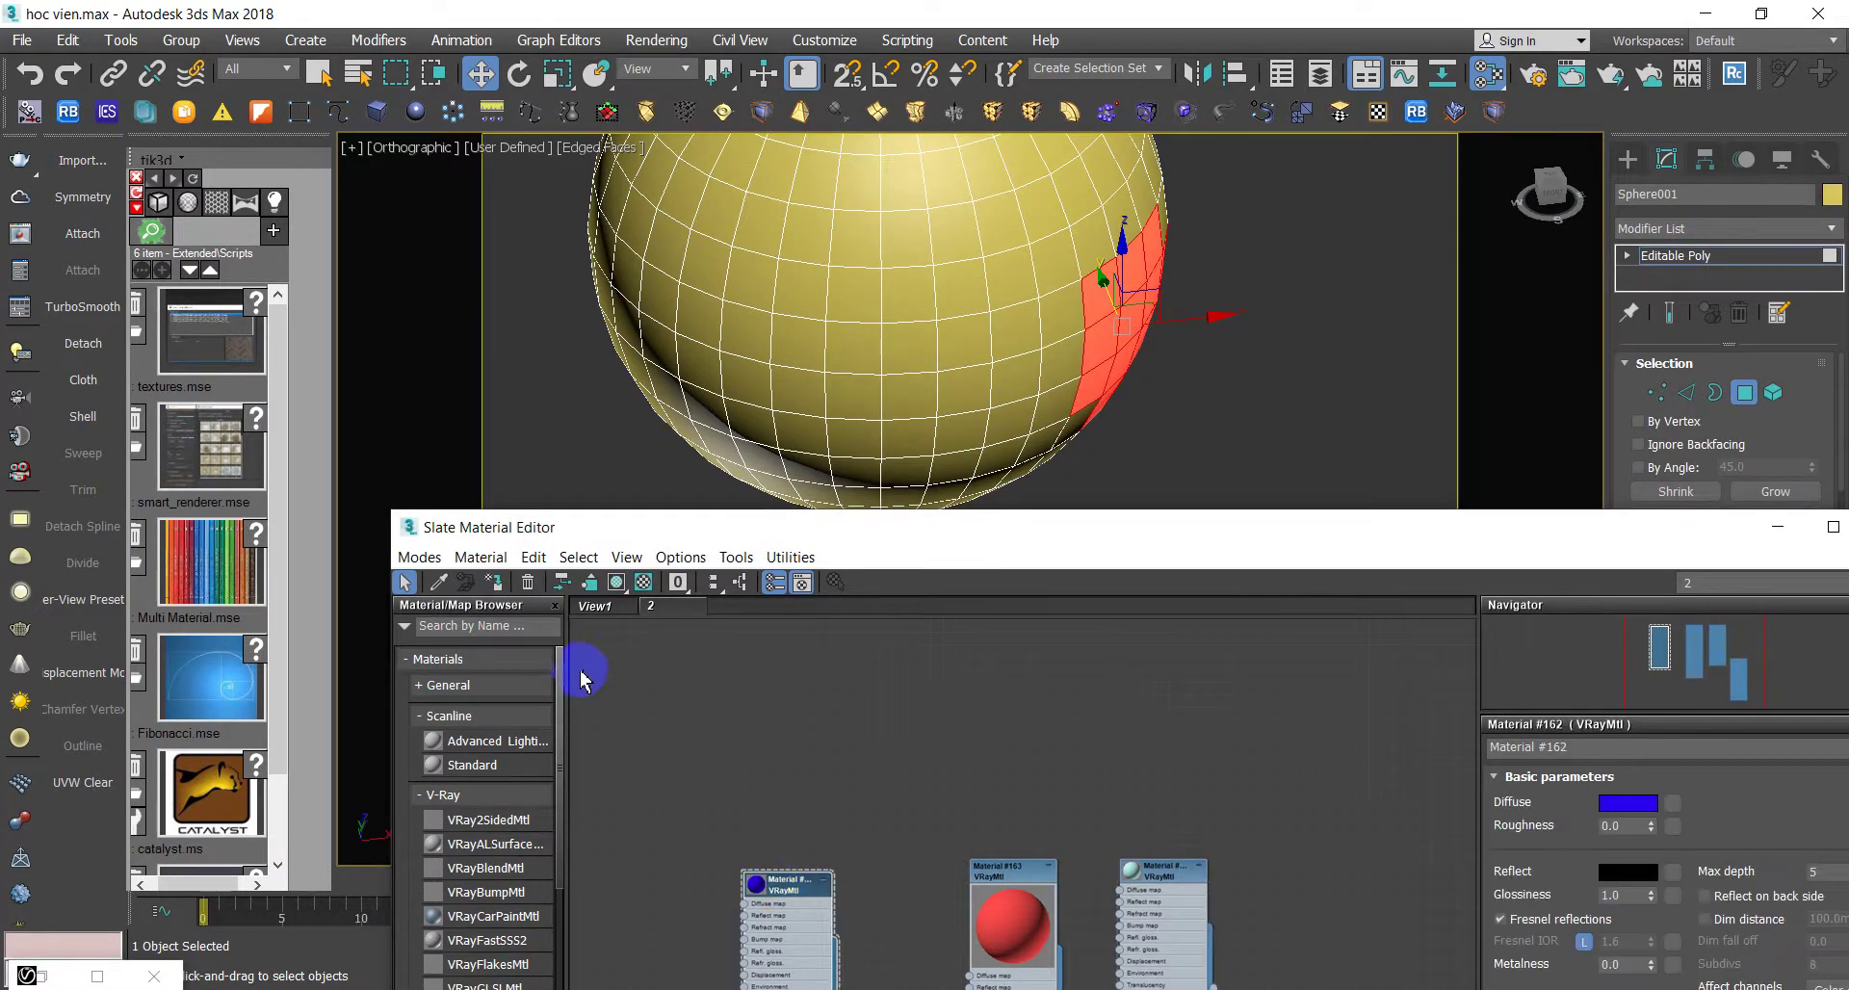
{"action": "left_click", "coordinate": [504, 583]}
- Select the sphere's top-cap faces and give them red Material #163
{"action": "scroll", "coordinate": [1262, 452], "scroll_direction": "down", "scroll_amount": 5}
{"action": "left_click_drag", "start_coordinate": [992, 289], "coordinate": [1117, 370]}
{"action": "left_click", "coordinate": [1030, 881]}
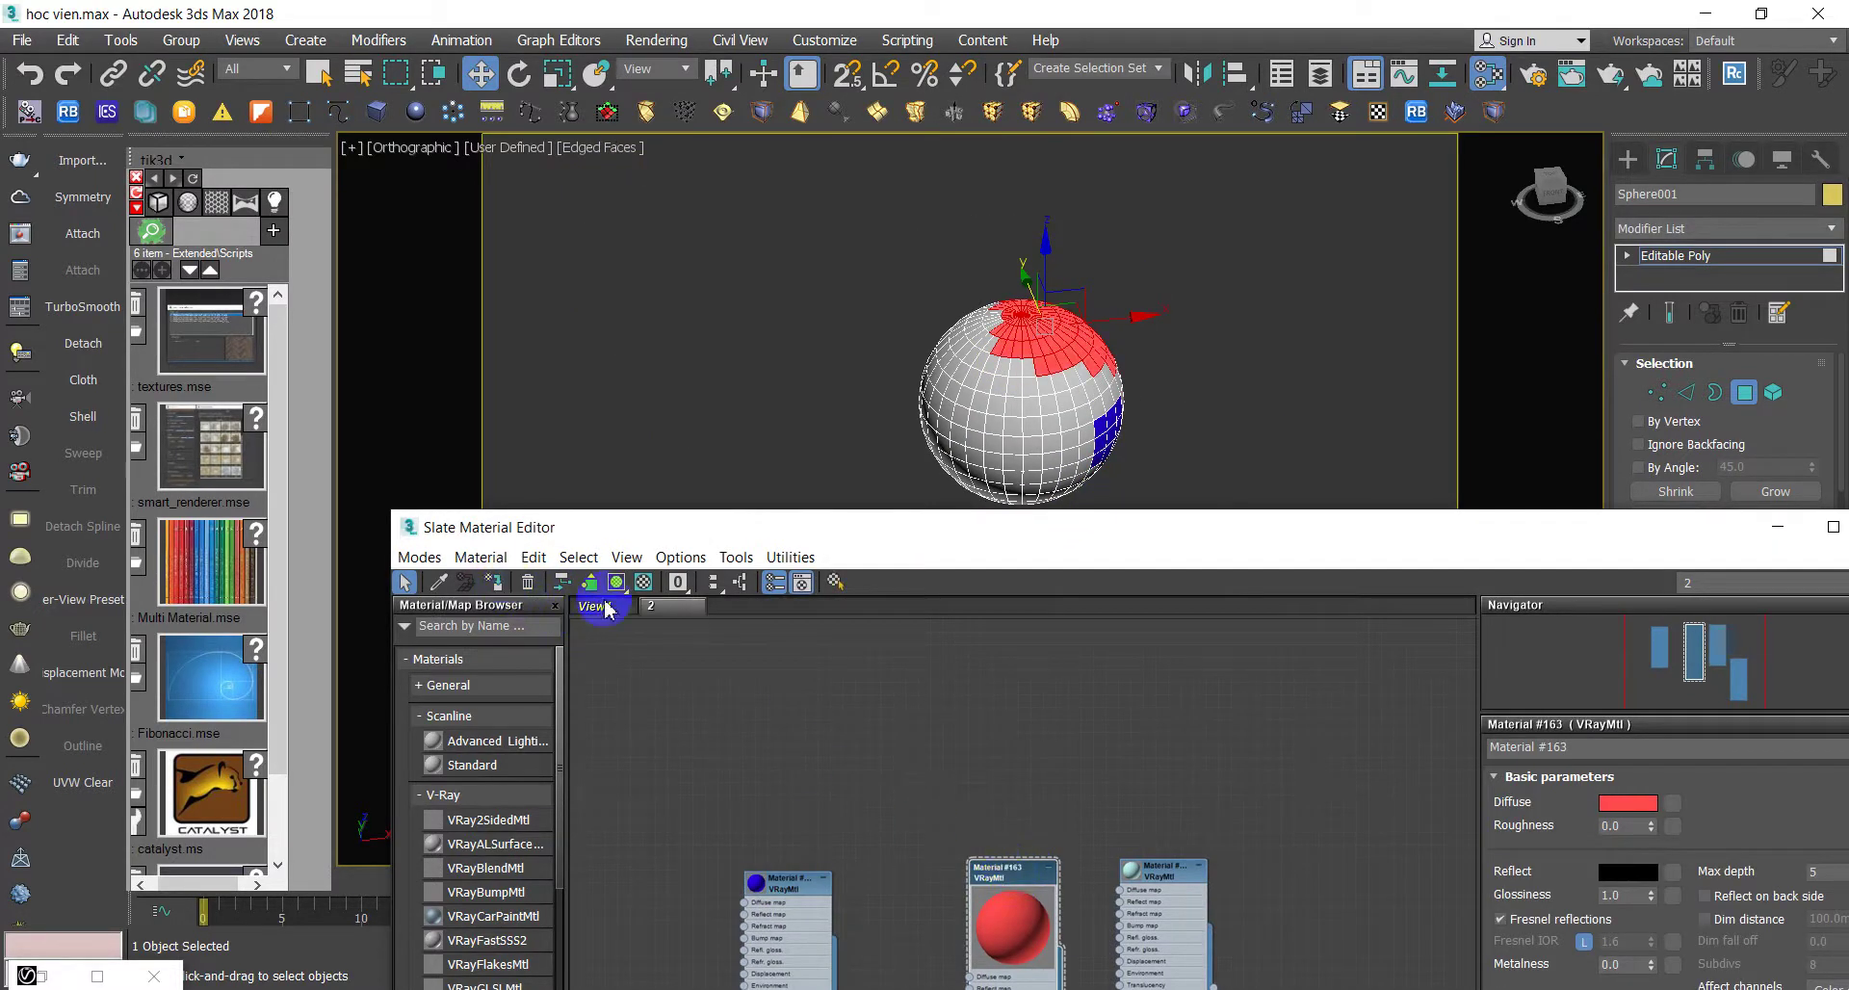
{"action": "middle_click_drag", "start_coordinate": [1036, 700], "coordinate": [1021, 631]}
- Select a patch on the sphere's left and assign light cyan Material #164
{"action": "left_click_drag", "start_coordinate": [878, 321], "coordinate": [970, 427]}
{"action": "left_click", "coordinate": [1028, 732]}
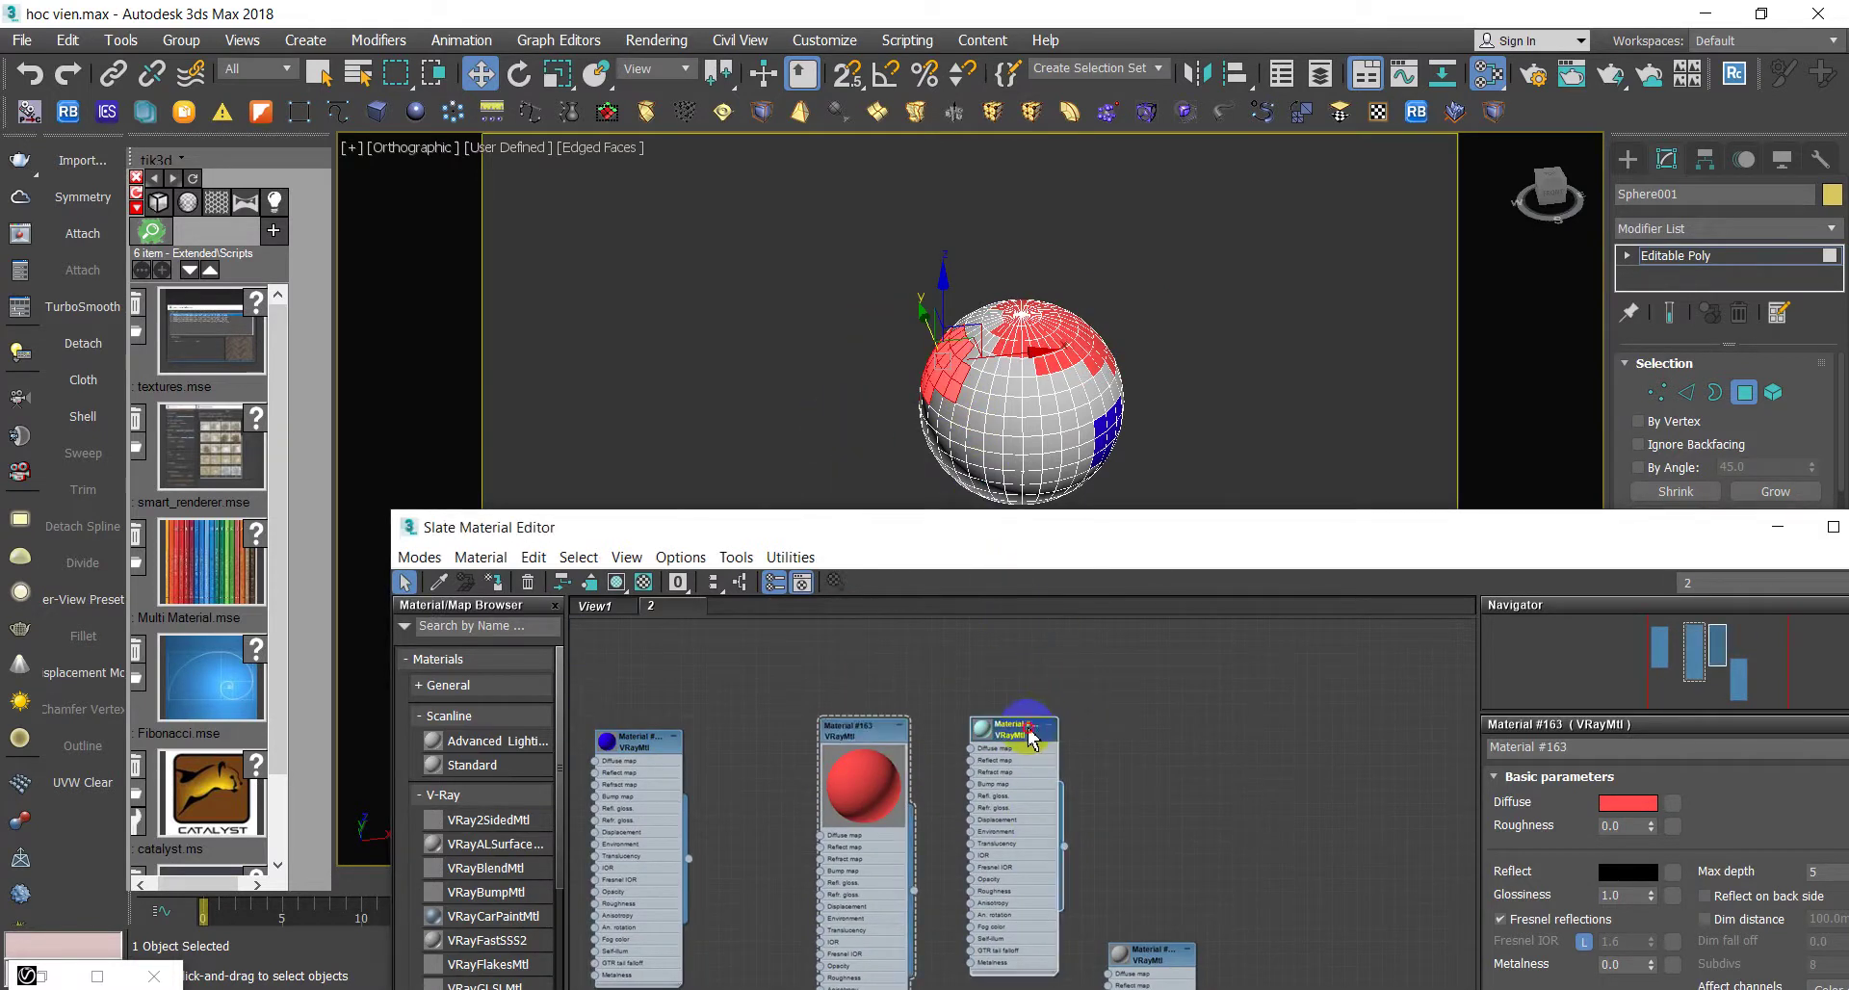
{"action": "double_click", "coordinate": [1029, 739]}
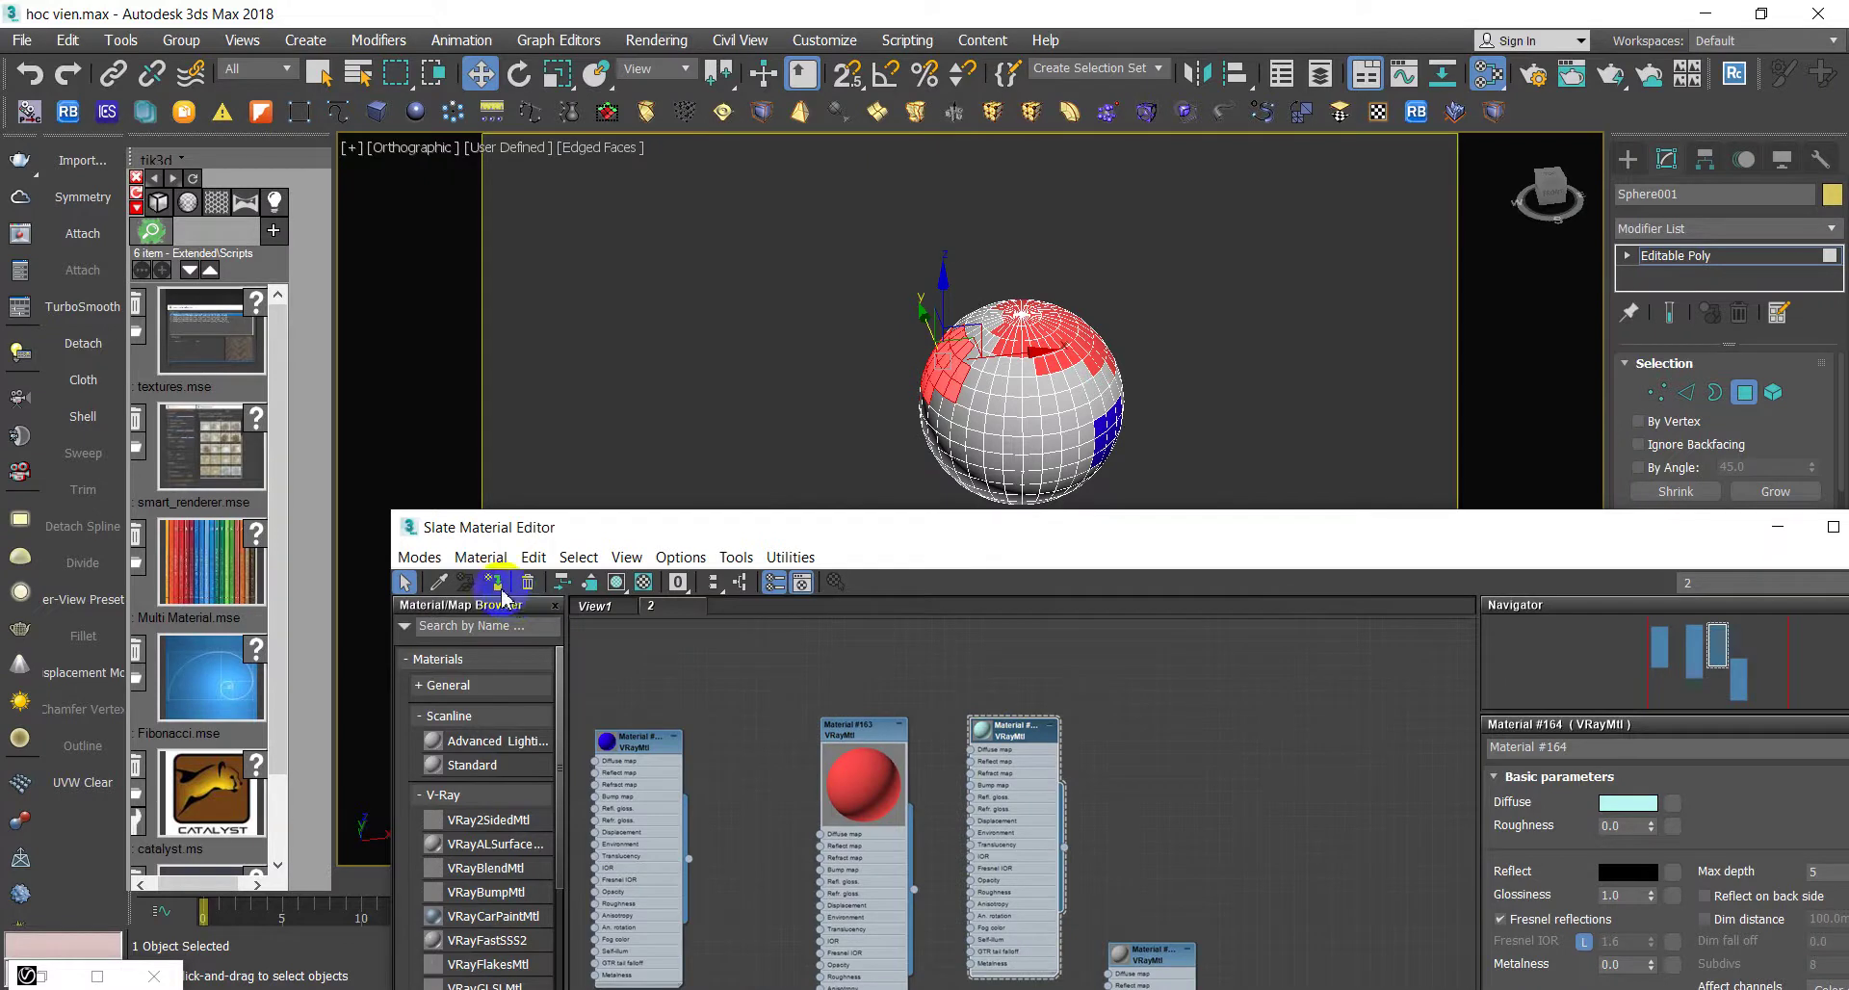
{"action": "left_click", "coordinate": [498, 594]}
{"action": "left_click", "coordinate": [706, 344]}
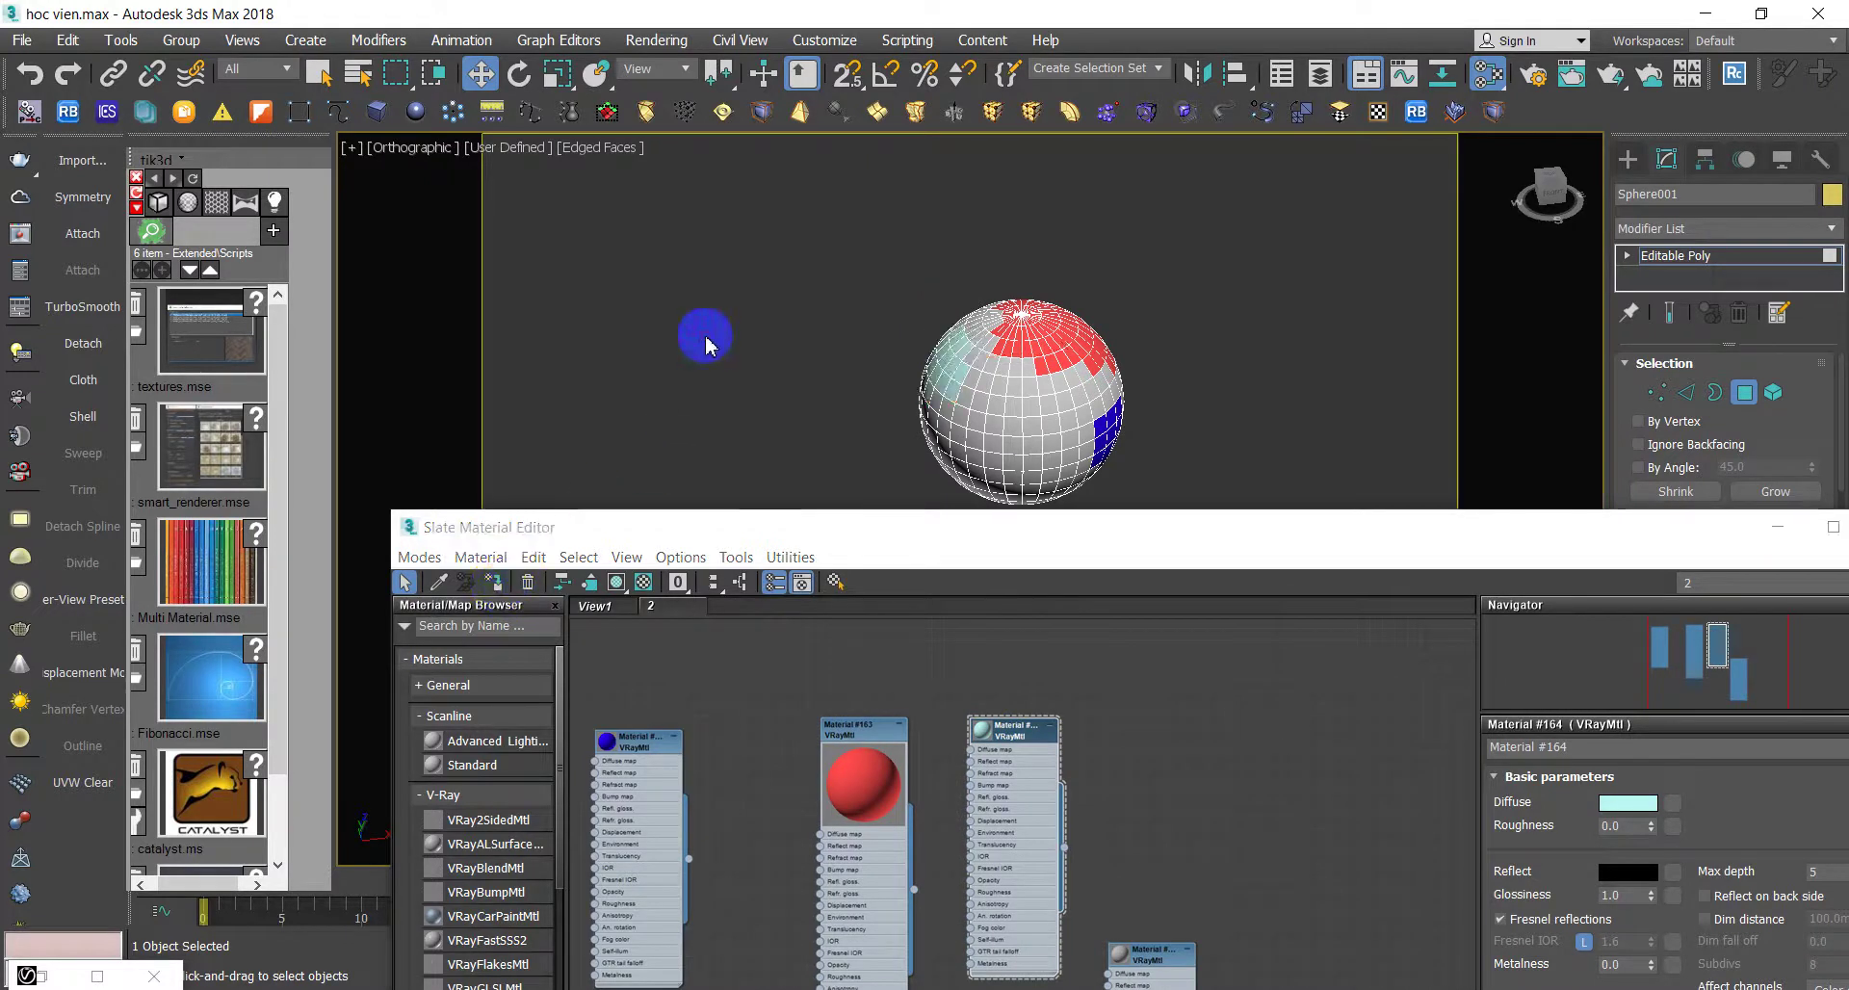
- Close the material editor and orbit the sphere to inspect the coloured patches
{"action": "left_click", "coordinate": [1412, 554]}
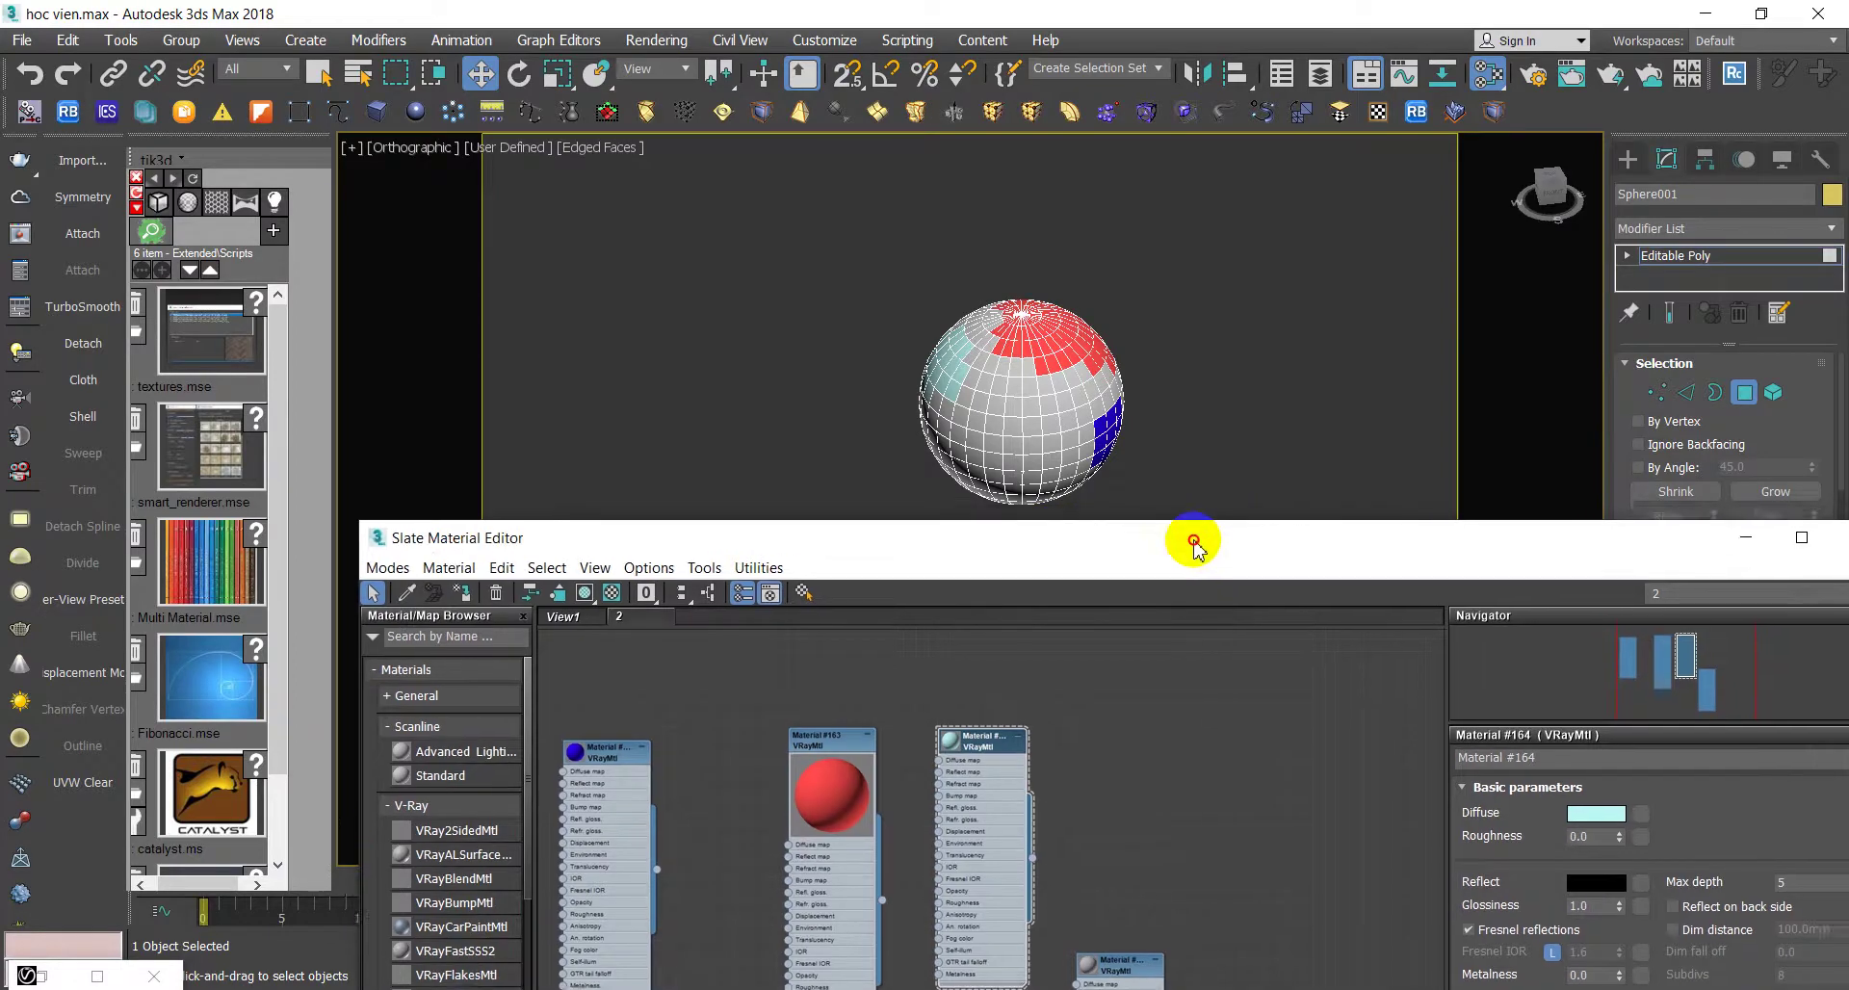
{"action": "left_click_drag", "start_coordinate": [1239, 530], "coordinate": [868, 506]}
{"action": "left_click", "coordinate": [1519, 503]}
{"action": "scroll", "coordinate": [1081, 330], "scroll_direction": "up", "scroll_amount": 10}
{"action": "scroll", "coordinate": [1063, 403], "scroll_direction": "down", "scroll_amount": 5}
{"action": "mouse_move", "coordinate": [1063, 402]}
{"action": "middle_mouse_down", "text": "alt"}
{"action": "mouse_move", "coordinate": [1134, 500]}
{"action": "mouse_move", "coordinate": [1415, 442]}
{"action": "mouse_move", "coordinate": [1342, 392]}
{"action": "mouse_move", "coordinate": [1167, 433]}
{"action": "mouse_move", "coordinate": [962, 413]}
{"action": "middle_mouse_up", "text": "alt"}
{"action": "scroll", "coordinate": [937, 430], "scroll_direction": "down", "scroll_amount": 3}
{"action": "scroll", "coordinate": [937, 429], "scroll_direction": "down", "scroll_amount": 3}
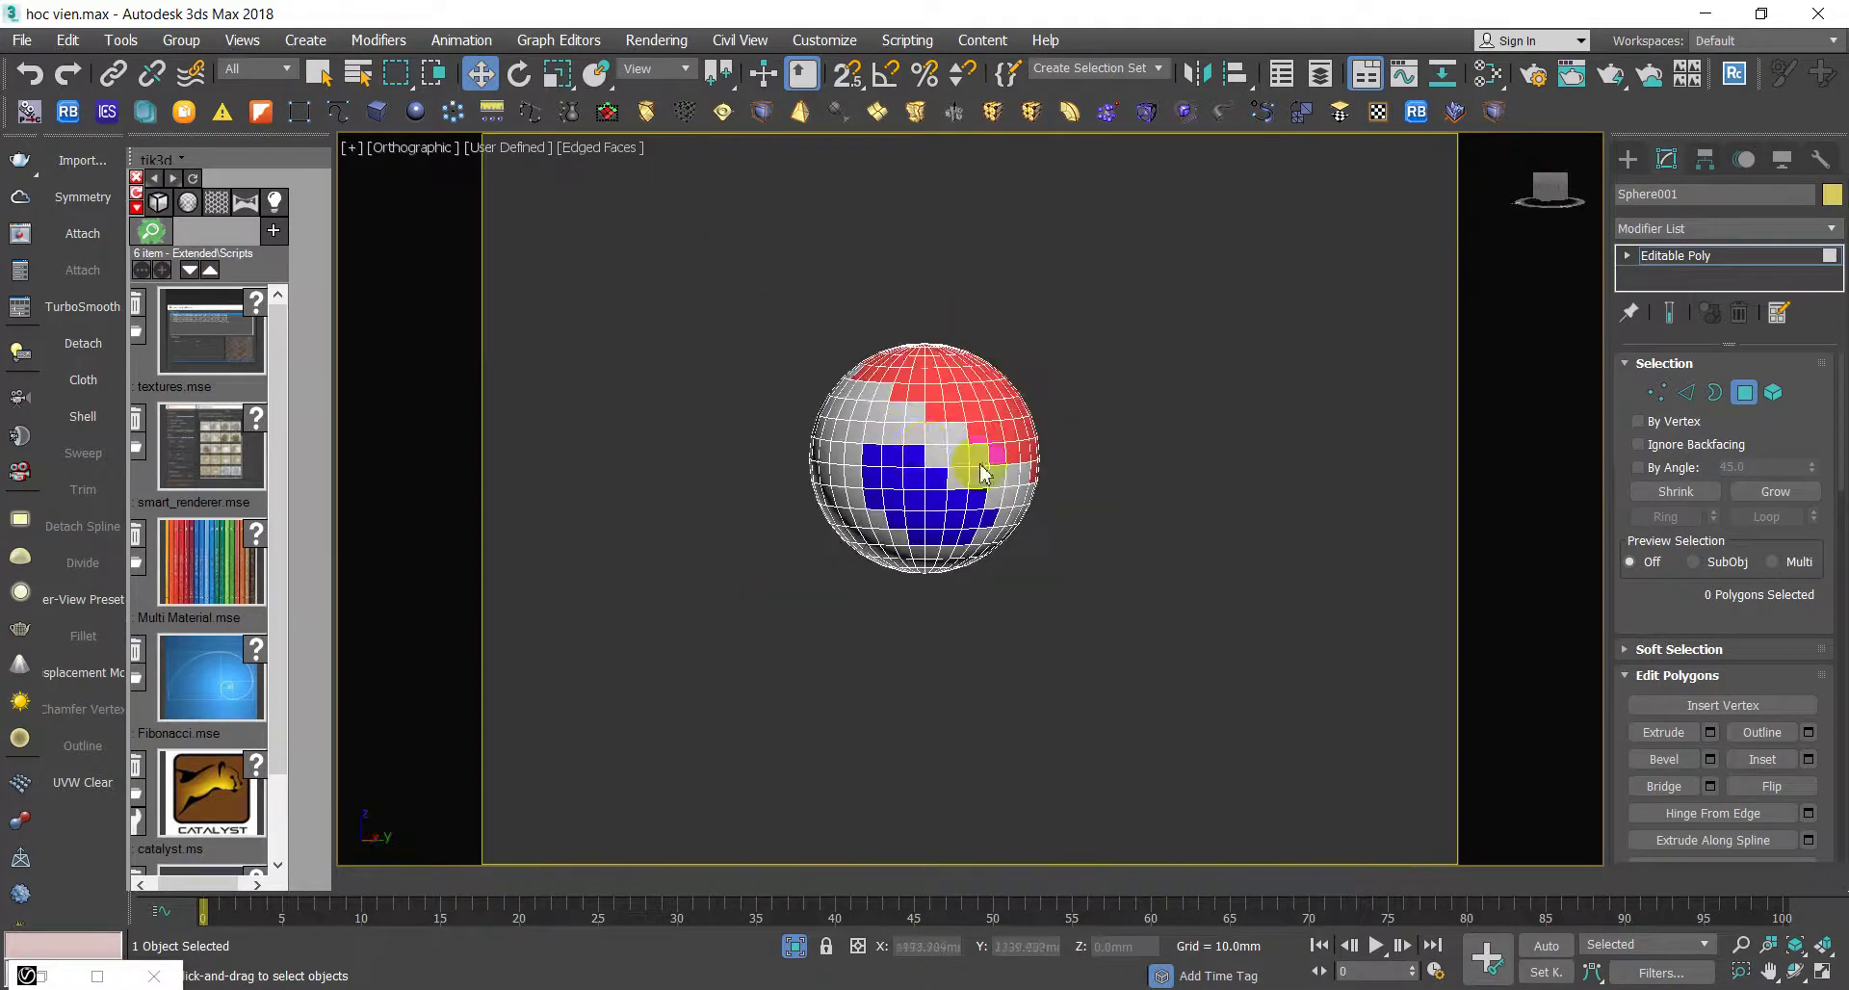
{"action": "scroll", "coordinate": [1035, 518], "scroll_direction": "up", "scroll_amount": 3}
- Reopen the Slate Material Editor and reposition its window
{"action": "key", "text": "m"}
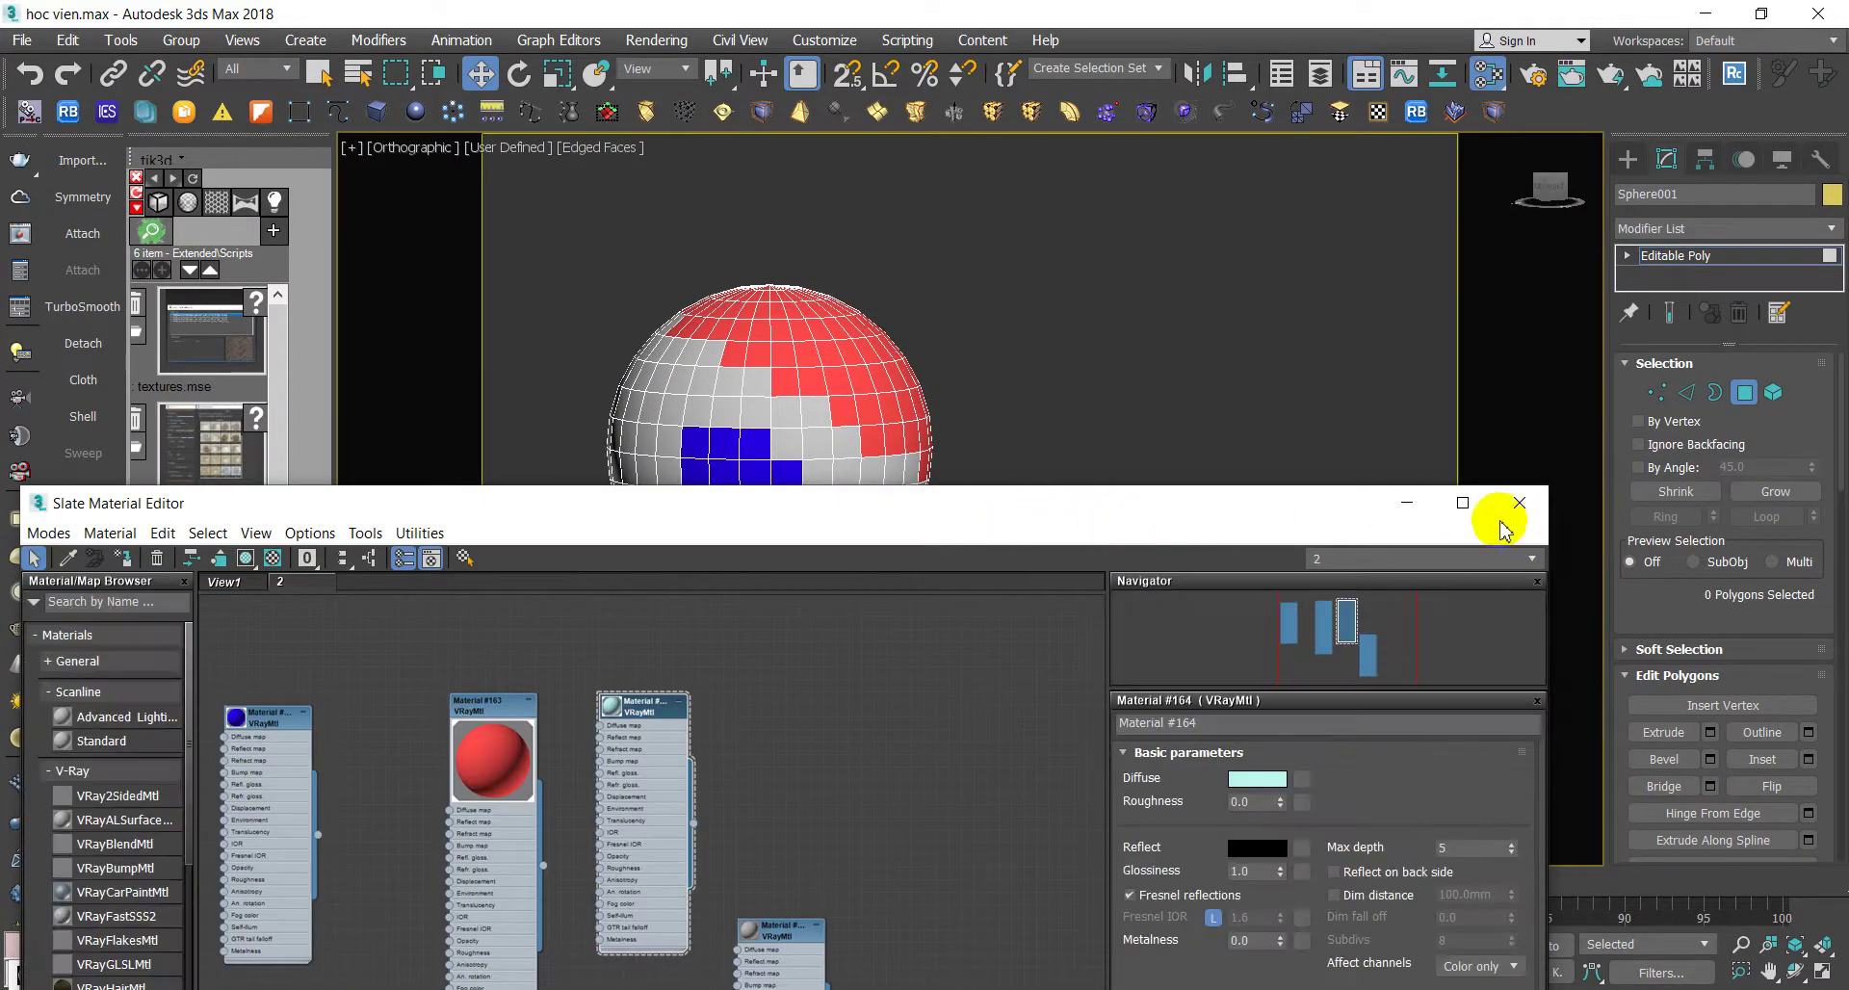
{"action": "left_click", "coordinate": [1447, 515]}
{"action": "mouse_move", "coordinate": [1024, 598]}
{"action": "middle_mouse_down"}
{"action": "mouse_move", "coordinate": [1123, 363]}
{"action": "mouse_move", "coordinate": [1502, 363]}
{"action": "middle_mouse_up"}
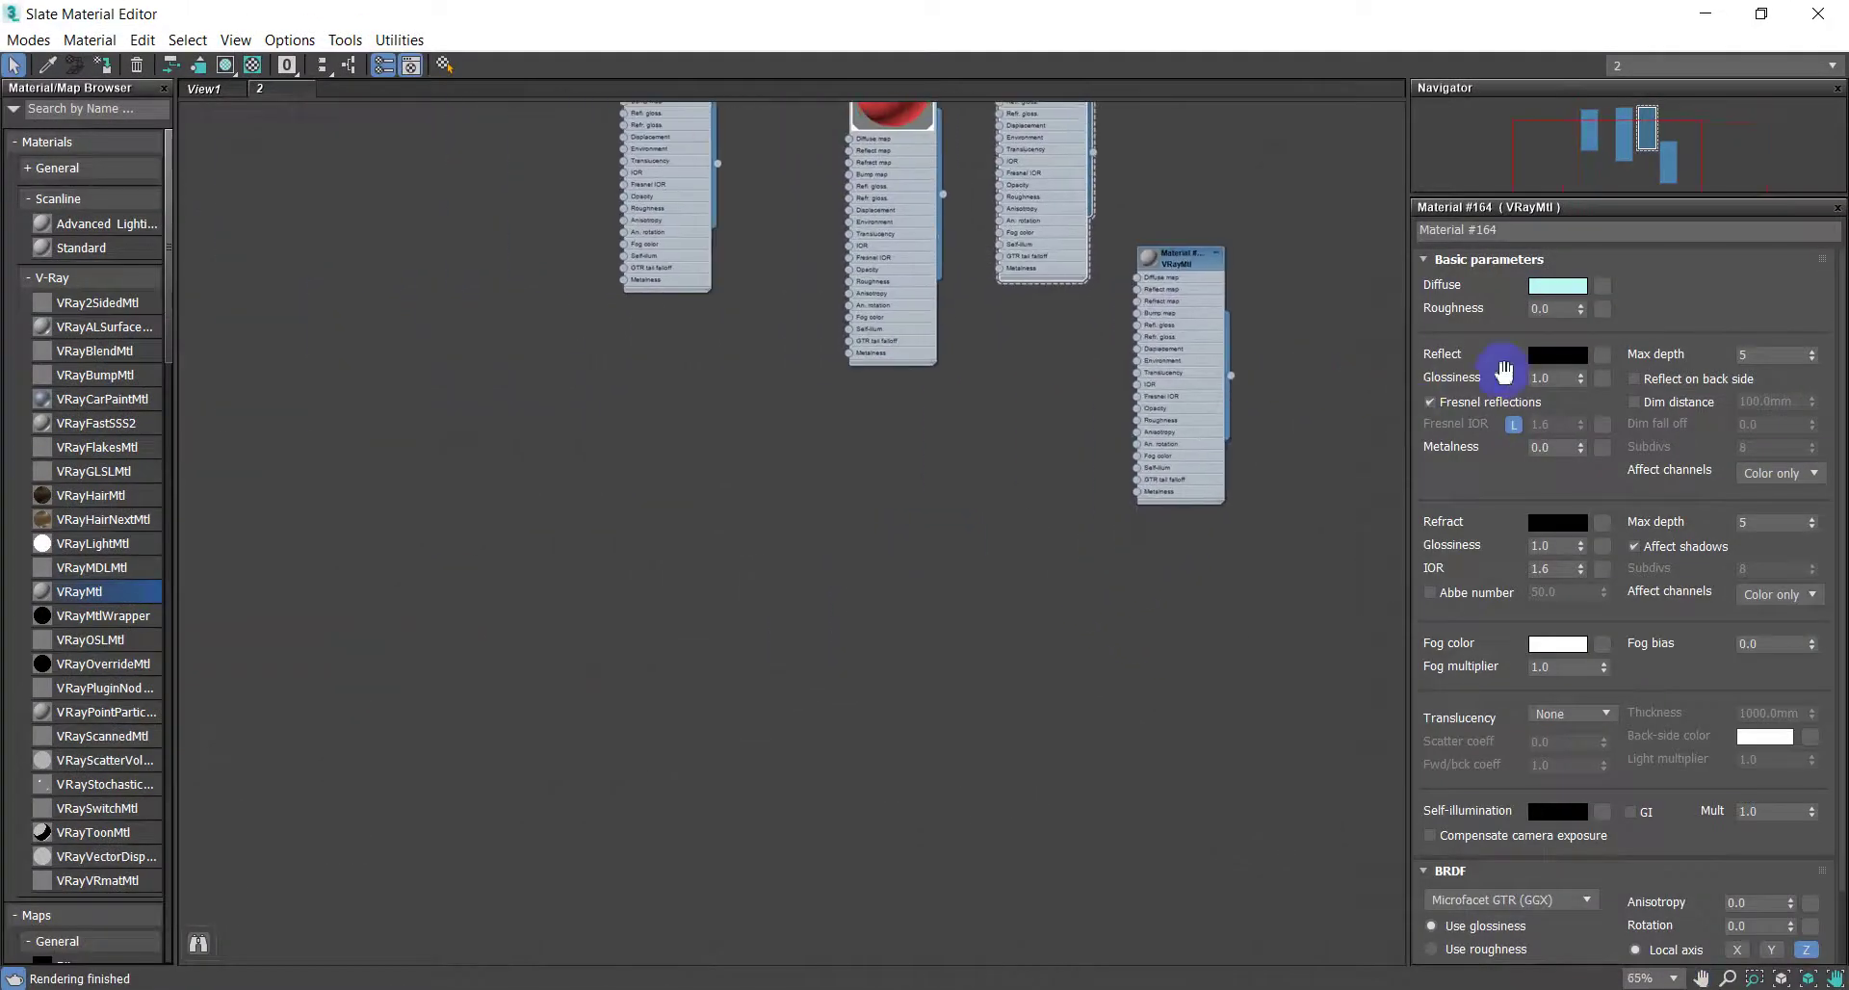
{"action": "scroll", "coordinate": [1546, 299], "scroll_direction": "down", "scroll_amount": 1}
{"action": "scroll", "coordinate": [1546, 298], "scroll_direction": "down", "scroll_amount": 1}
{"action": "left_click", "coordinate": [1759, 14]}
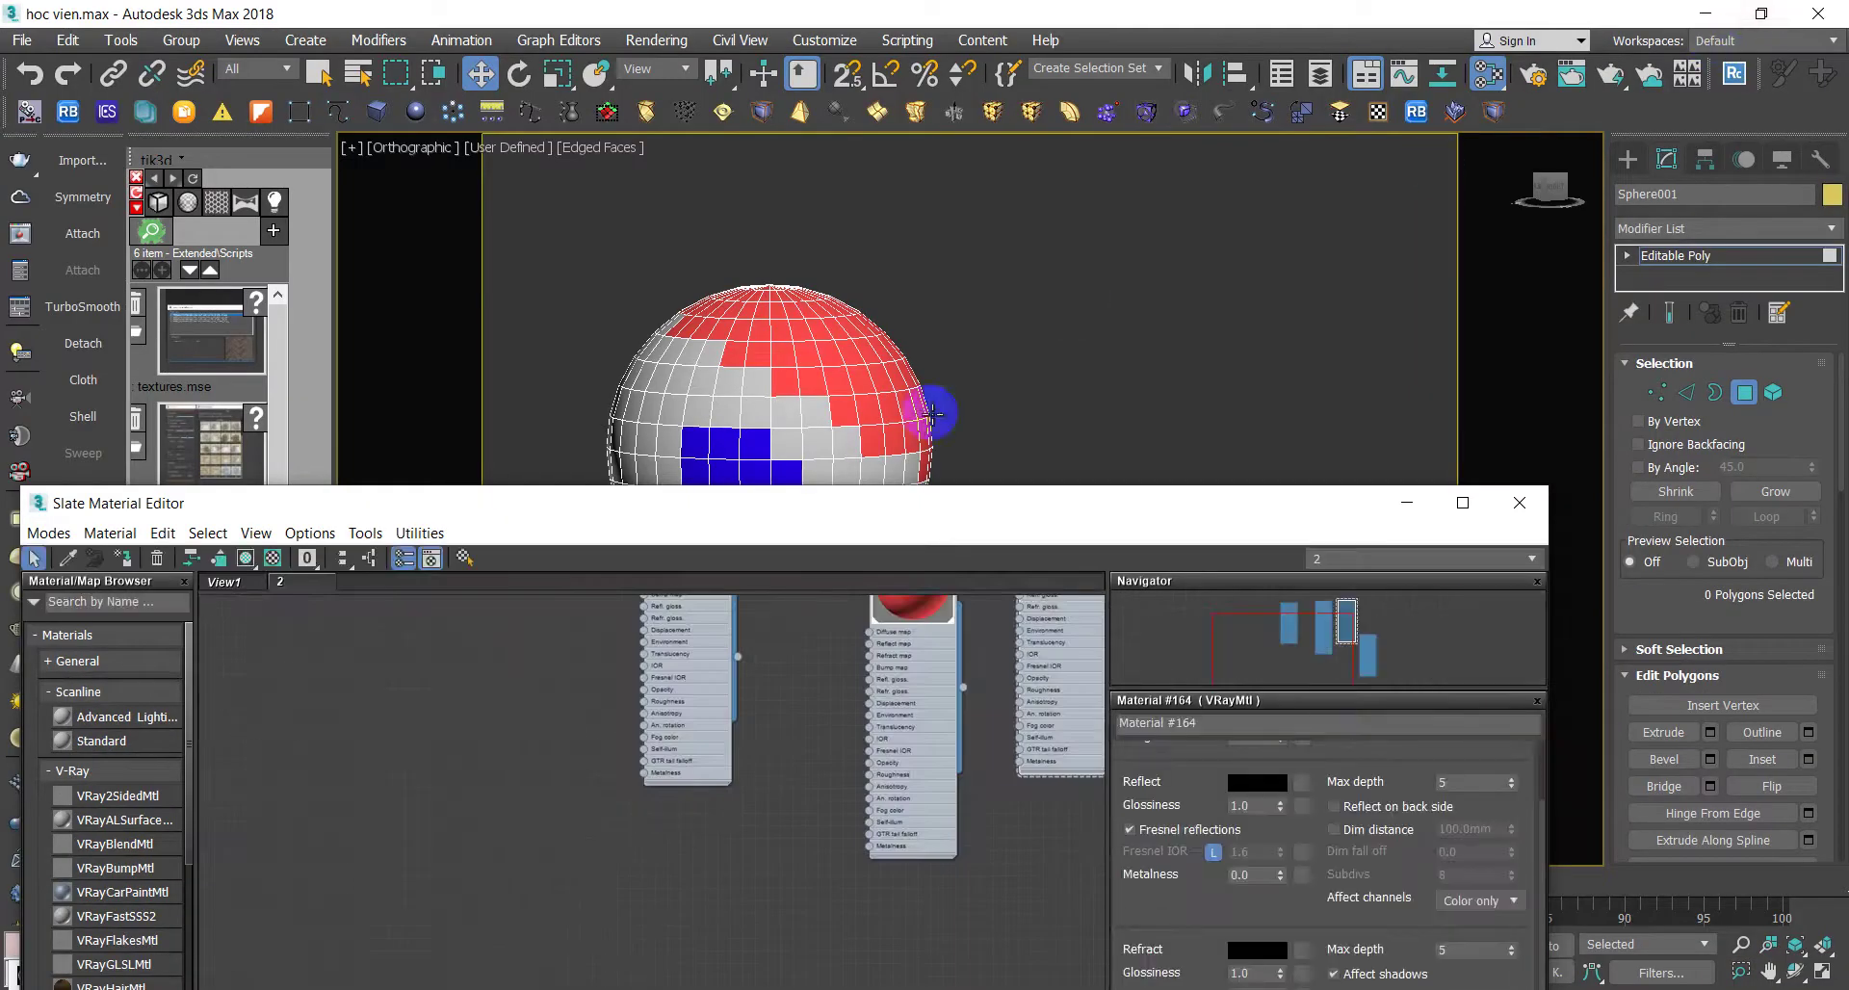
{"action": "left_click_drag", "start_coordinate": [951, 502], "coordinate": [1400, 275]}
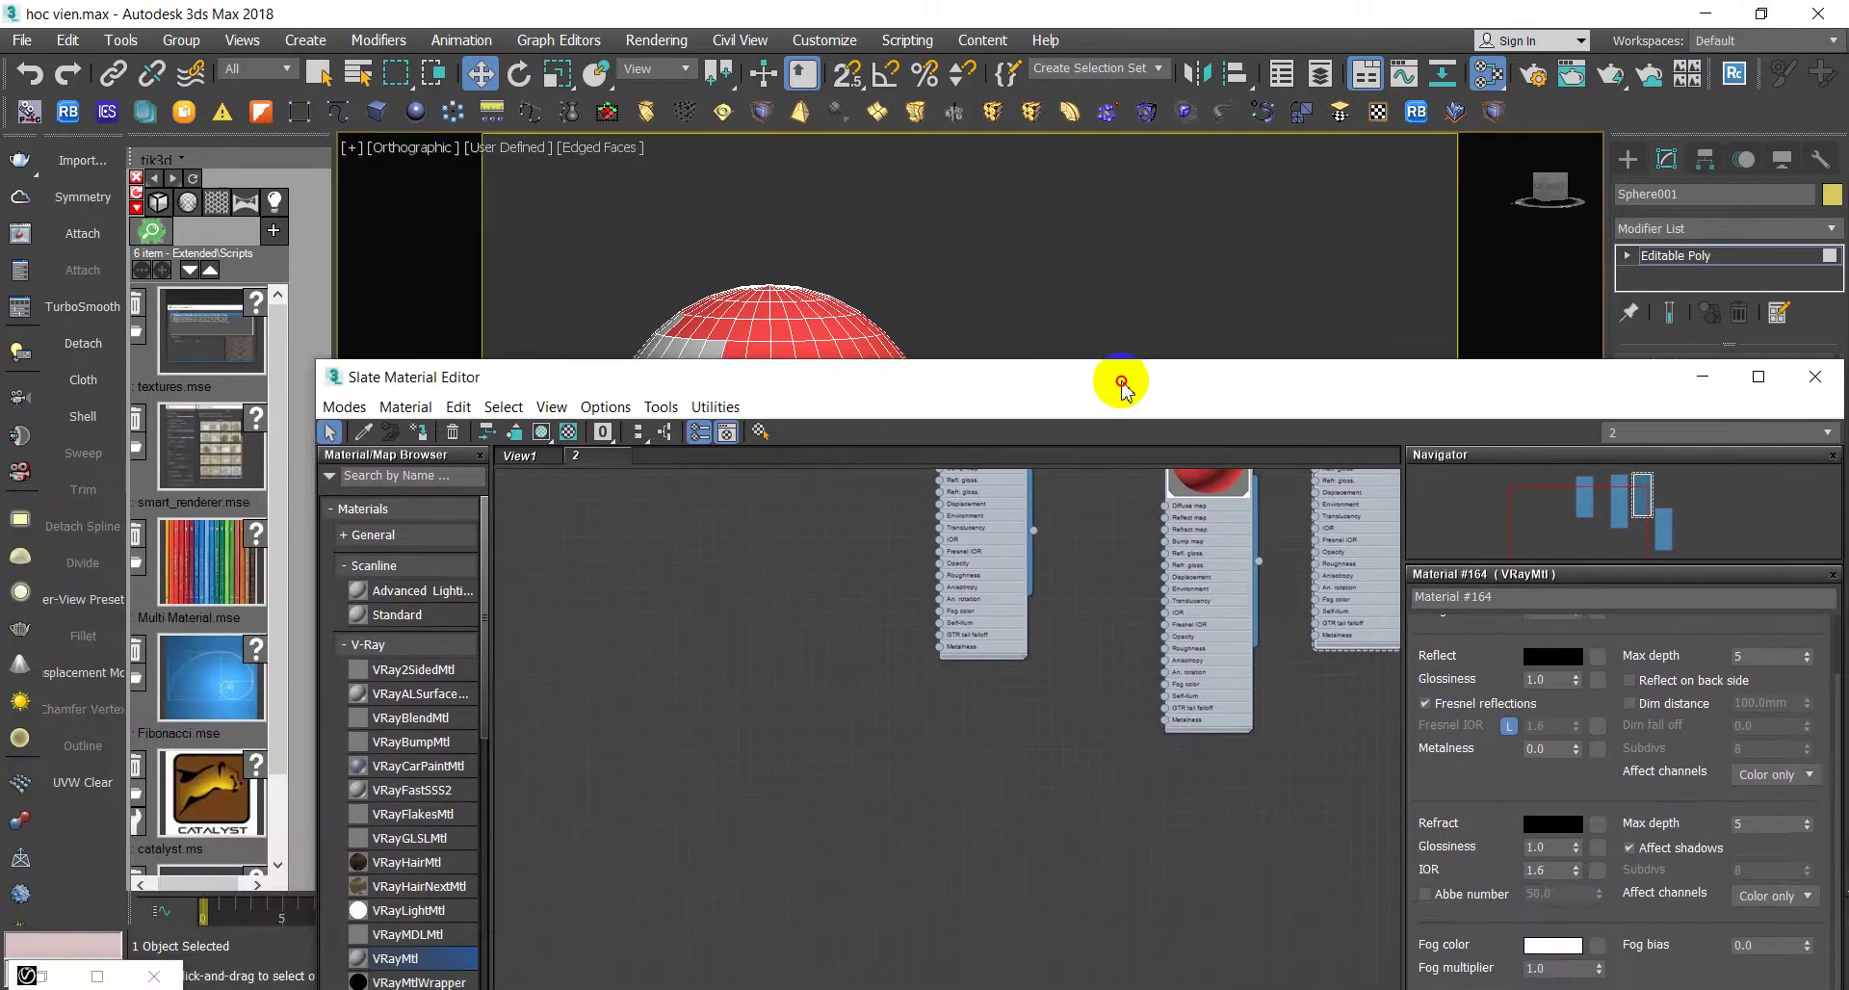
{"action": "left_click_drag", "start_coordinate": [760, 277], "coordinate": [1024, 339]}
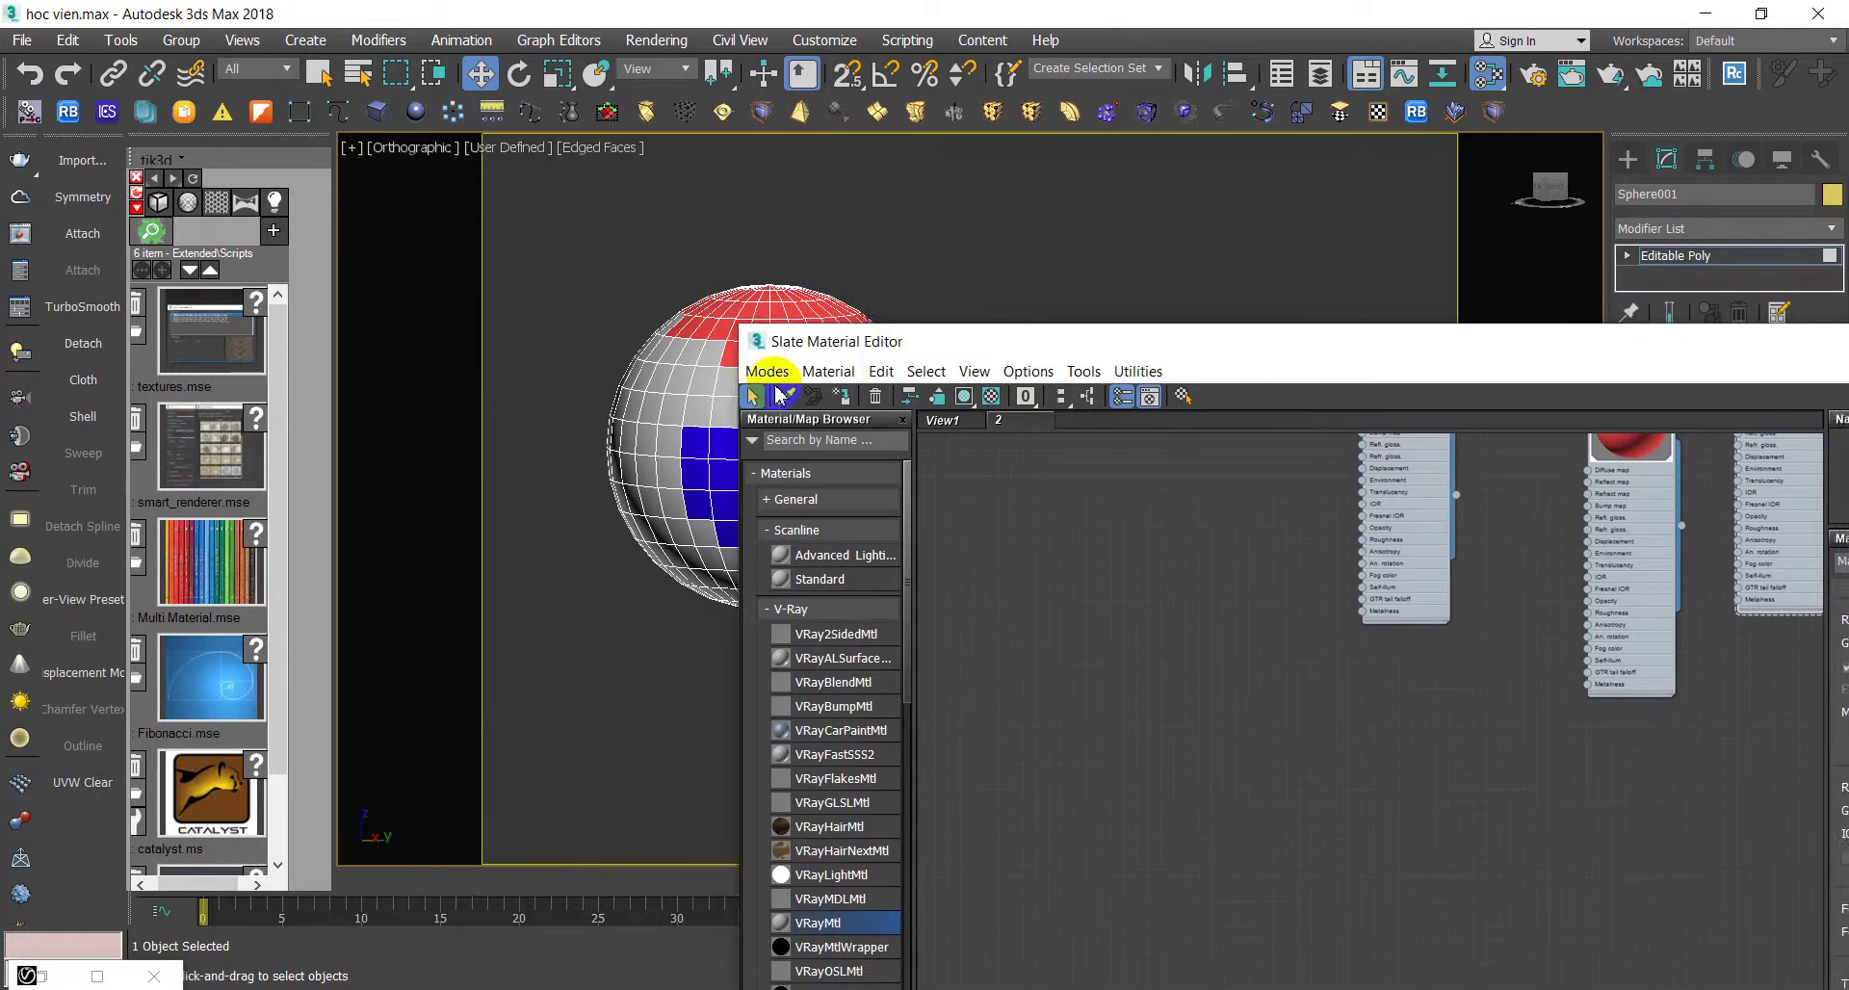
- Load the sphere's Multi/Sub-Object material into the node view and zoom in on it
{"action": "left_click", "coordinate": [674, 412]}
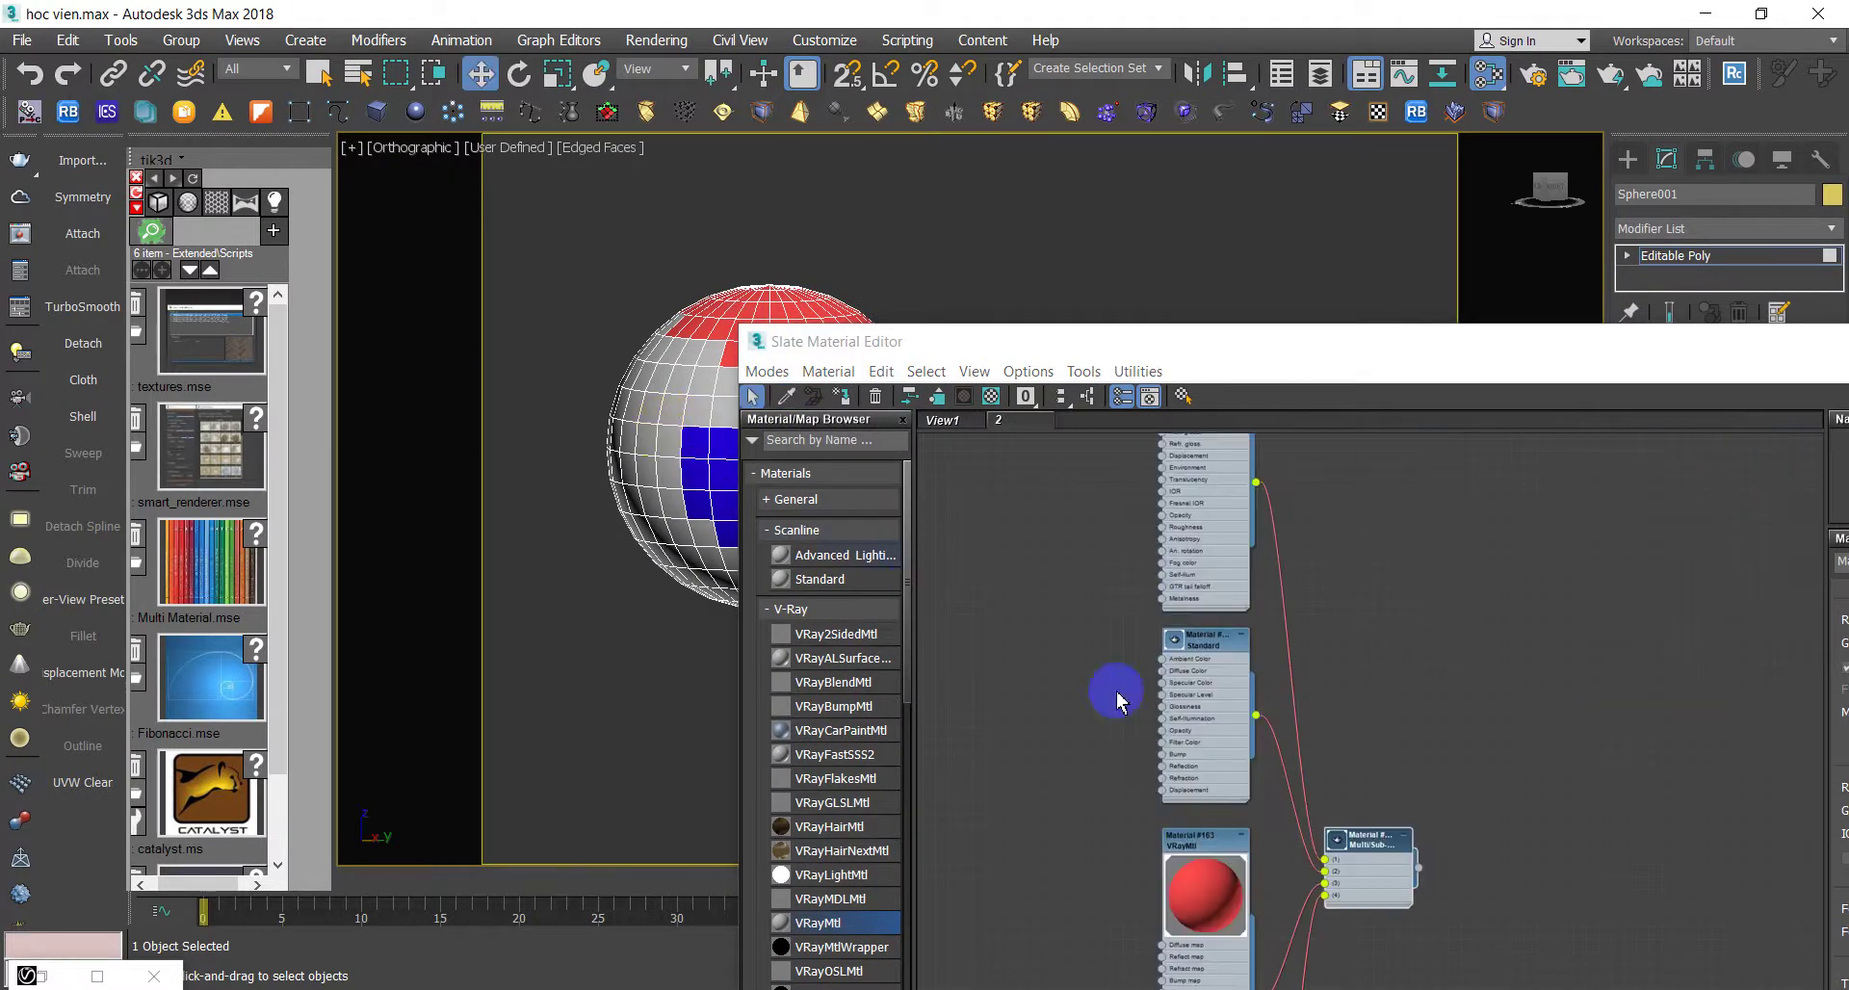
{"action": "middle_click_drag", "start_coordinate": [1280, 787], "coordinate": [1228, 602]}
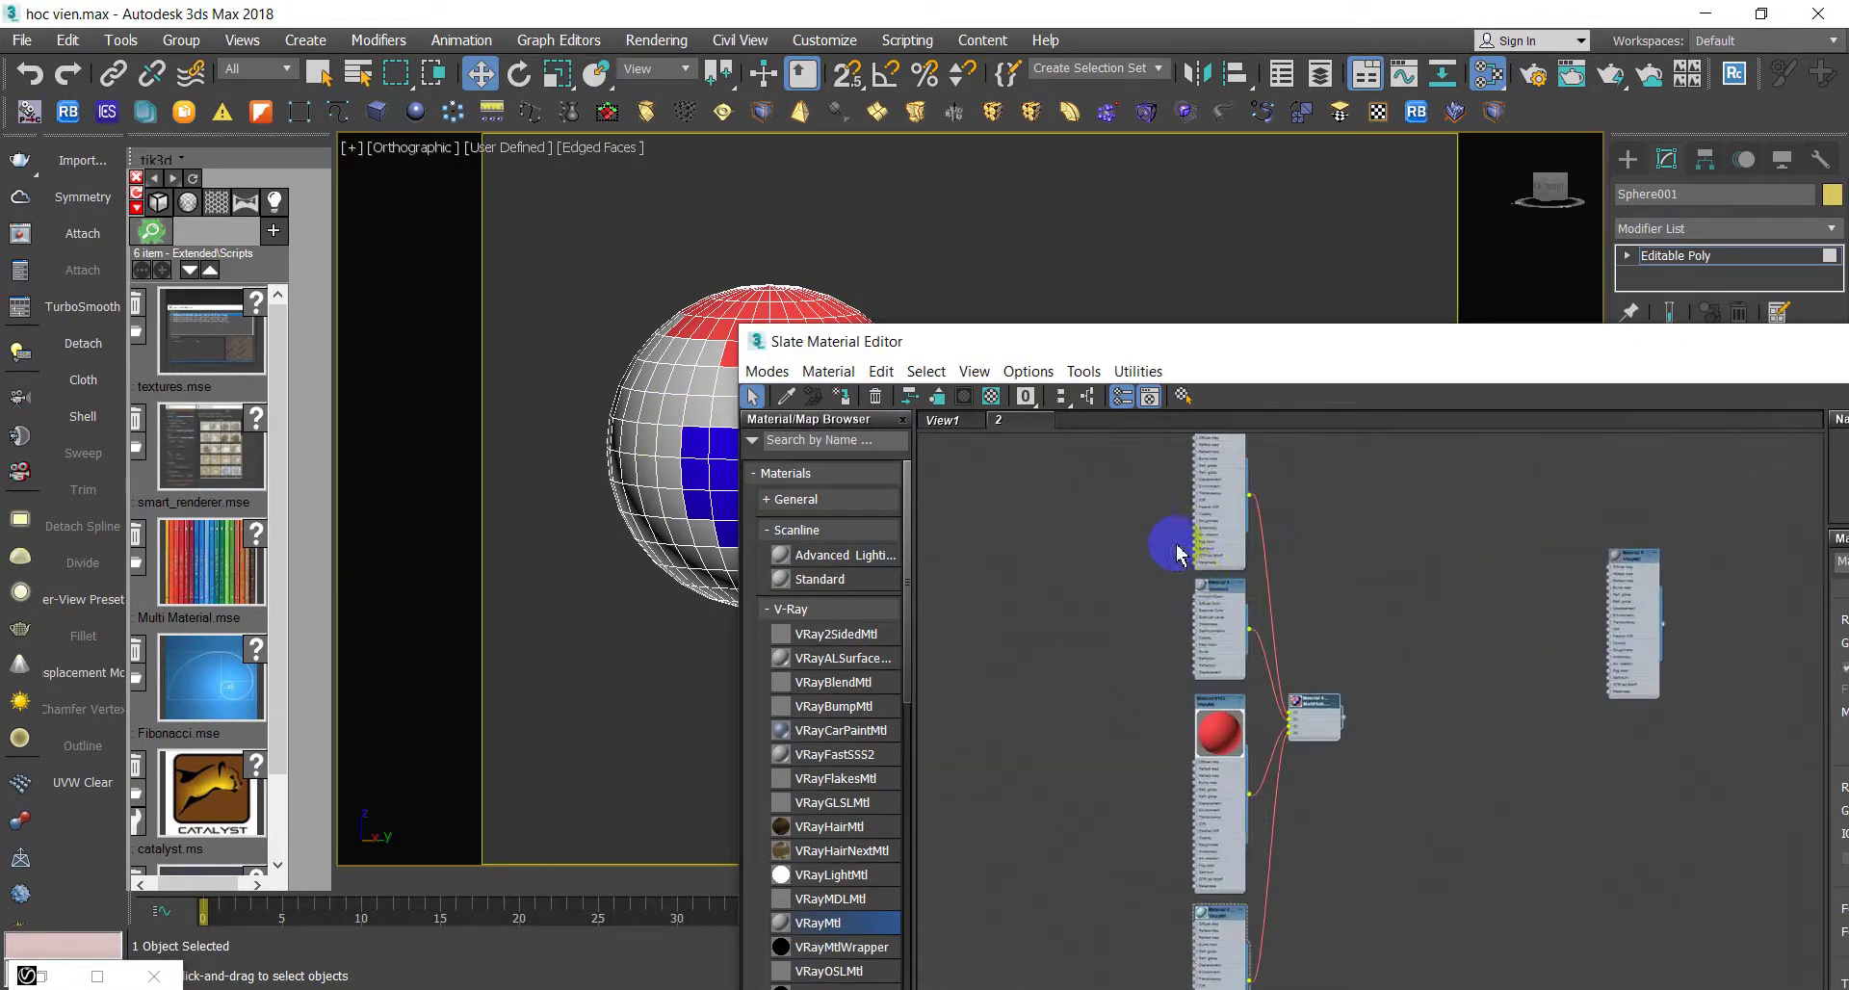
{"action": "scroll", "coordinate": [1262, 742], "scroll_direction": "down", "scroll_amount": 10}
{"action": "scroll", "coordinate": [1263, 747], "scroll_direction": "up", "scroll_amount": 5}
{"action": "middle_click_drag", "start_coordinate": [1258, 723], "coordinate": [1235, 463]}
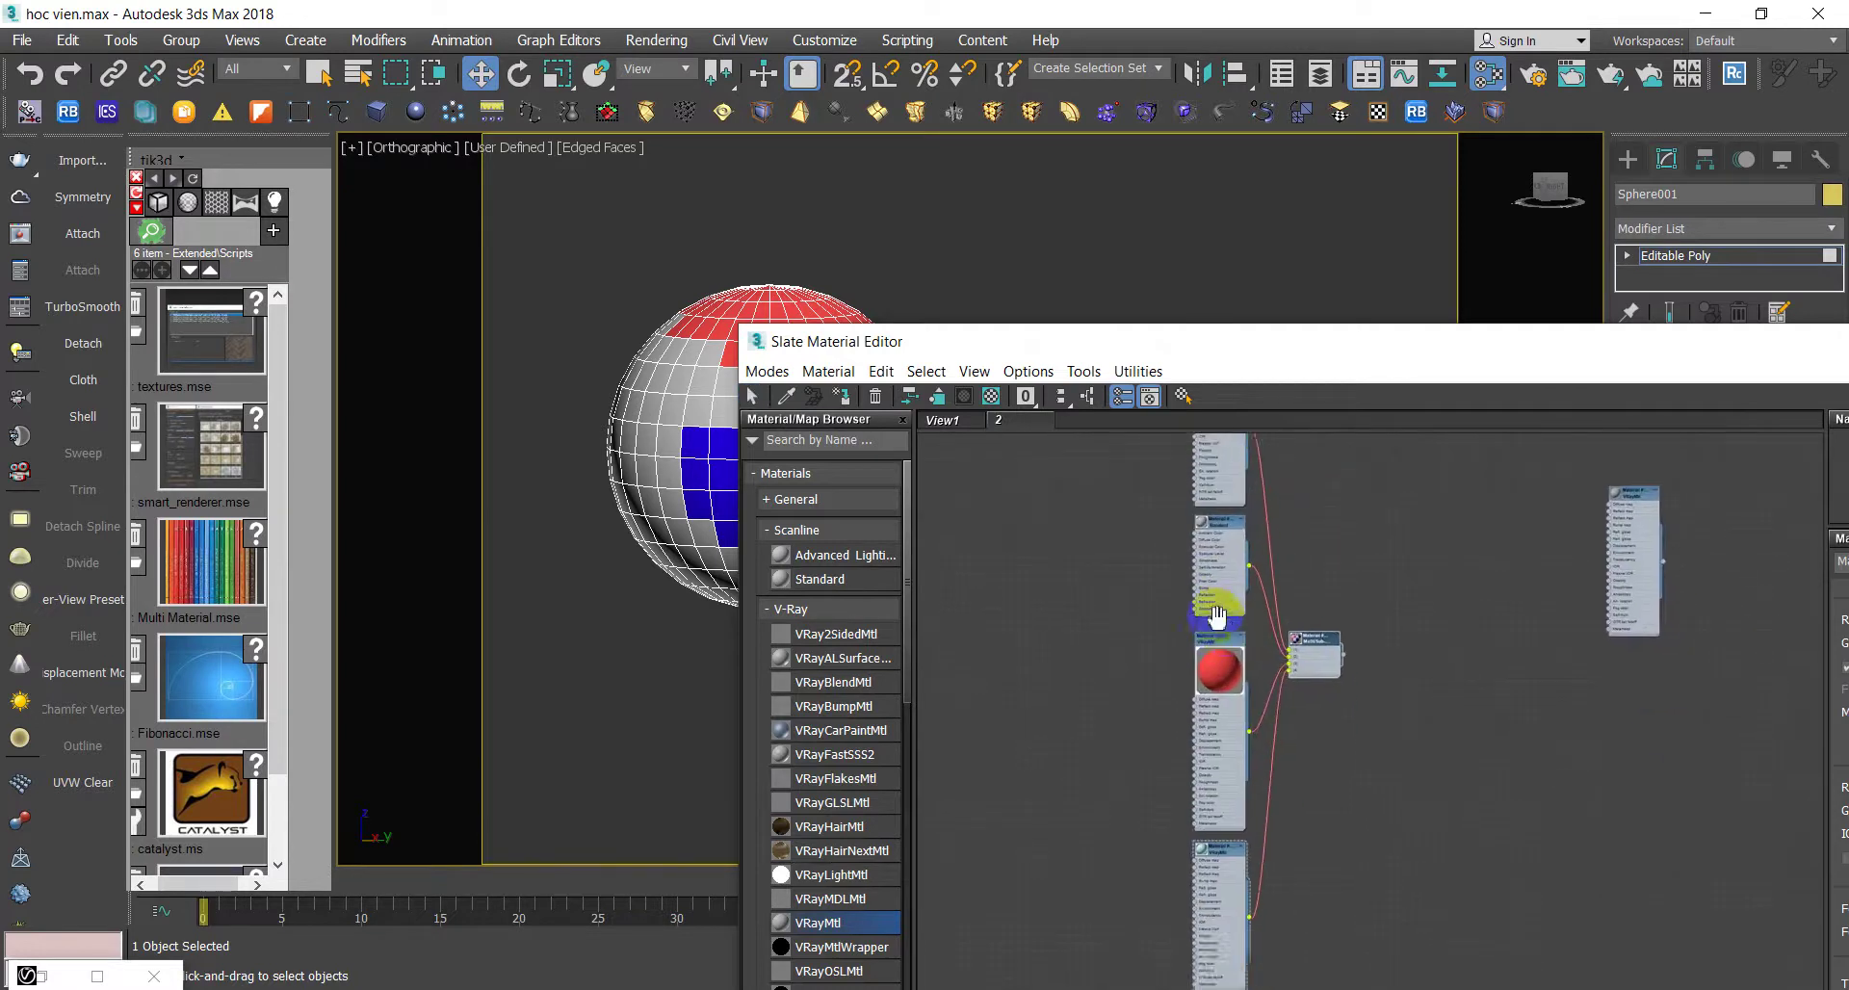
{"action": "scroll", "coordinate": [1235, 455], "scroll_direction": "up", "scroll_amount": 2}
{"action": "scroll", "coordinate": [1236, 456], "scroll_direction": "up", "scroll_amount": 3}
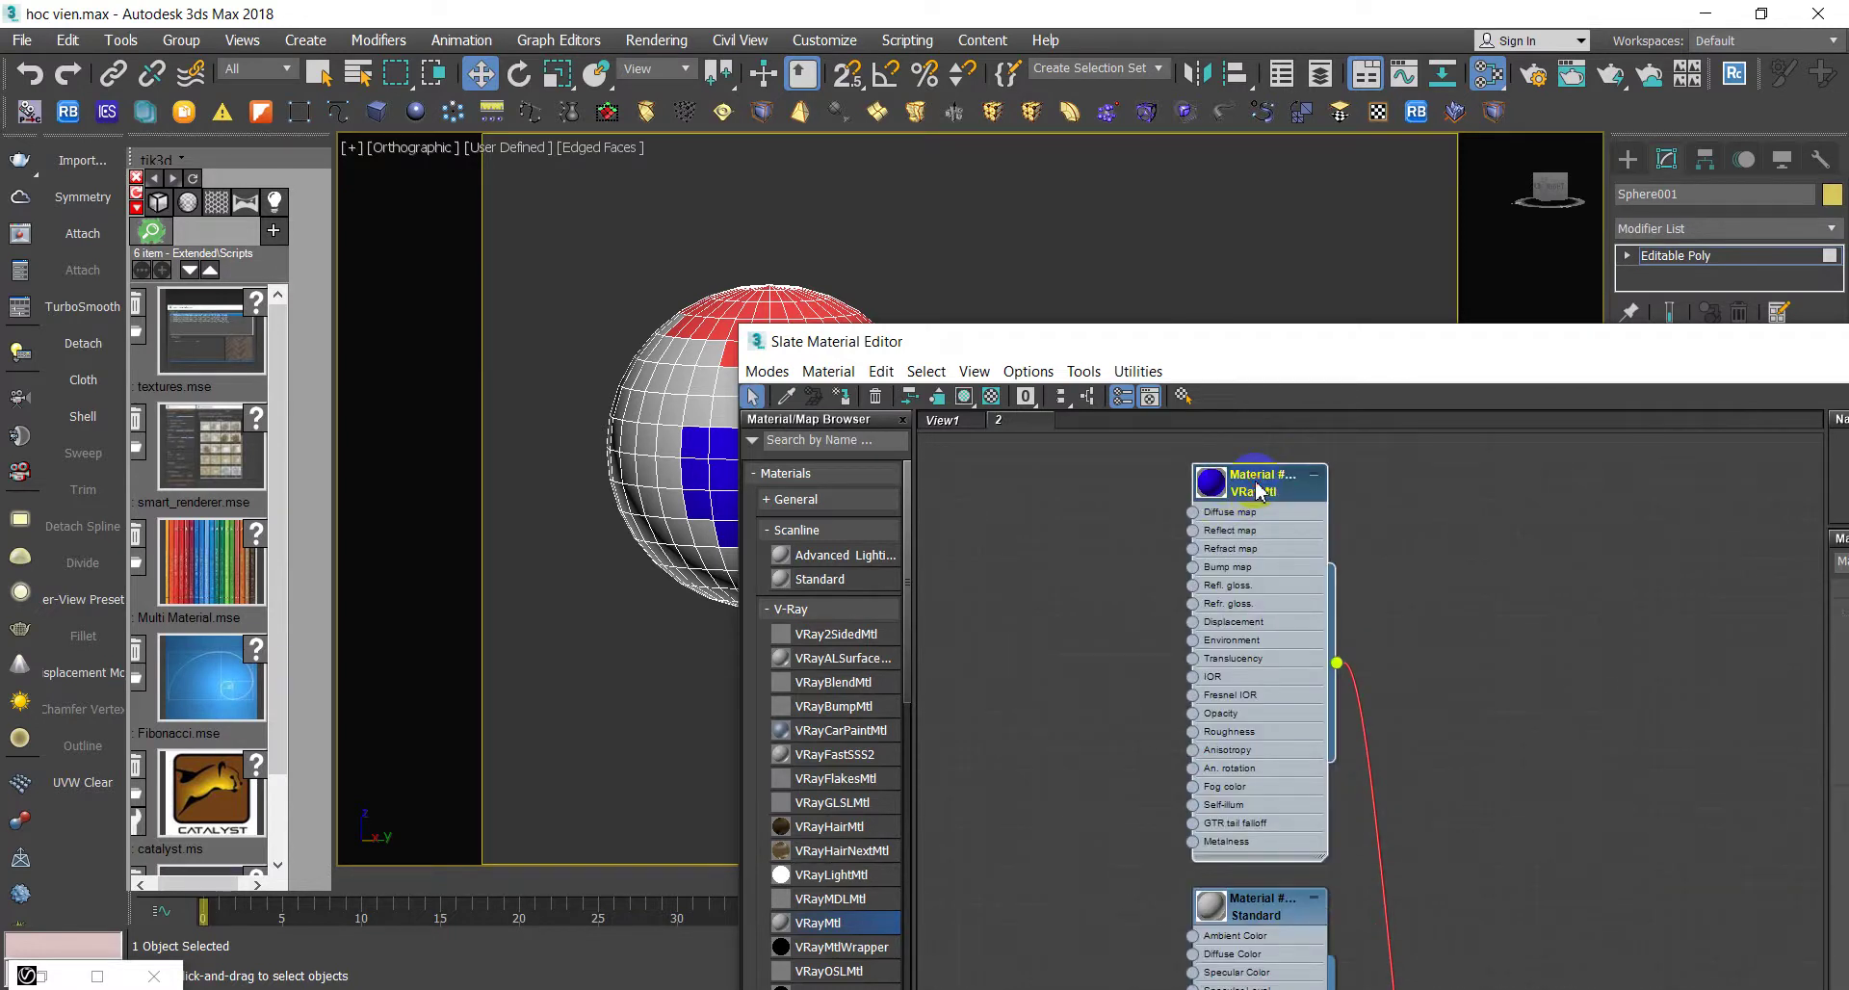
- Select the blue VRayMtl sub-material node and move it to the right
{"action": "left_click", "coordinate": [1256, 499]}
{"action": "left_click_drag", "start_coordinate": [1257, 499], "coordinate": [1390, 496]}
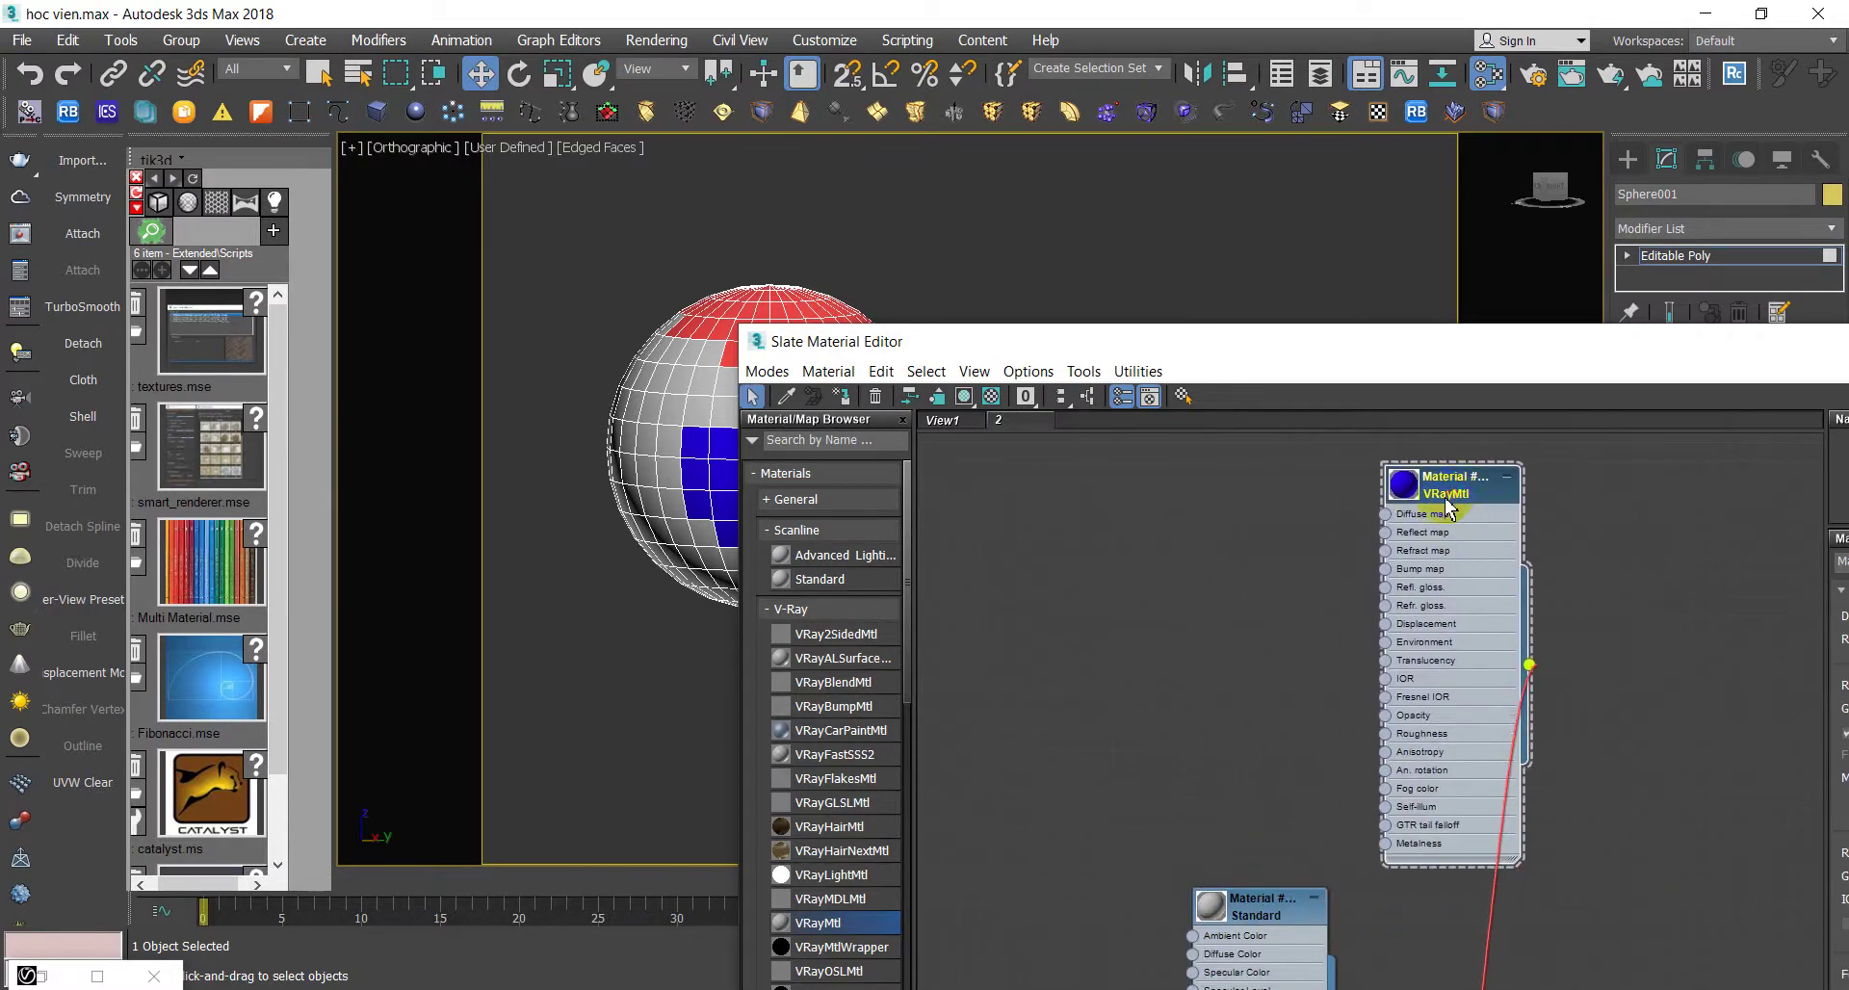
{"action": "mouse_move", "coordinate": [1417, 356]}
{"action": "left_mouse_down"}
{"action": "mouse_move", "coordinate": [1403, 324]}
{"action": "mouse_move", "coordinate": [930, 260]}
{"action": "left_mouse_up"}
{"action": "scroll", "coordinate": [1387, 436], "scroll_direction": "up", "scroll_amount": 1}
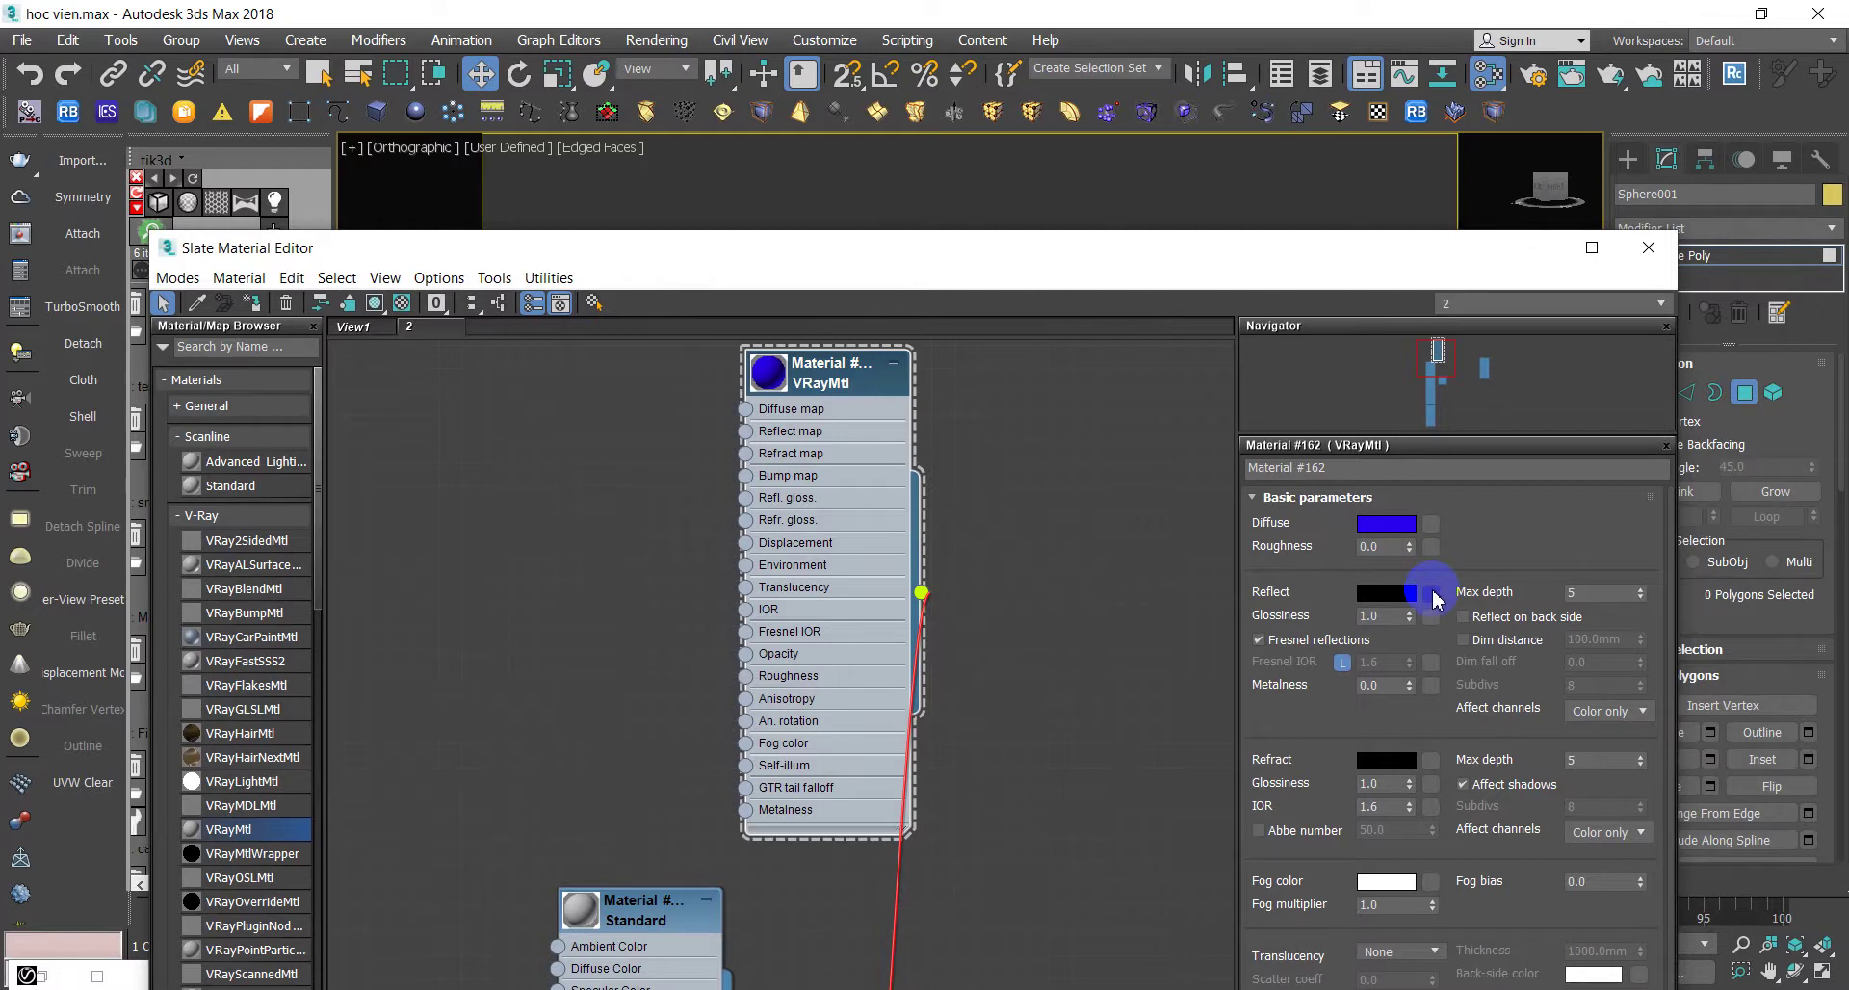
- Load the wood texture image as a Bitmap into Material #162's diffuse map
{"action": "left_click", "coordinate": [1431, 526]}
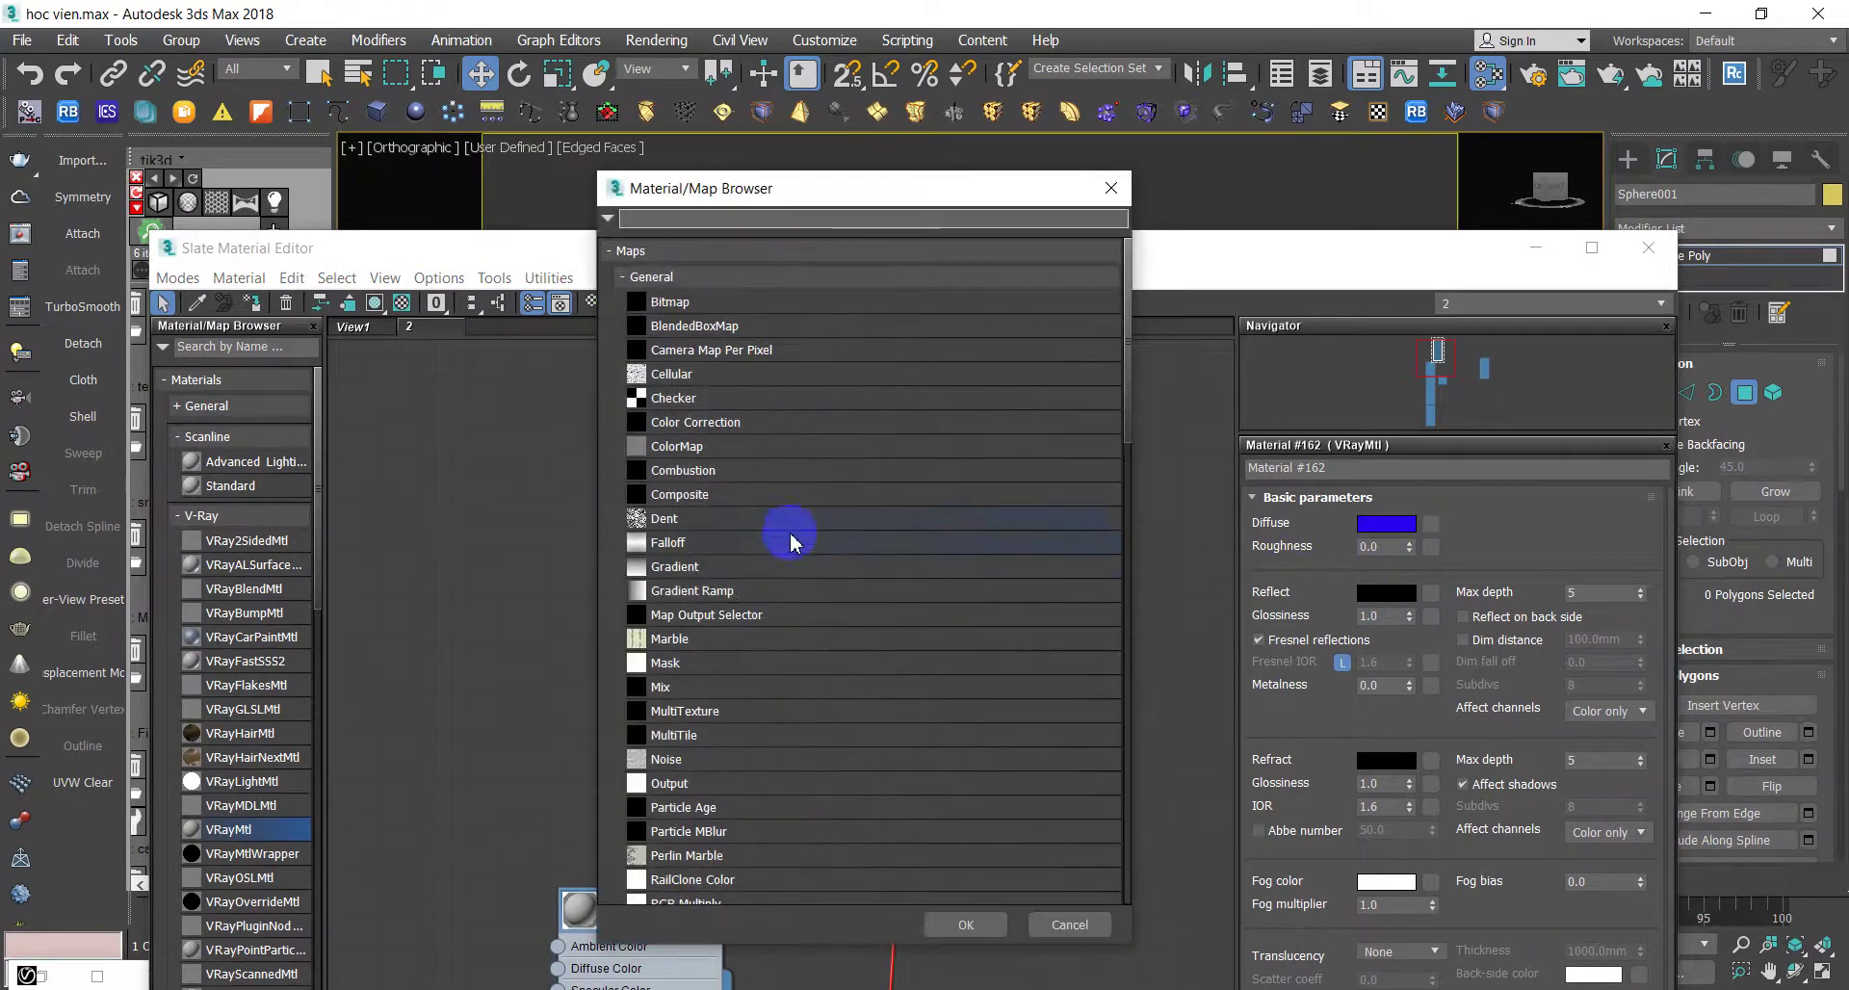
{"action": "double_click", "coordinate": [668, 308]}
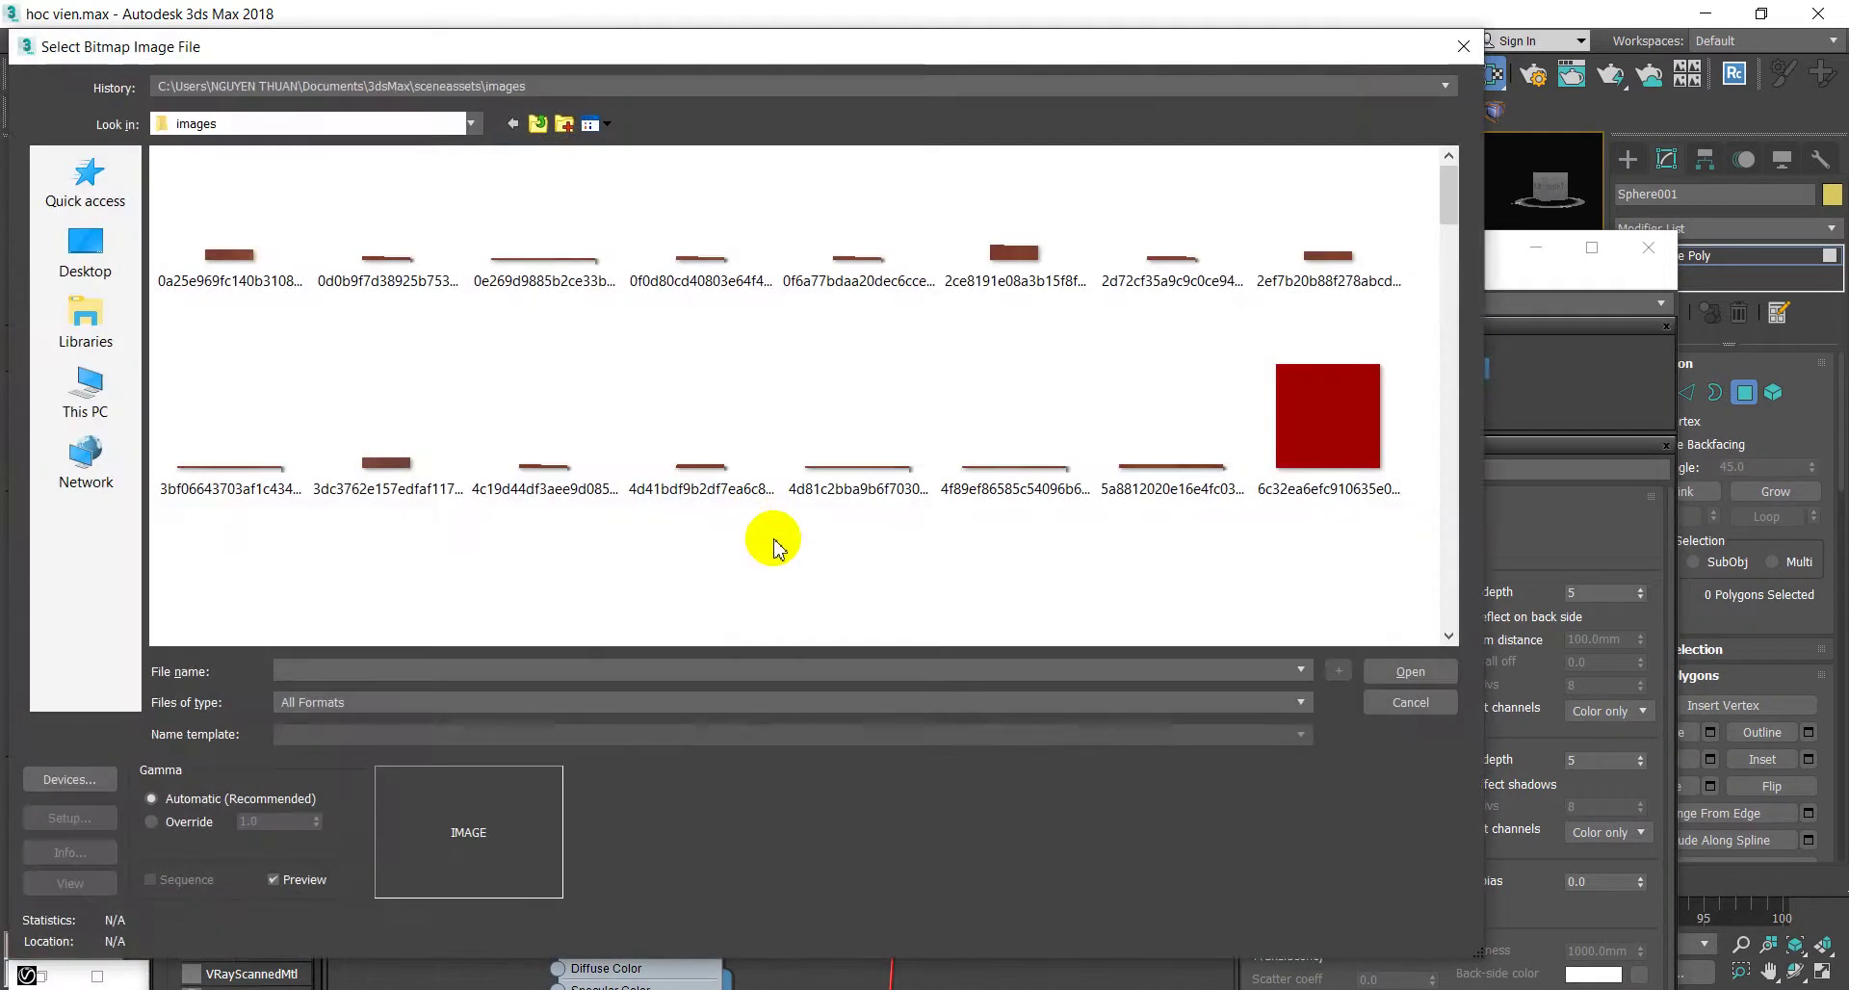
{"action": "scroll", "coordinate": [624, 424], "scroll_direction": "down", "scroll_amount": 5}
{"action": "scroll", "coordinate": [619, 412], "scroll_direction": "down", "scroll_amount": 2}
{"action": "double_click", "coordinate": [619, 412]}
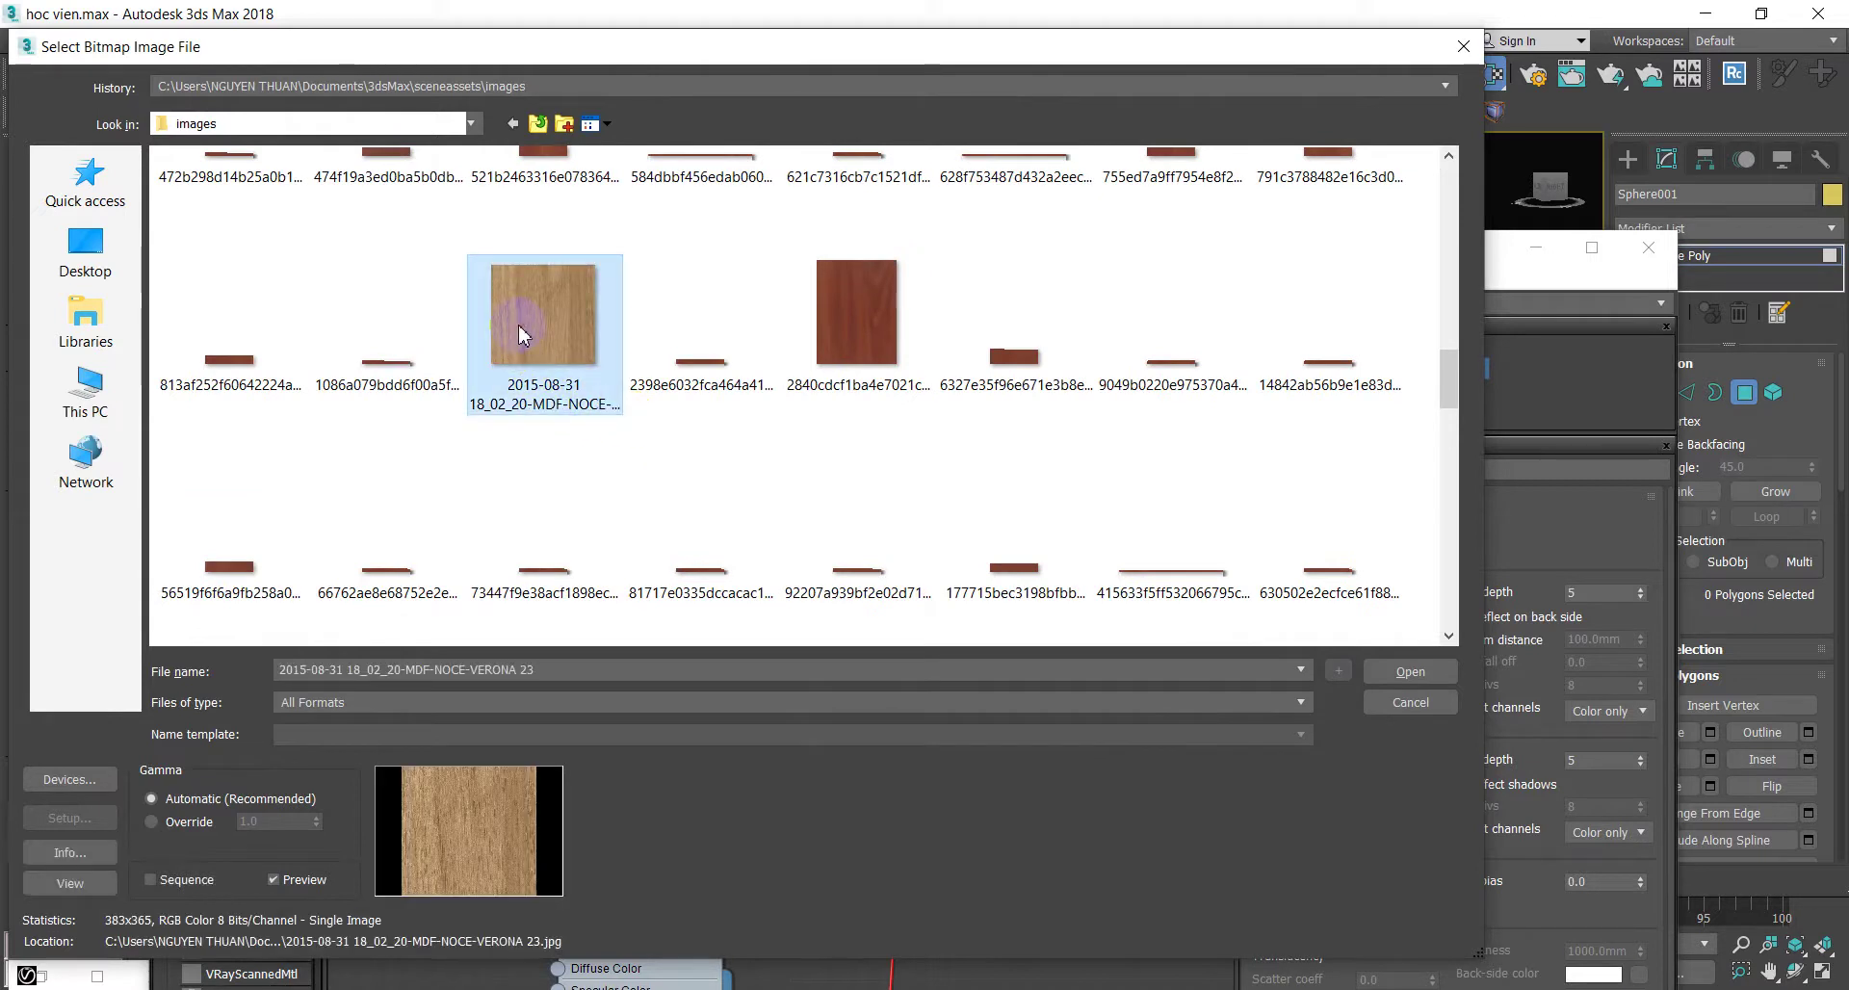
{"action": "scroll", "coordinate": [680, 516], "scroll_direction": "up", "scroll_amount": 3}
{"action": "middle_click_drag", "start_coordinate": [681, 516], "coordinate": [959, 700]}
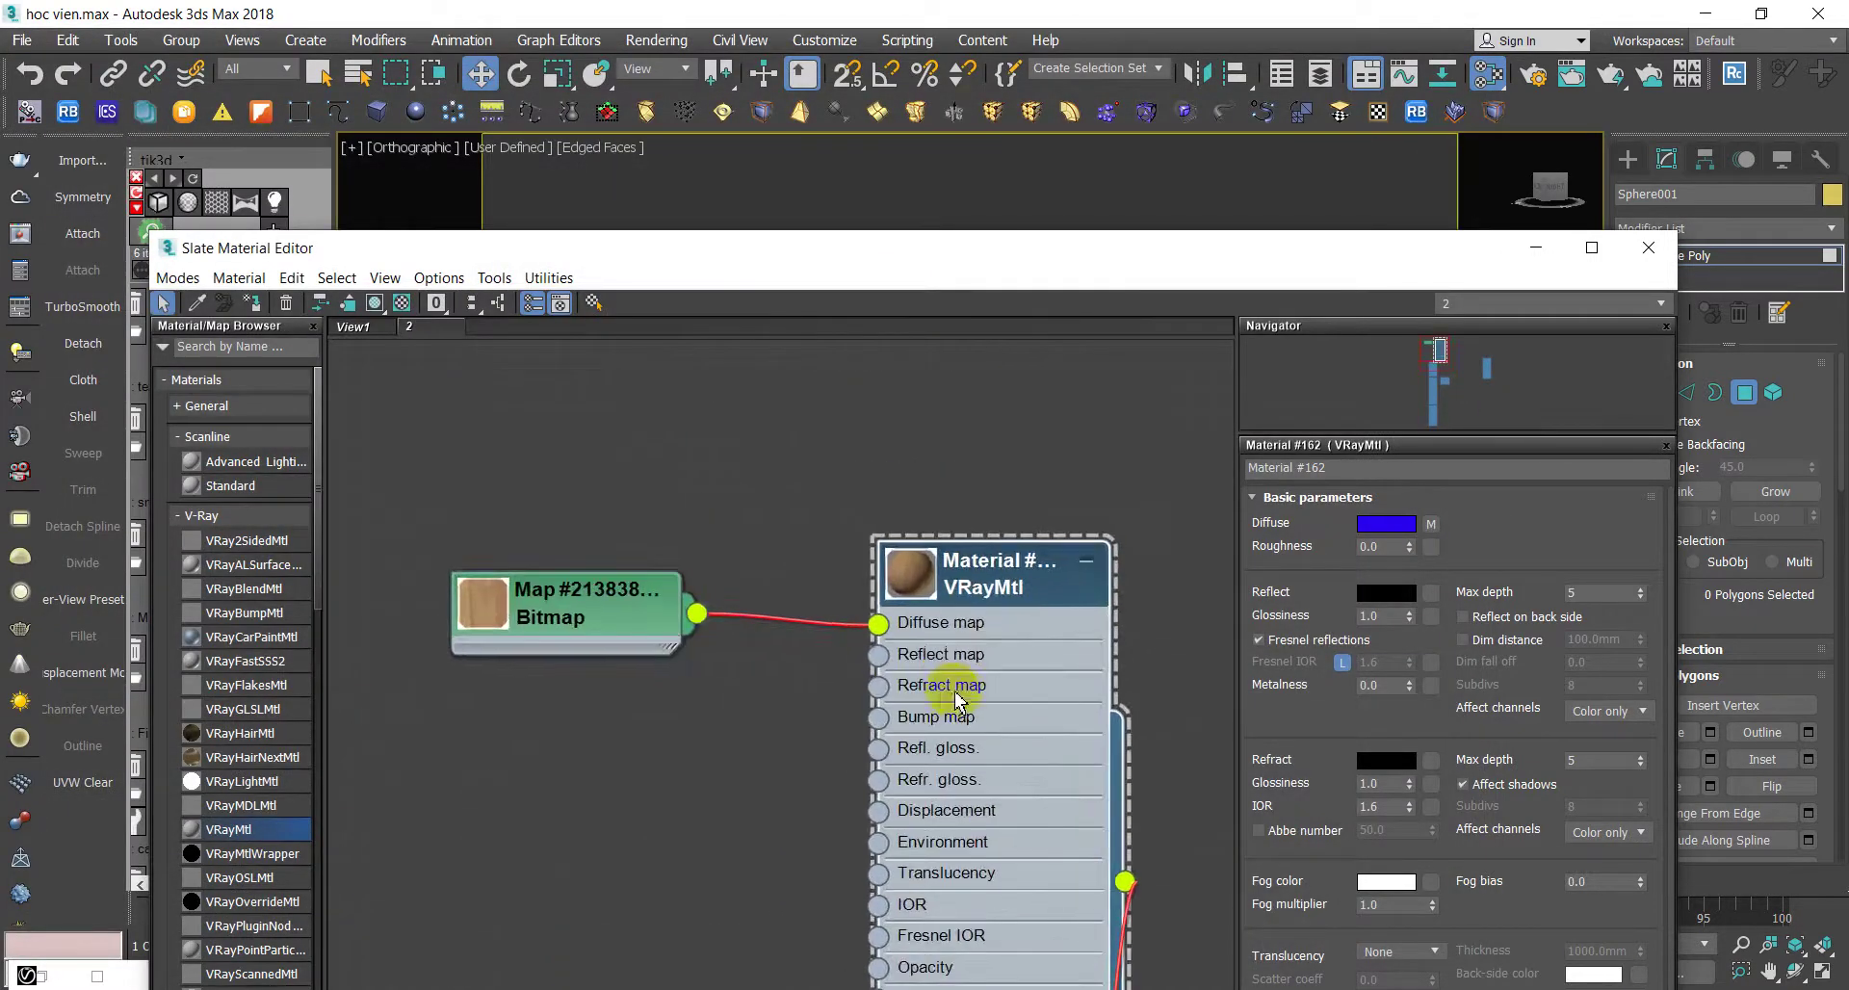
- Give Material #162 a mid-grey (130) reflection colour with 0.75 glossiness
{"action": "left_click", "coordinate": [1429, 595]}
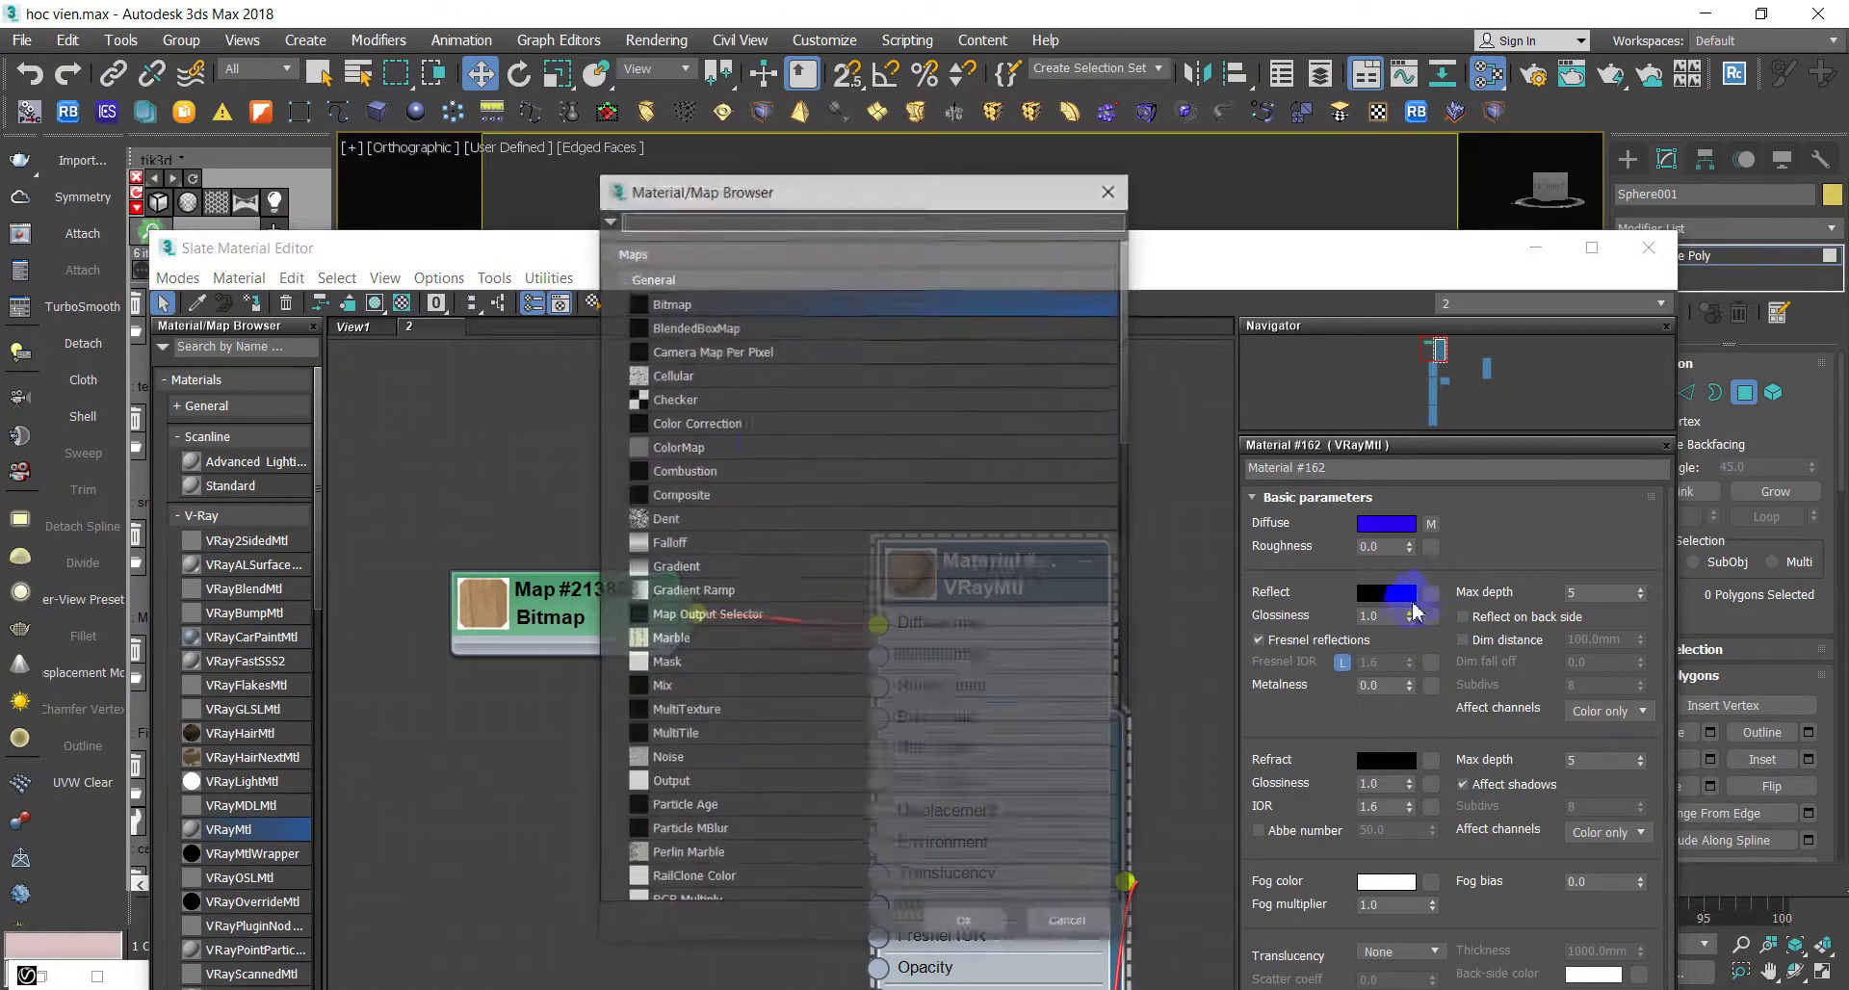
{"action": "left_click", "coordinate": [1118, 206]}
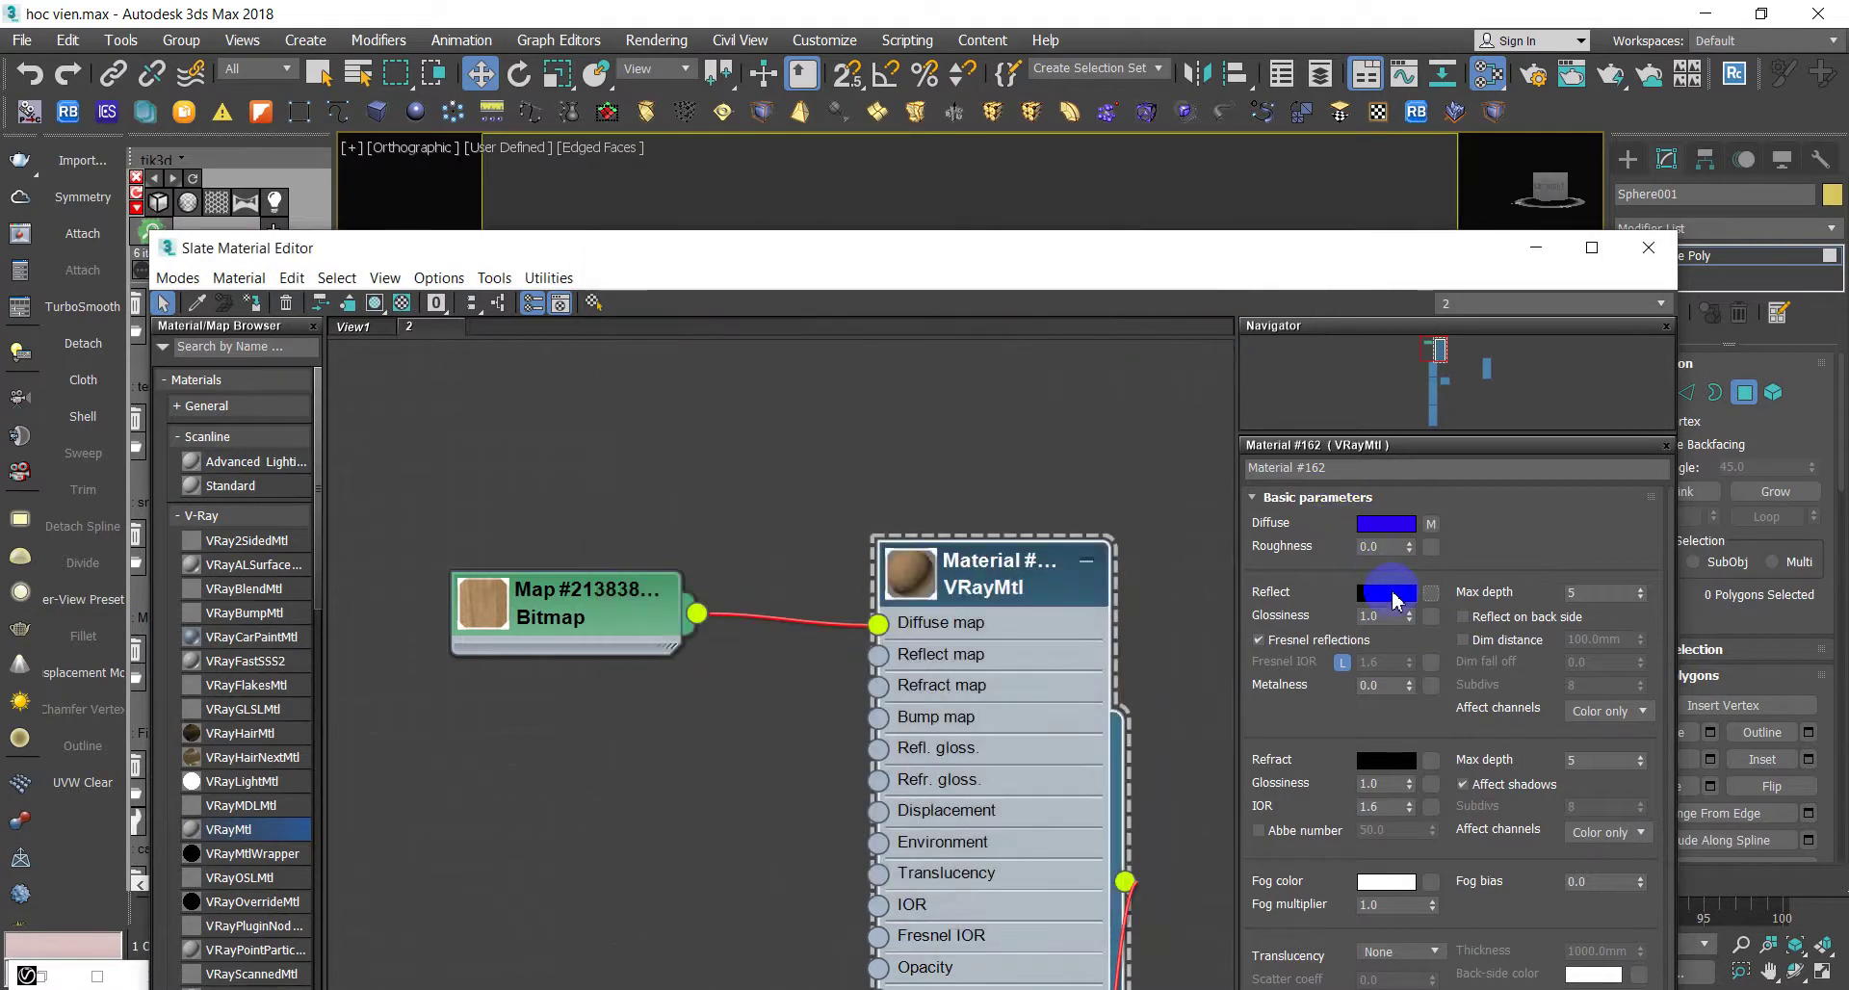
{"action": "left_click", "coordinate": [1387, 592]}
{"action": "left_click", "coordinate": [623, 206]}
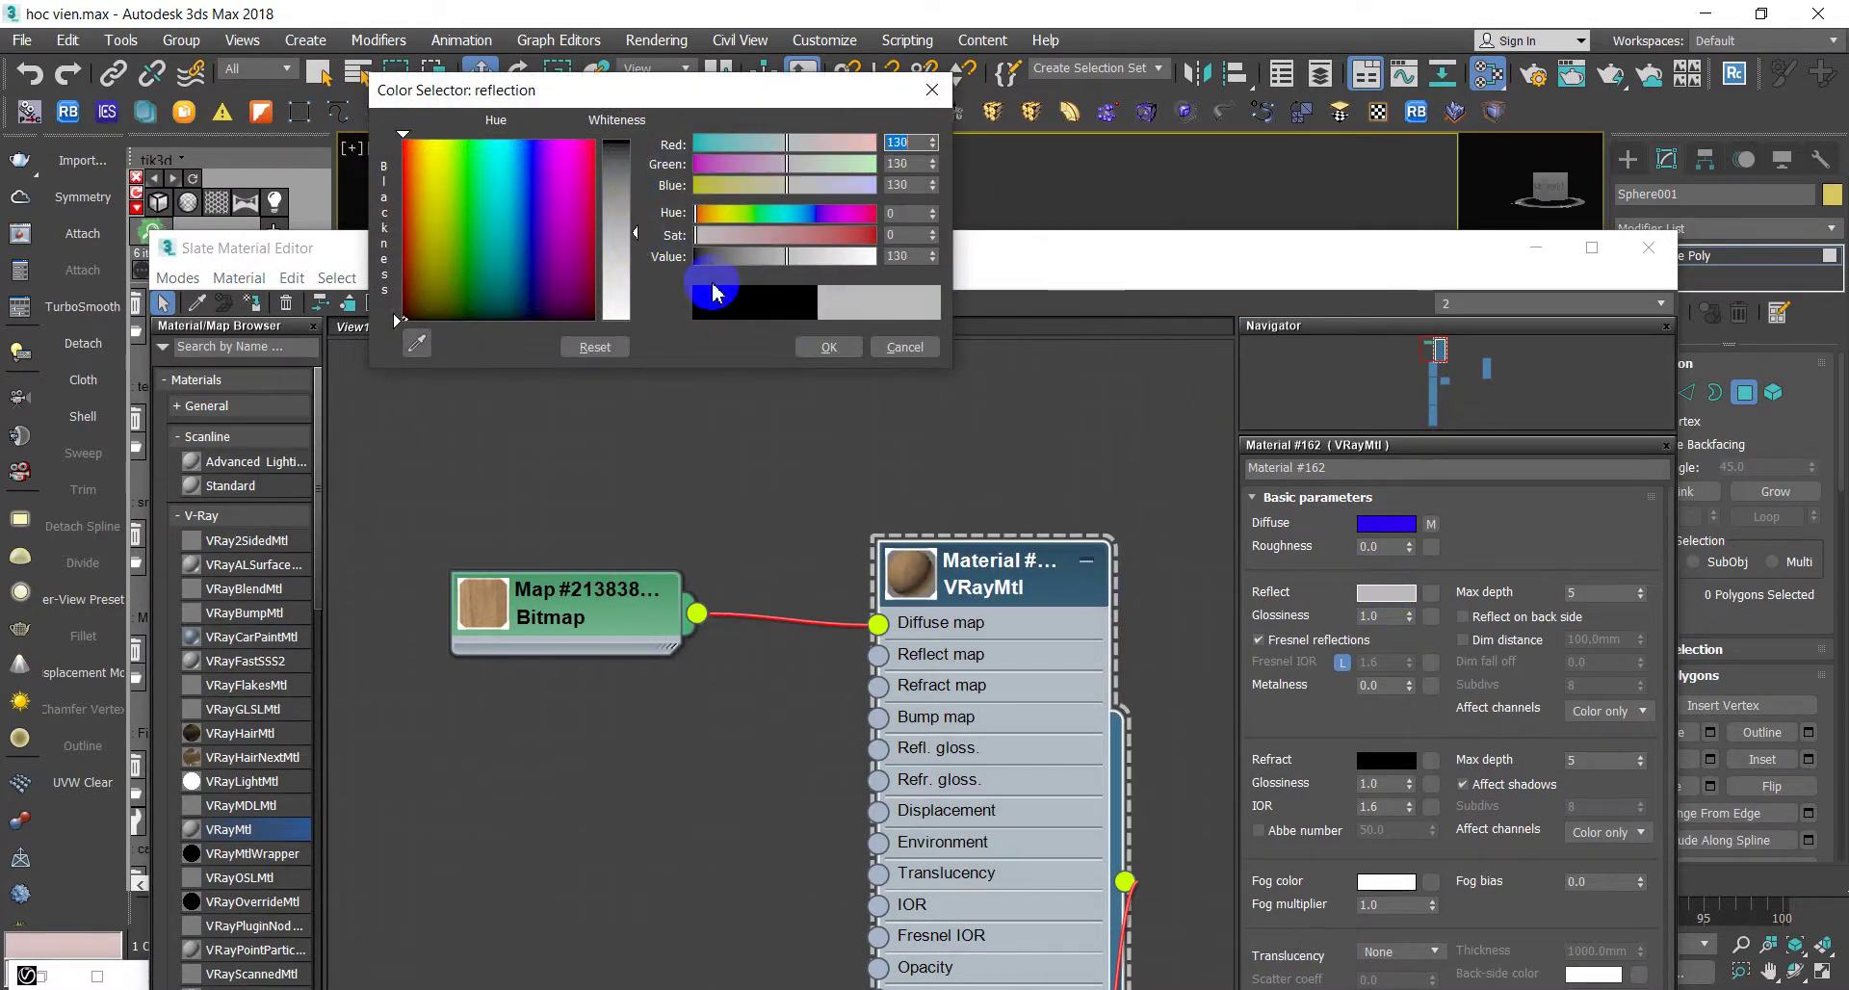
{"action": "left_click", "coordinate": [828, 346]}
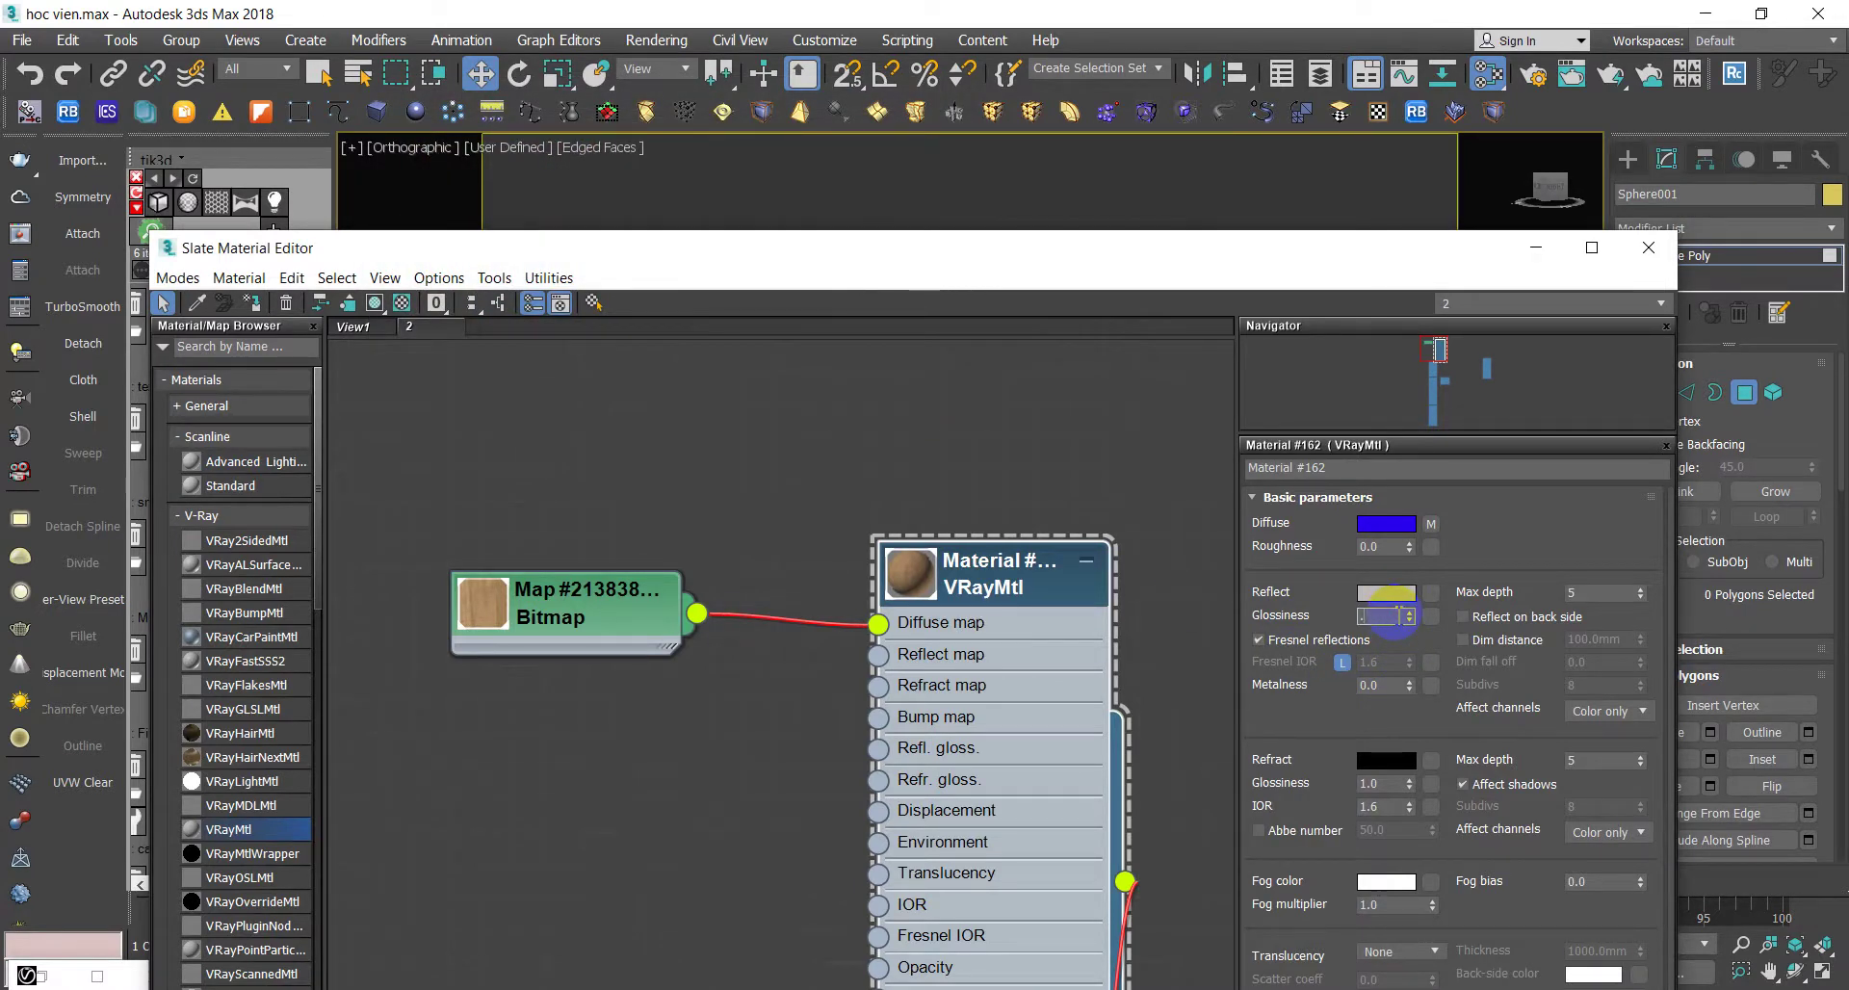
{"action": "left_click", "coordinate": [1387, 615]}
{"action": "type", "text": "75"}
{"action": "key", "text": "Return"}
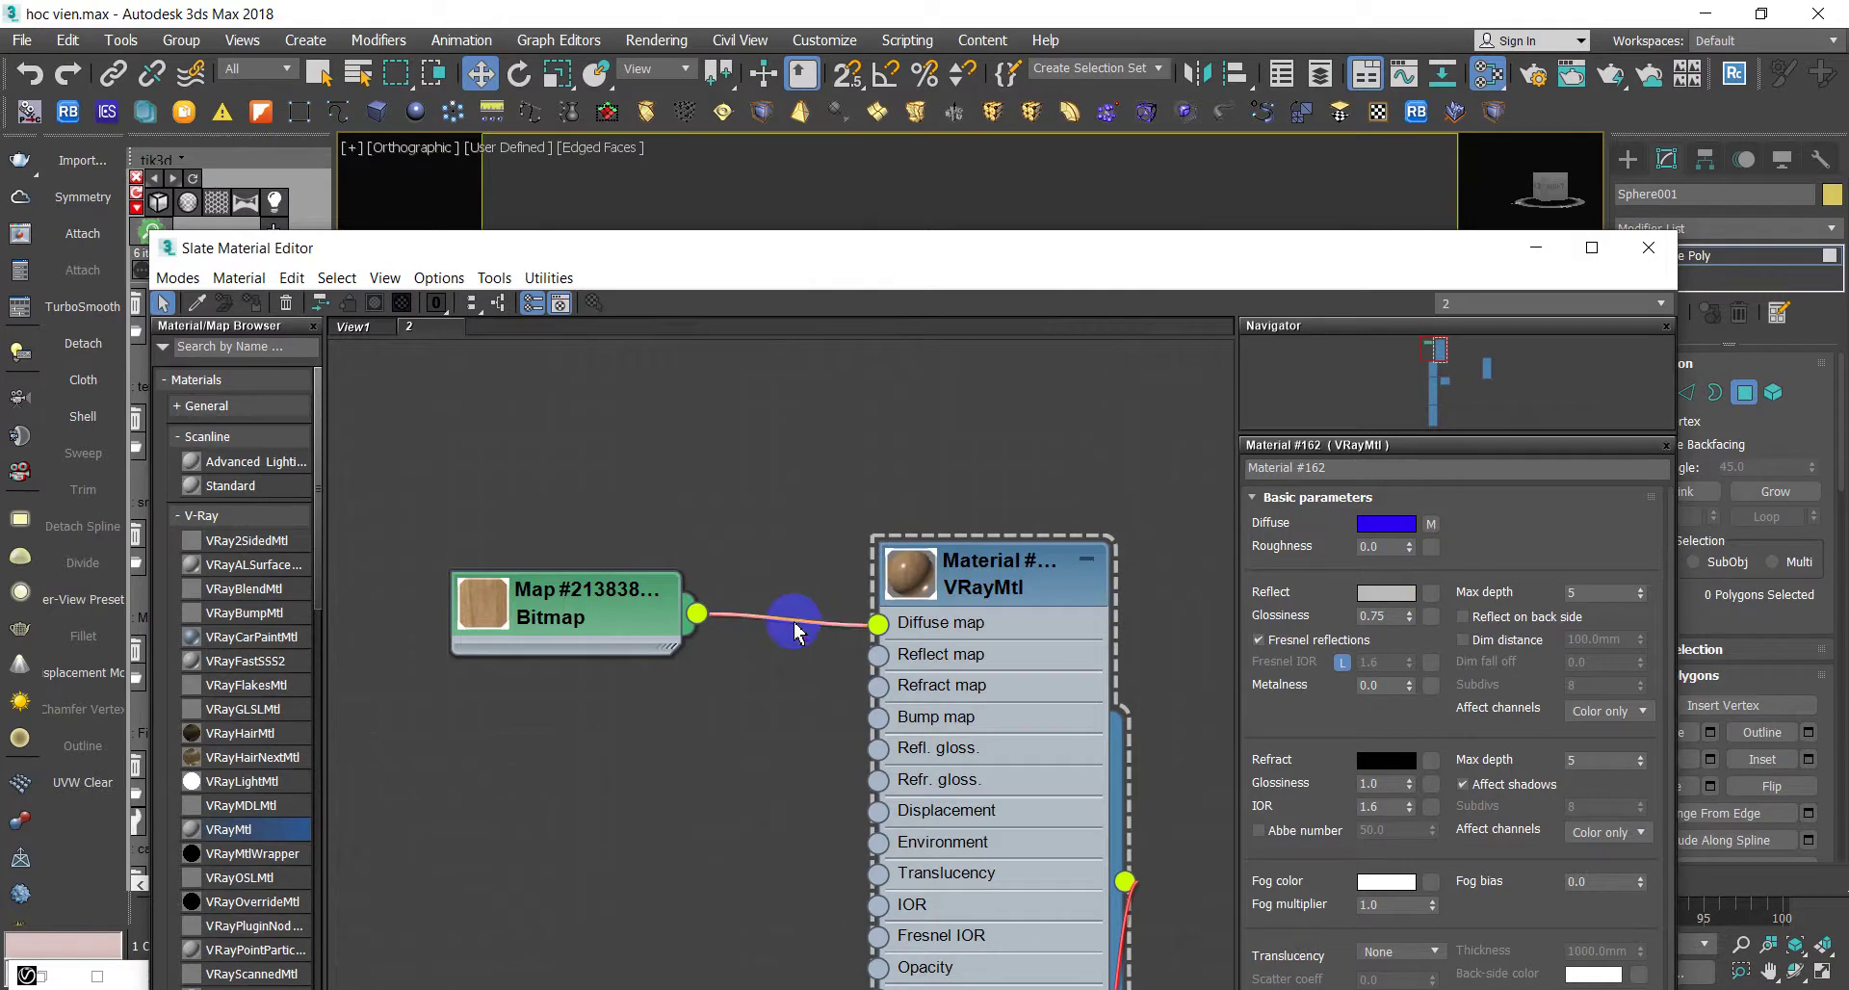
{"action": "scroll", "coordinate": [799, 598], "scroll_direction": "up", "scroll_amount": 2}
- Show Material #162 in the viewport and wire its Bitmap into the Bump map input
{"action": "left_click", "coordinate": [1094, 563]}
{"action": "left_click", "coordinate": [413, 309]}
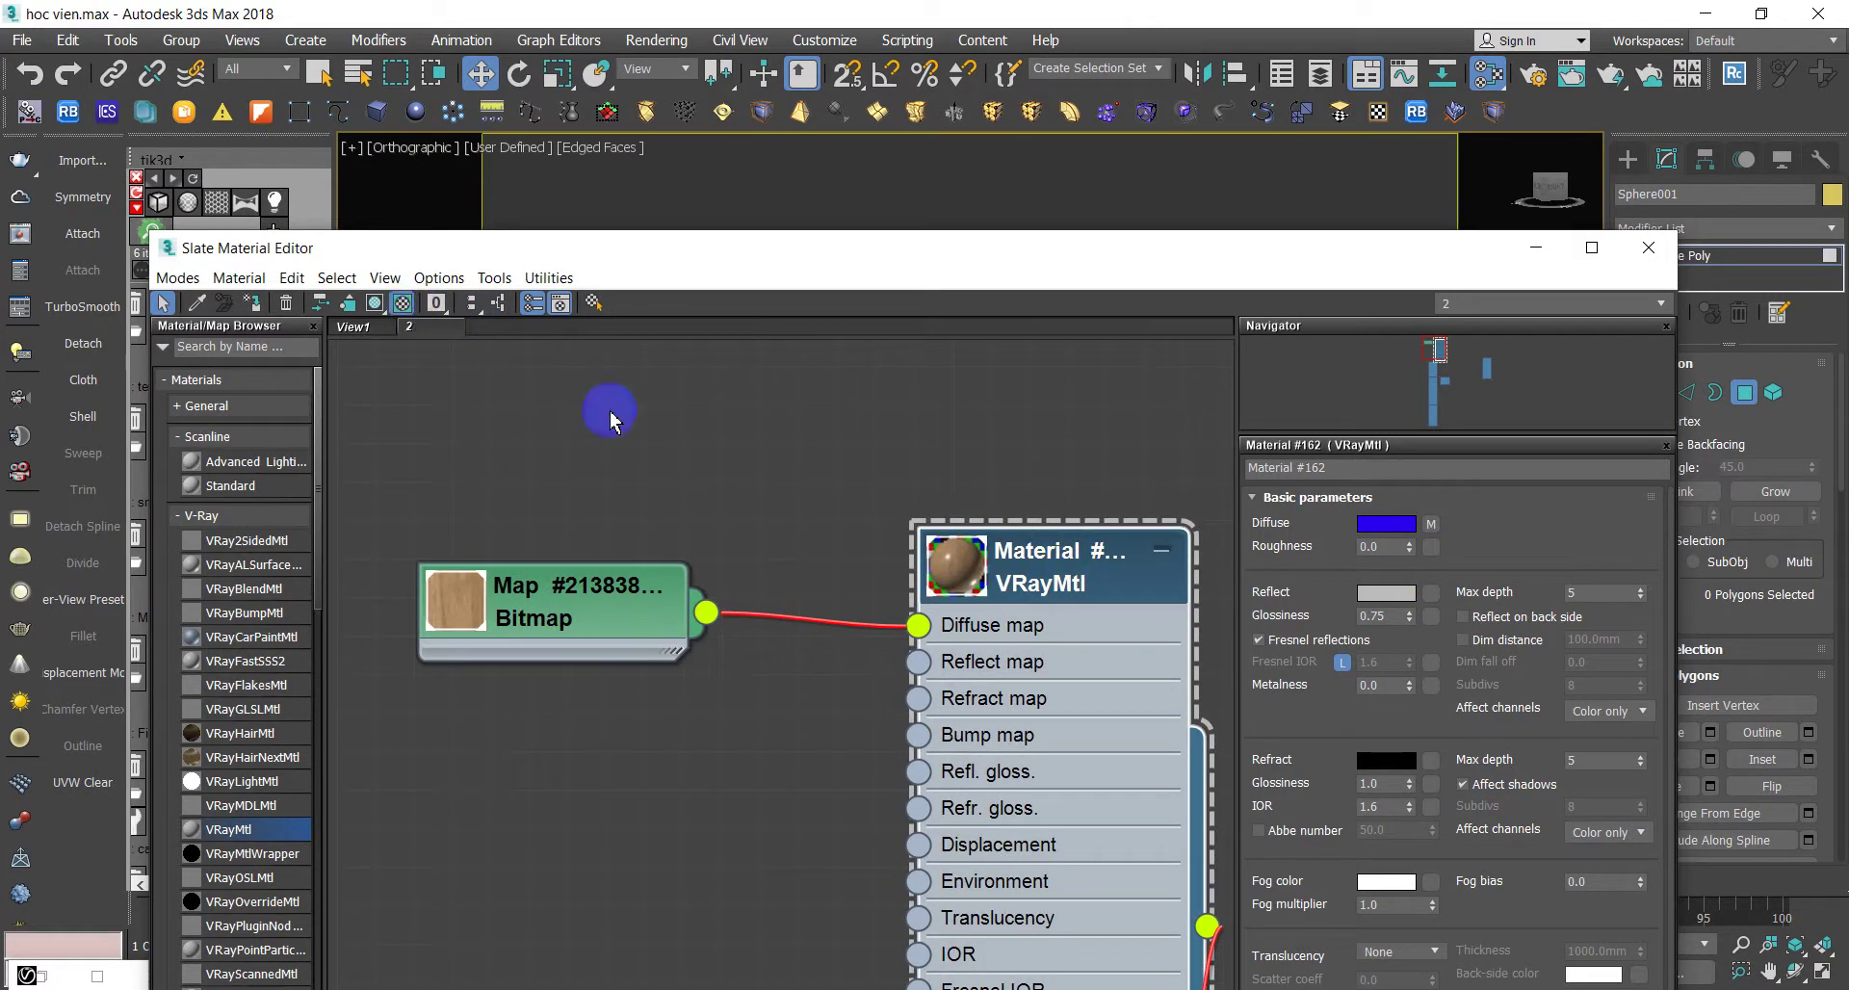
{"action": "left_click", "coordinate": [704, 756]}
{"action": "middle_click_drag", "start_coordinate": [880, 570], "coordinate": [784, 446]}
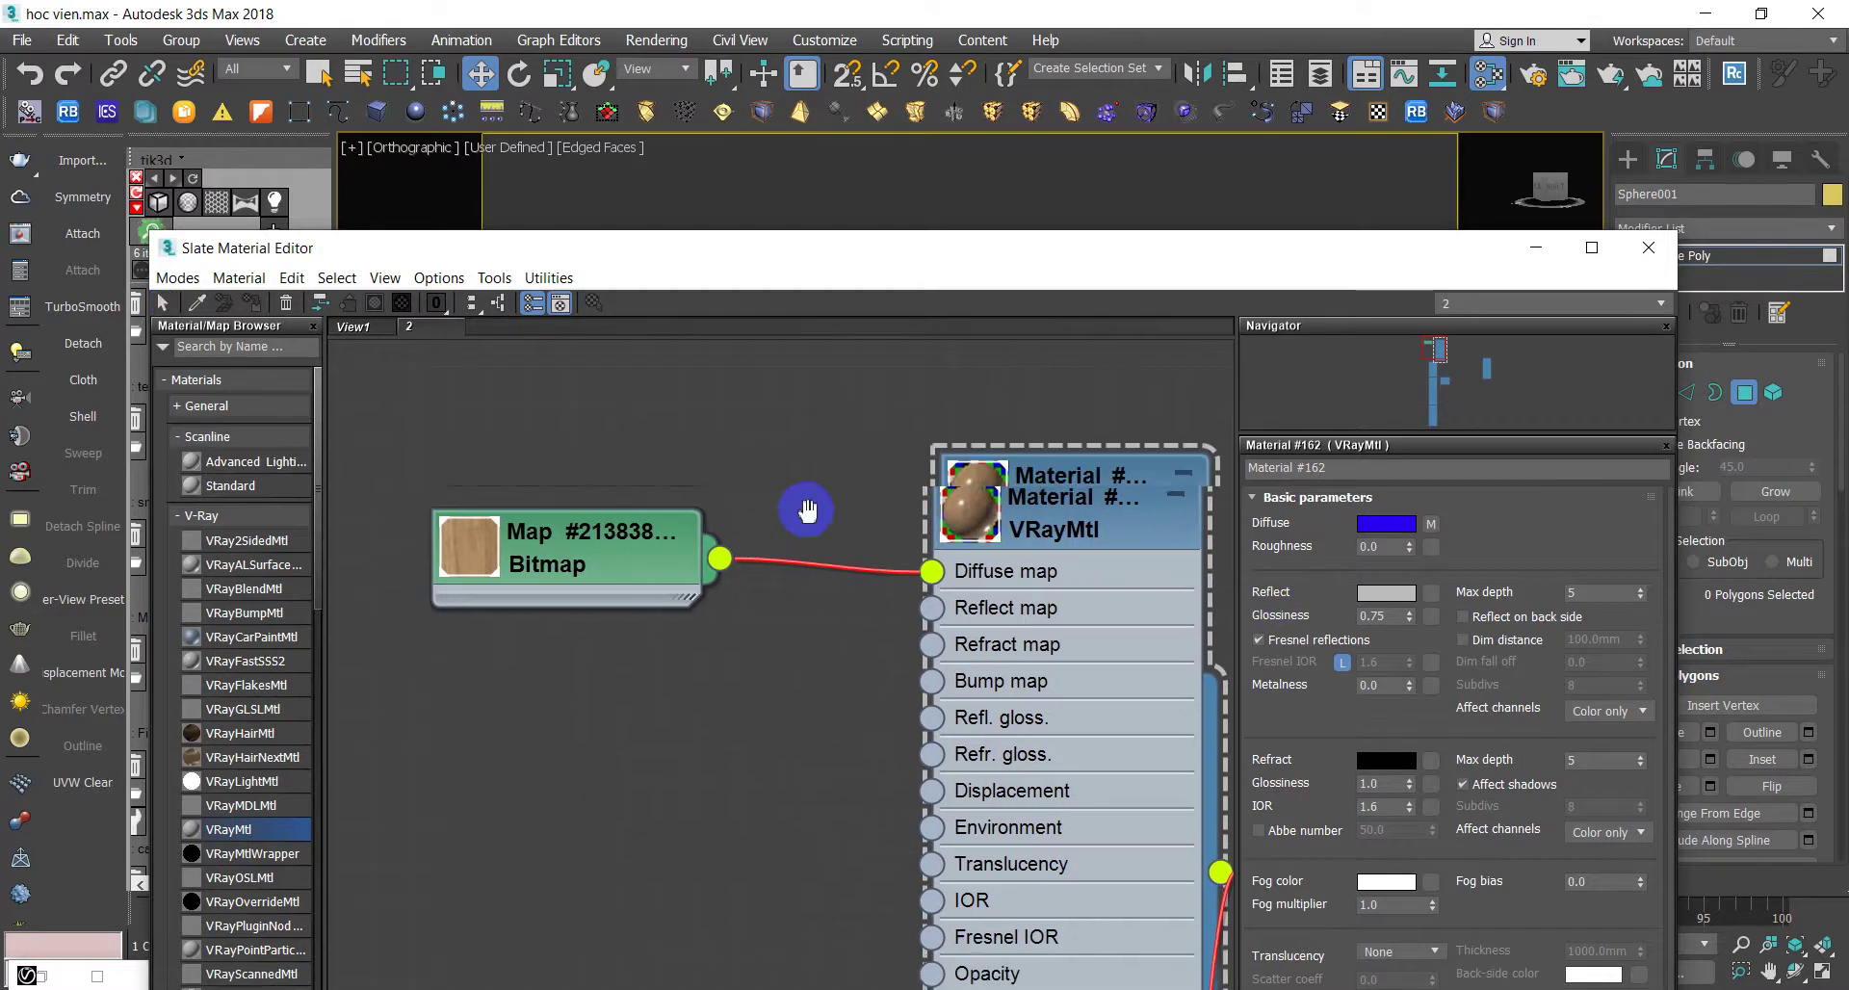
{"action": "mouse_move", "coordinate": [732, 523]}
{"action": "left_mouse_down"}
{"action": "mouse_move", "coordinate": [691, 472]}
{"action": "mouse_move", "coordinate": [945, 650]}
{"action": "left_mouse_up"}
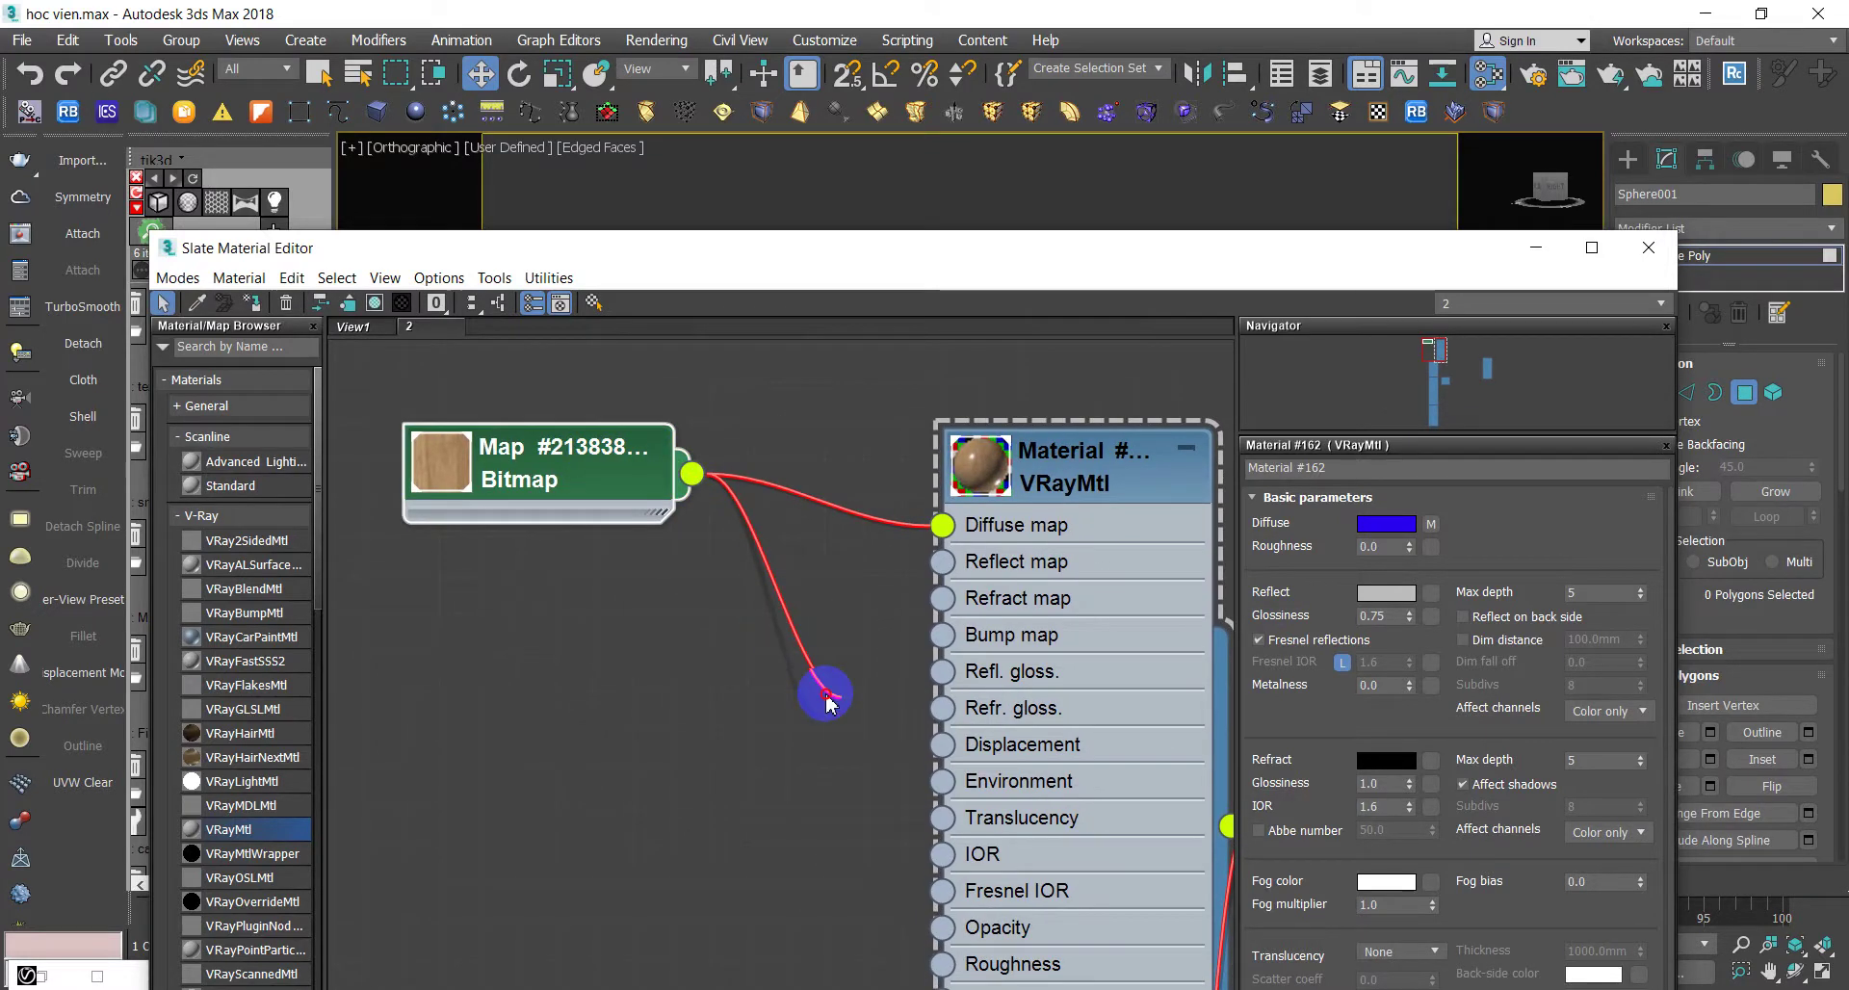
{"action": "left_click", "coordinate": [627, 530]}
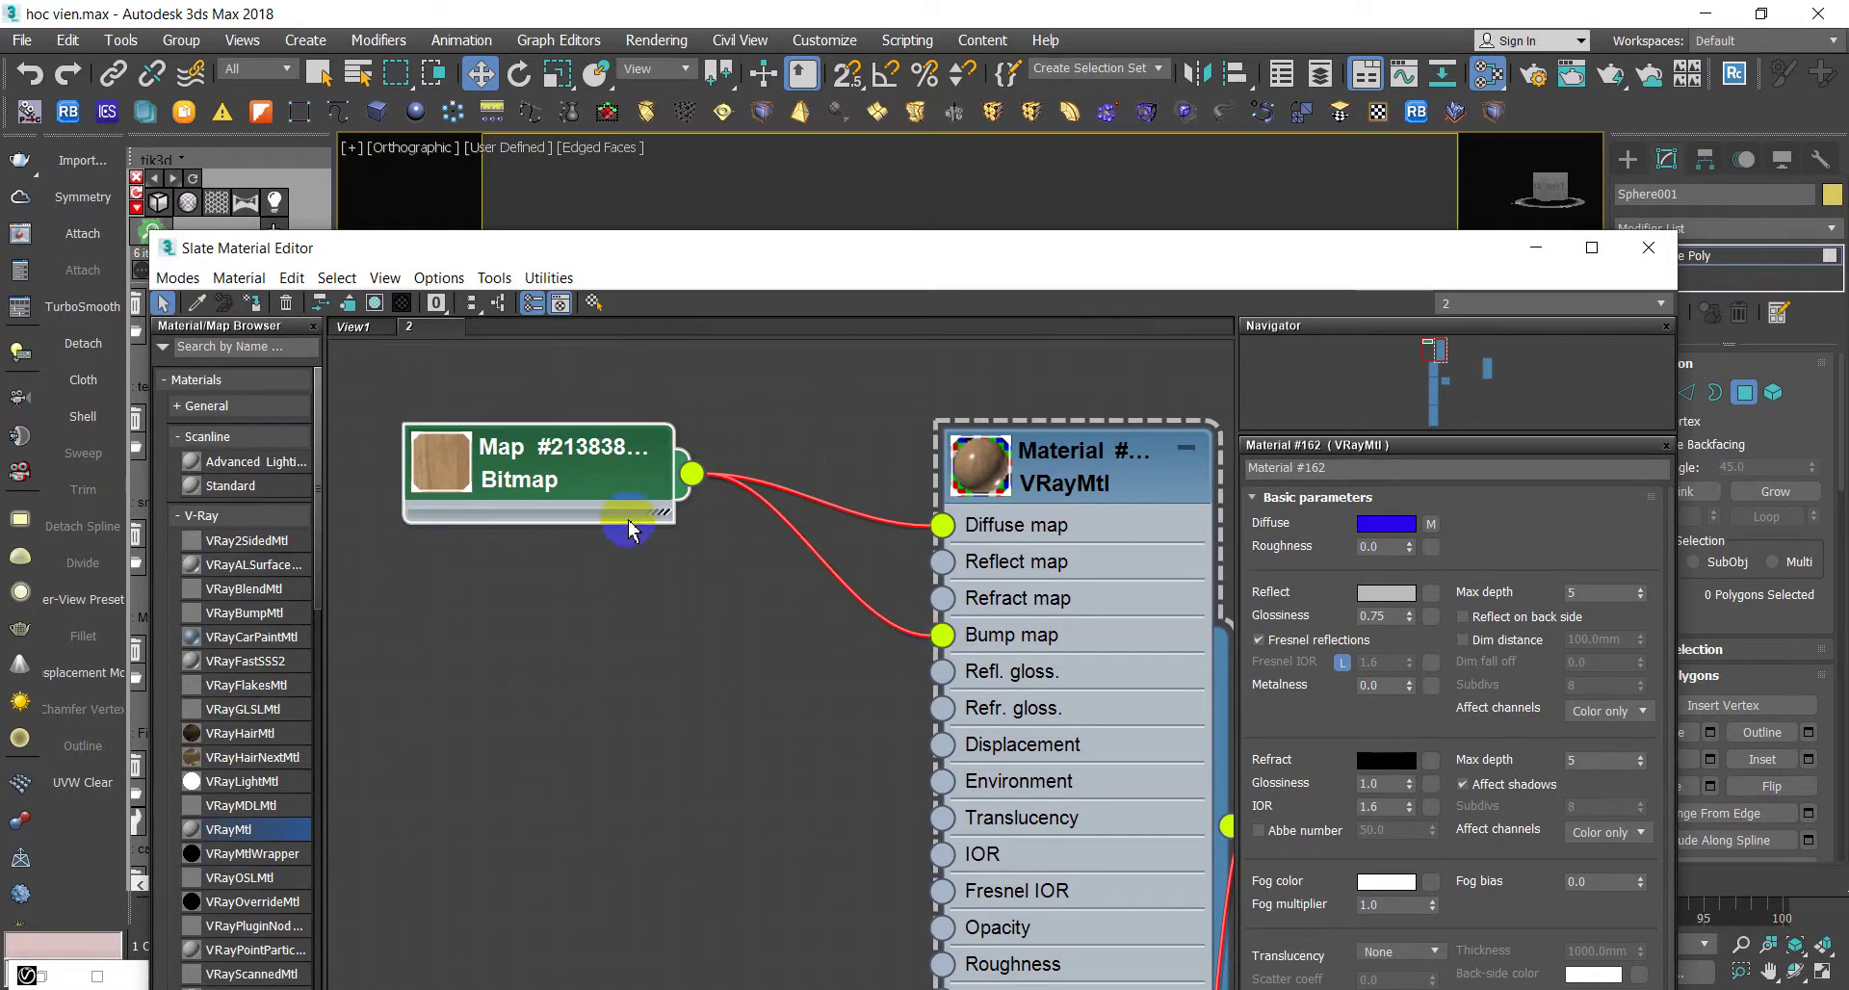
{"action": "left_click_drag", "start_coordinate": [512, 511], "coordinate": [512, 472]}
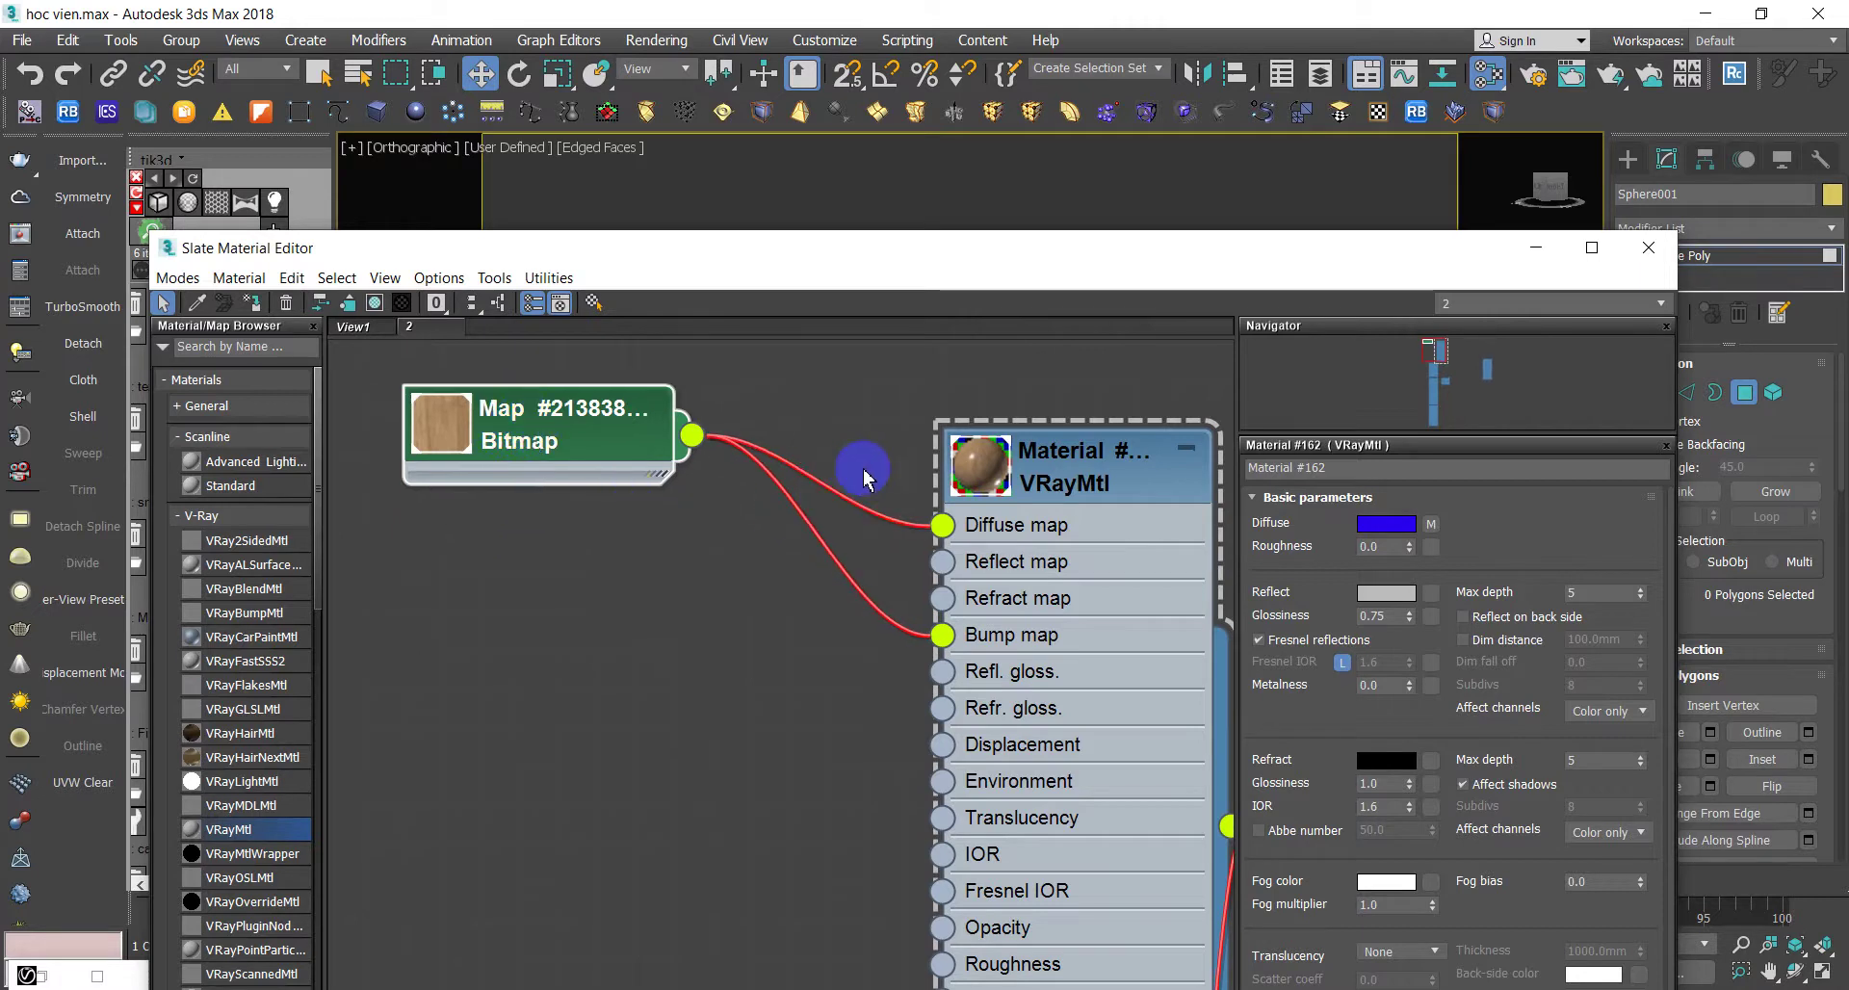
- Pan the node view over to the Multi/Sub-Object nodes and the red Material #163
{"action": "scroll", "coordinate": [617, 576], "scroll_direction": "down", "scroll_amount": 1}
{"action": "middle_click_drag", "start_coordinate": [734, 556], "coordinate": [833, 564]}
{"action": "scroll", "coordinate": [925, 578], "scroll_direction": "down", "scroll_amount": 2}
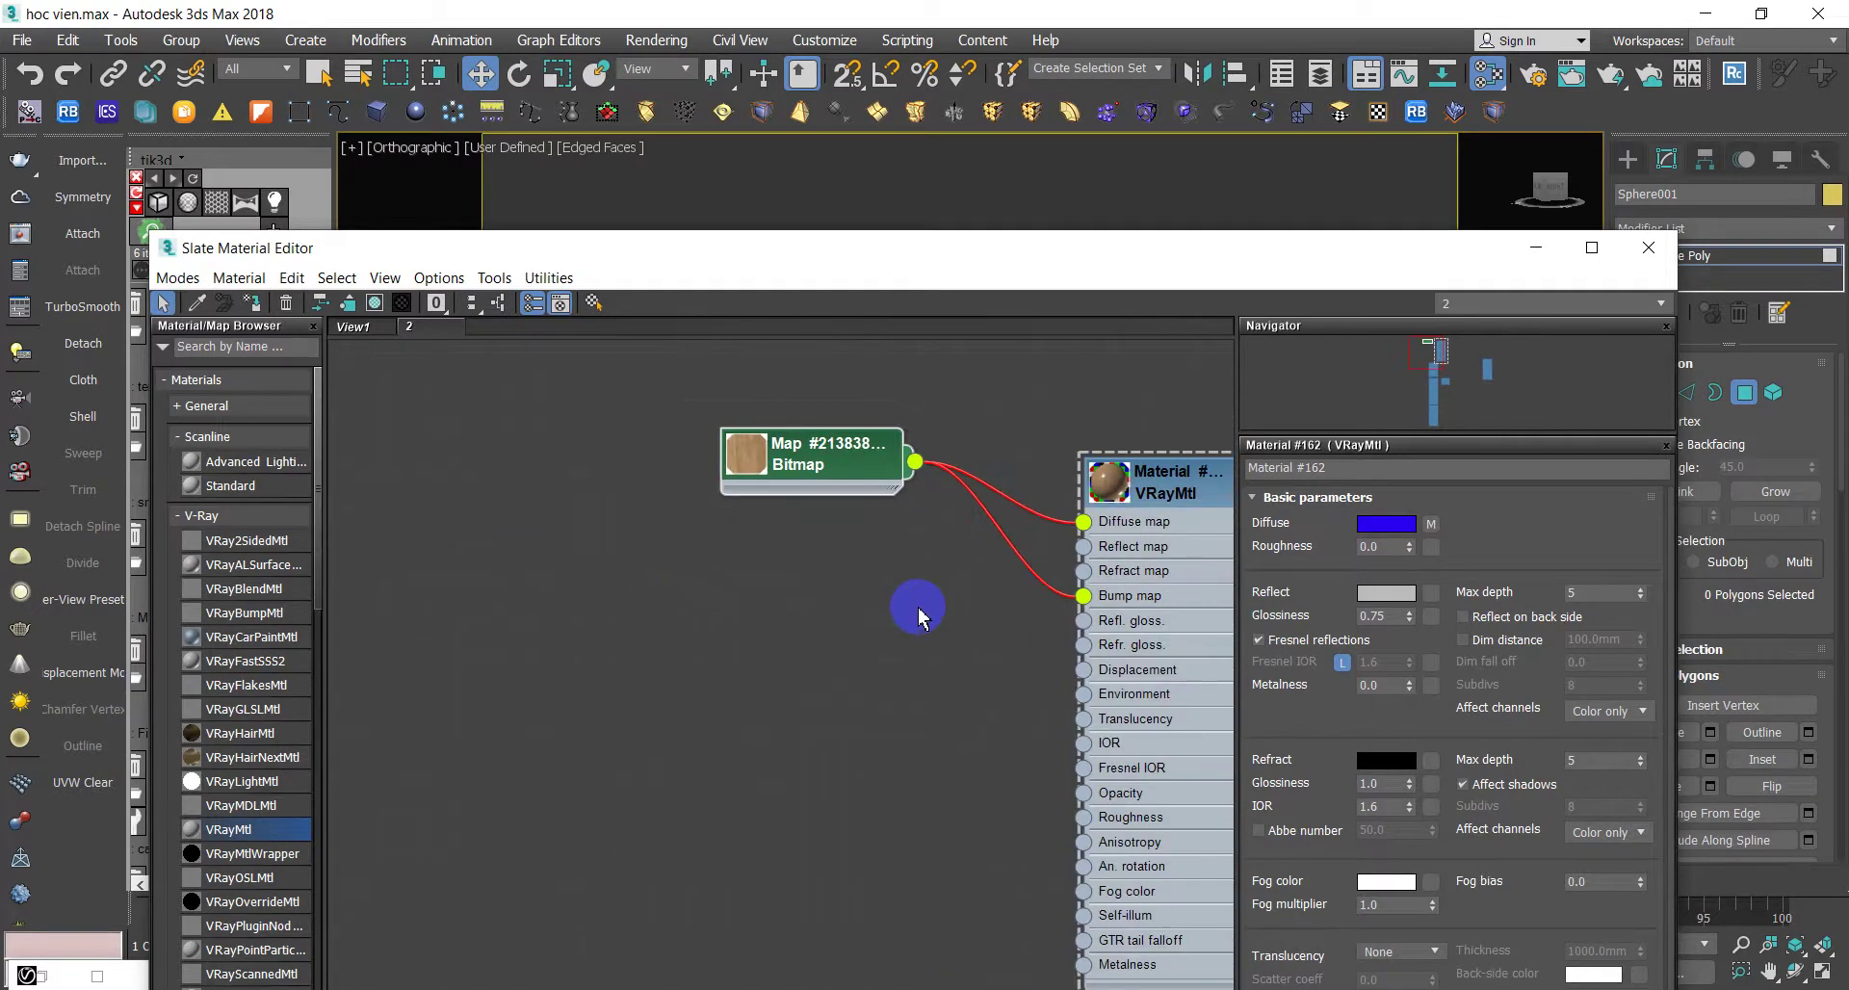
{"action": "middle_click_drag", "start_coordinate": [933, 654], "coordinate": [867, 524]}
{"action": "scroll", "coordinate": [896, 710], "scroll_direction": "down", "scroll_amount": 1}
{"action": "middle_click_drag", "start_coordinate": [896, 710], "coordinate": [982, 482]}
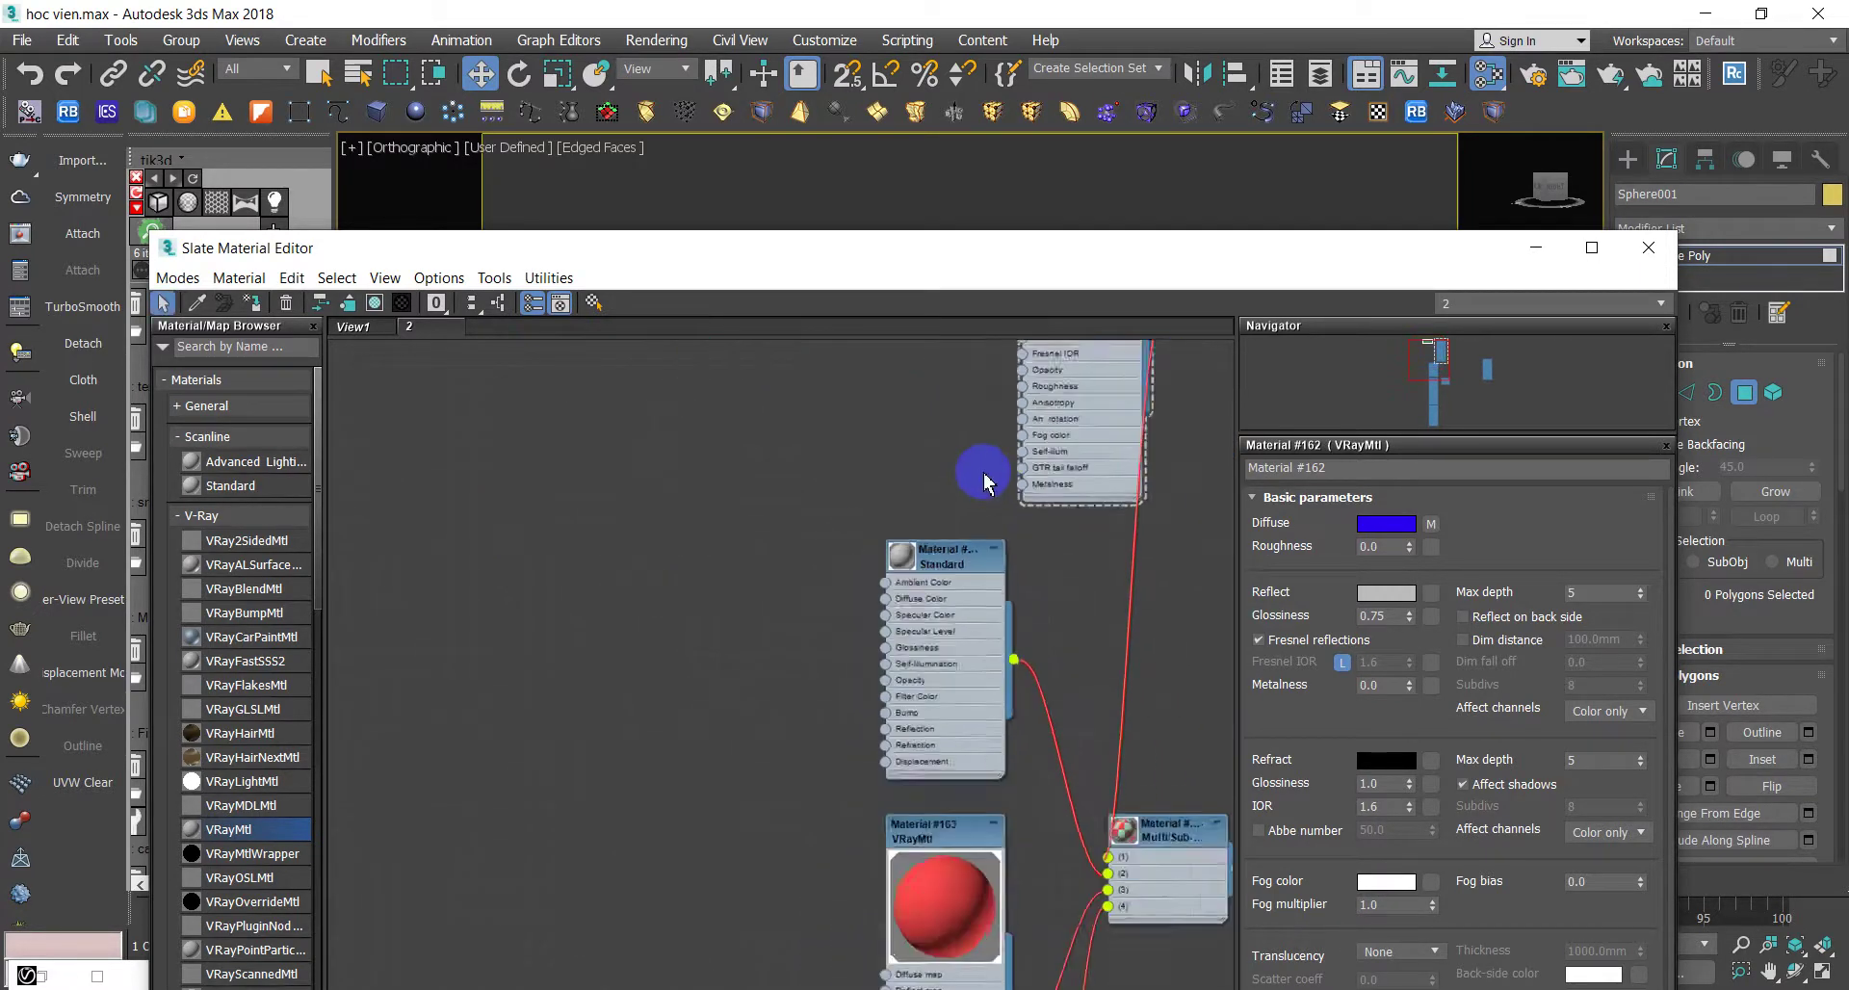
- Move Material #163 clear of the Standard node and make its parameters editable
{"action": "middle_click_drag", "start_coordinate": [1025, 922], "coordinate": [1065, 598]}
{"action": "left_click_drag", "start_coordinate": [1038, 674], "coordinate": [867, 643]}
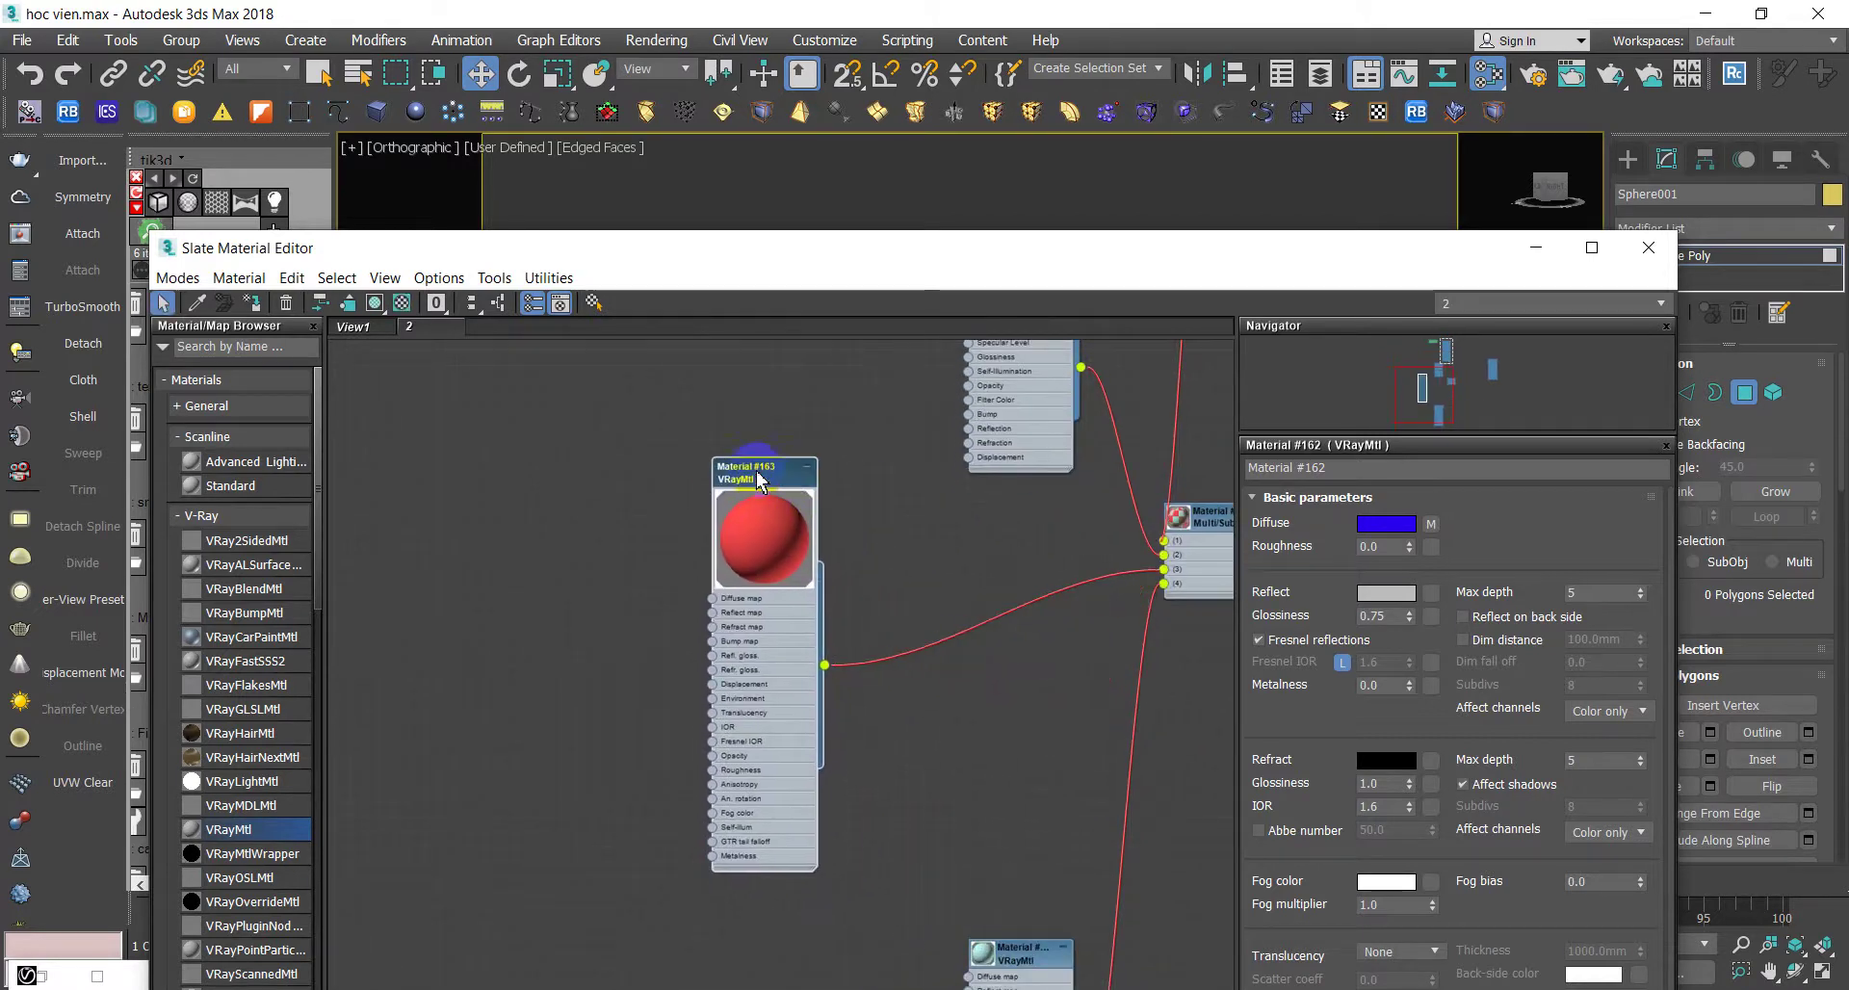
{"action": "middle_click_drag", "start_coordinate": [867, 643], "coordinate": [984, 674]}
{"action": "scroll", "coordinate": [984, 674], "scroll_direction": "up", "scroll_amount": 1}
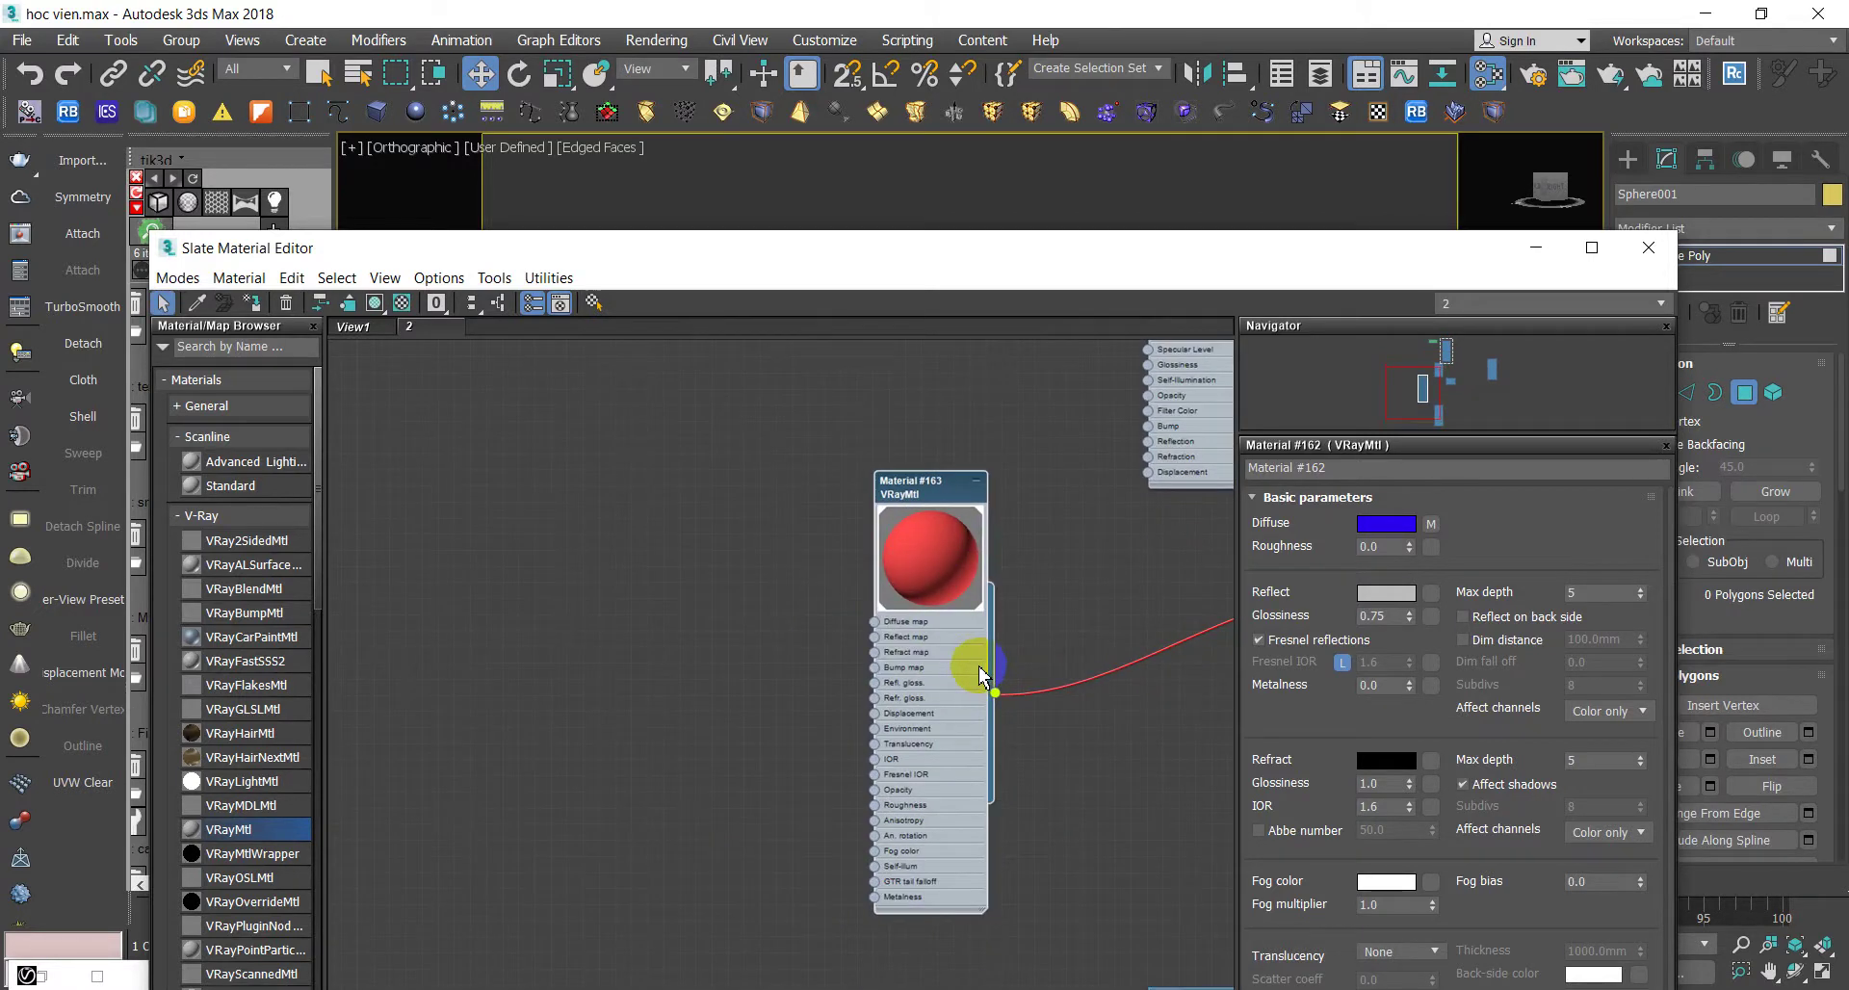
{"action": "left_click", "coordinate": [931, 489]}
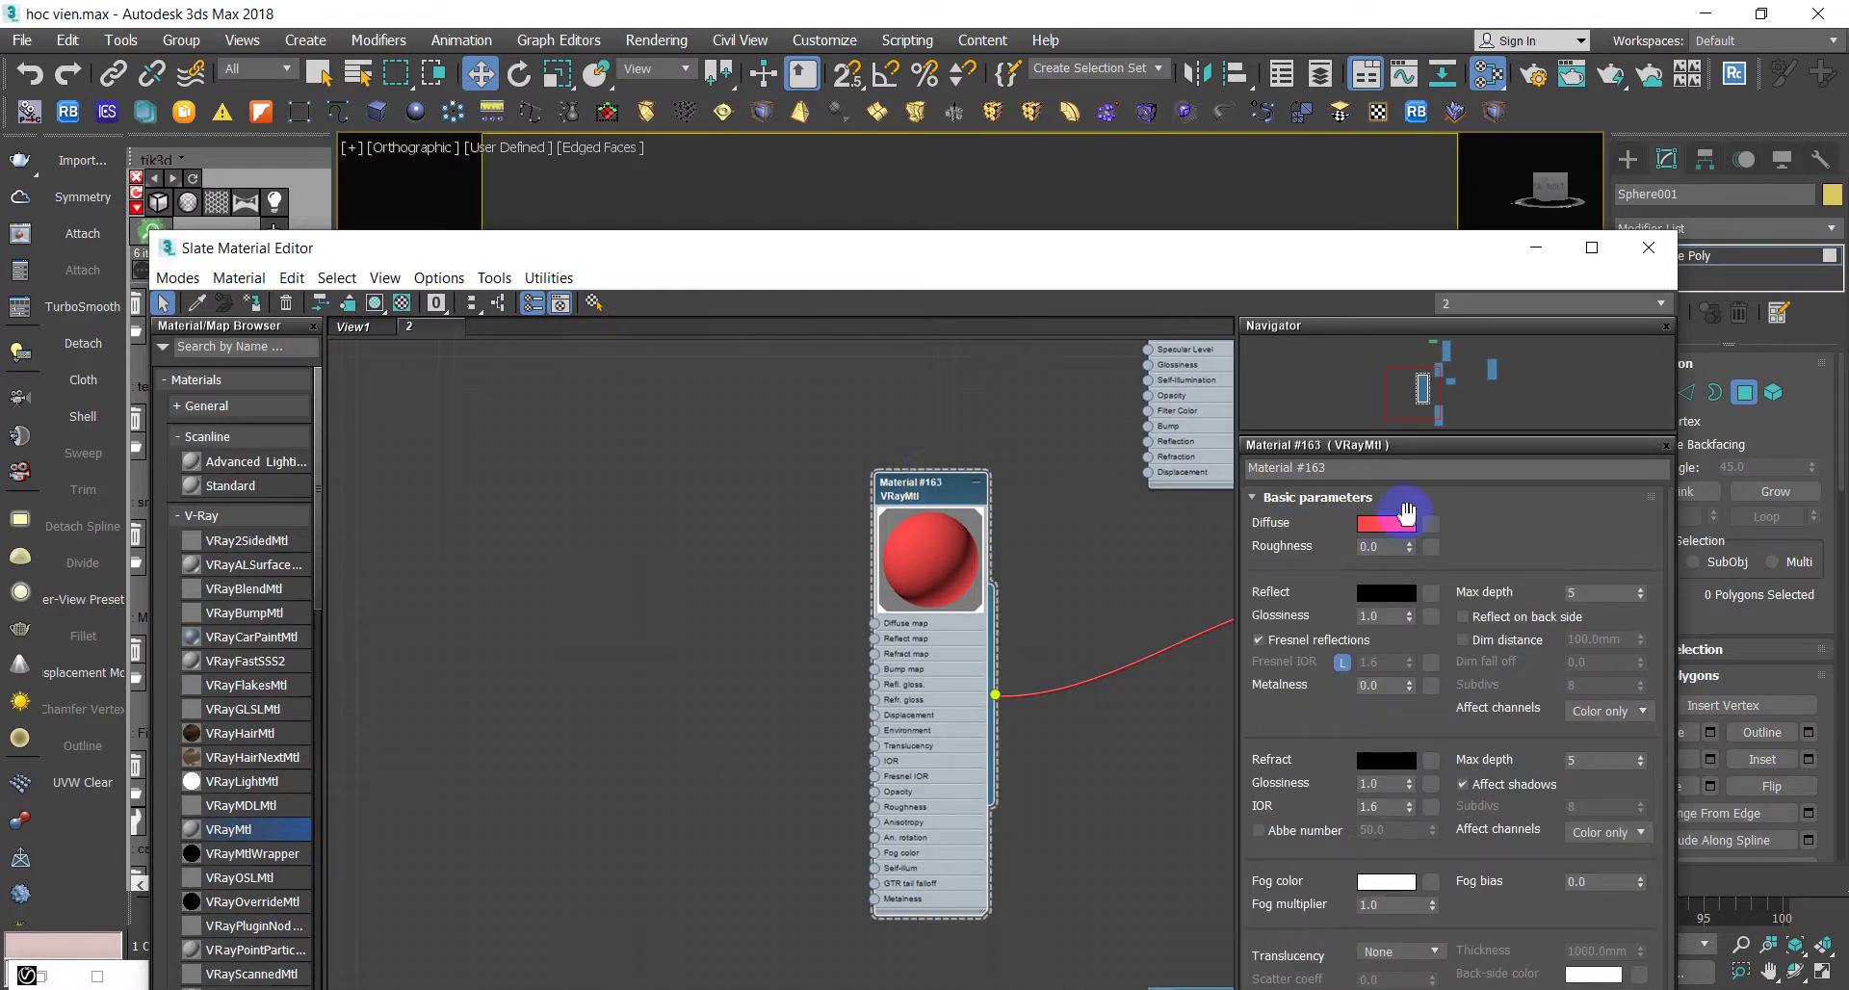
- Set Material #163's diffuse to very dark grey and its reflection colour to orange
{"action": "left_click", "coordinate": [1387, 525]}
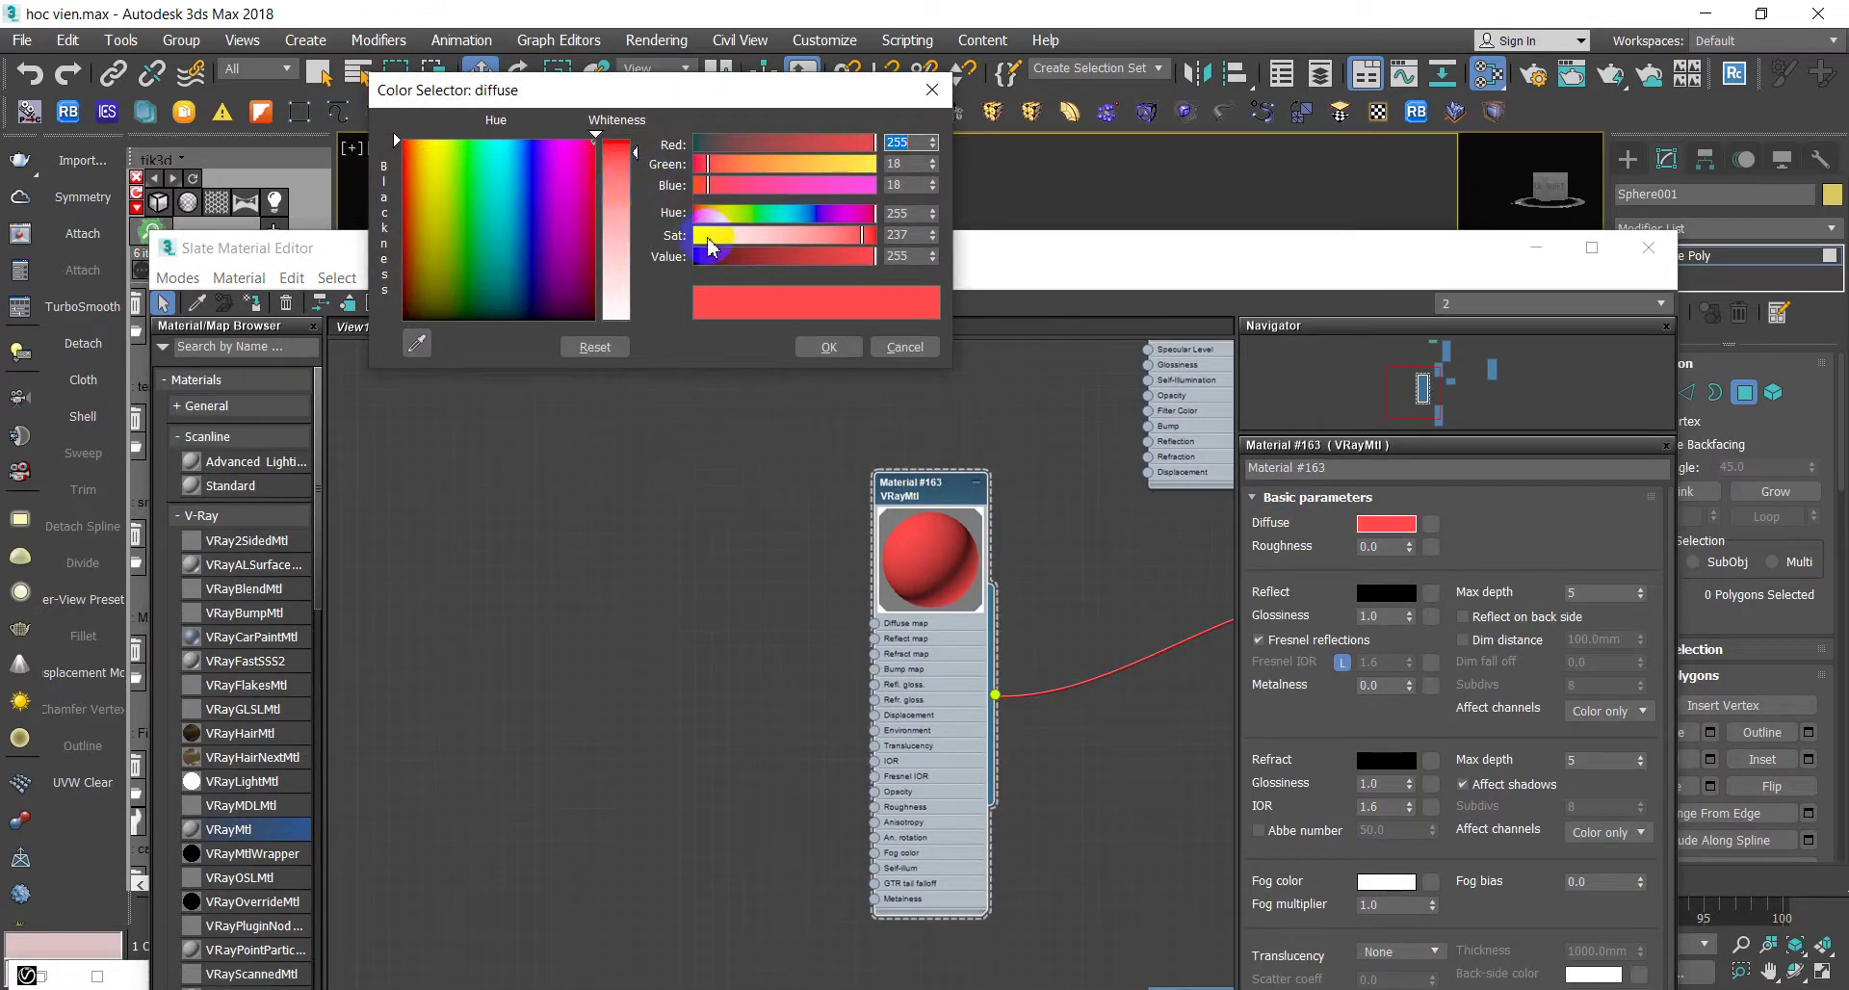
{"action": "left_click_drag", "start_coordinate": [710, 252], "coordinate": [688, 256]}
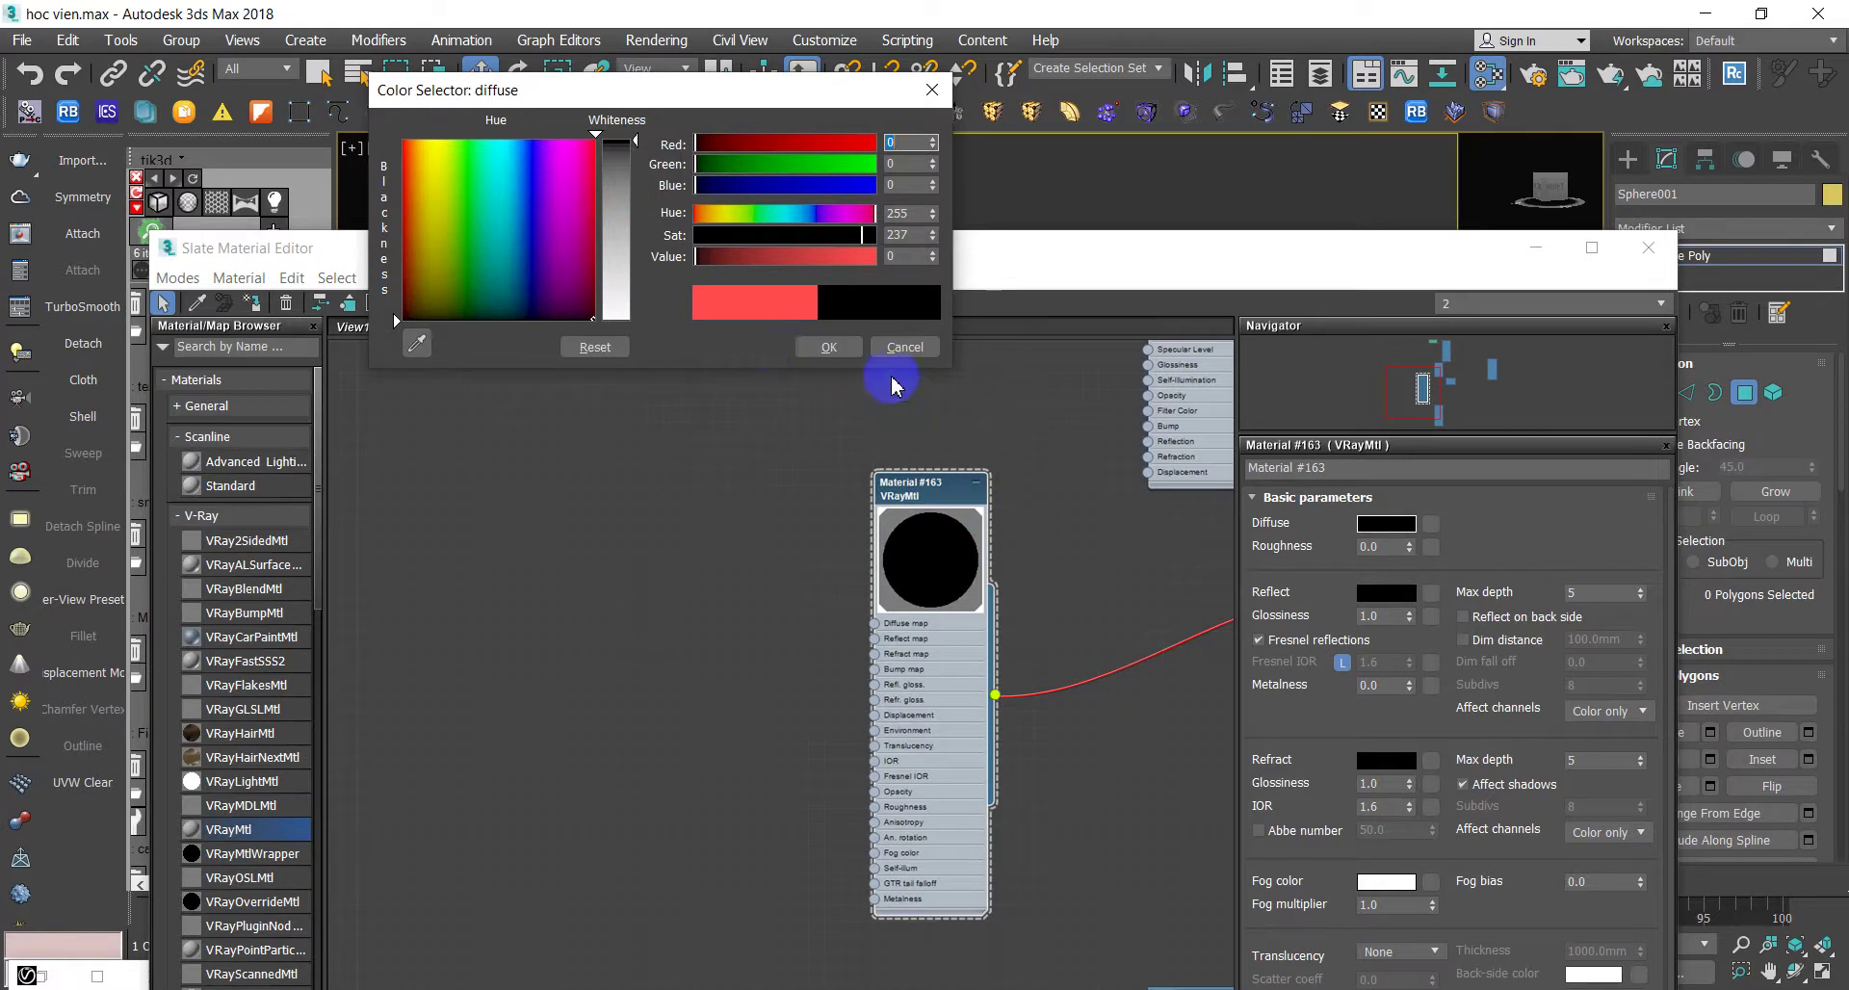
{"action": "left_click", "coordinate": [828, 347]}
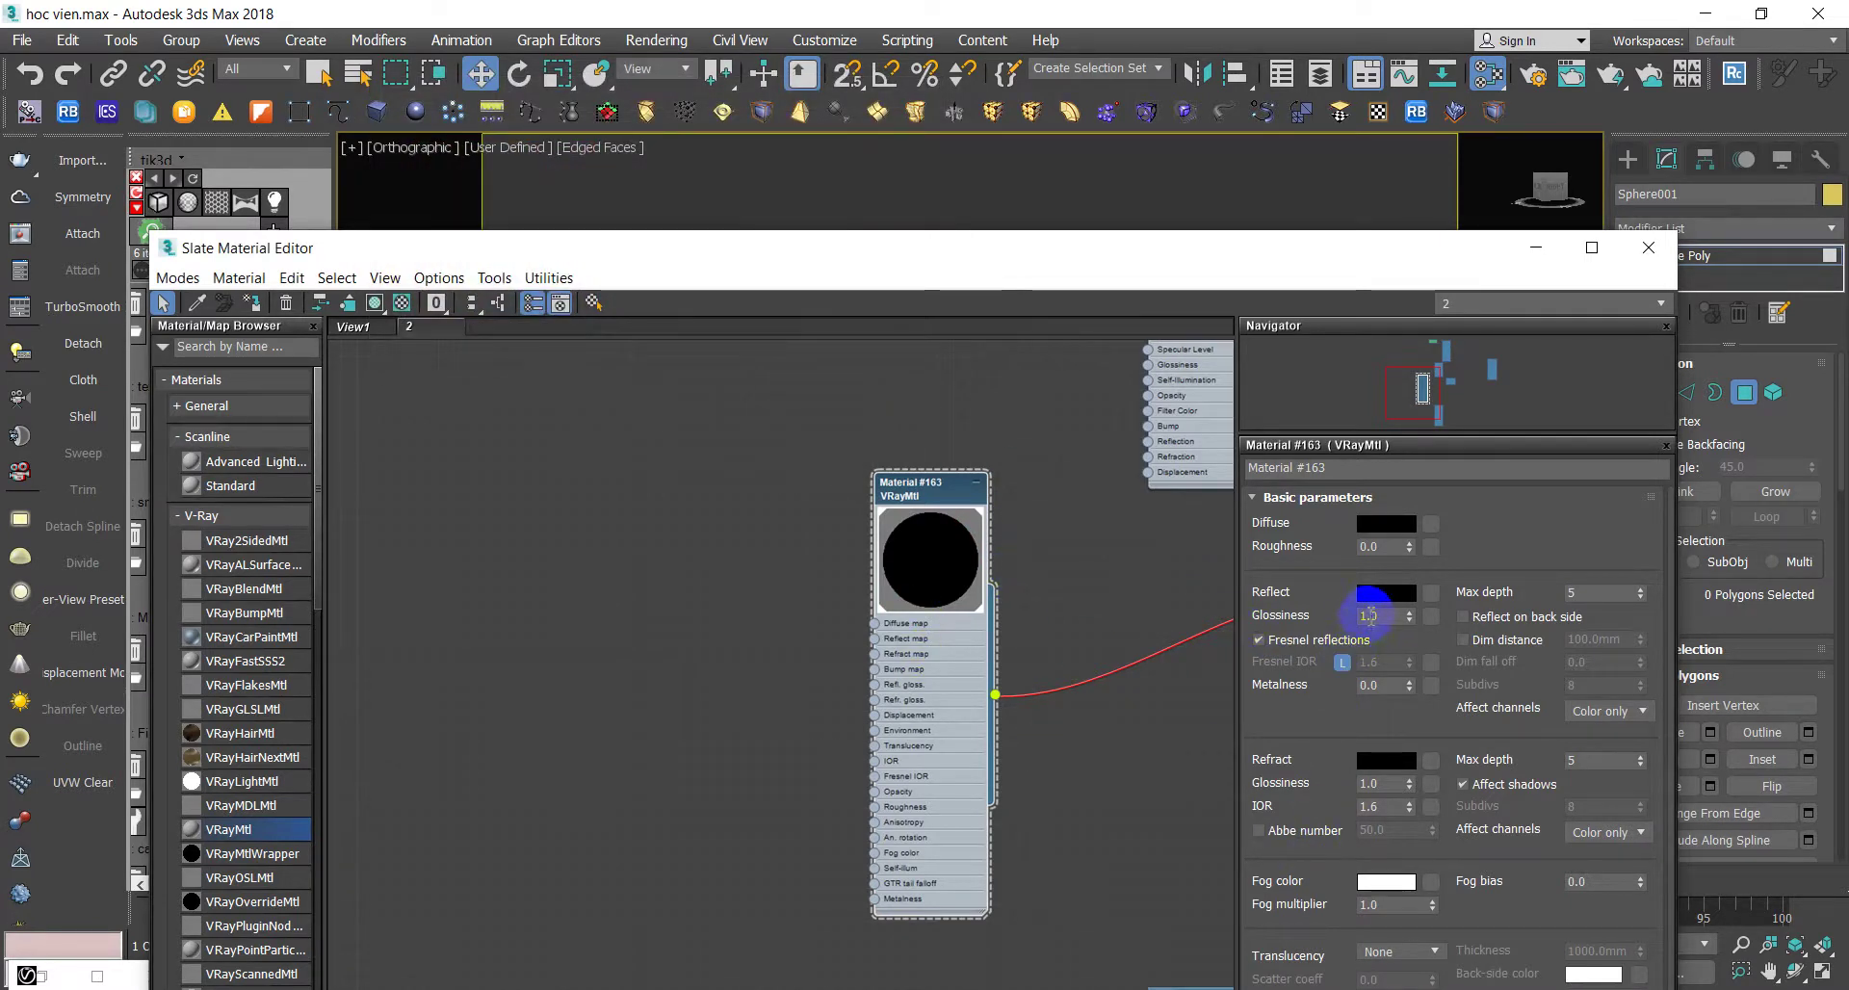
{"action": "left_click", "coordinate": [1382, 605]}
{"action": "left_click", "coordinate": [416, 149]}
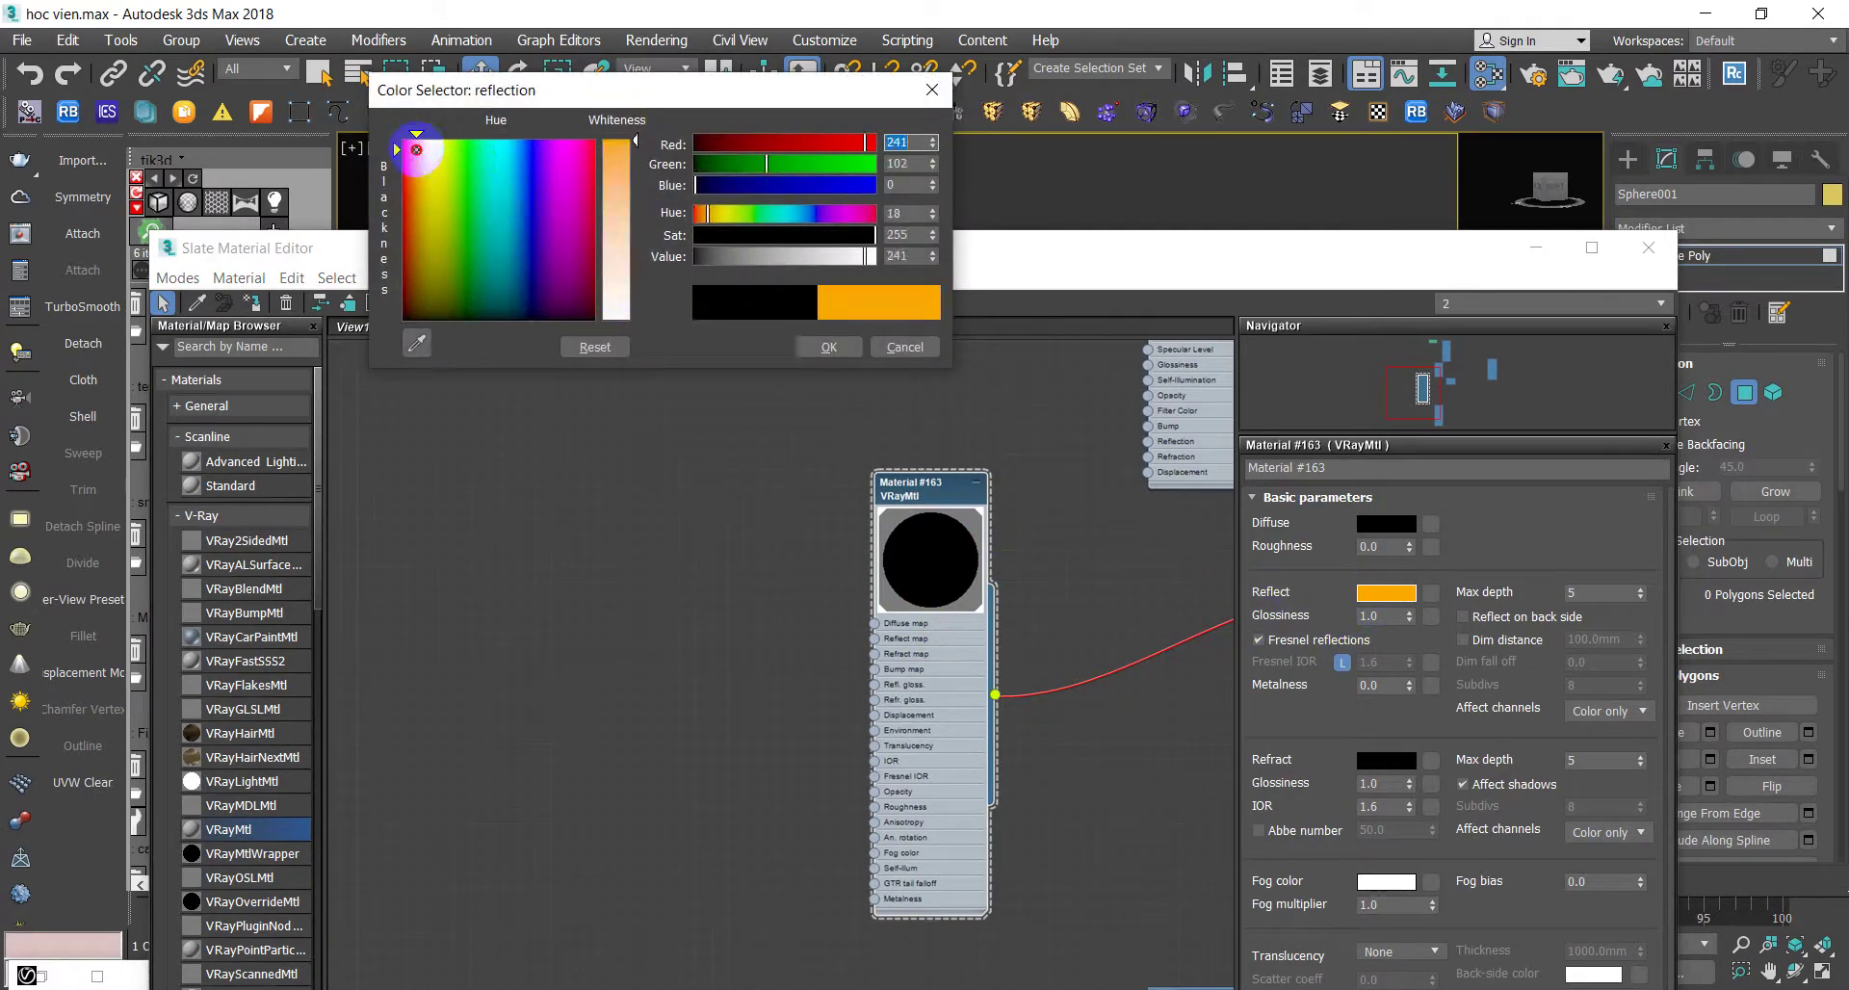
{"action": "left_click_drag", "start_coordinate": [635, 174], "coordinate": [627, 142]}
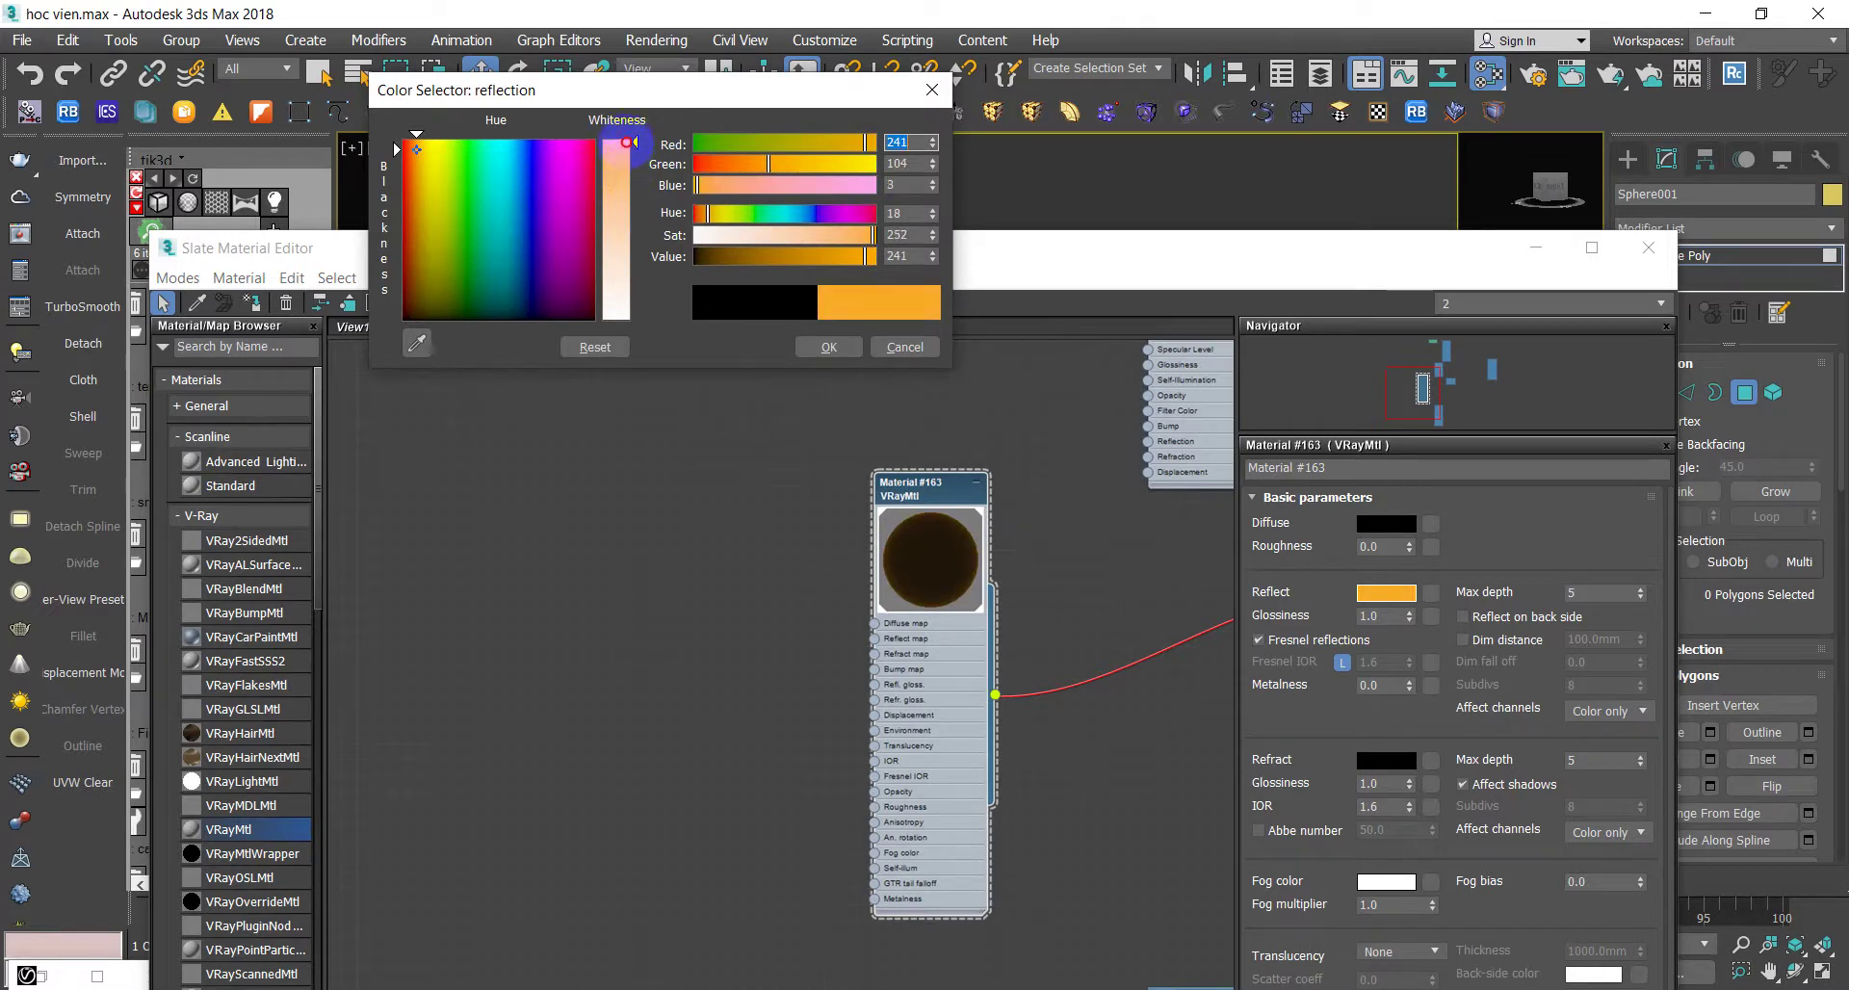
{"action": "left_click", "coordinate": [1383, 525]}
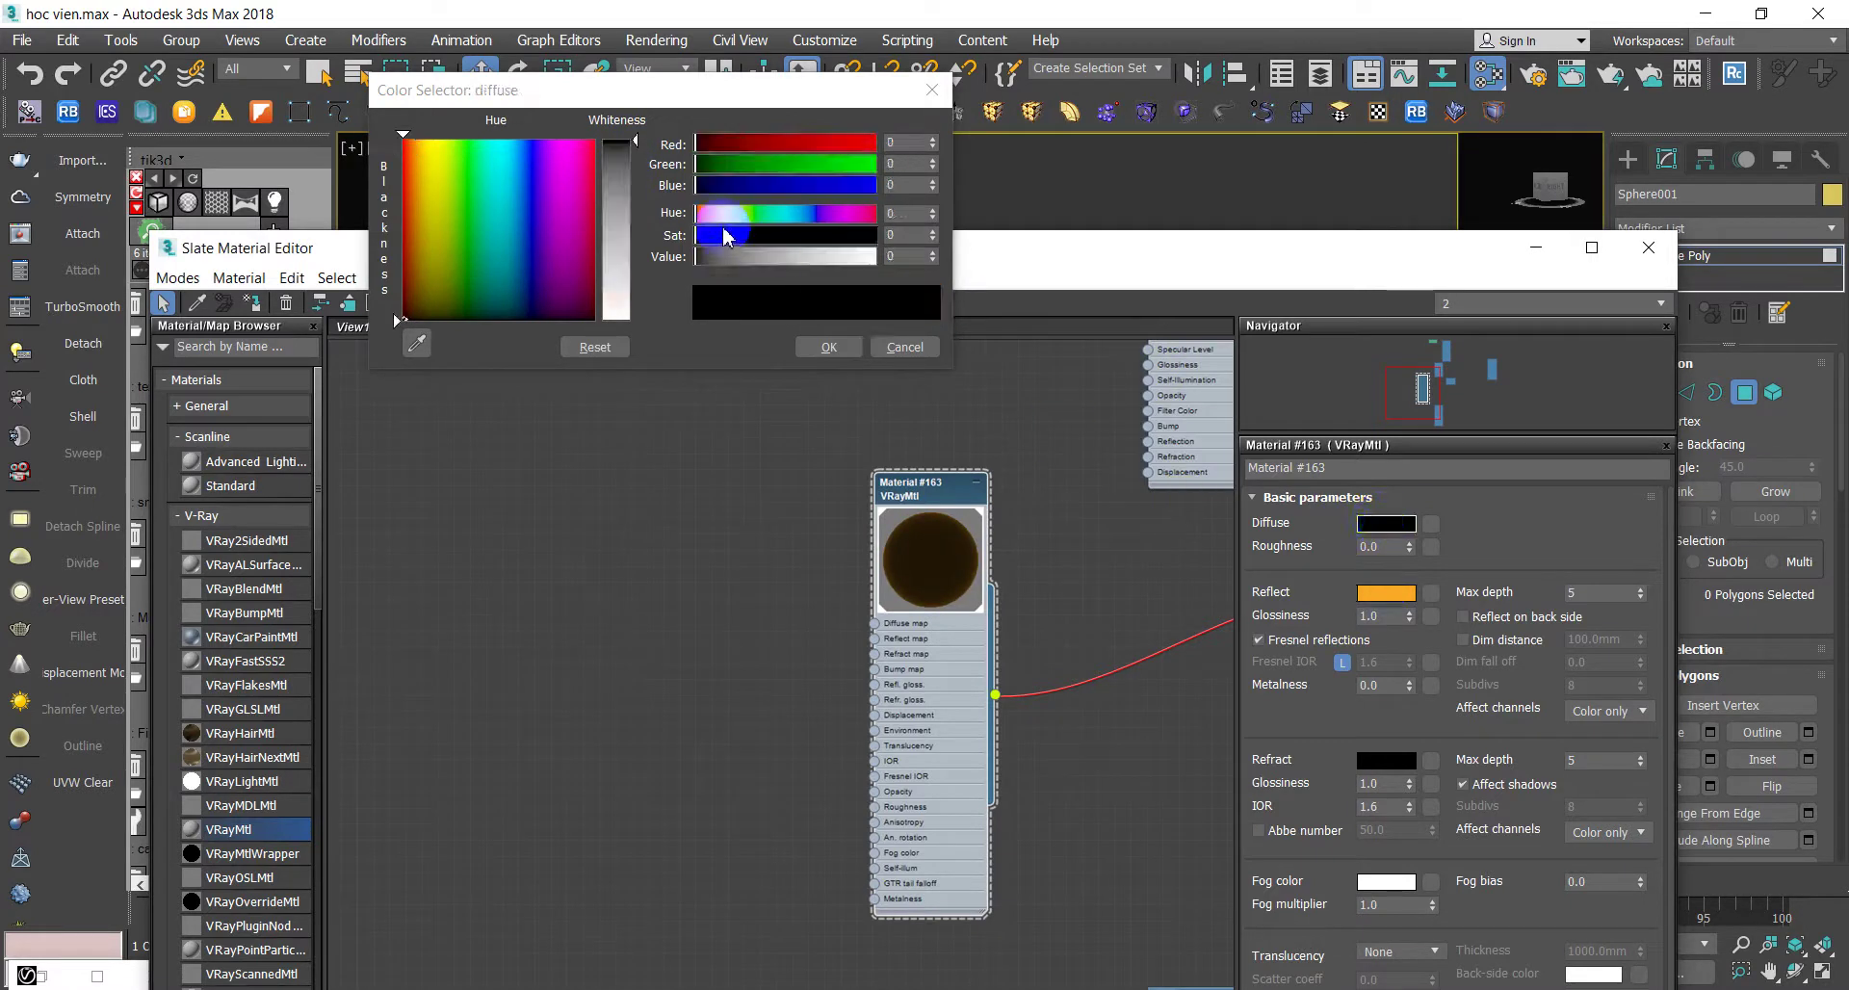
{"action": "left_click_drag", "start_coordinate": [634, 141], "coordinate": [634, 152]}
{"action": "left_click", "coordinate": [828, 347]}
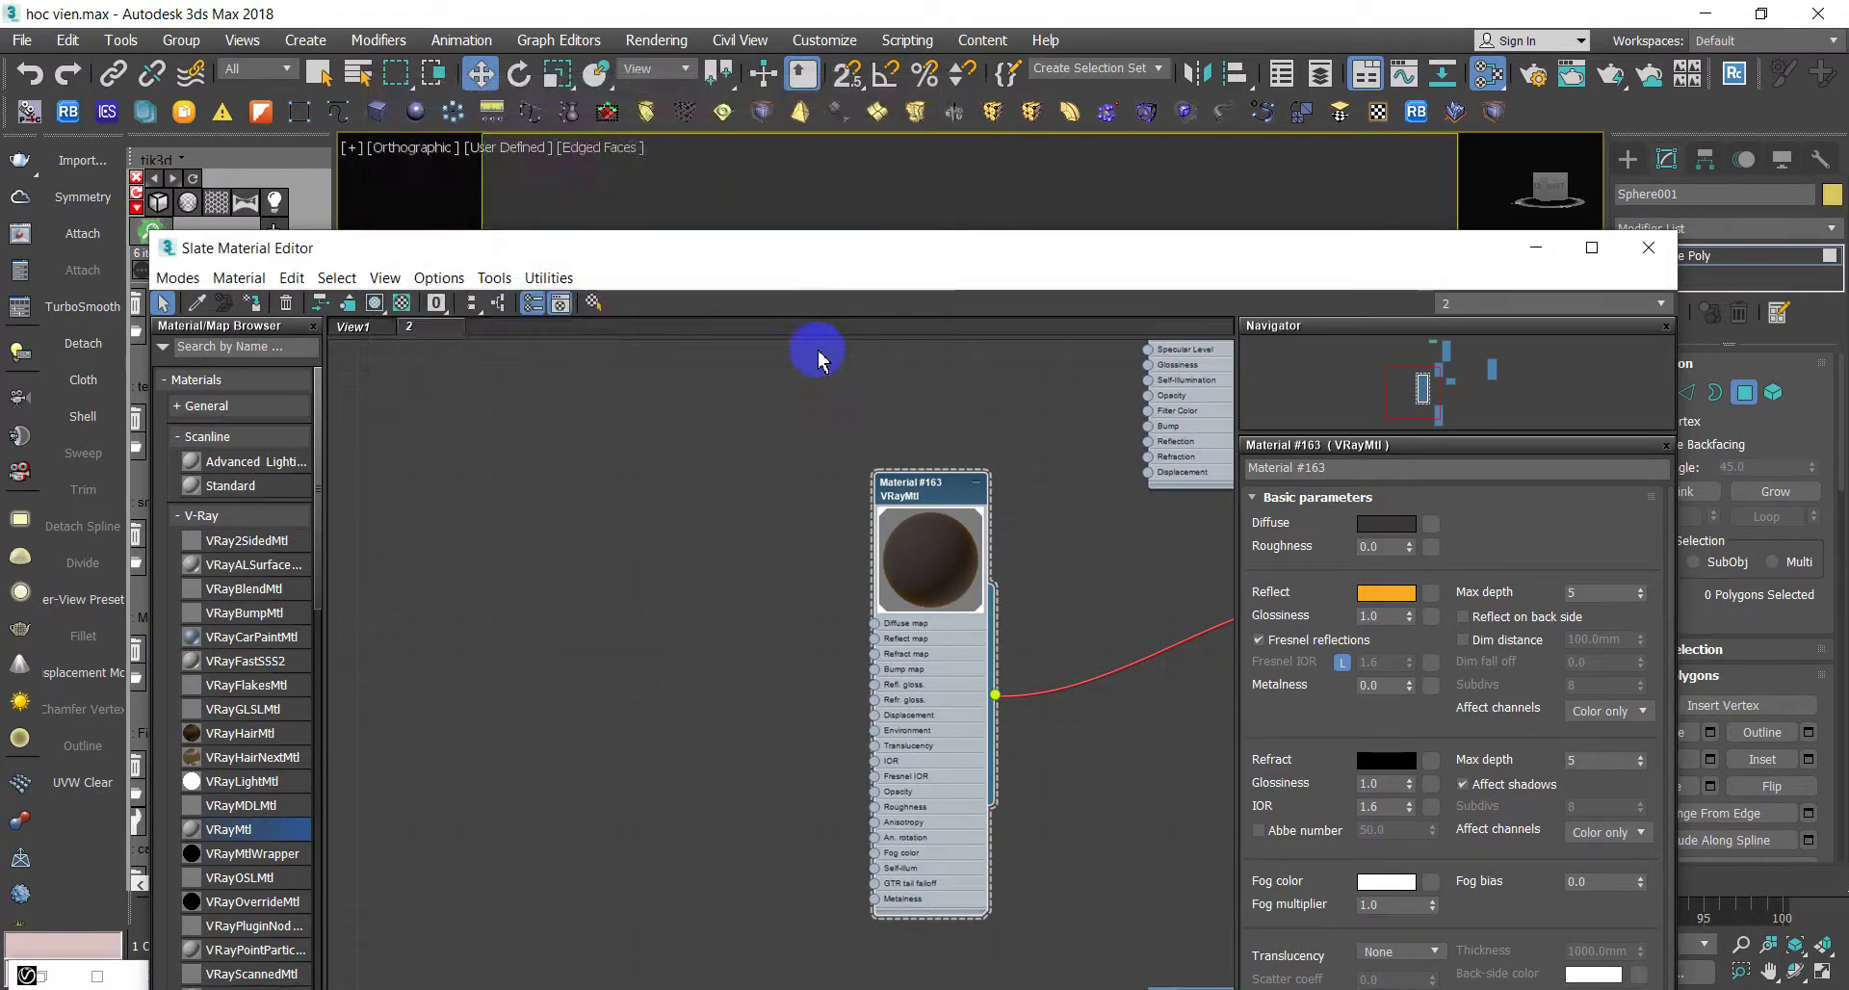
- Set Material #163's reflection glossiness to 0.9 and turn off Fresnel reflections
{"action": "left_click", "coordinate": [1390, 624]}
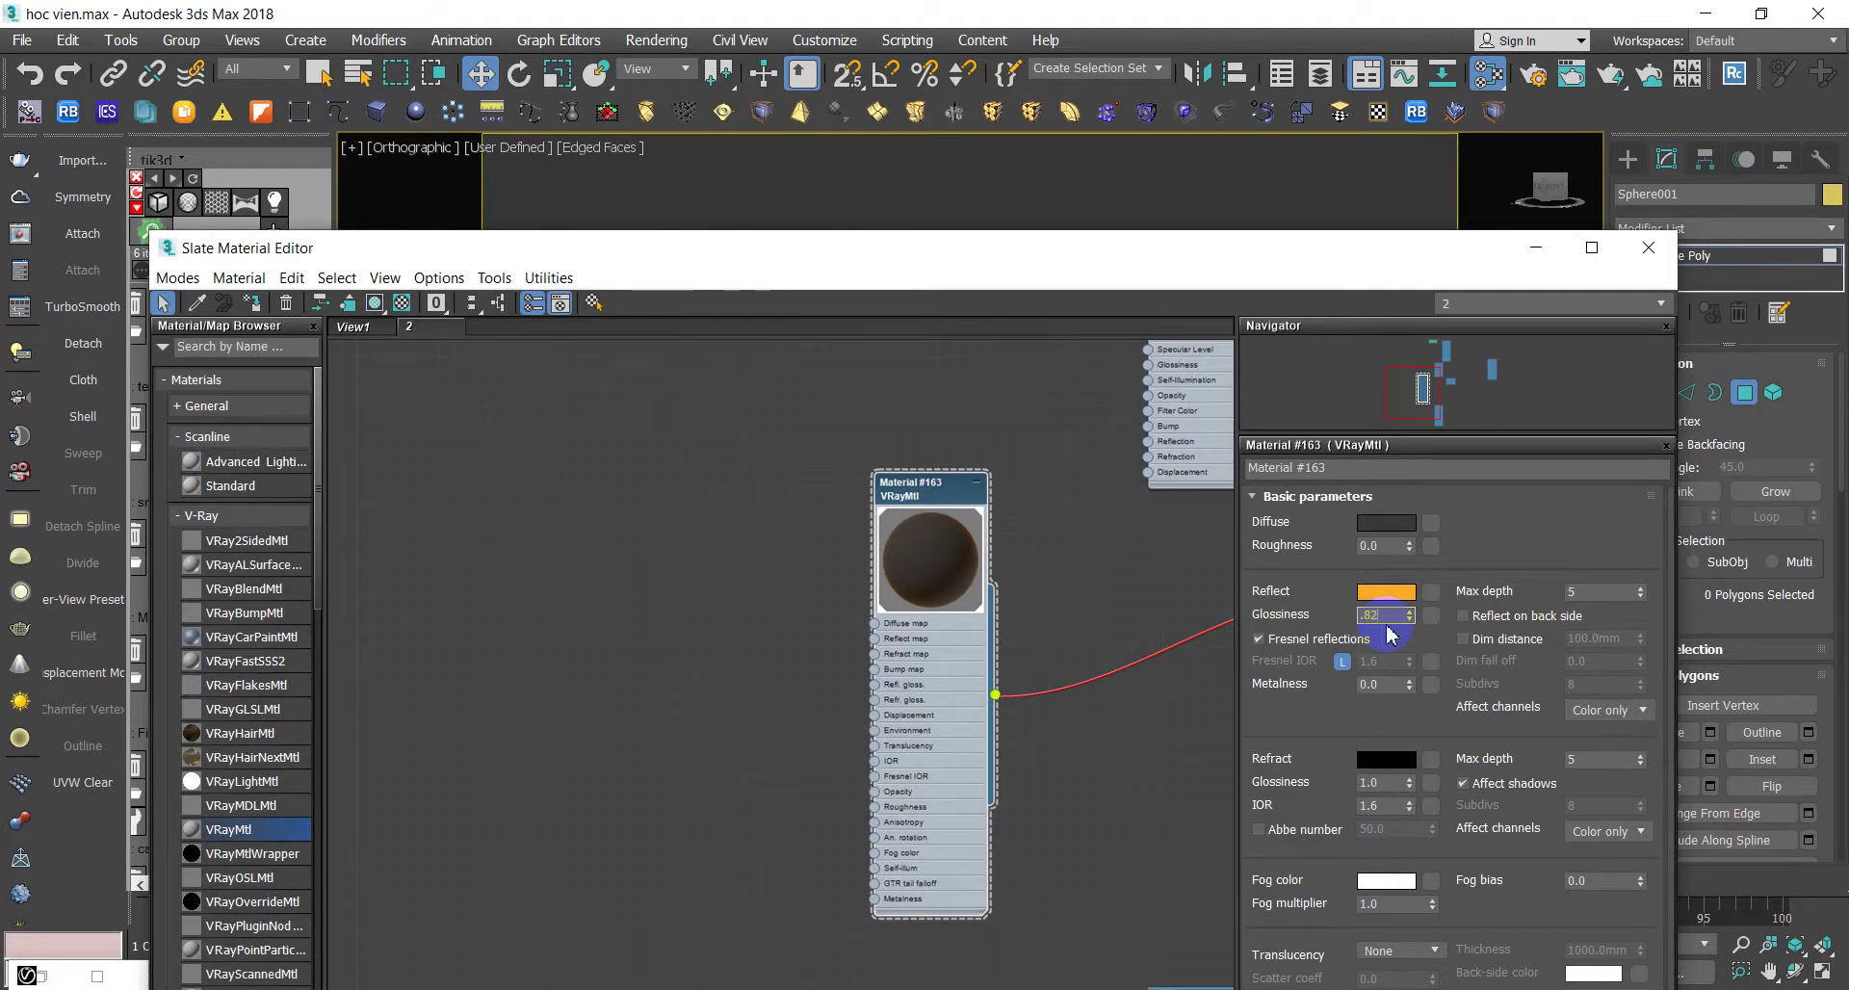
{"action": "key", "text": "Return"}
{"action": "scroll", "coordinate": [915, 559], "scroll_direction": "up", "scroll_amount": 4}
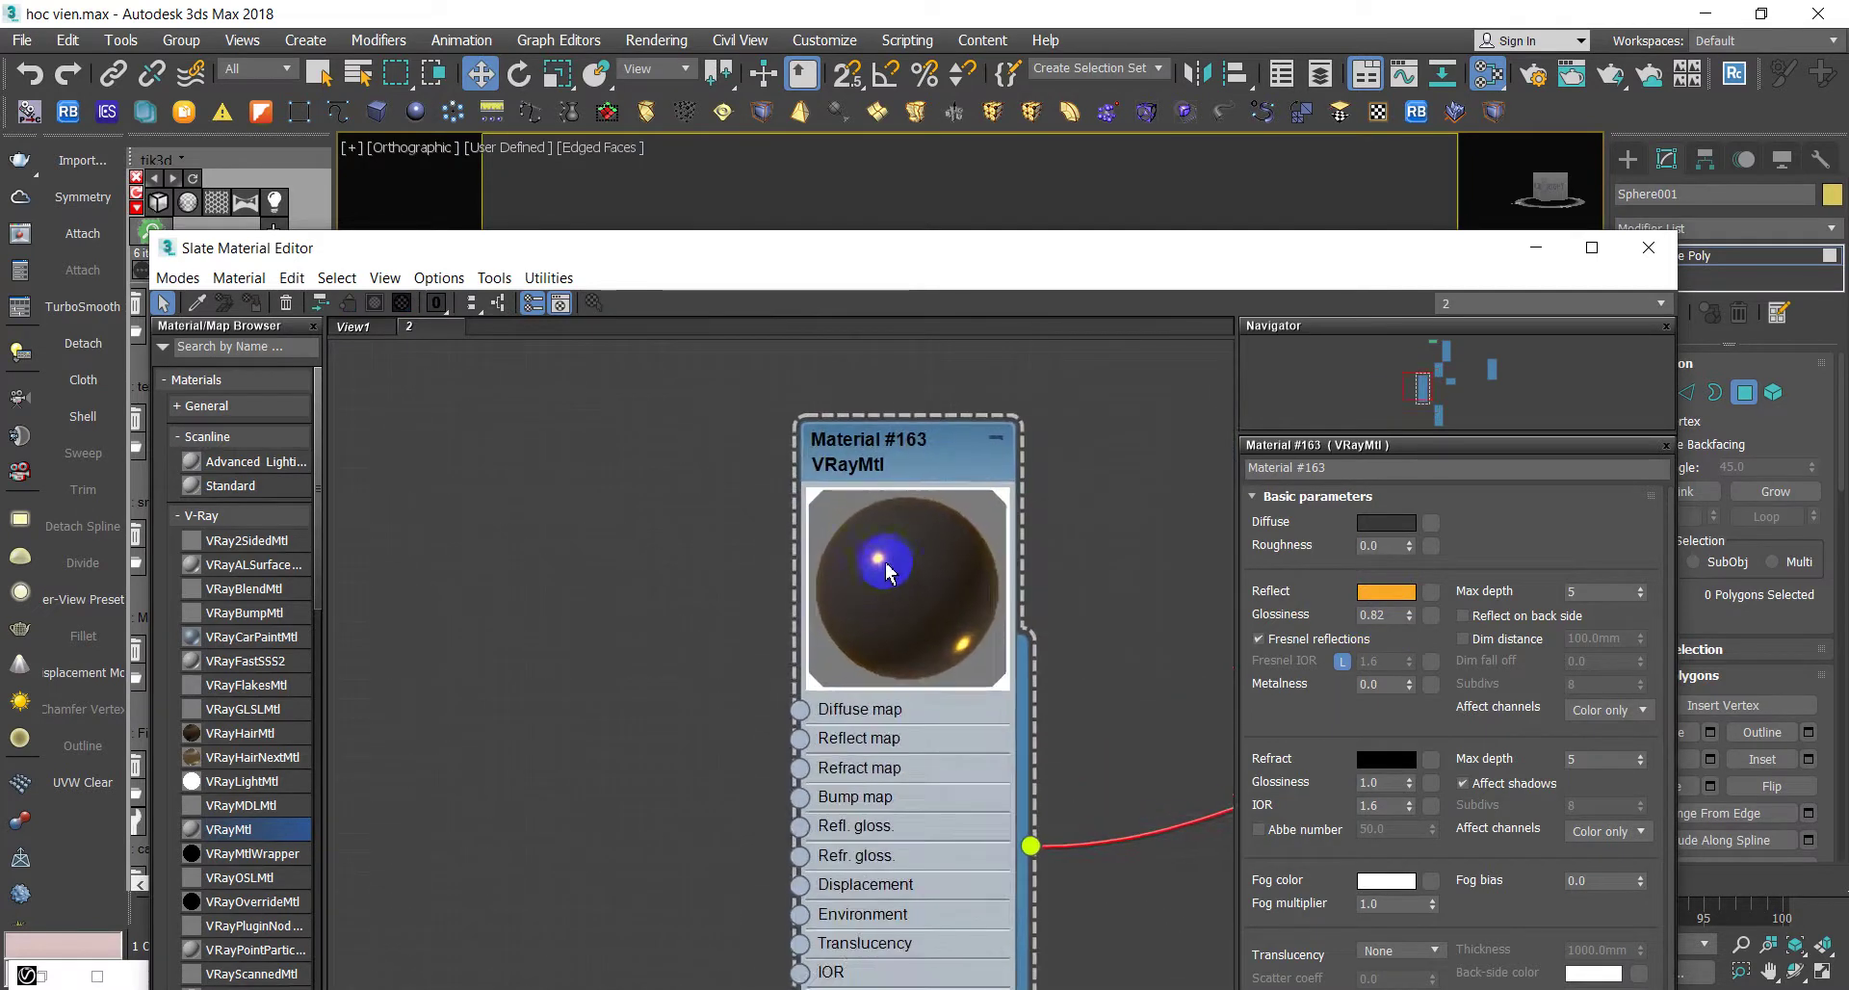
{"action": "scroll", "coordinate": [954, 583], "scroll_direction": "up", "scroll_amount": 1}
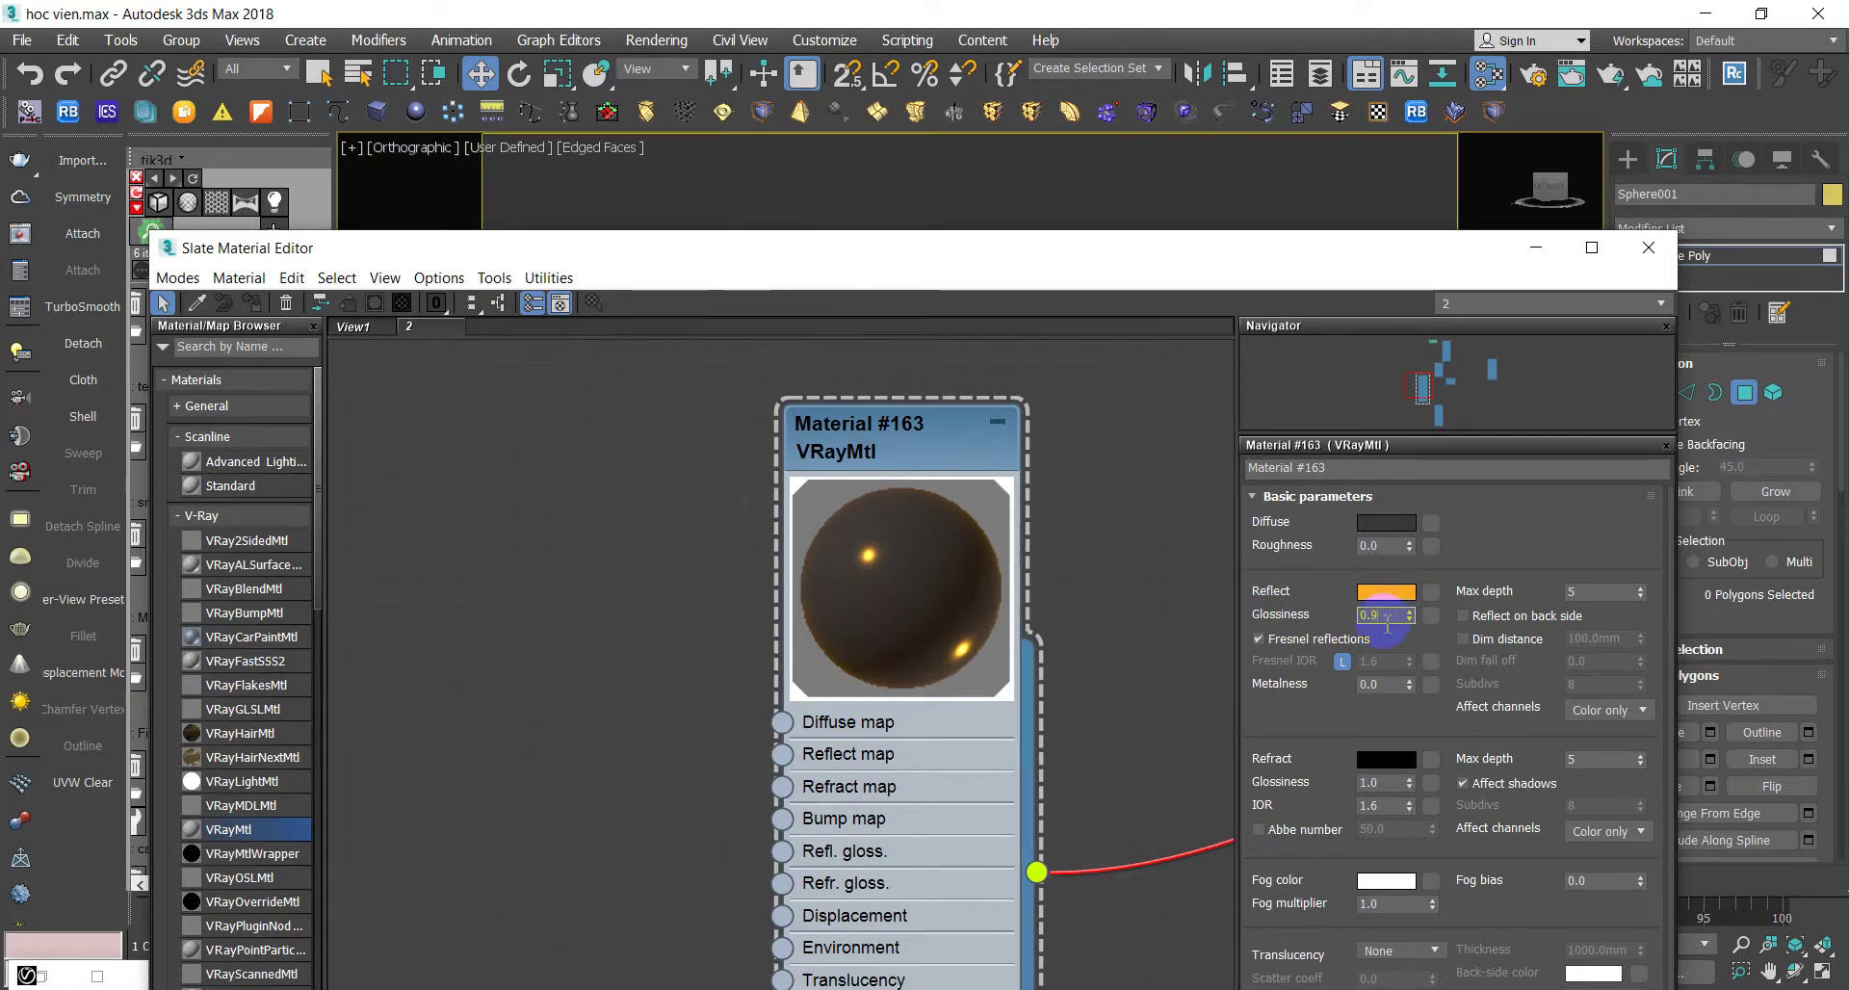
{"action": "scroll", "coordinate": [780, 578], "scroll_direction": "down", "scroll_amount": 1}
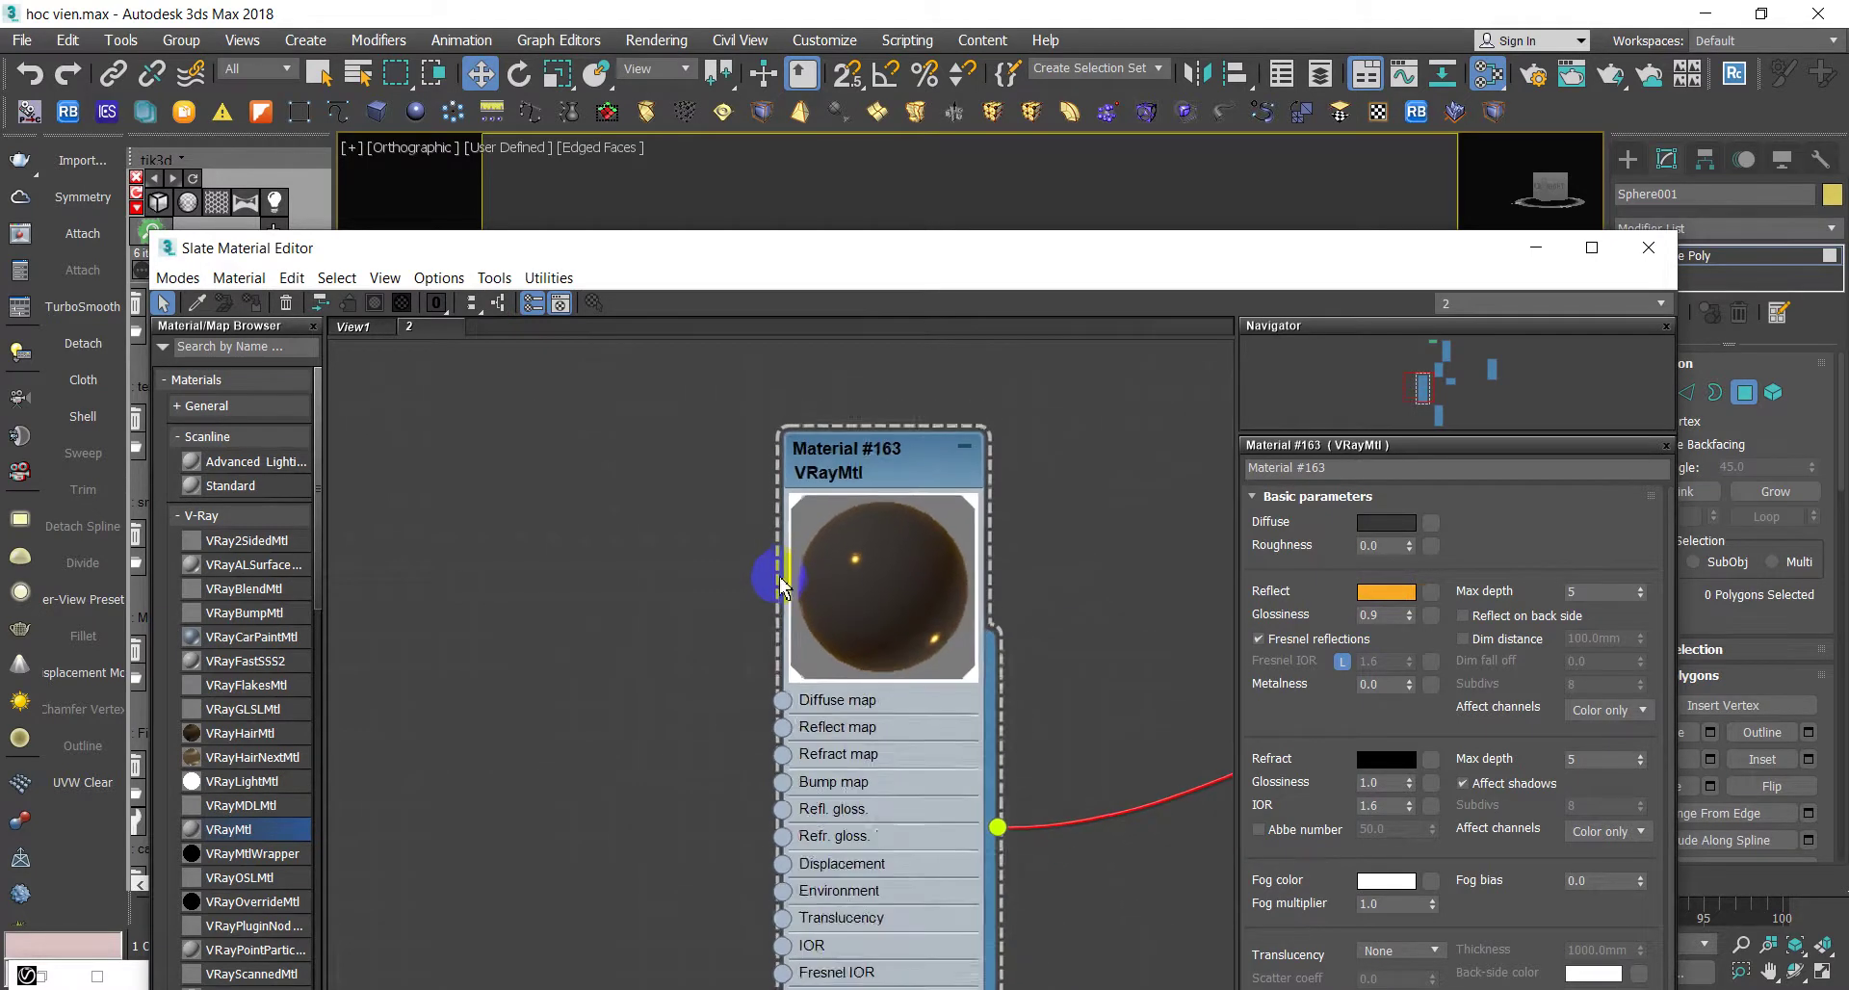
{"action": "scroll", "coordinate": [826, 570], "scroll_direction": "down", "scroll_amount": 2}
{"action": "scroll", "coordinate": [864, 583], "scroll_direction": "down", "scroll_amount": 2}
{"action": "scroll", "coordinate": [864, 583], "scroll_direction": "down", "scroll_amount": 2}
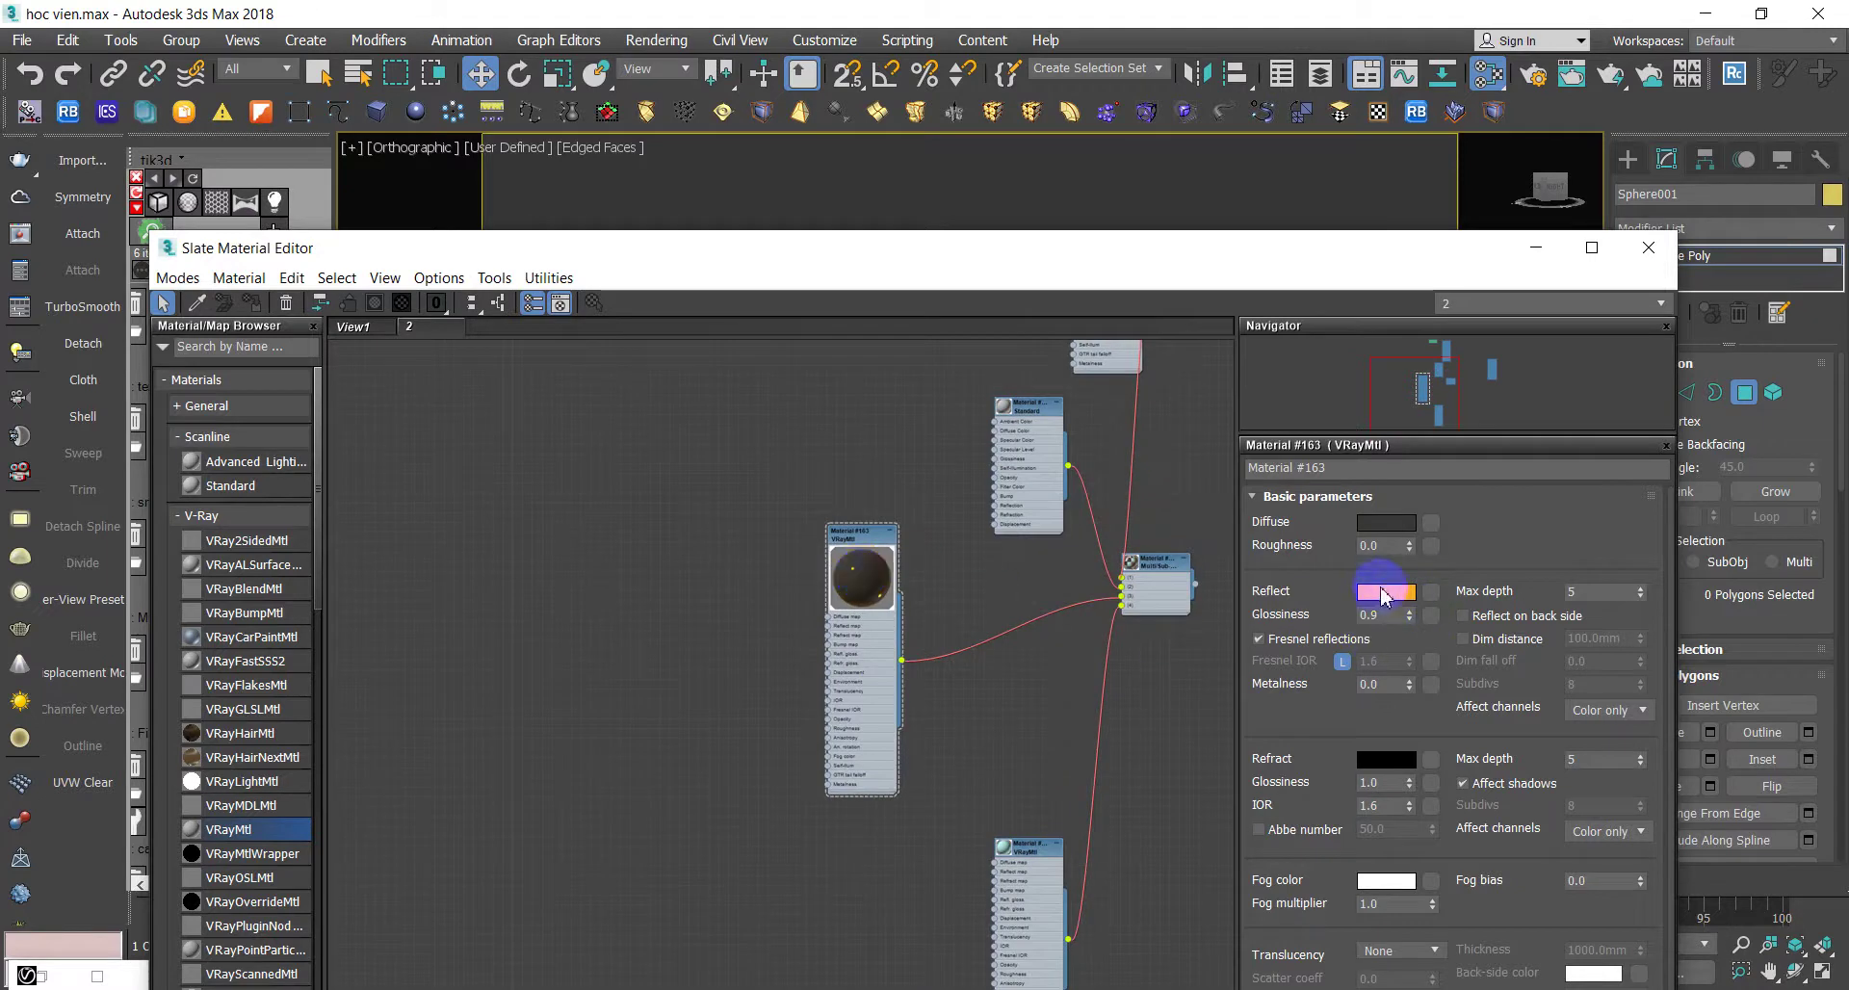
{"action": "middle_click_drag", "start_coordinate": [853, 576], "coordinate": [996, 598]}
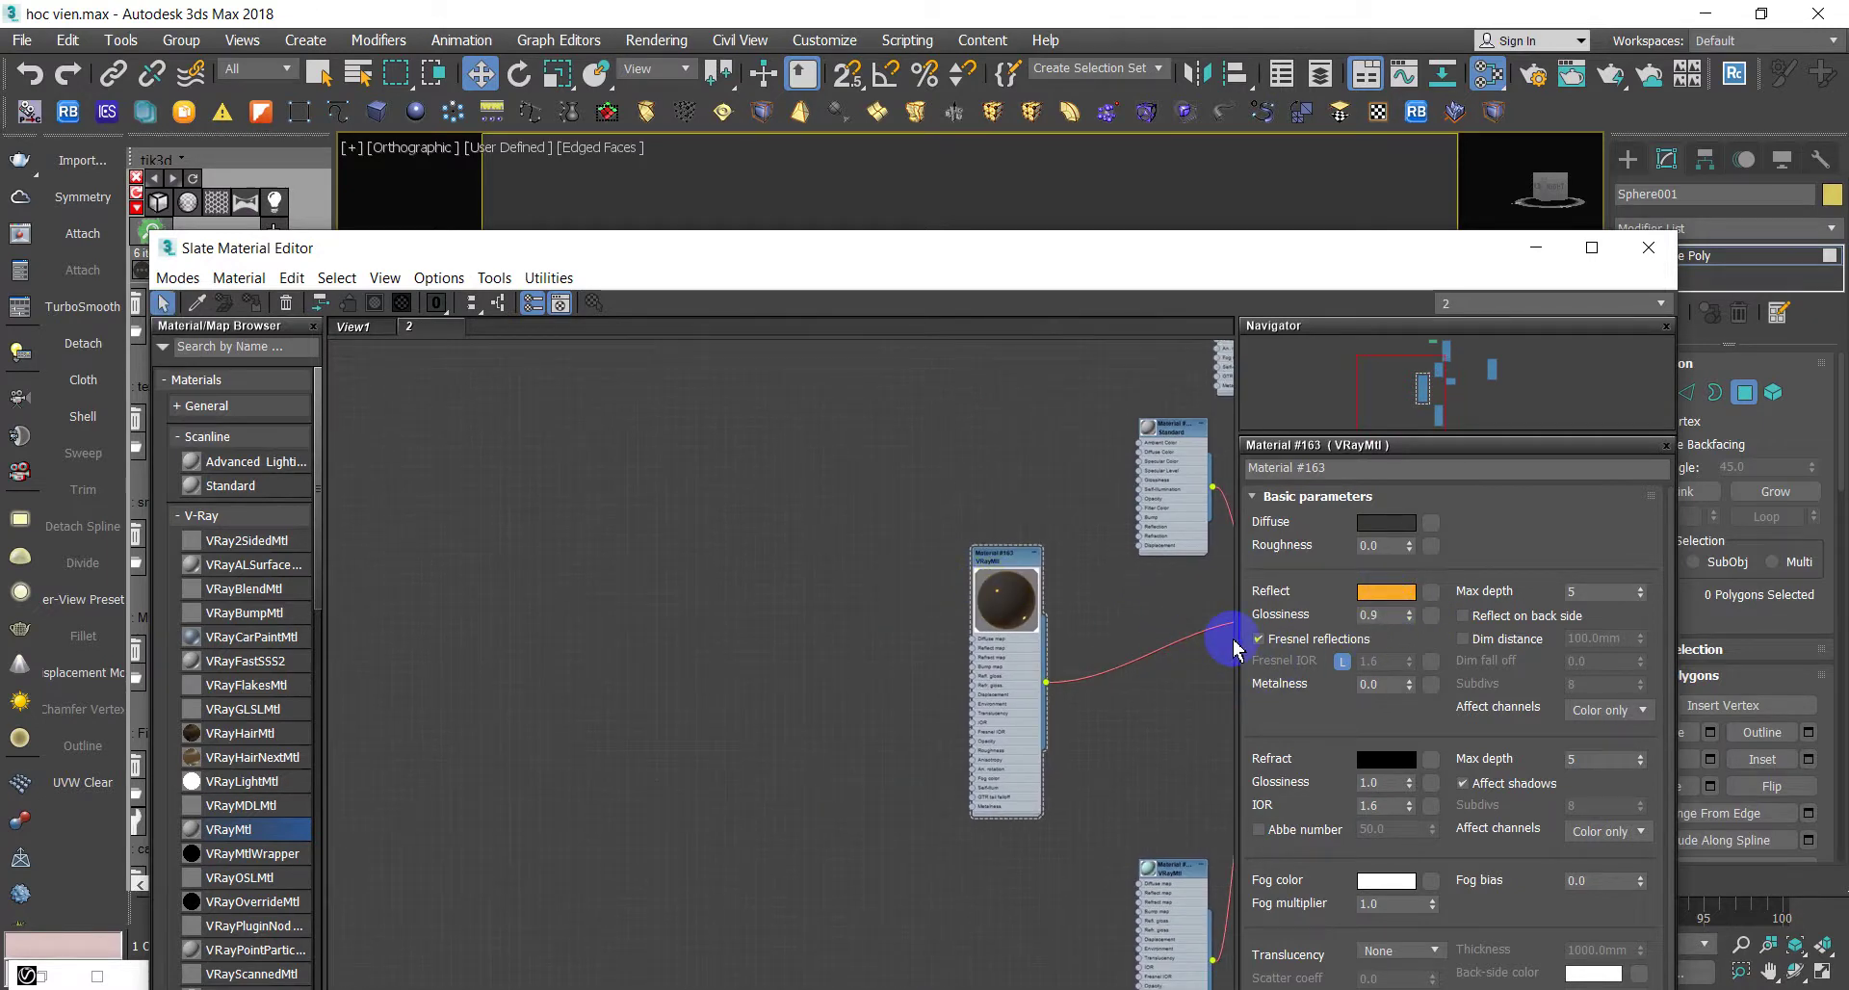
{"action": "left_click", "coordinate": [1257, 641]}
- Show the material preview over a checker background
{"action": "scroll", "coordinate": [1021, 640], "scroll_direction": "up", "scroll_amount": 3}
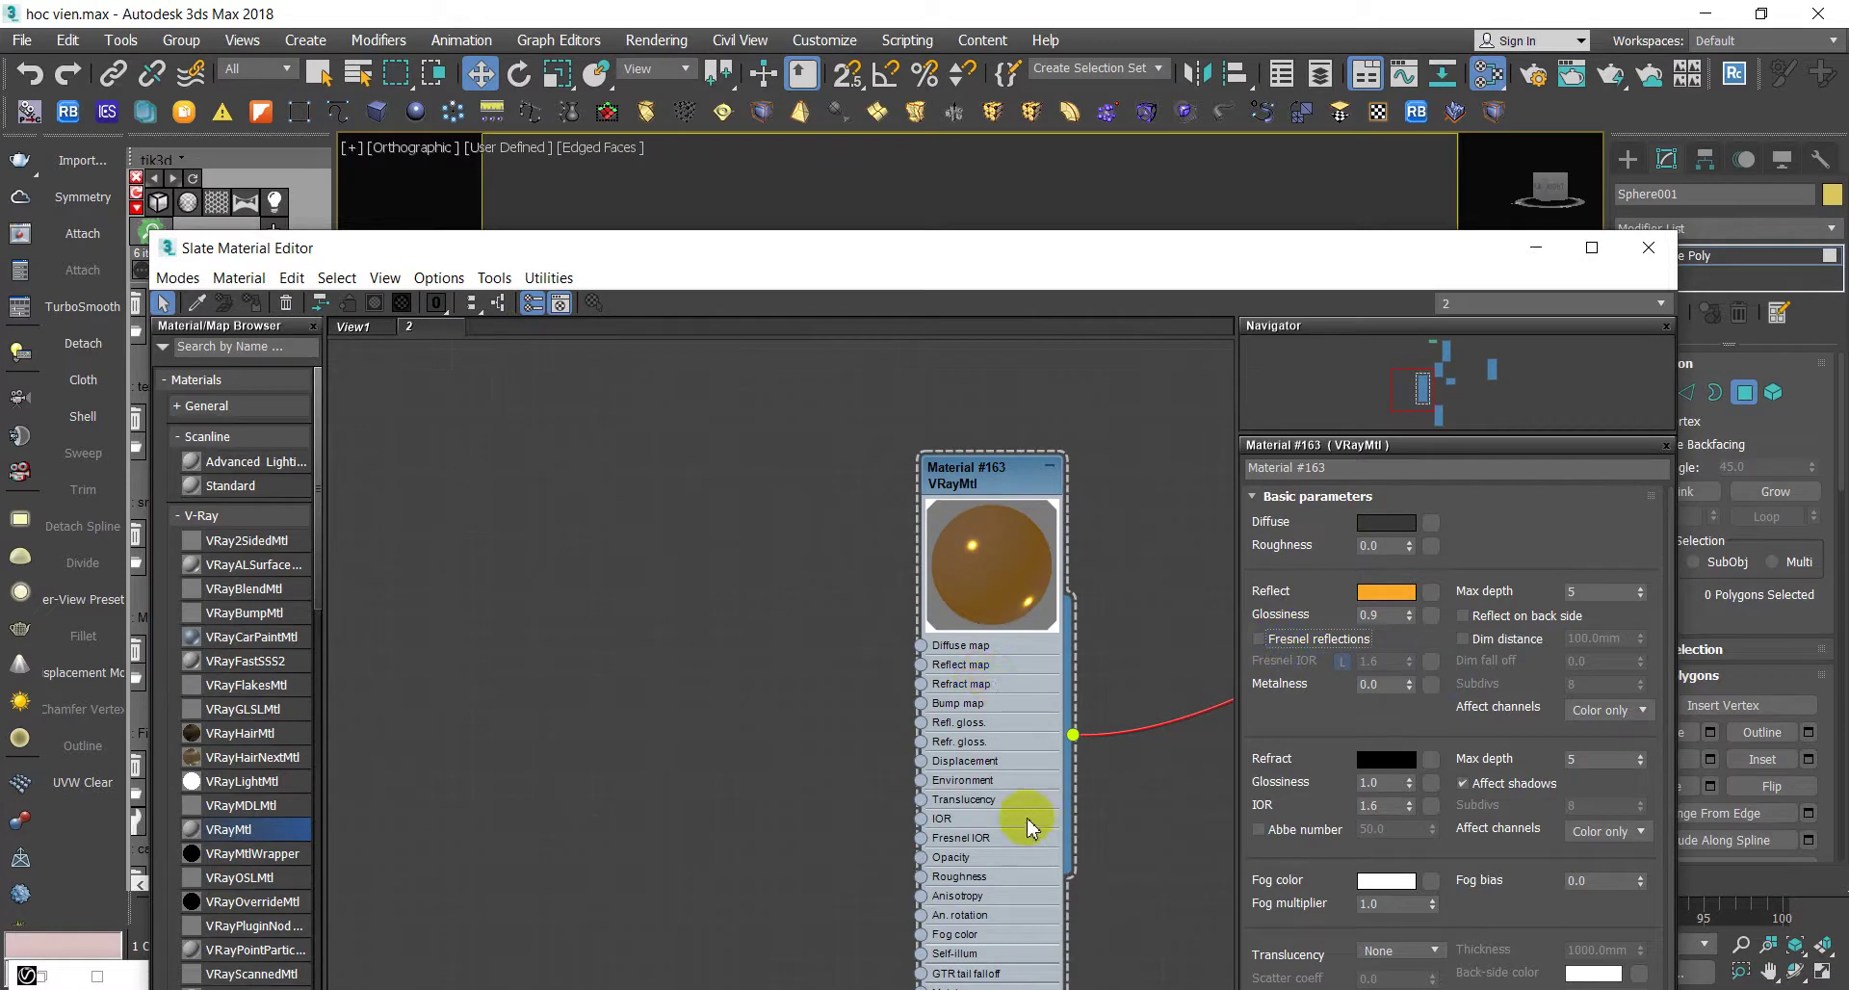
{"action": "scroll", "coordinate": [771, 586], "scroll_direction": "down", "scroll_amount": 3}
{"action": "scroll", "coordinate": [796, 585], "scroll_direction": "down", "scroll_amount": 2}
{"action": "scroll", "coordinate": [860, 584], "scroll_direction": "up", "scroll_amount": 3}
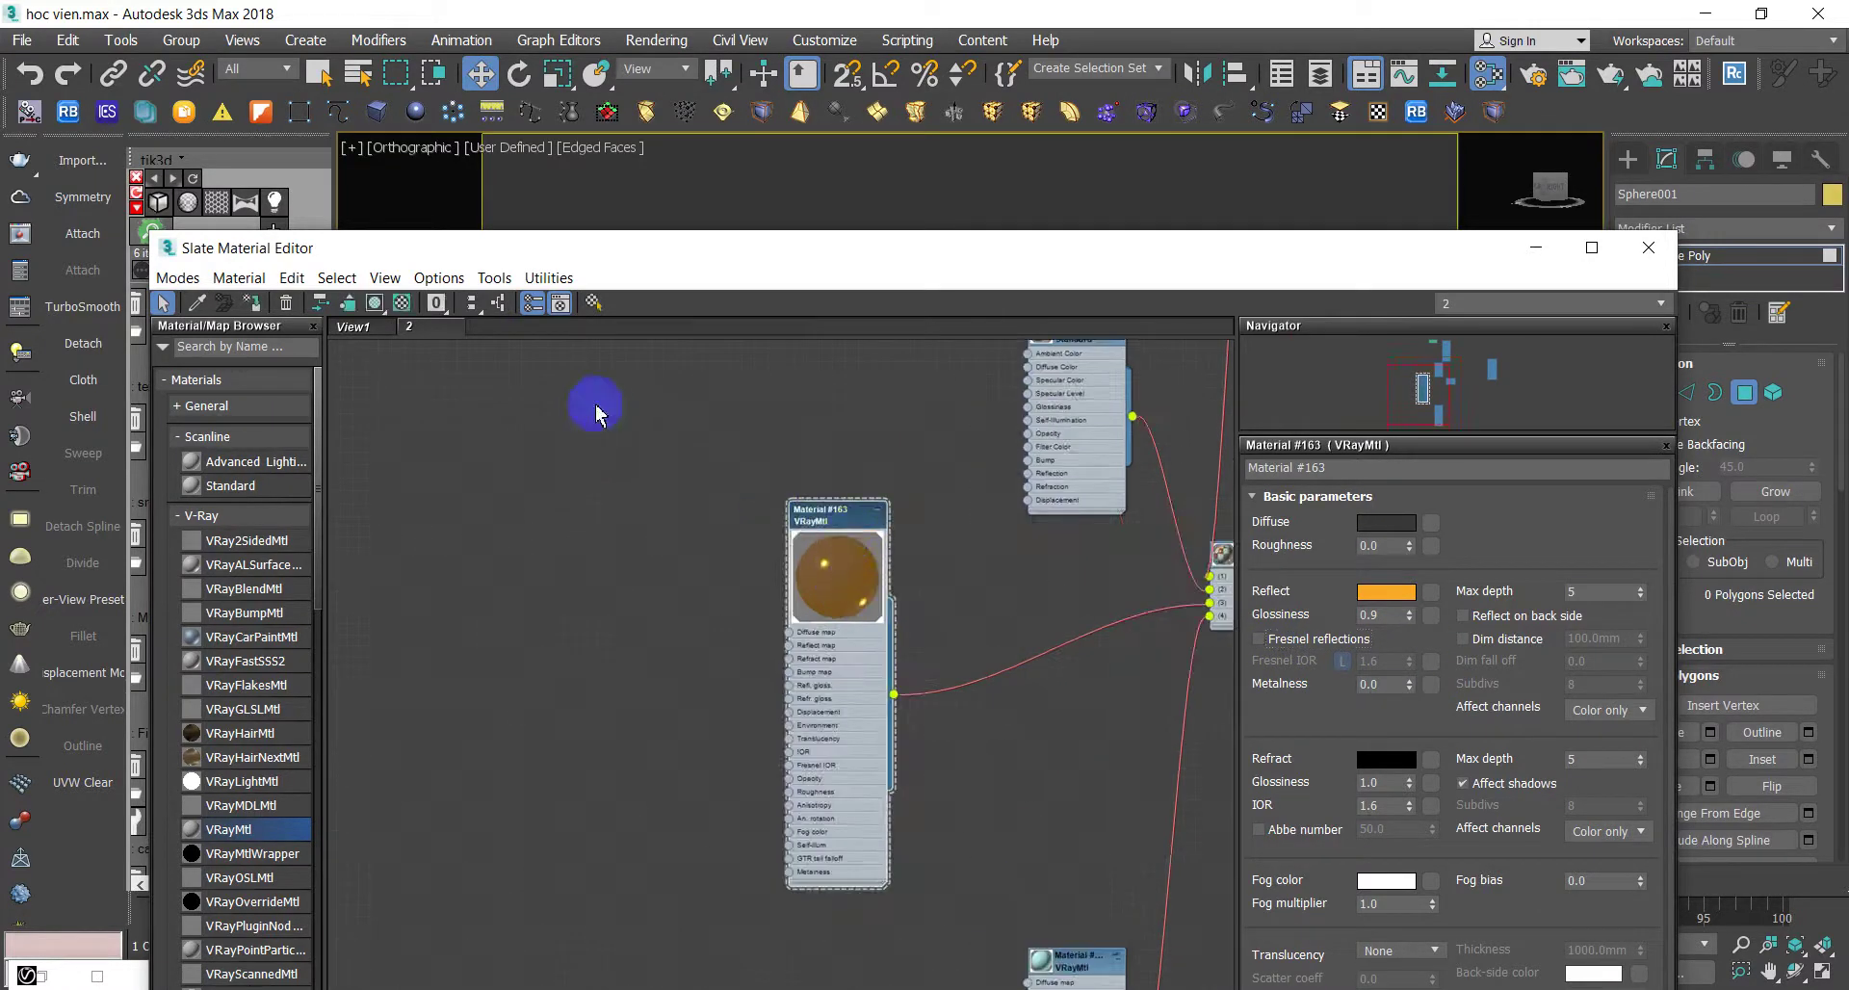
{"action": "left_click", "coordinate": [403, 303]}
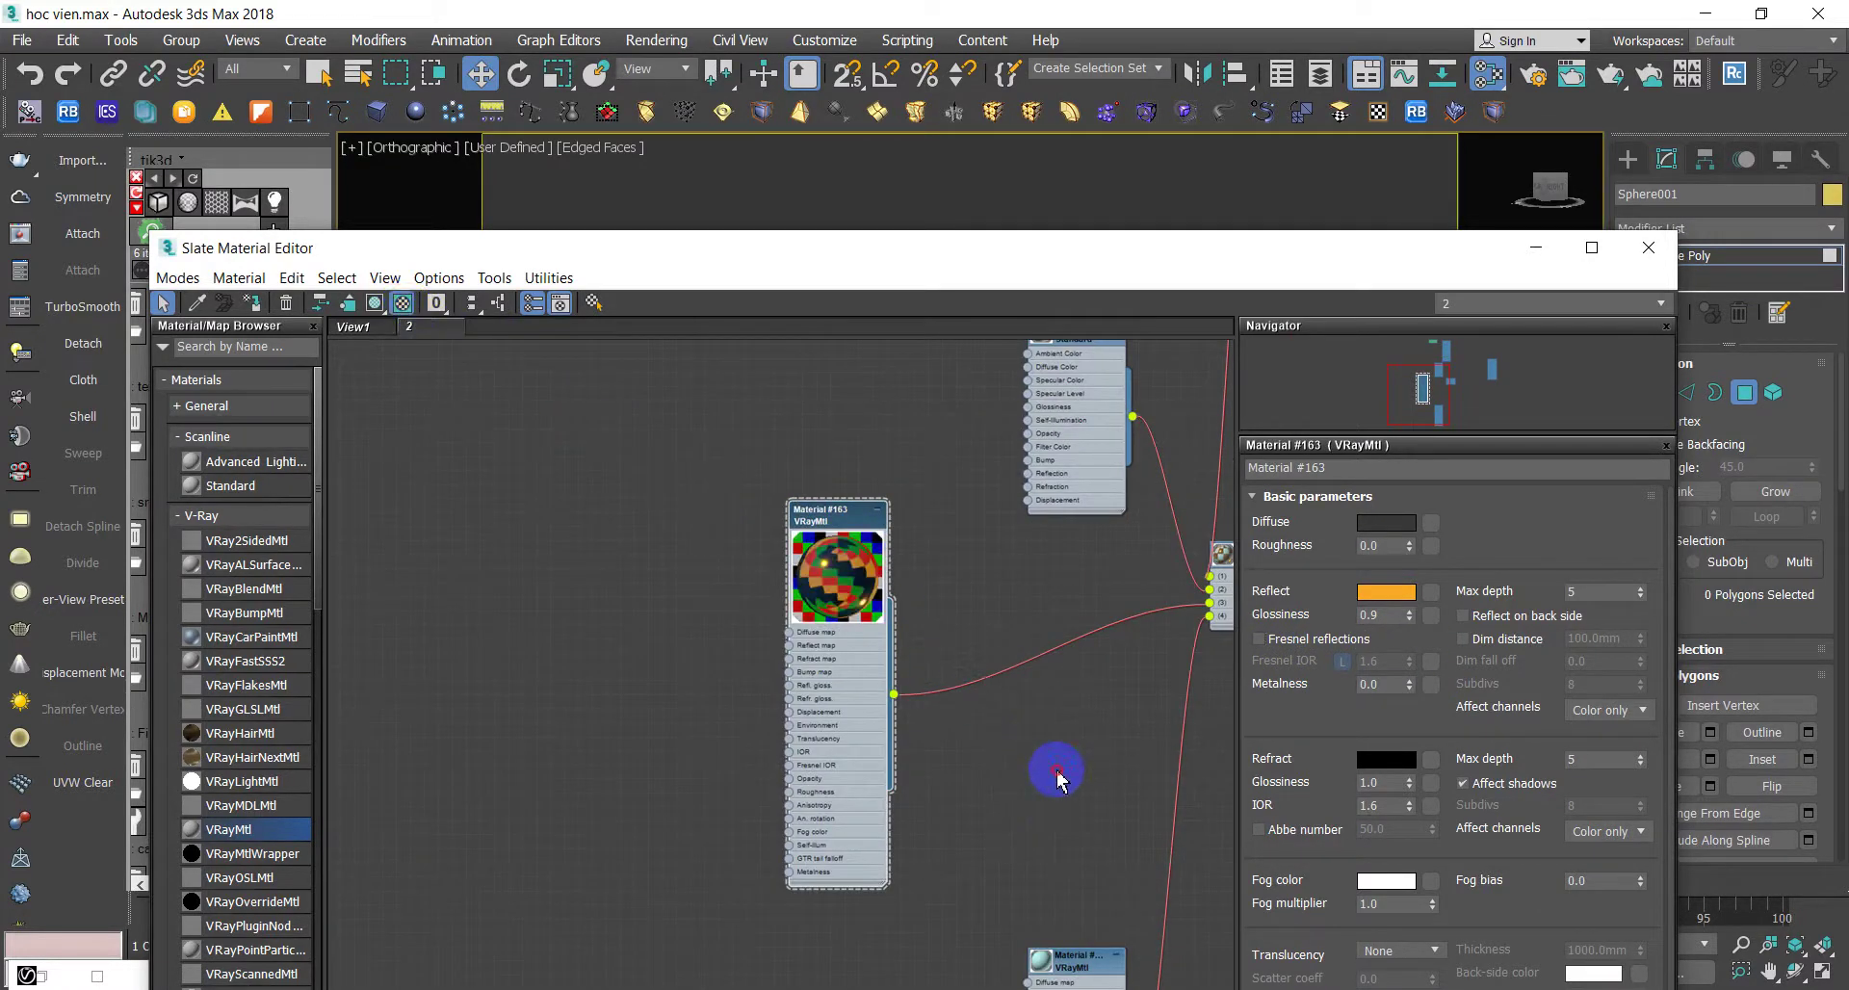
- Pan to the lower VRayMtl node and open Material #164's parameters
{"action": "scroll", "coordinate": [963, 732], "scroll_direction": "down", "scroll_amount": 3}
{"action": "scroll", "coordinate": [959, 599], "scroll_direction": "up", "scroll_amount": 2}
{"action": "scroll", "coordinate": [980, 583], "scroll_direction": "up", "scroll_amount": 2}
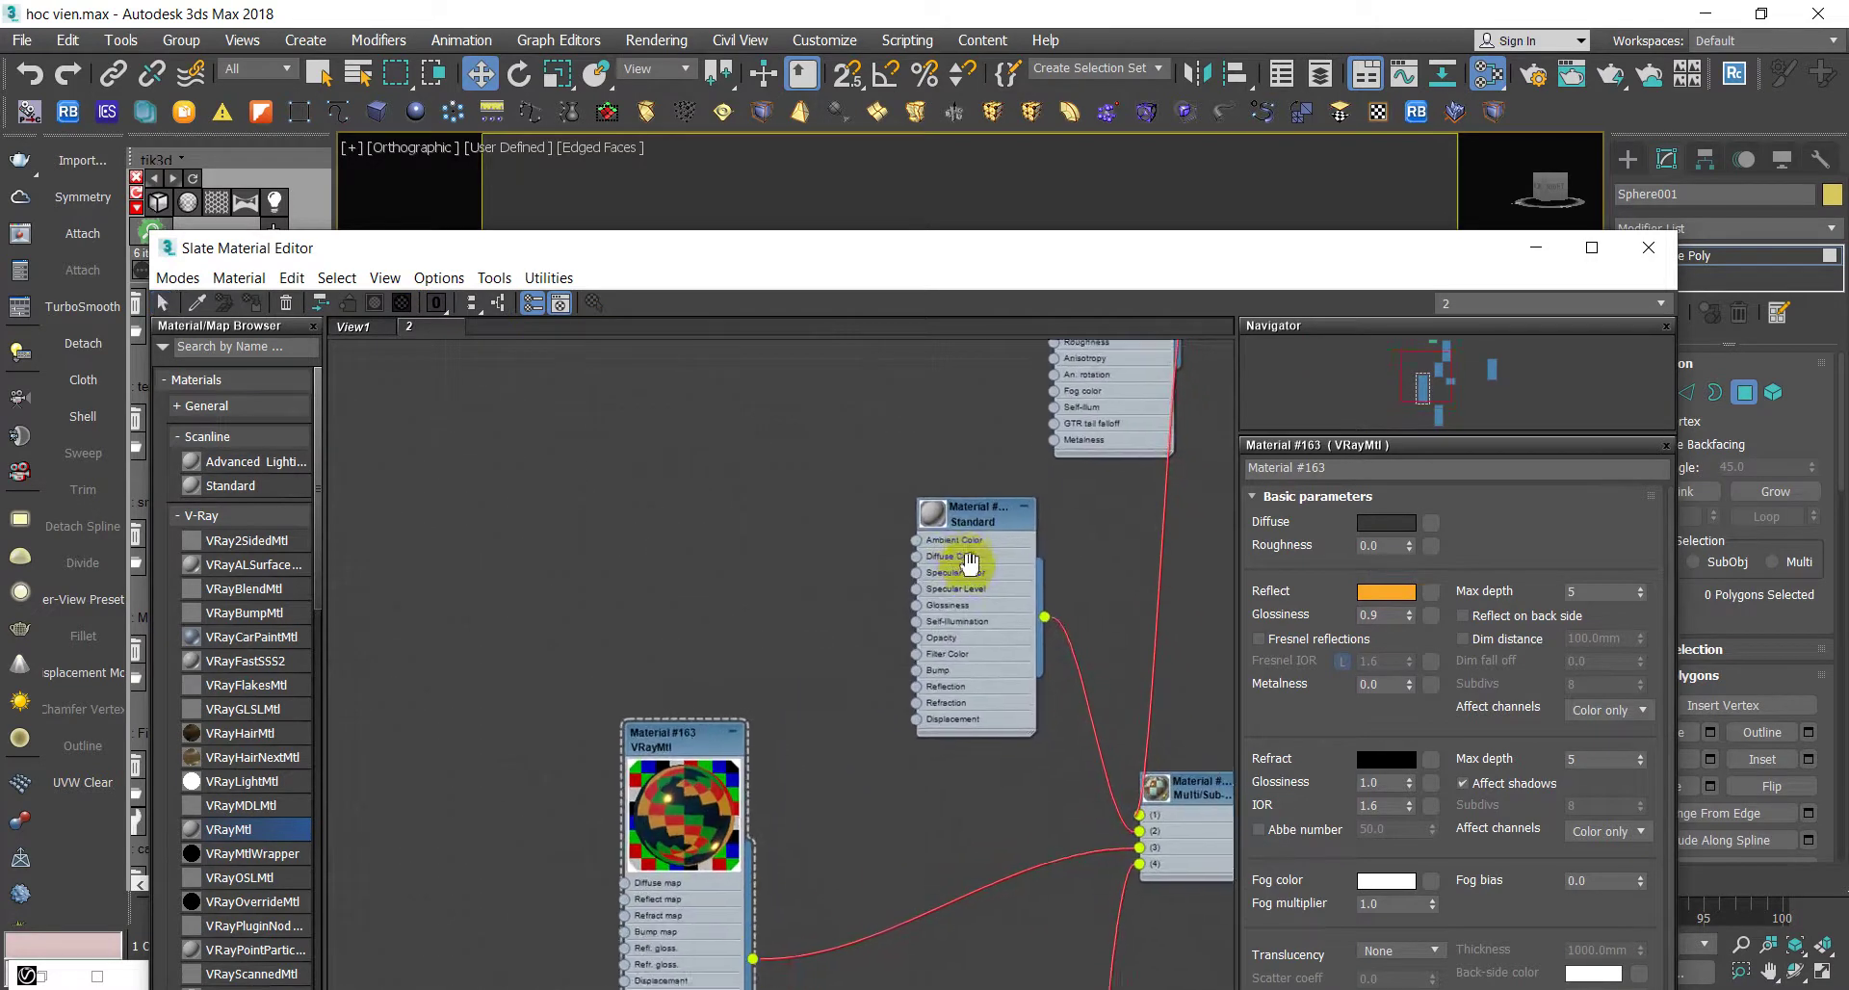
{"action": "middle_click_drag", "start_coordinate": [980, 580], "coordinate": [879, 412]}
{"action": "scroll", "coordinate": [899, 601], "scroll_direction": "down", "scroll_amount": 2}
{"action": "middle_click_drag", "start_coordinate": [899, 602], "coordinate": [951, 497]}
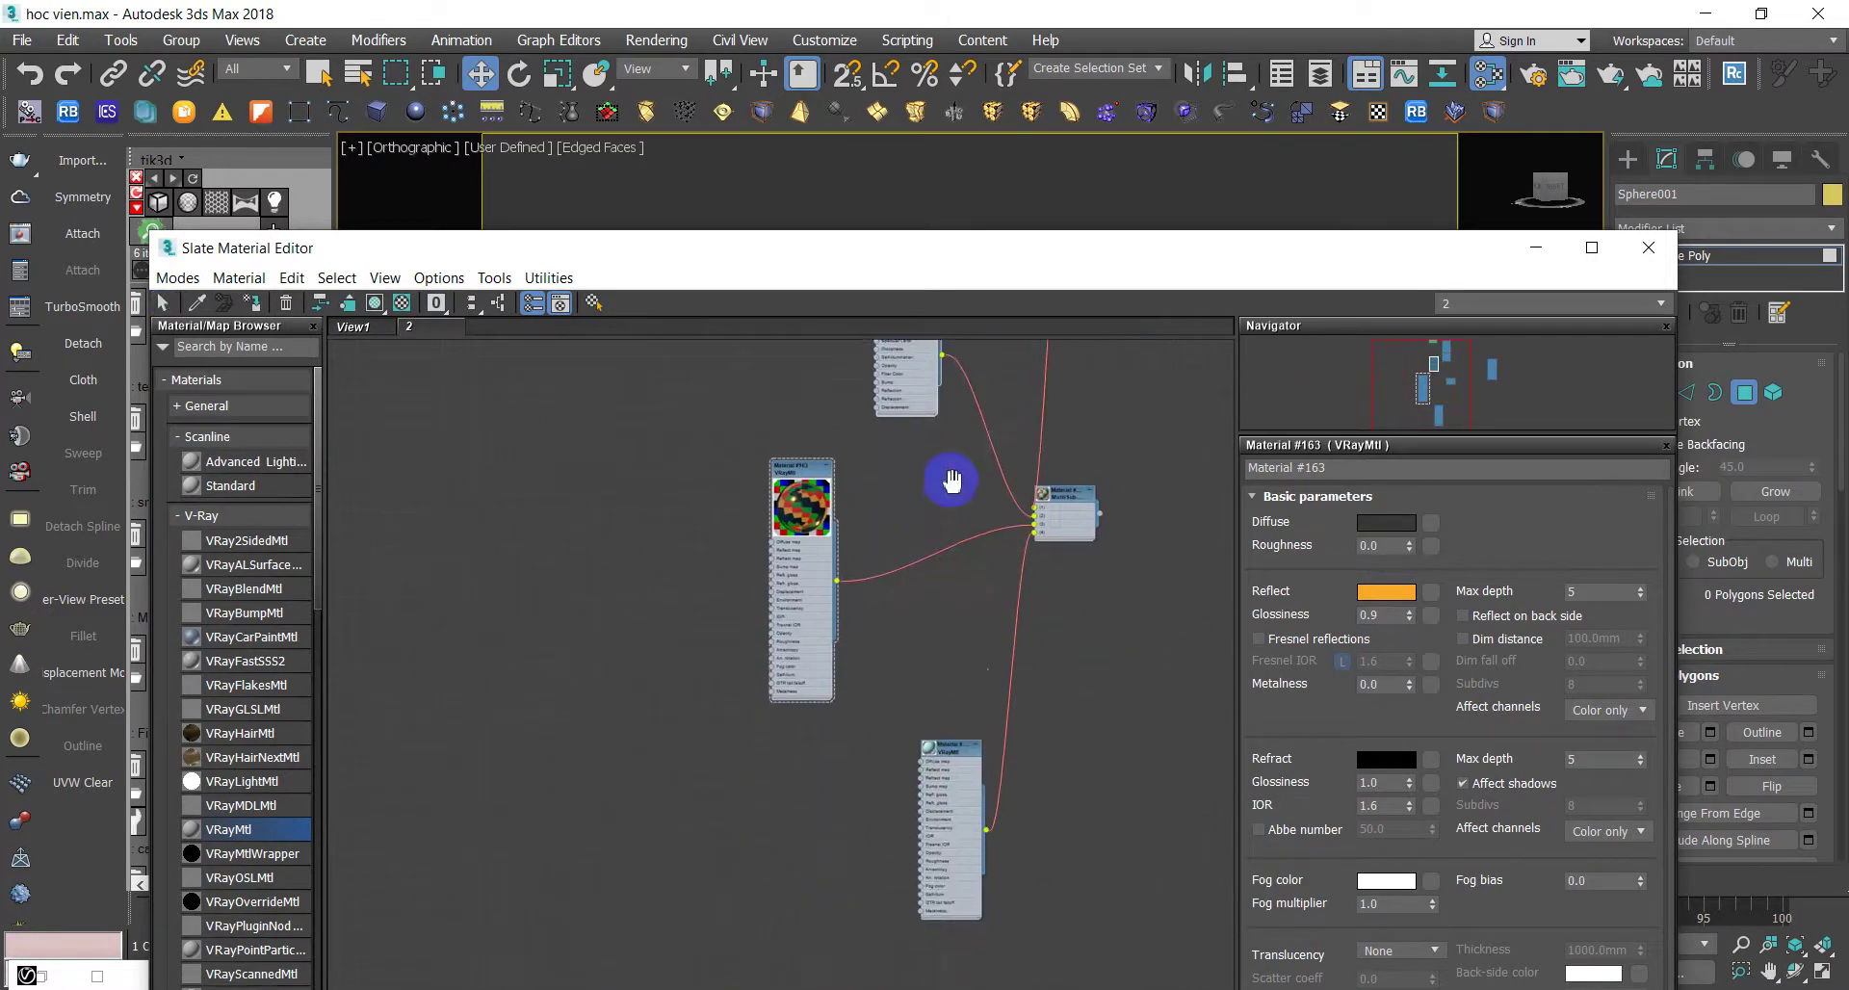
{"action": "scroll", "coordinate": [953, 761], "scroll_direction": "up", "scroll_amount": 2}
{"action": "left_click", "coordinate": [966, 756]}
{"action": "double_click", "coordinate": [968, 758]}
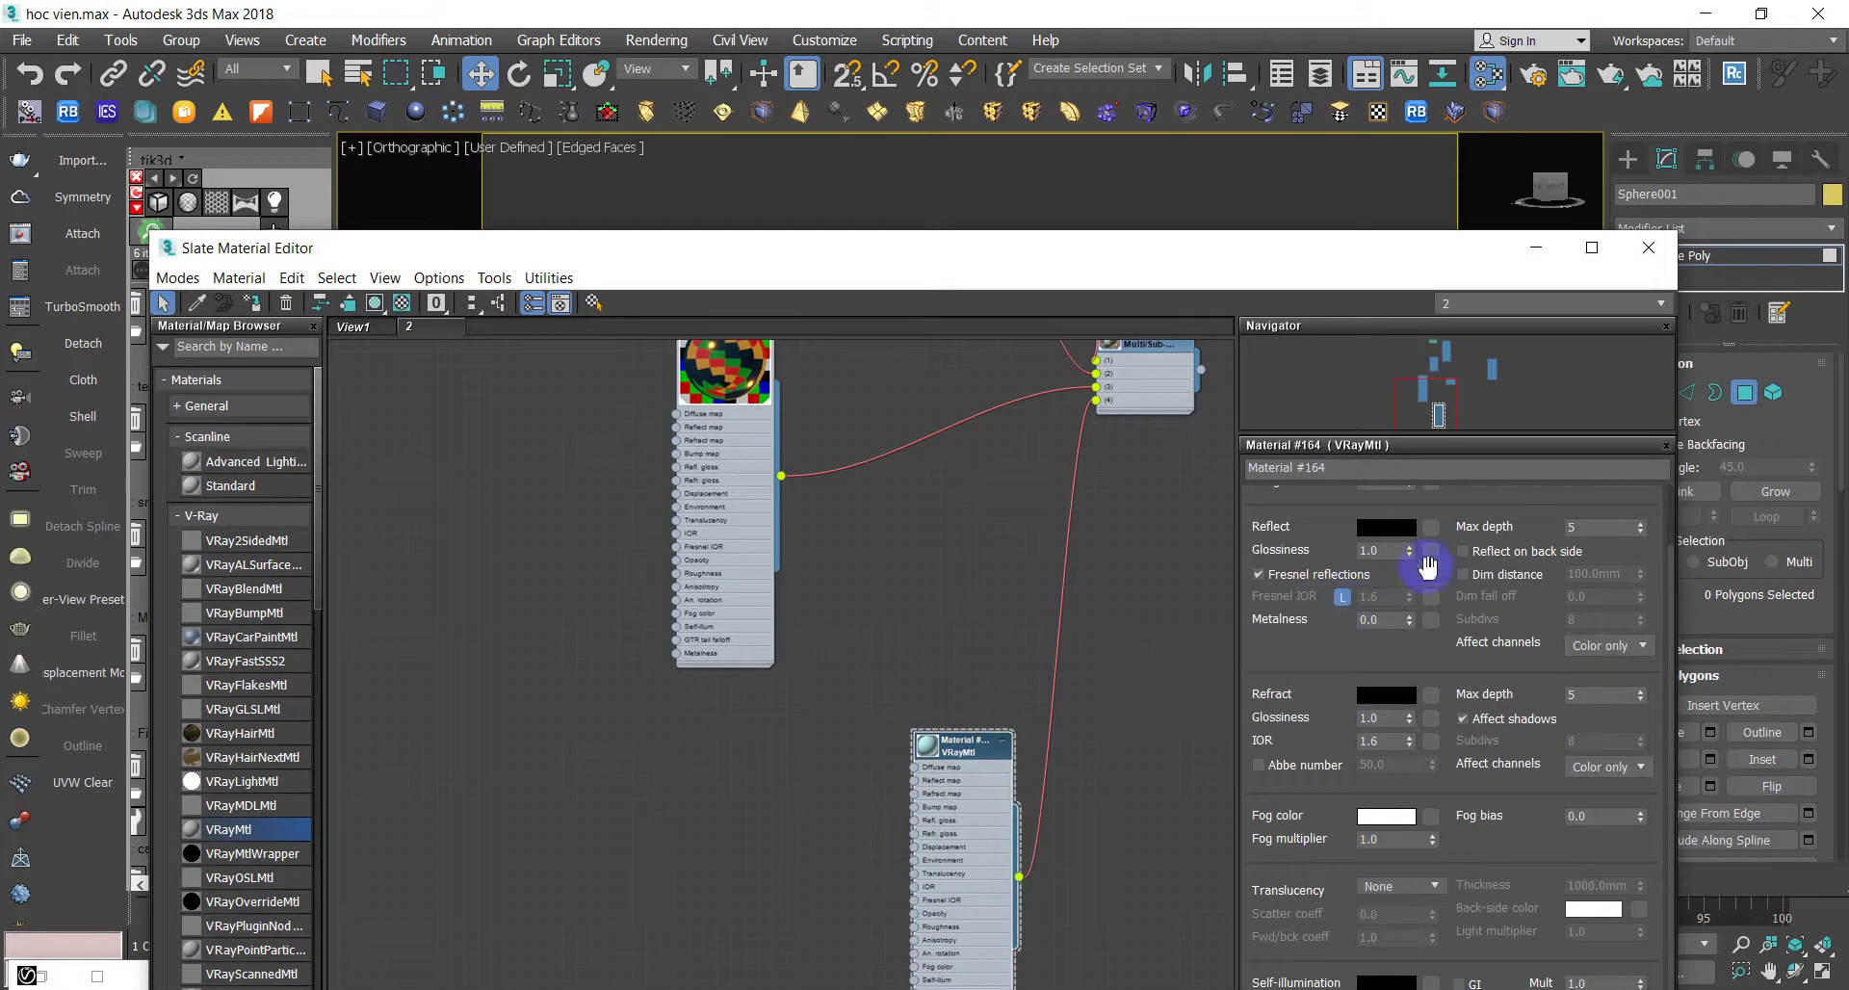
{"action": "scroll", "coordinate": [1382, 597], "scroll_direction": "up", "scroll_amount": 2}
- Load the blue fabric texture image as a Bitmap into Material #164's diffuse map
{"action": "left_click", "coordinate": [1432, 524]}
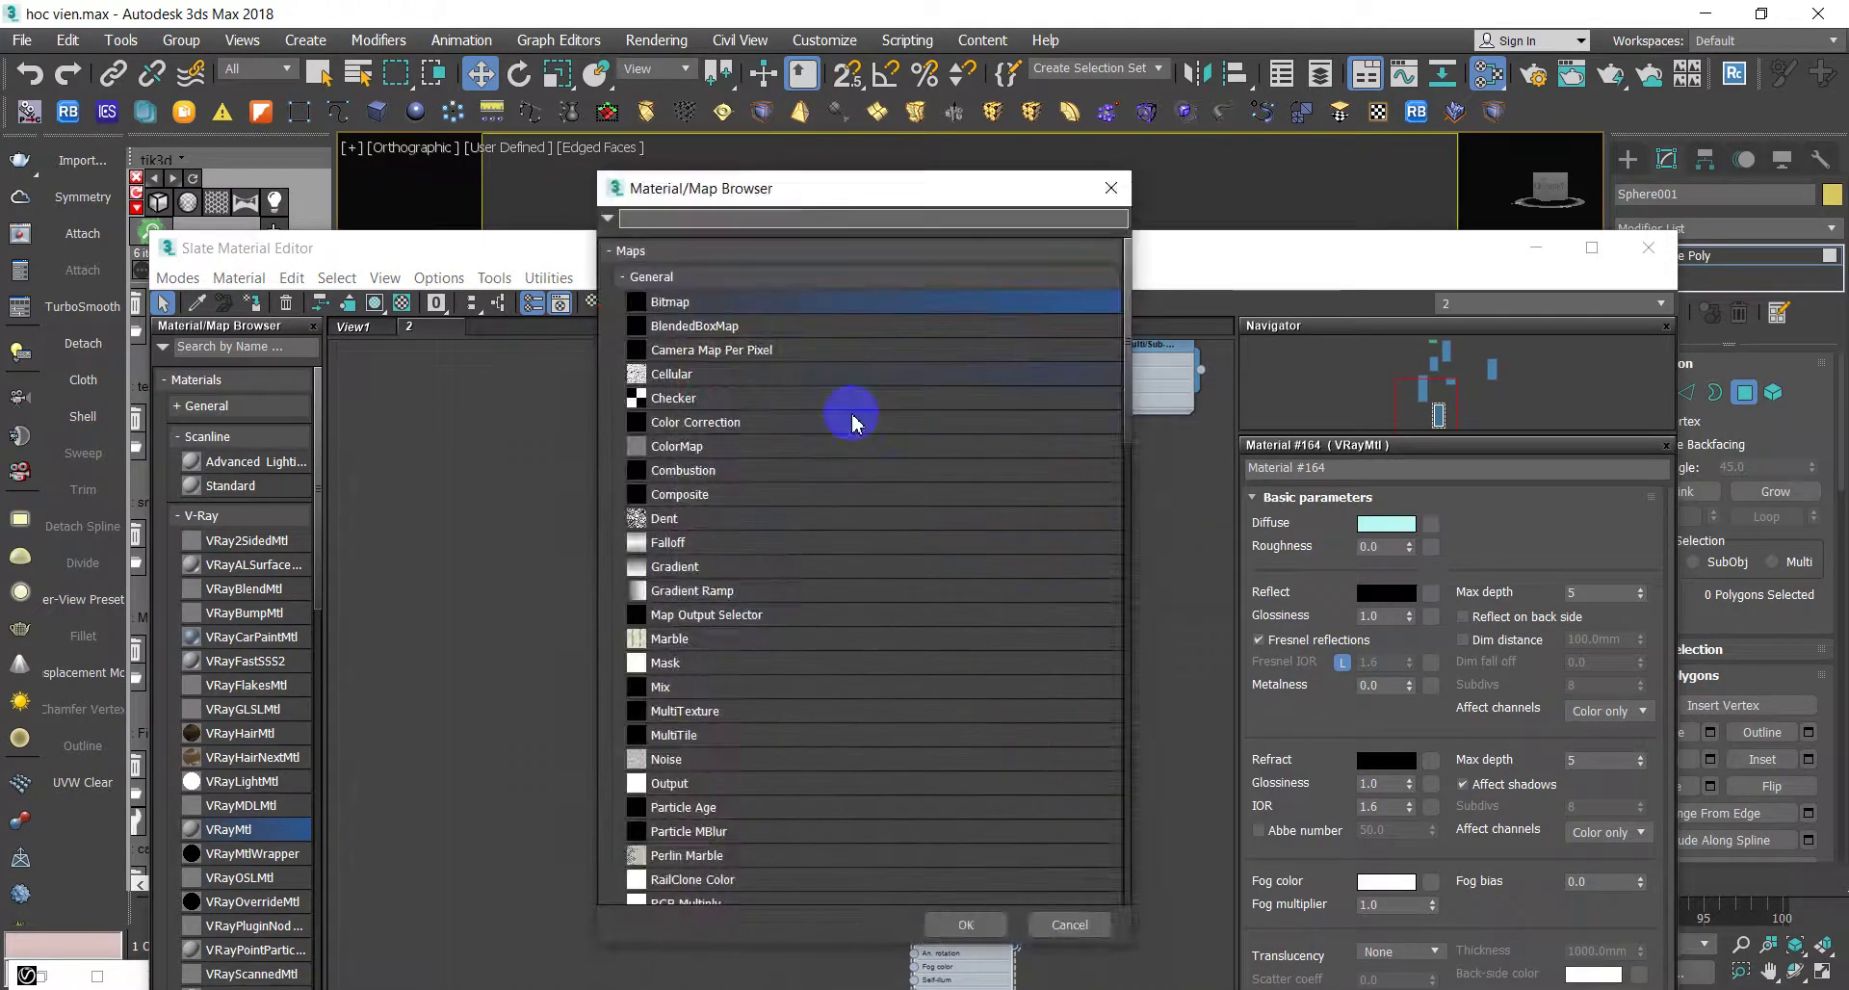
{"action": "double_click", "coordinate": [681, 301]}
{"action": "scroll", "coordinate": [689, 314], "scroll_direction": "down", "scroll_amount": 5}
{"action": "scroll", "coordinate": [694, 347], "scroll_direction": "down", "scroll_amount": 5}
{"action": "scroll", "coordinate": [694, 355], "scroll_direction": "down", "scroll_amount": 5}
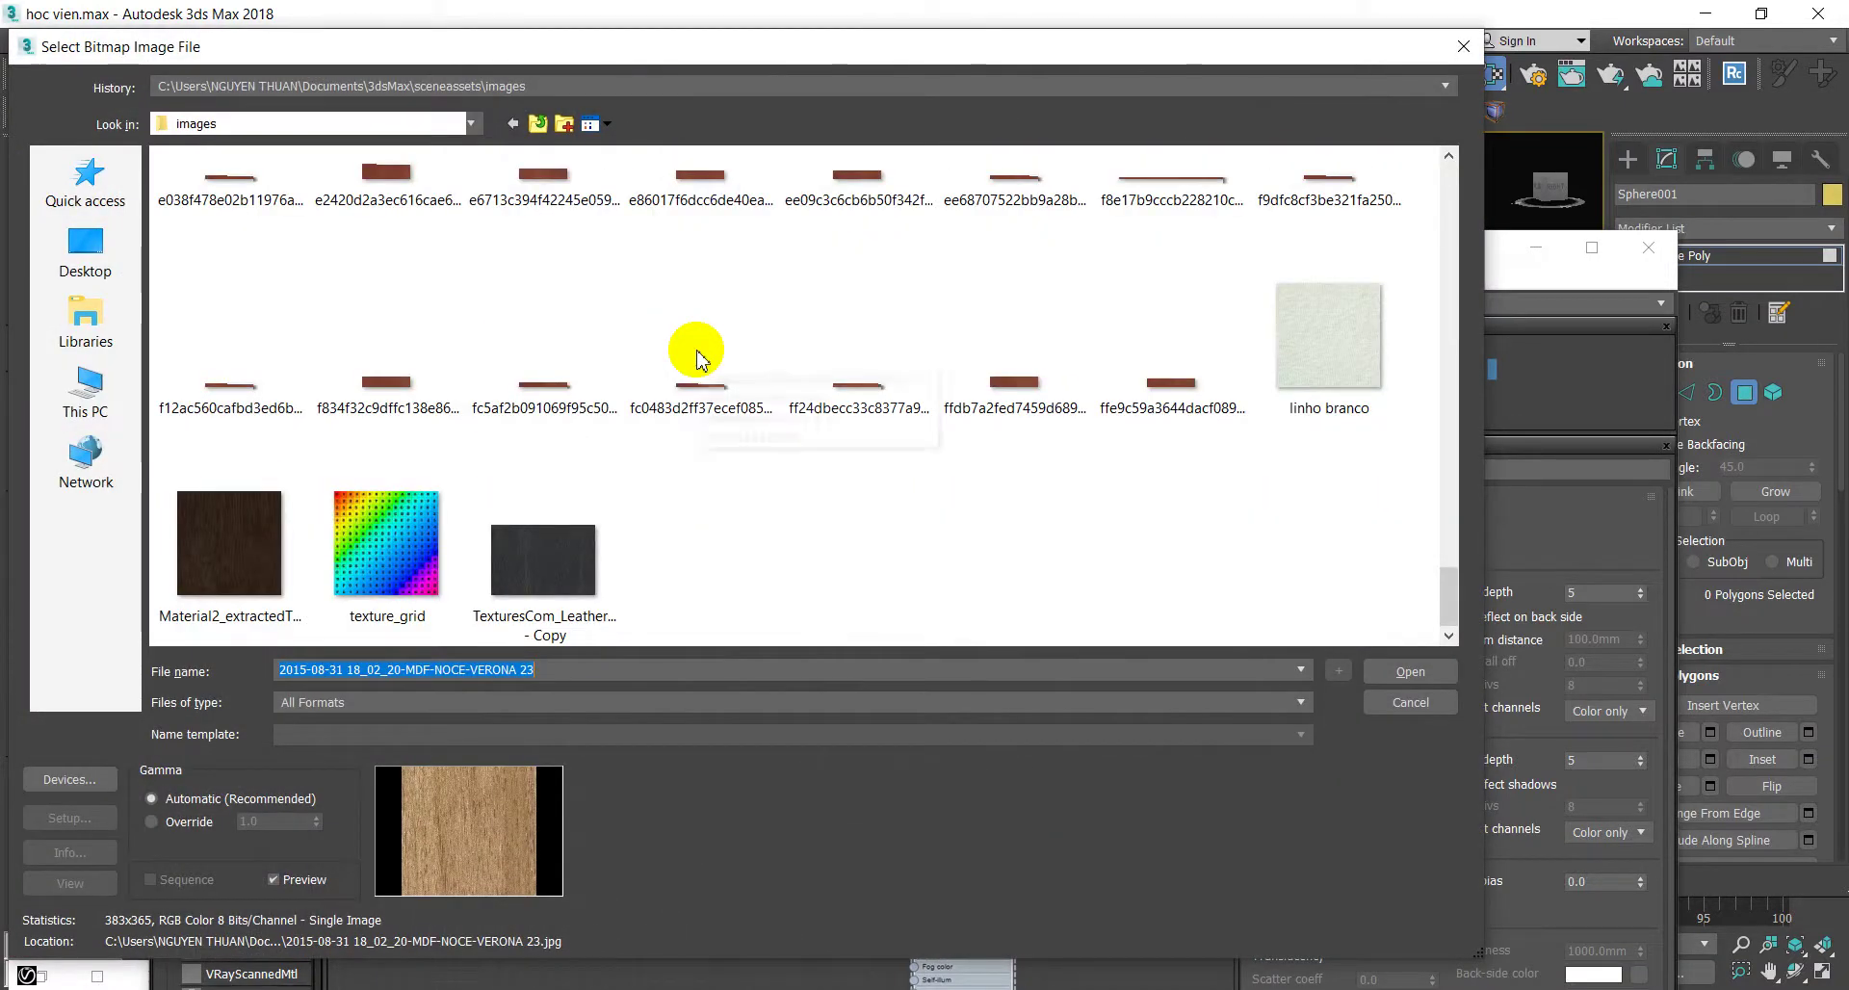
{"action": "scroll", "coordinate": [697, 360], "scroll_direction": "up", "scroll_amount": 2}
{"action": "scroll", "coordinate": [693, 421], "scroll_direction": "up", "scroll_amount": 2}
{"action": "scroll", "coordinate": [693, 425], "scroll_direction": "up", "scroll_amount": 2}
{"action": "scroll", "coordinate": [701, 434], "scroll_direction": "up", "scroll_amount": 2}
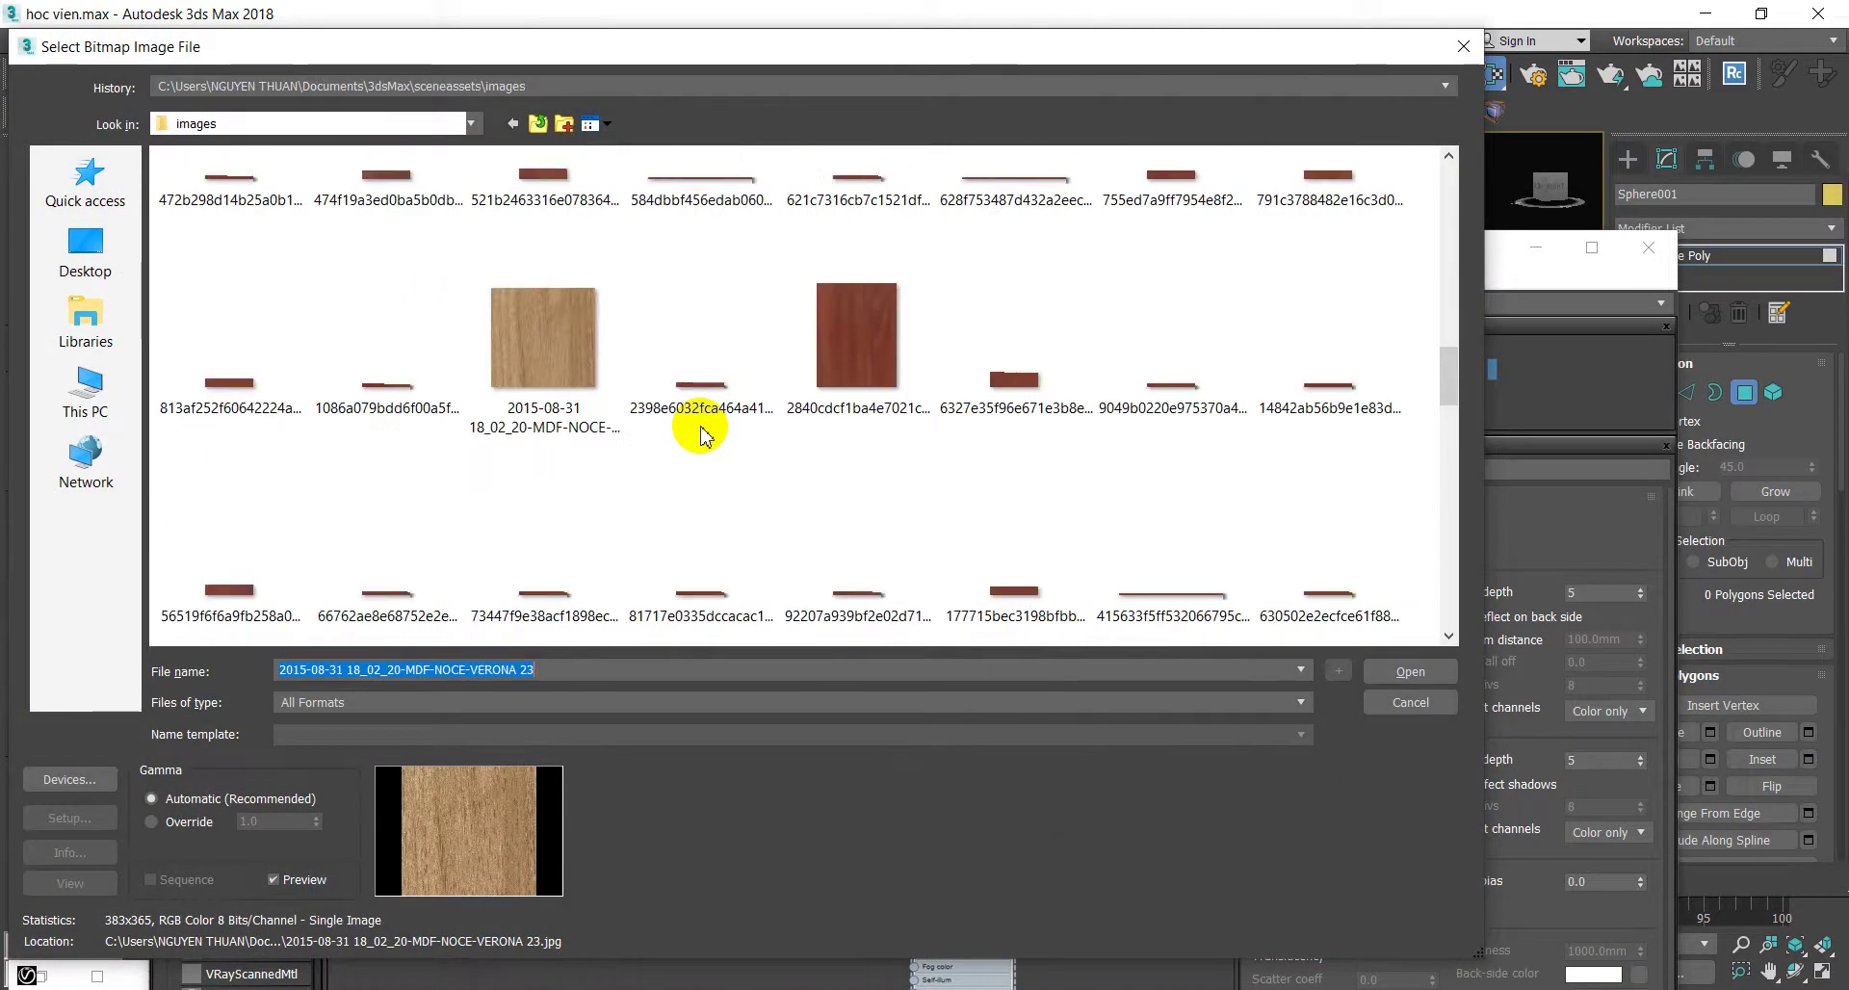
{"action": "scroll", "coordinate": [700, 436], "scroll_direction": "up", "scroll_amount": 2}
{"action": "left_click", "coordinate": [710, 265]}
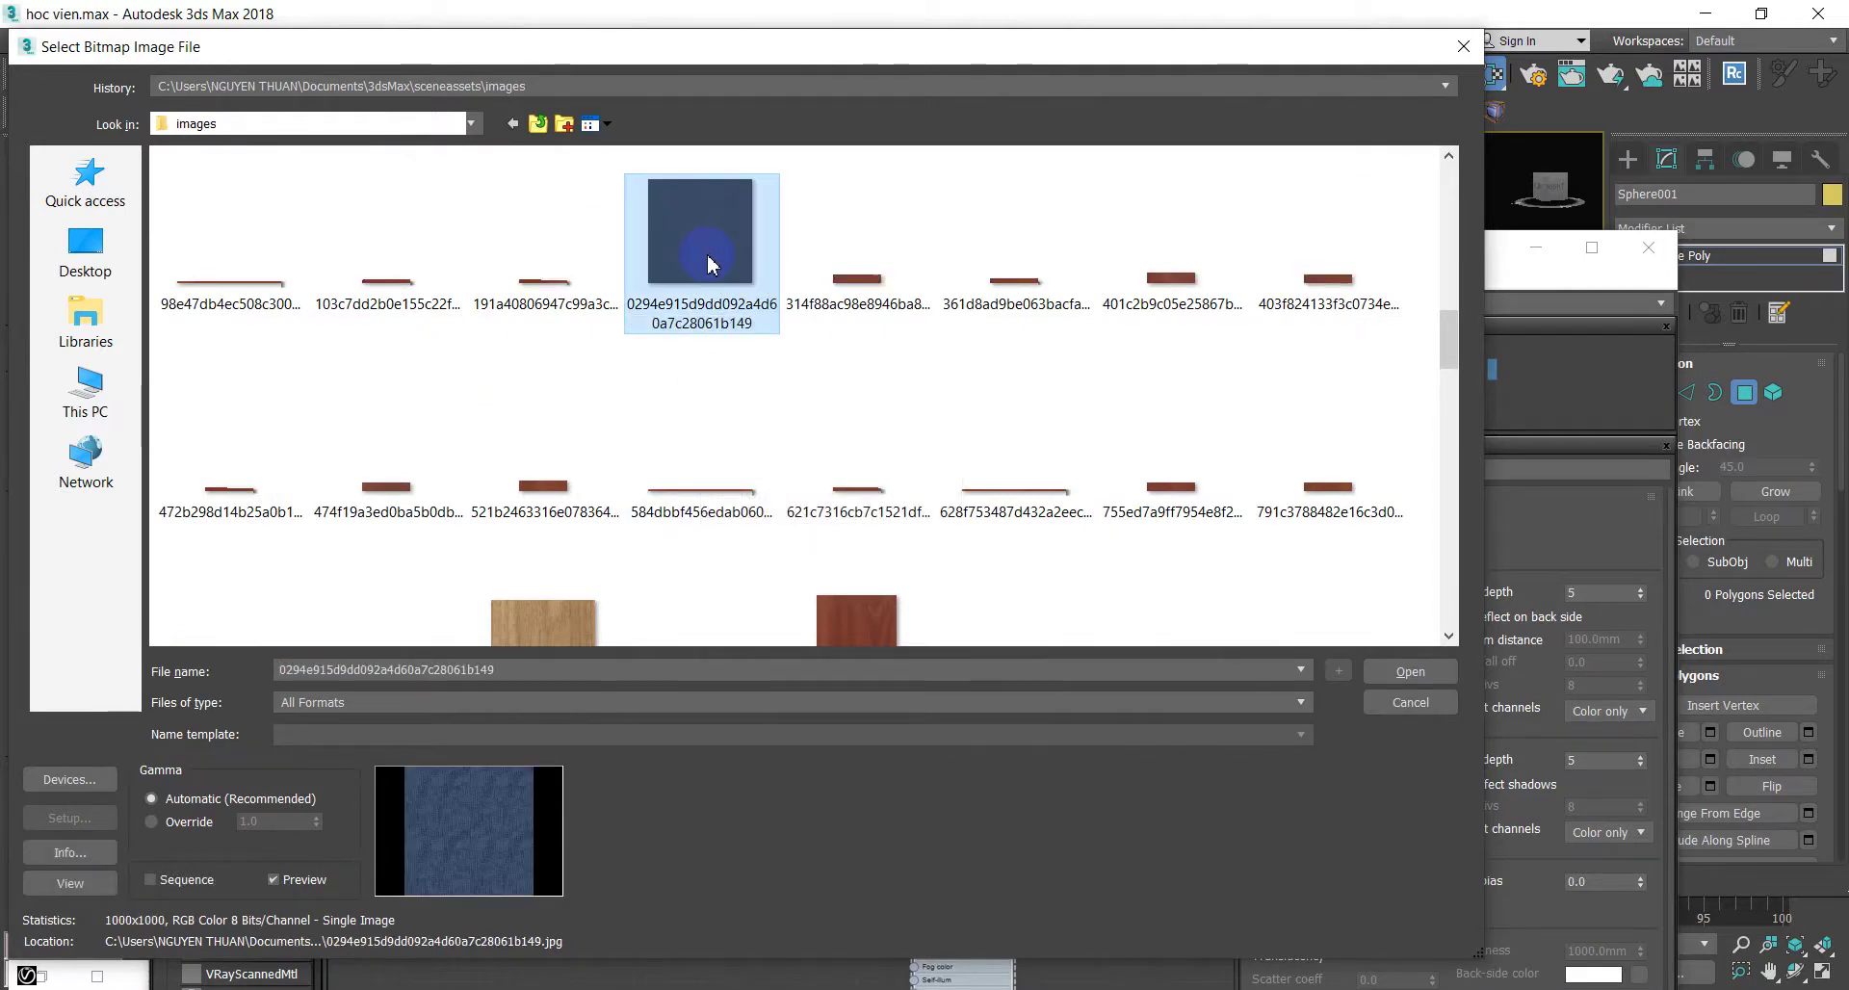
{"action": "double_click", "coordinate": [706, 263]}
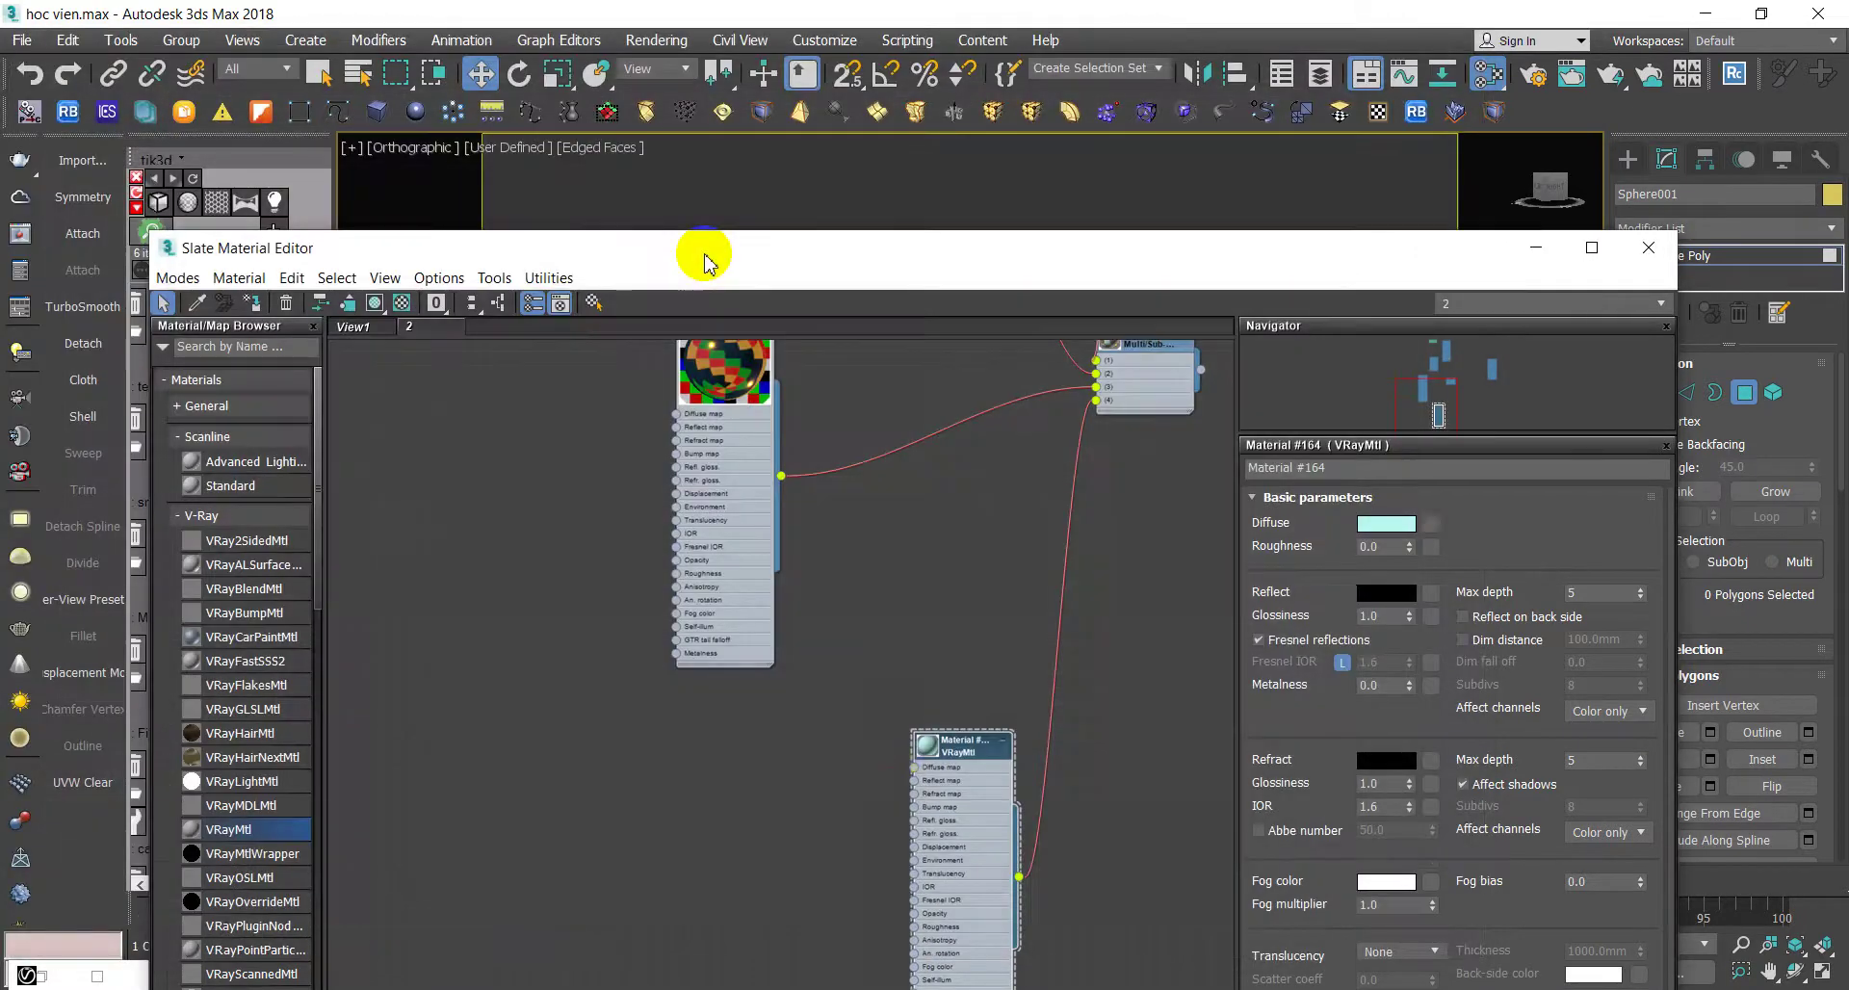
- Add a Falloff map feeding Material #164's diffuse, with the blue Bitmap in Map 1
{"action": "middle_click_drag", "start_coordinate": [917, 627], "coordinate": [1136, 597]}
{"action": "left_click_drag", "start_coordinate": [974, 659], "coordinate": [593, 605]}
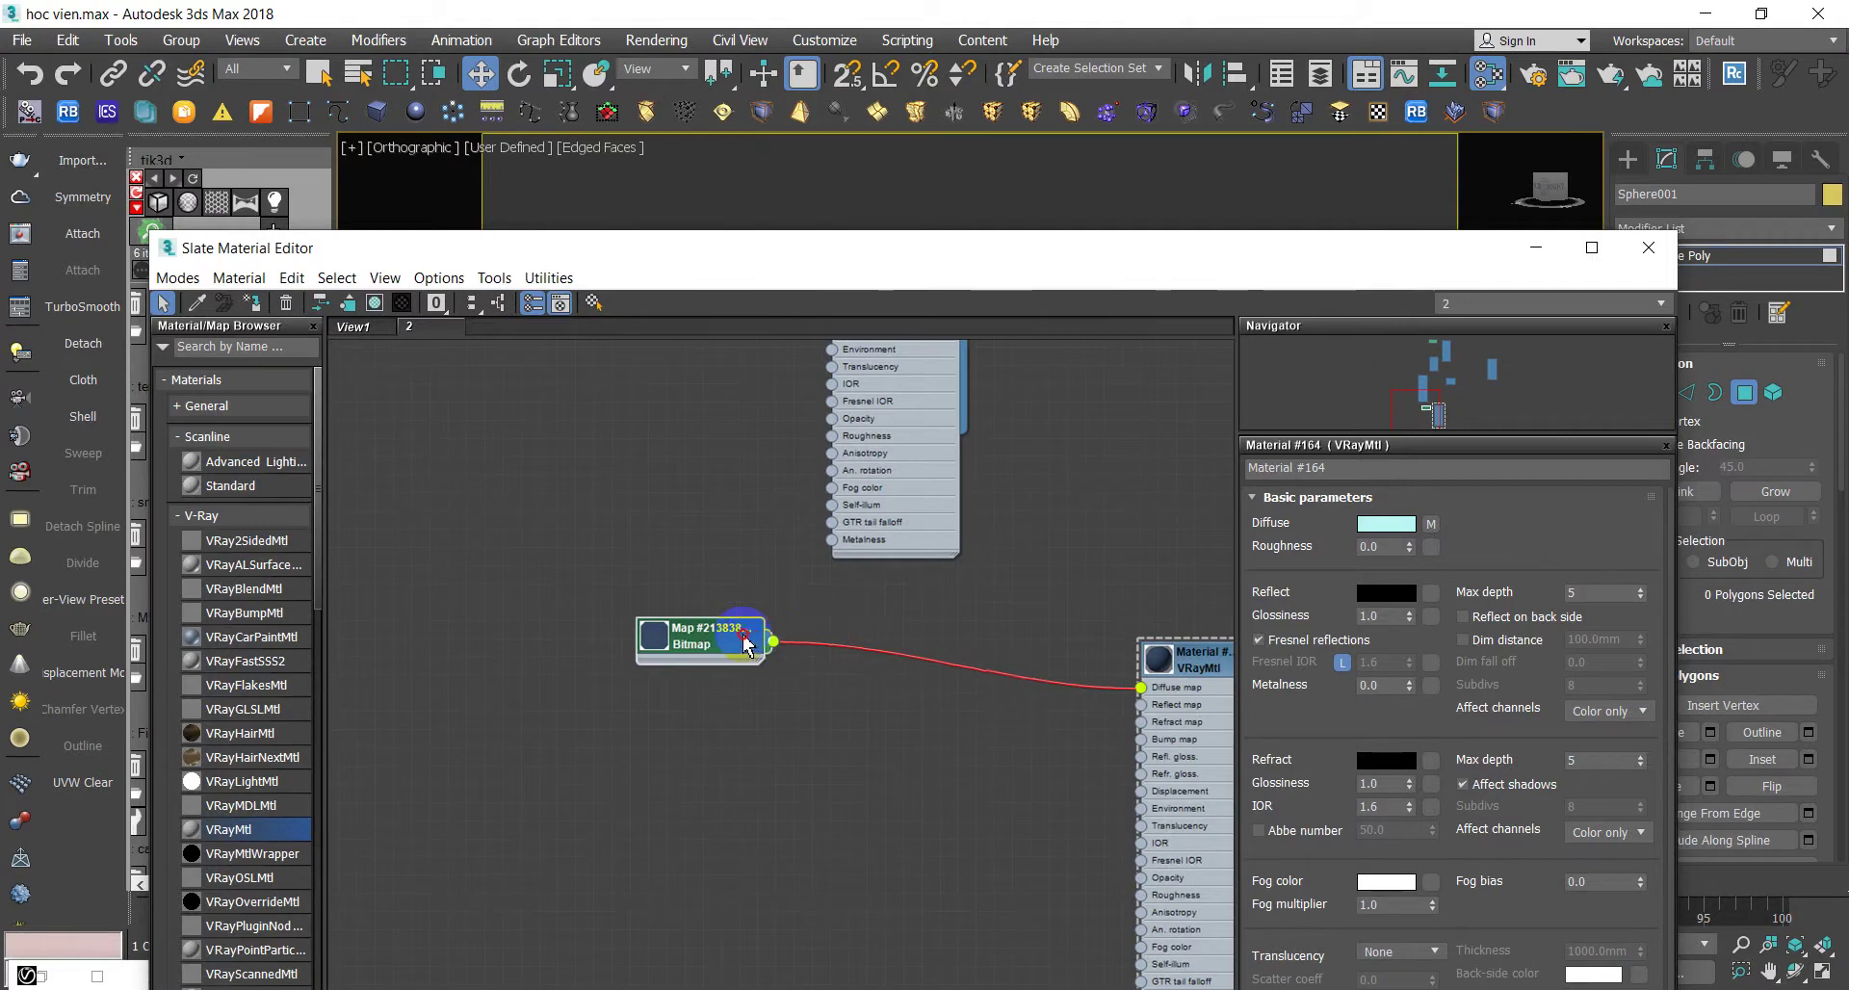
{"action": "left_click_drag", "start_coordinate": [320, 578], "coordinate": [293, 792]}
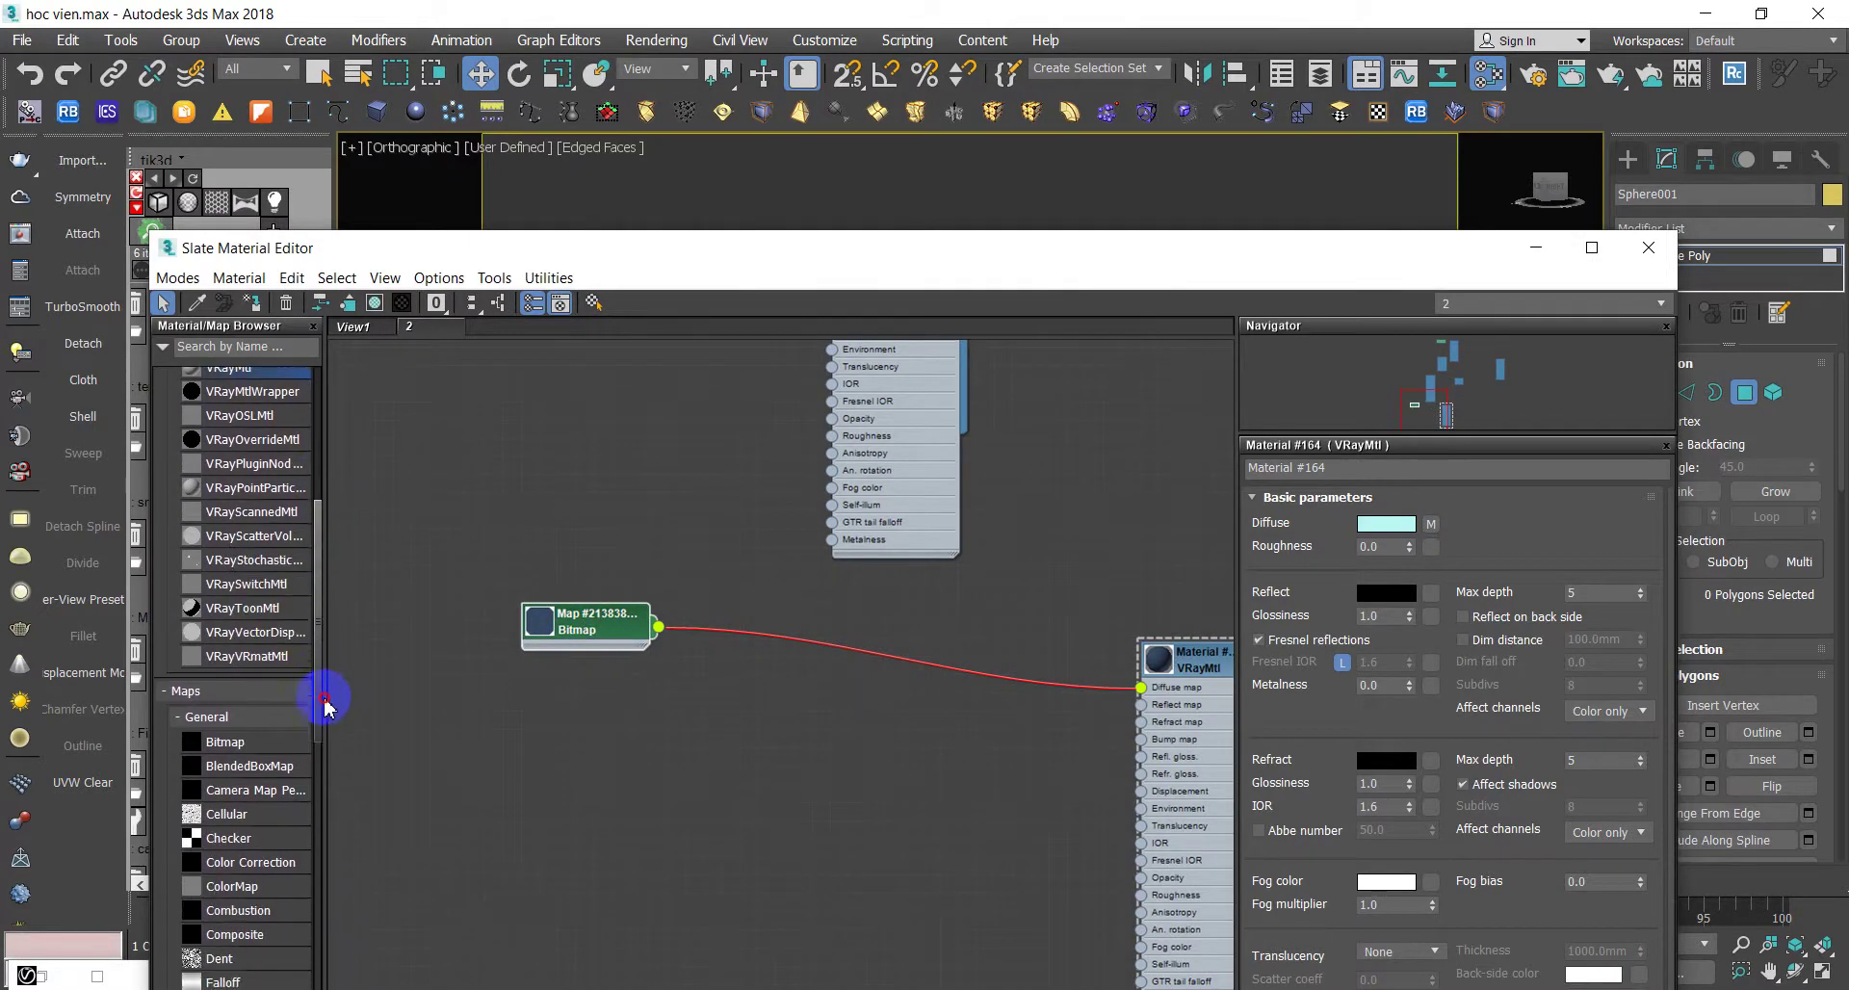
{"action": "left_click_drag", "start_coordinate": [232, 903], "coordinate": [980, 752]}
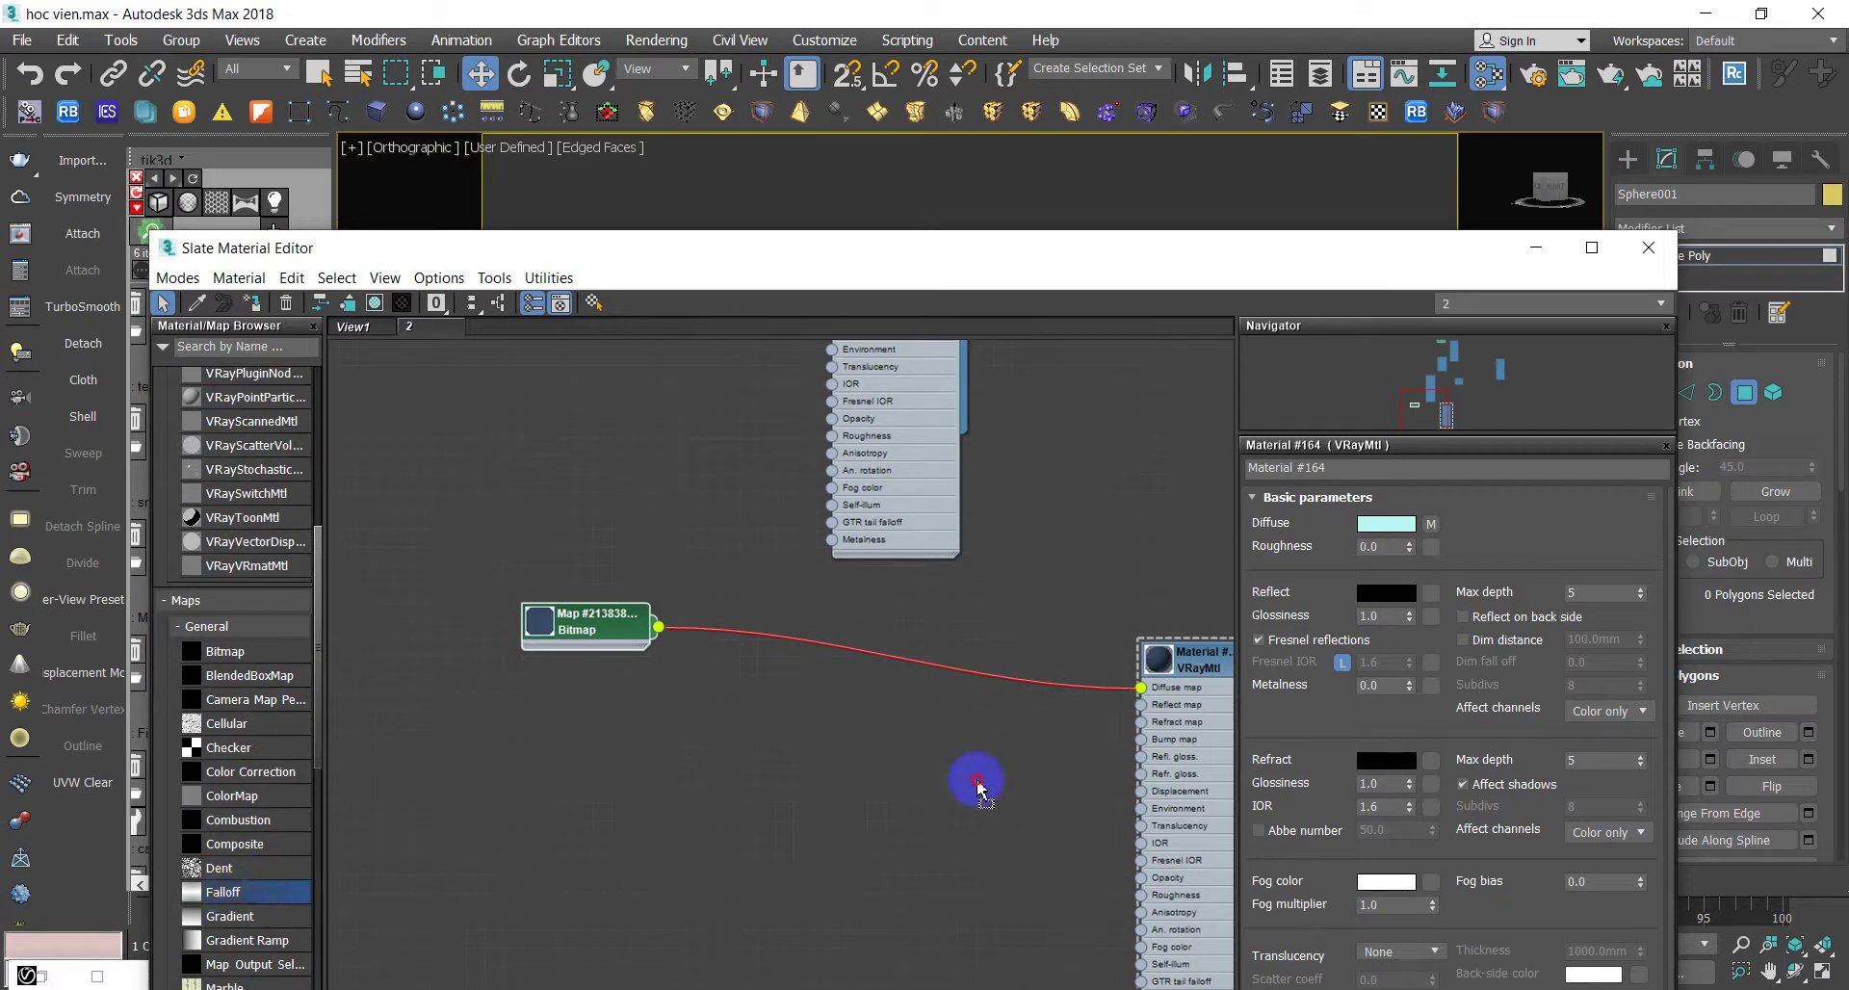
{"action": "left_click_drag", "start_coordinate": [1059, 768], "coordinate": [1140, 687]}
{"action": "mouse_move", "coordinate": [656, 626]}
{"action": "left_mouse_down"}
{"action": "mouse_move", "coordinate": [888, 787]}
{"action": "mouse_move", "coordinate": [903, 777]}
{"action": "left_mouse_up"}
- Also wire the Bitmap into Falloff's Map 2, tidy the nodes, and add a Color Correction node
{"action": "left_click_drag", "start_coordinate": [617, 636], "coordinate": [630, 671]}
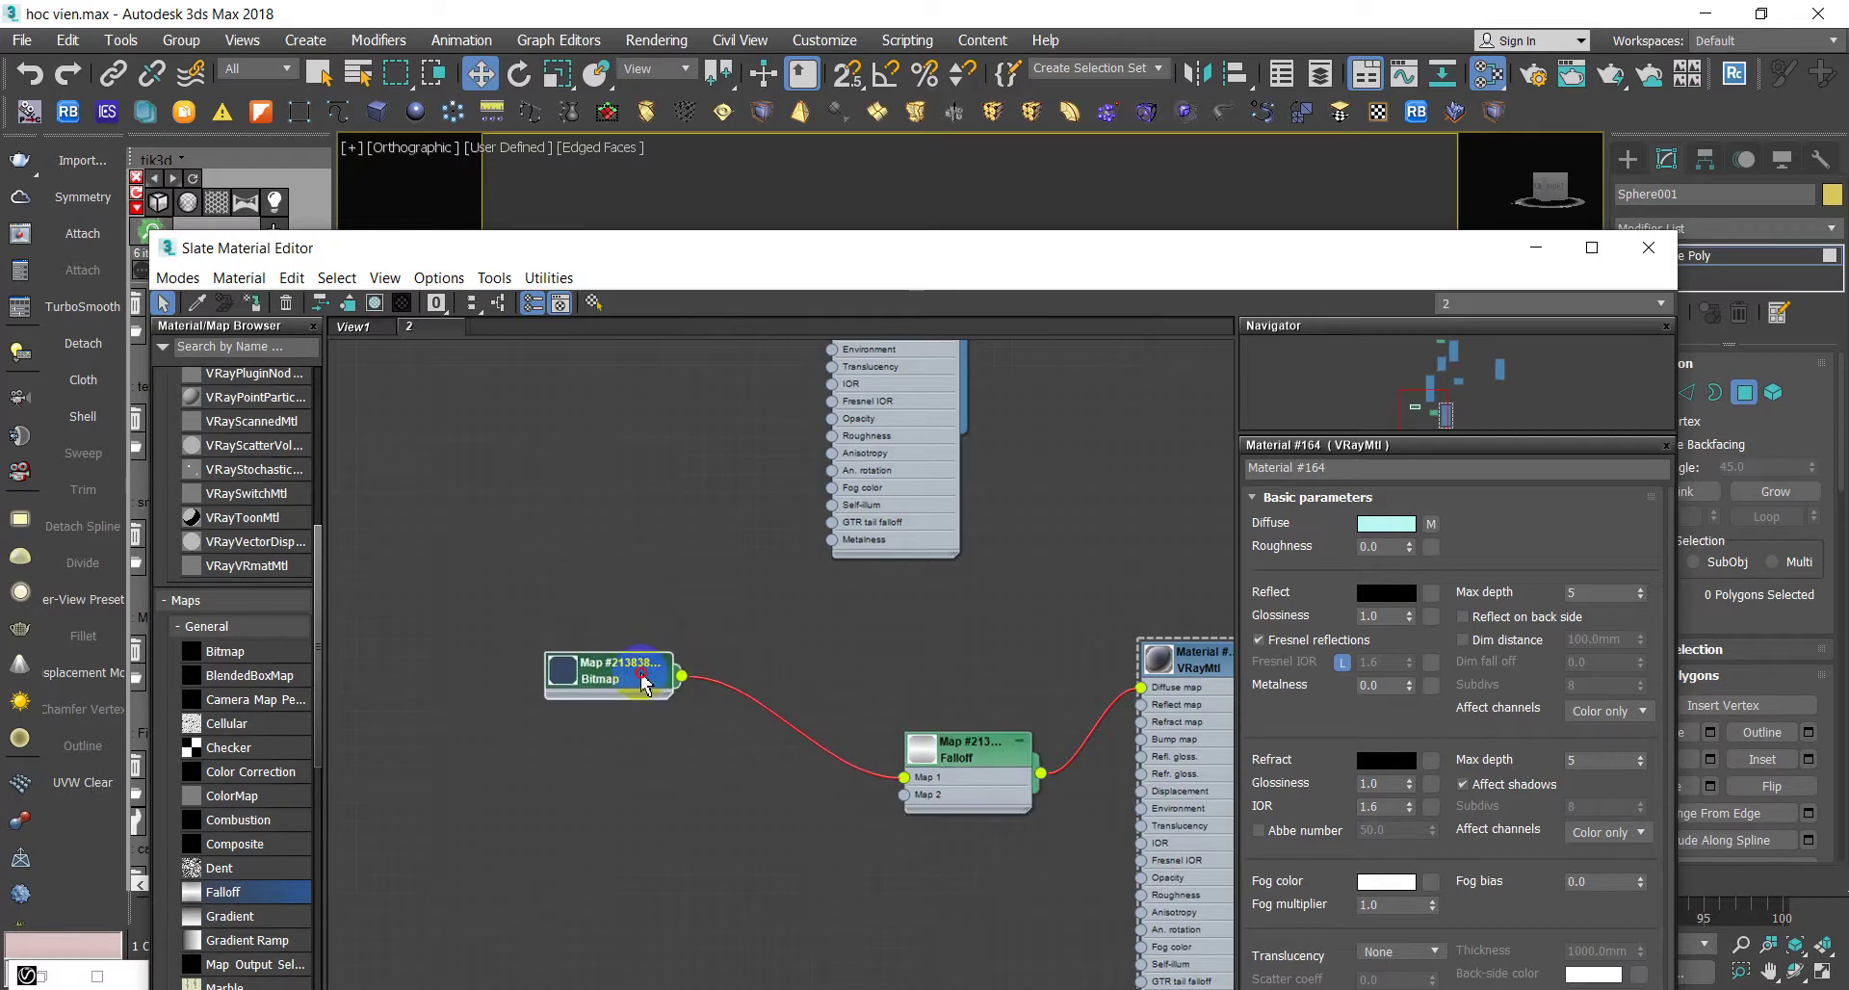
{"action": "scroll", "coordinate": [1060, 764], "scroll_direction": "up", "scroll_amount": 2}
{"action": "scroll", "coordinate": [1143, 660], "scroll_direction": "up", "scroll_amount": 1}
{"action": "middle_click_drag", "start_coordinate": [1144, 660], "coordinate": [966, 594]}
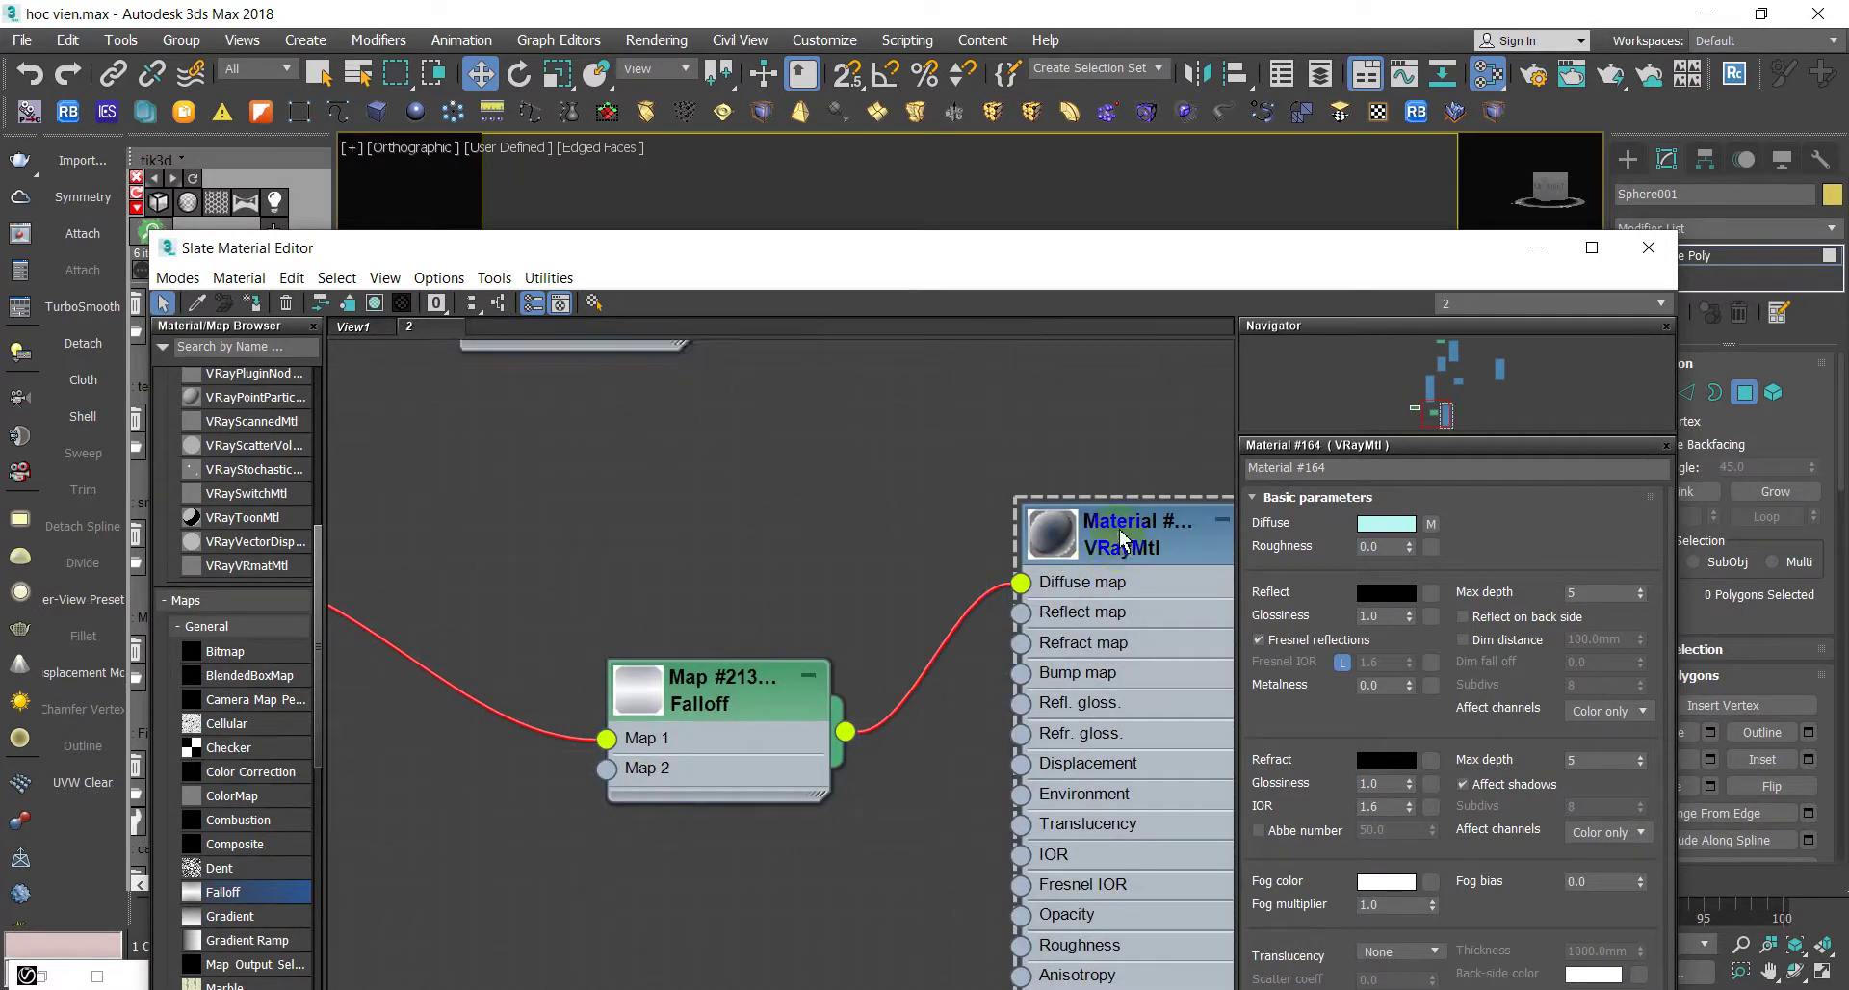
{"action": "scroll", "coordinate": [1059, 545], "scroll_direction": "up", "scroll_amount": 1}
{"action": "scroll", "coordinate": [1066, 540], "scroll_direction": "down", "scroll_amount": 2}
{"action": "scroll", "coordinate": [1066, 540], "scroll_direction": "down", "scroll_amount": 1}
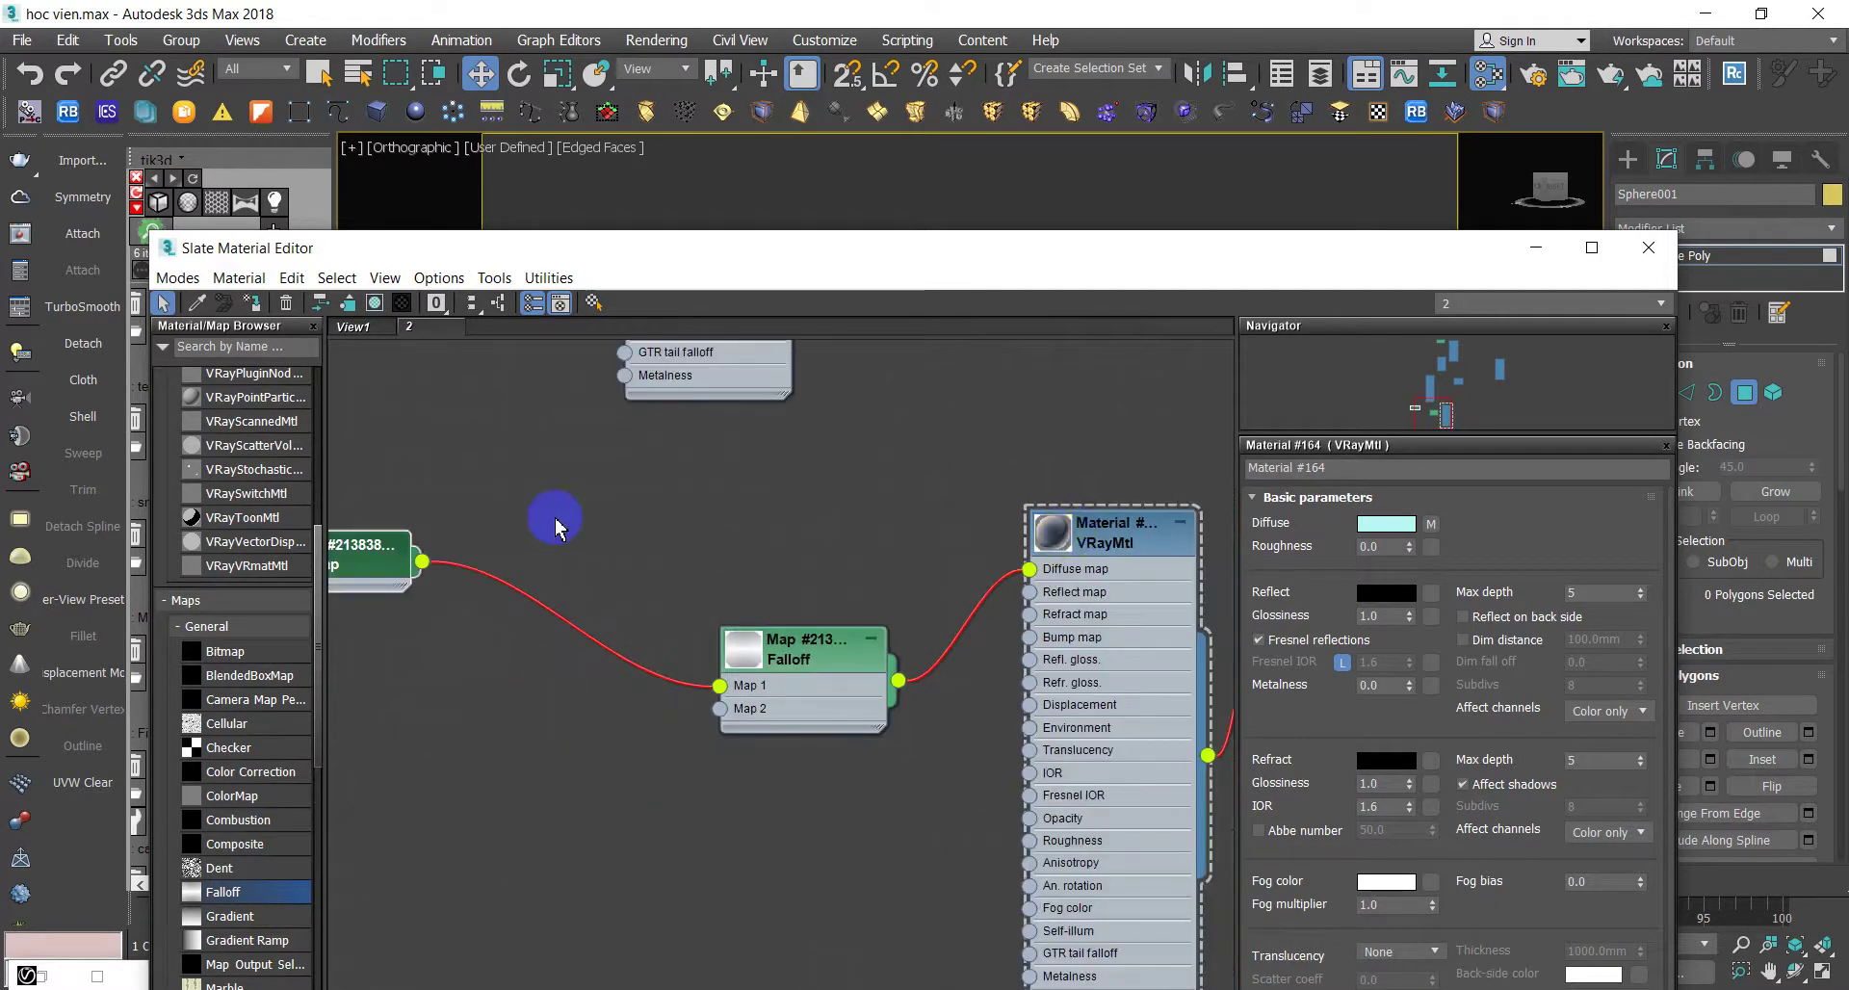
{"action": "left_click_drag", "start_coordinate": [422, 561], "coordinate": [720, 710]}
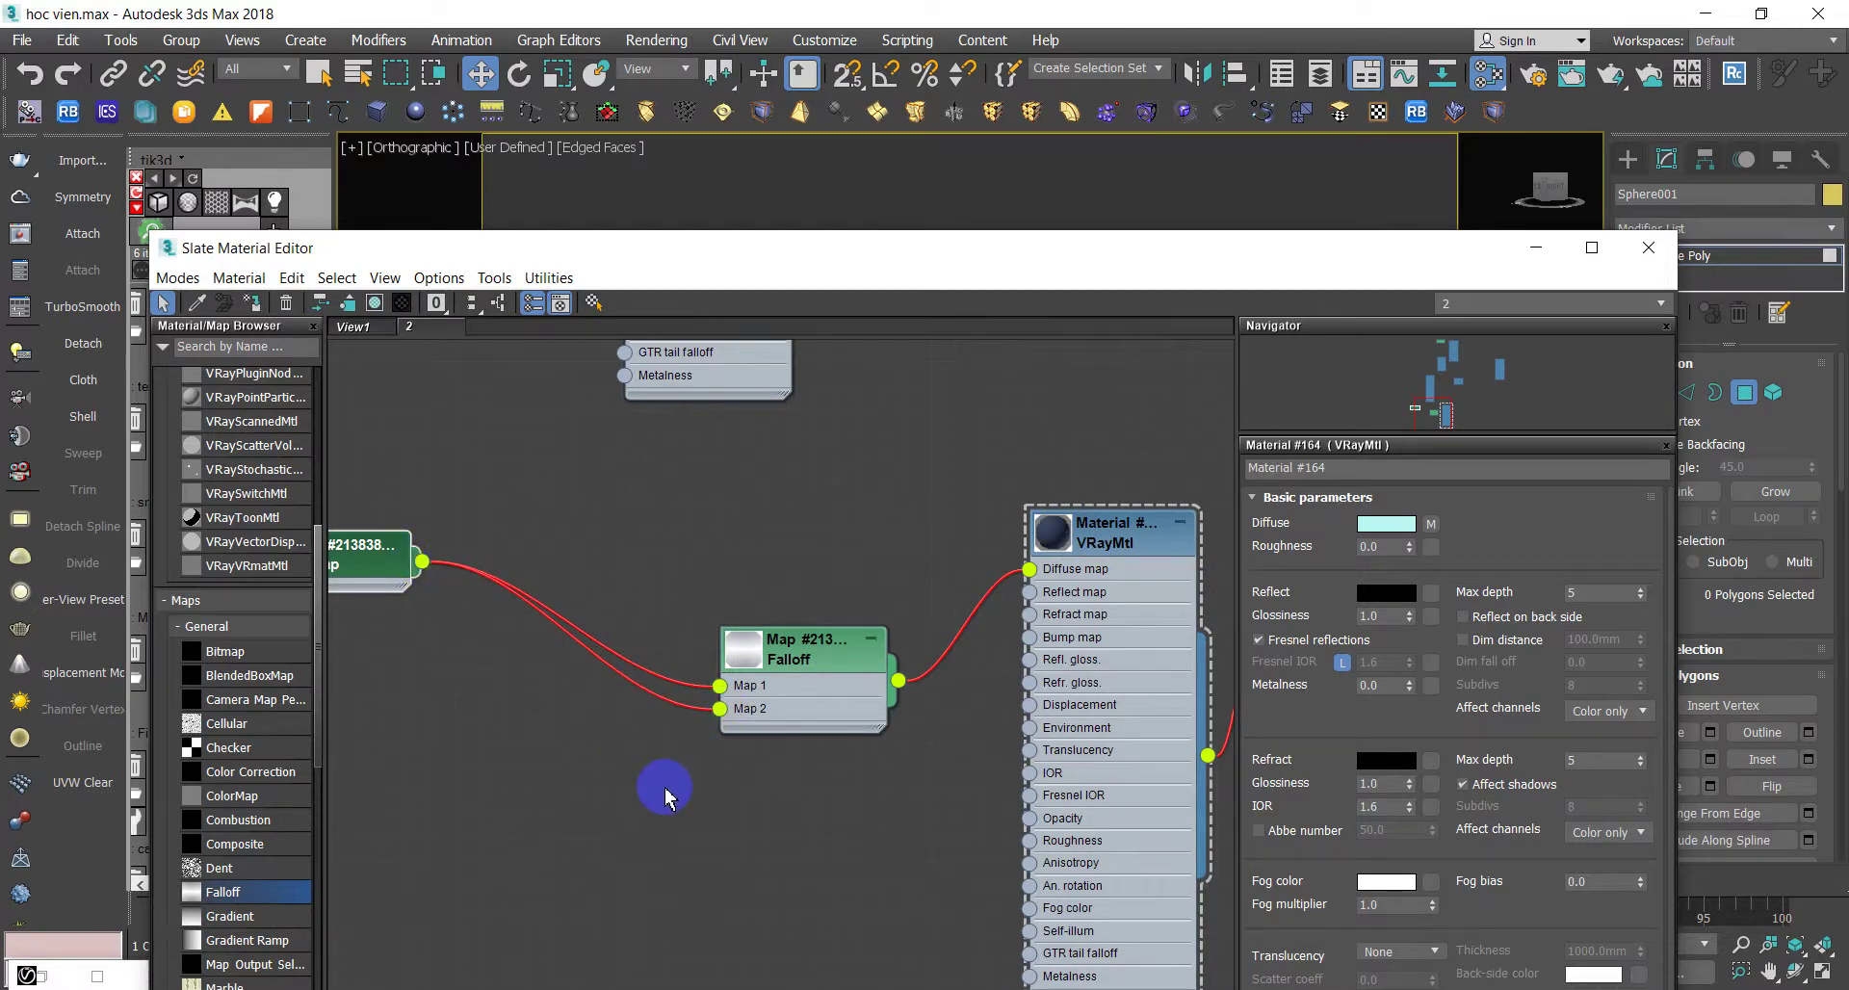
{"action": "scroll", "coordinate": [710, 658], "scroll_direction": "up", "scroll_amount": 2}
{"action": "middle_click_drag", "start_coordinate": [661, 658], "coordinate": [886, 613]}
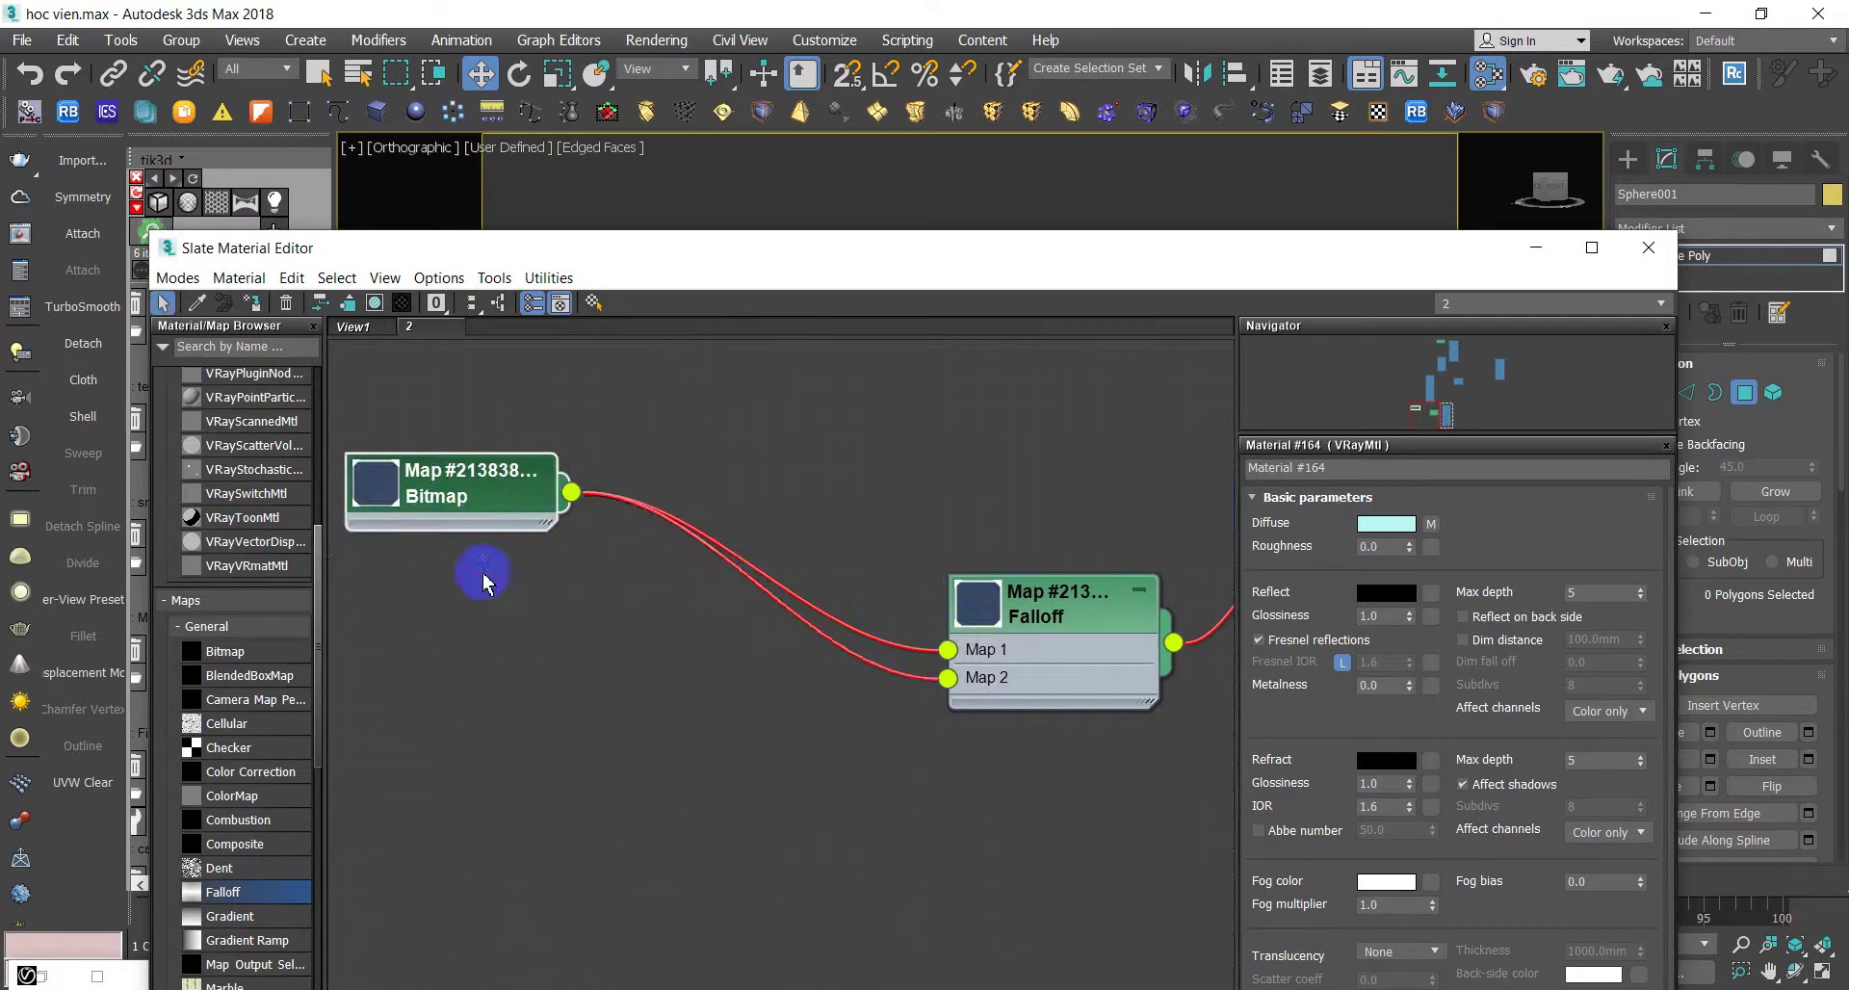
{"action": "scroll", "coordinate": [710, 578], "scroll_direction": "down", "scroll_amount": 1}
{"action": "mouse_move", "coordinate": [545, 520]}
{"action": "left_mouse_down"}
{"action": "mouse_move", "coordinate": [776, 640]}
{"action": "mouse_move", "coordinate": [644, 567]}
{"action": "left_mouse_up"}
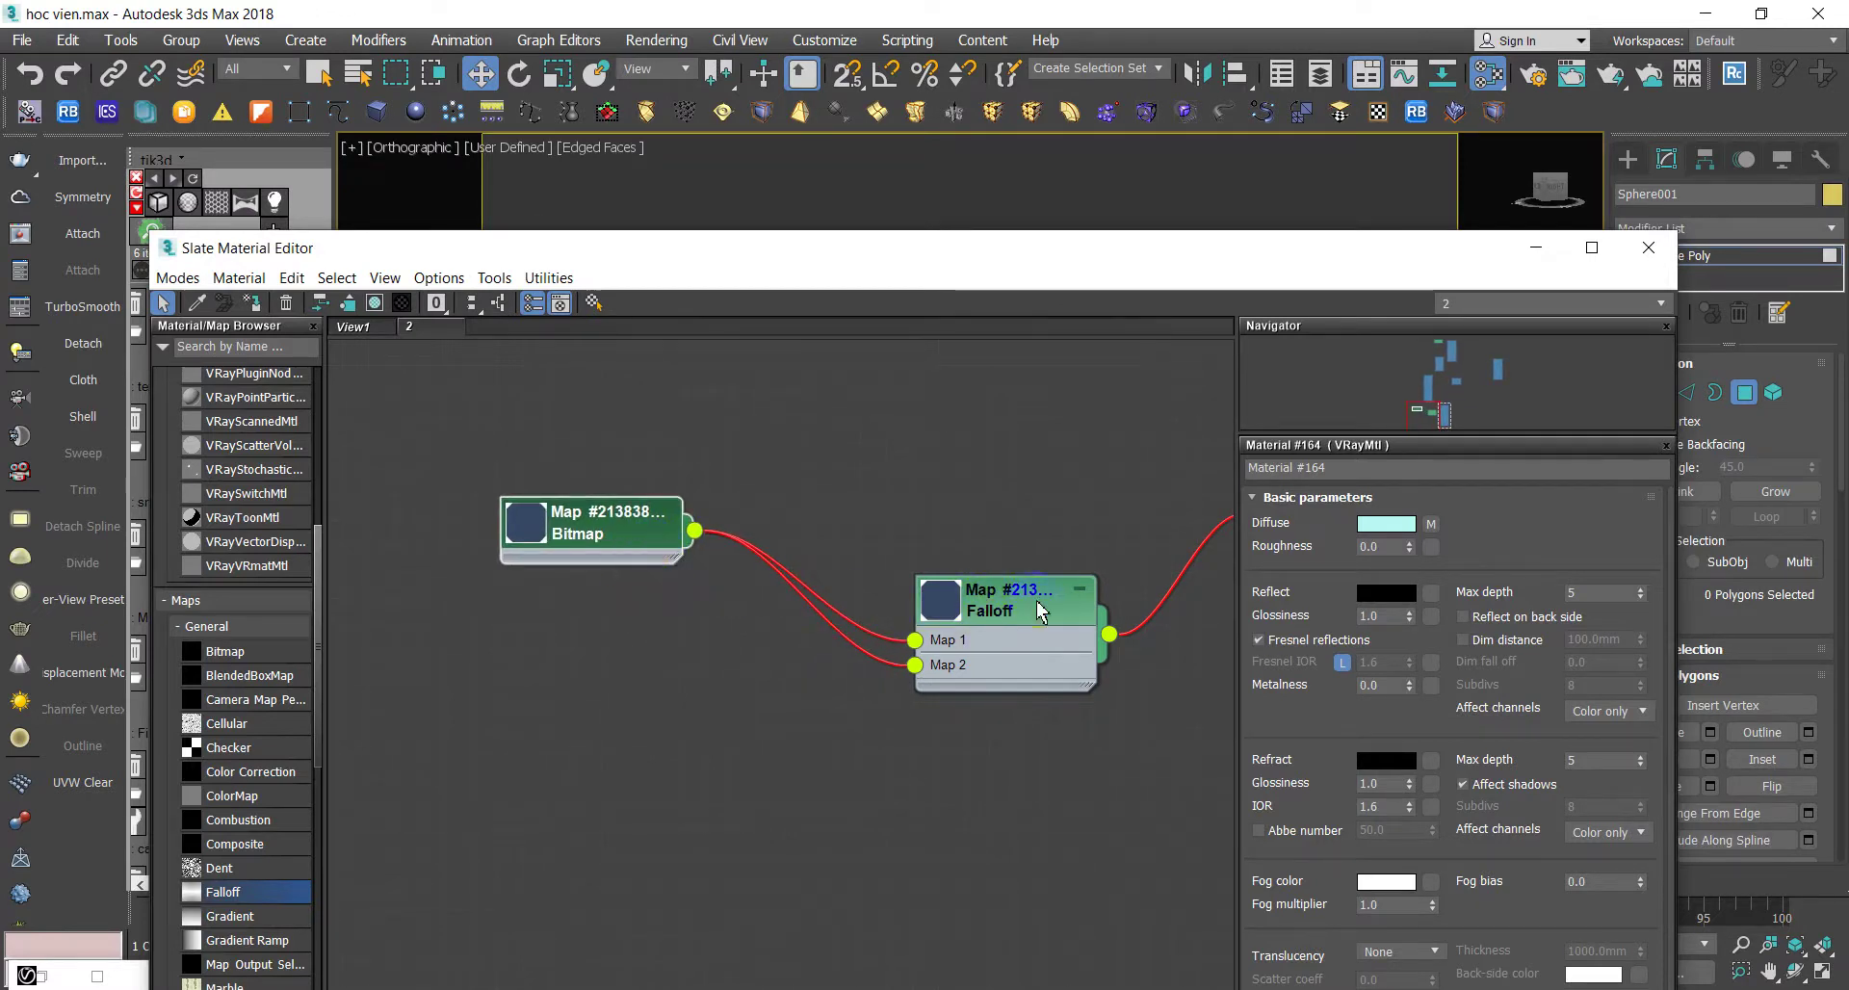
{"action": "middle_click_drag", "start_coordinate": [616, 611], "coordinate": [611, 518]}
{"action": "mouse_move", "coordinate": [287, 771]}
{"action": "left_mouse_down"}
{"action": "mouse_move", "coordinate": [812, 569]}
{"action": "mouse_move", "coordinate": [913, 575]}
{"action": "mouse_move", "coordinate": [860, 557]}
{"action": "mouse_move", "coordinate": [771, 683]}
{"action": "left_mouse_up"}
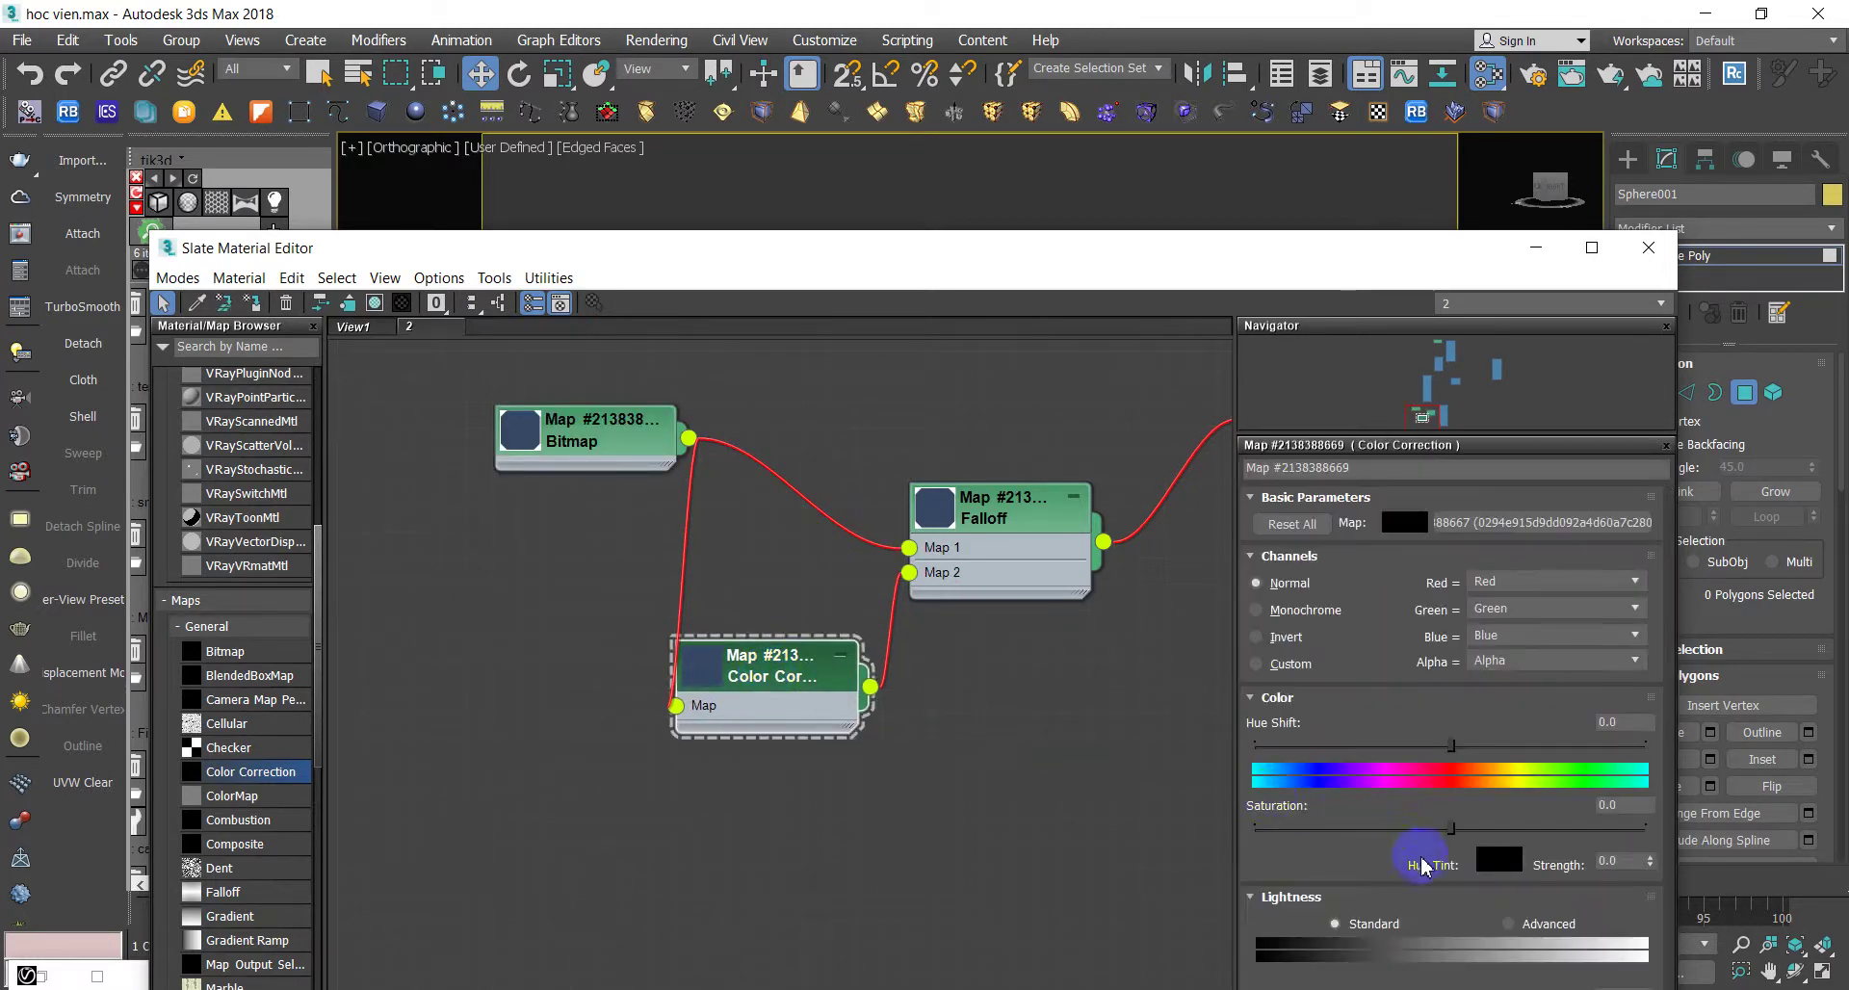
- Raise the Color Correction Brightness to 14.568 and rearrange the Bitmap node
{"action": "left_click_drag", "start_coordinate": [1468, 247], "coordinate": [1424, 69]}
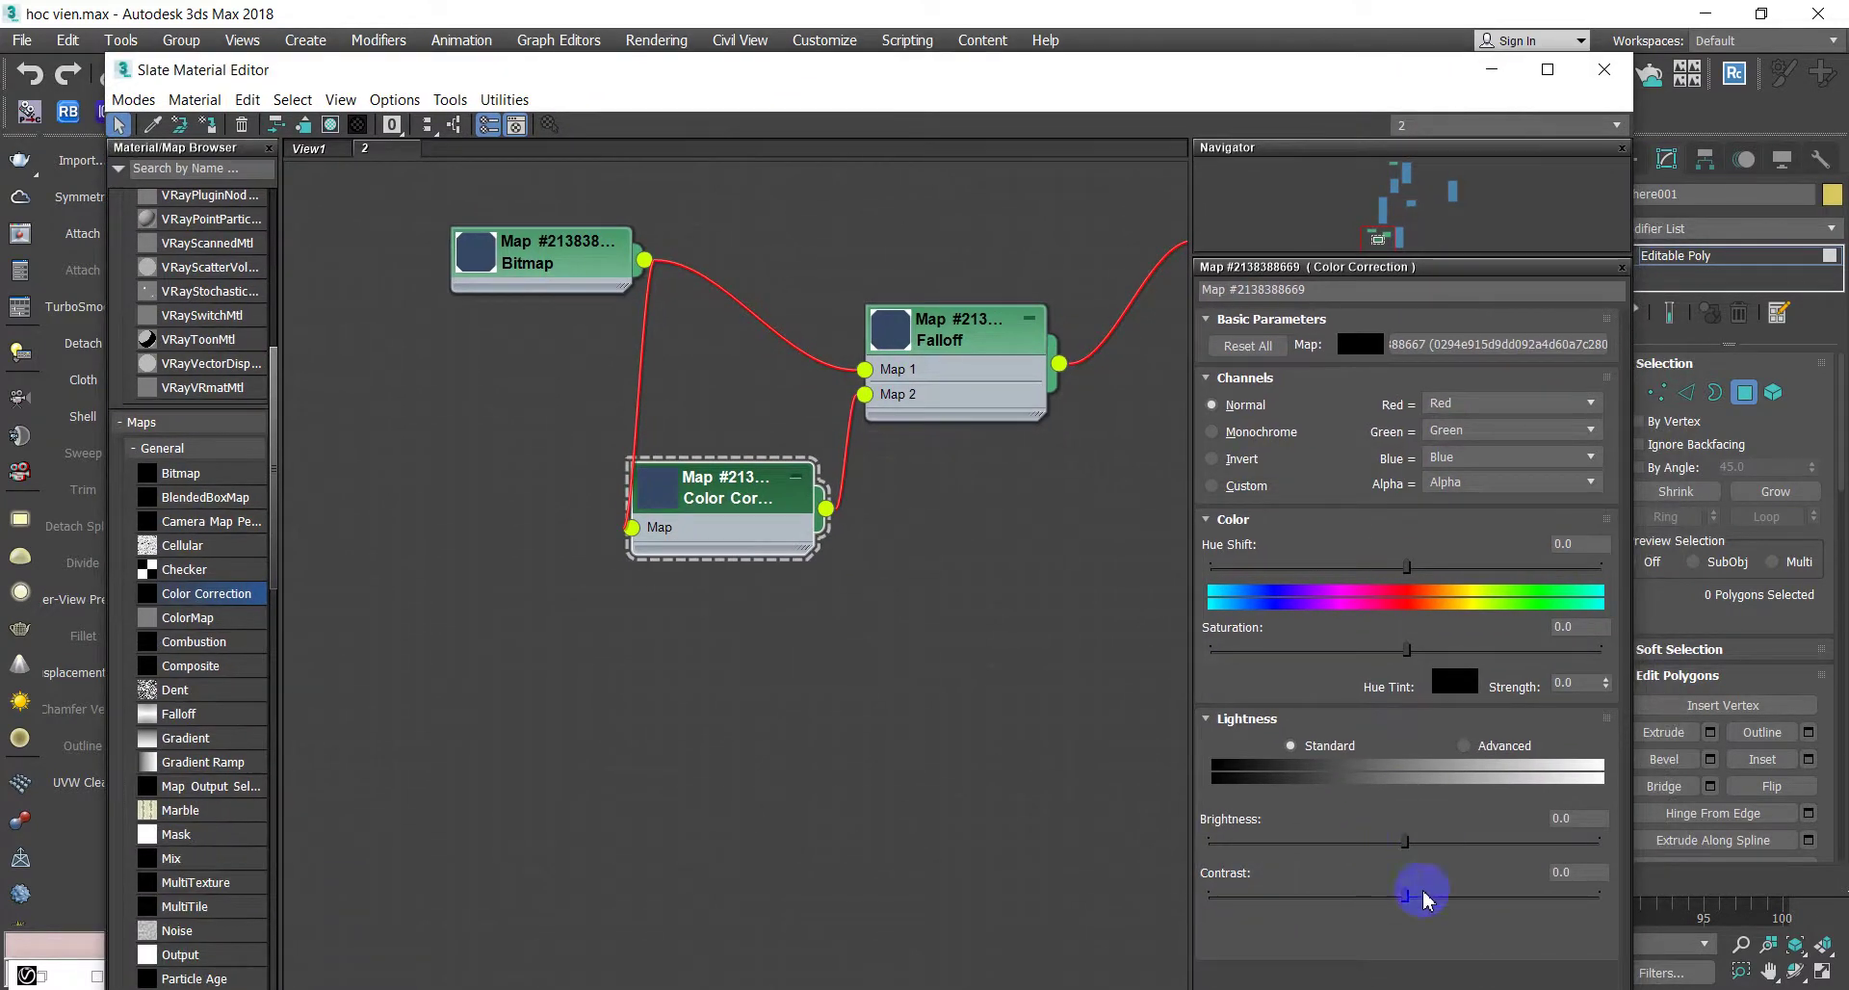
{"action": "left_click_drag", "start_coordinate": [1406, 842], "coordinate": [1424, 847]}
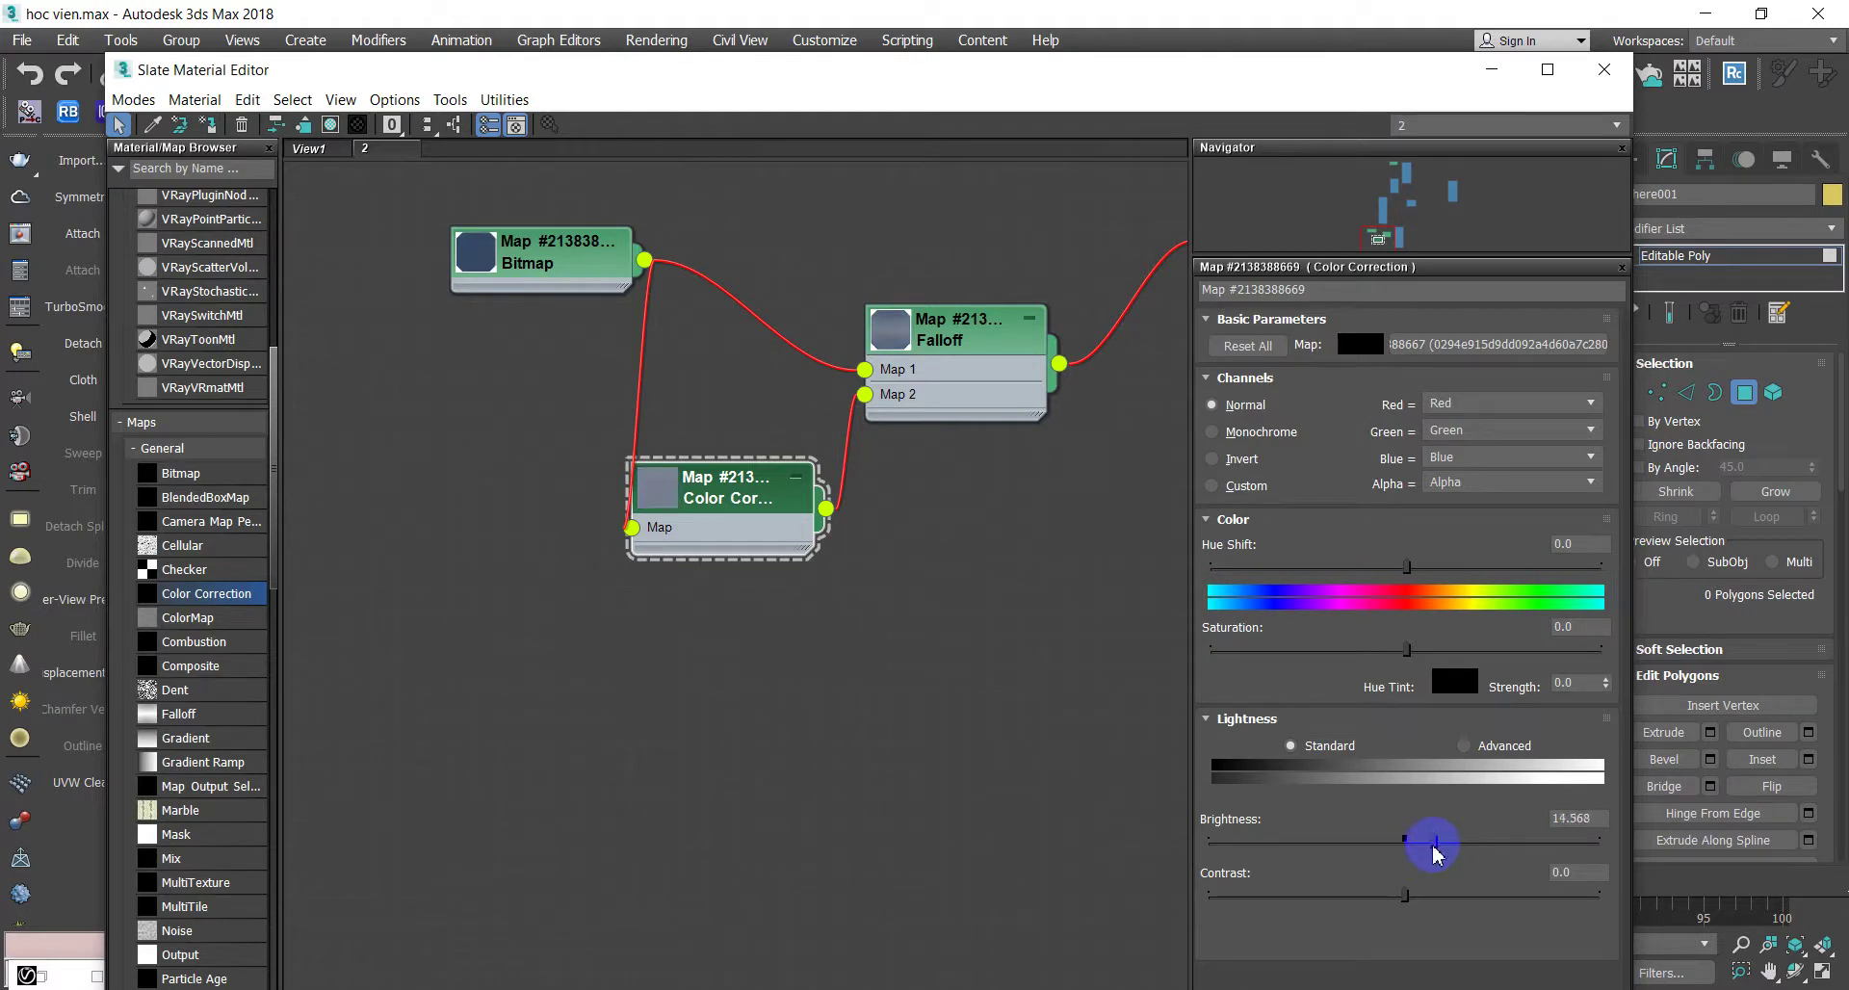
{"action": "scroll", "coordinate": [722, 611], "scroll_direction": "down", "scroll_amount": 3}
{"action": "scroll", "coordinate": [825, 516], "scroll_direction": "up", "scroll_amount": 3}
{"action": "middle_click_drag", "start_coordinate": [825, 517], "coordinate": [577, 497]}
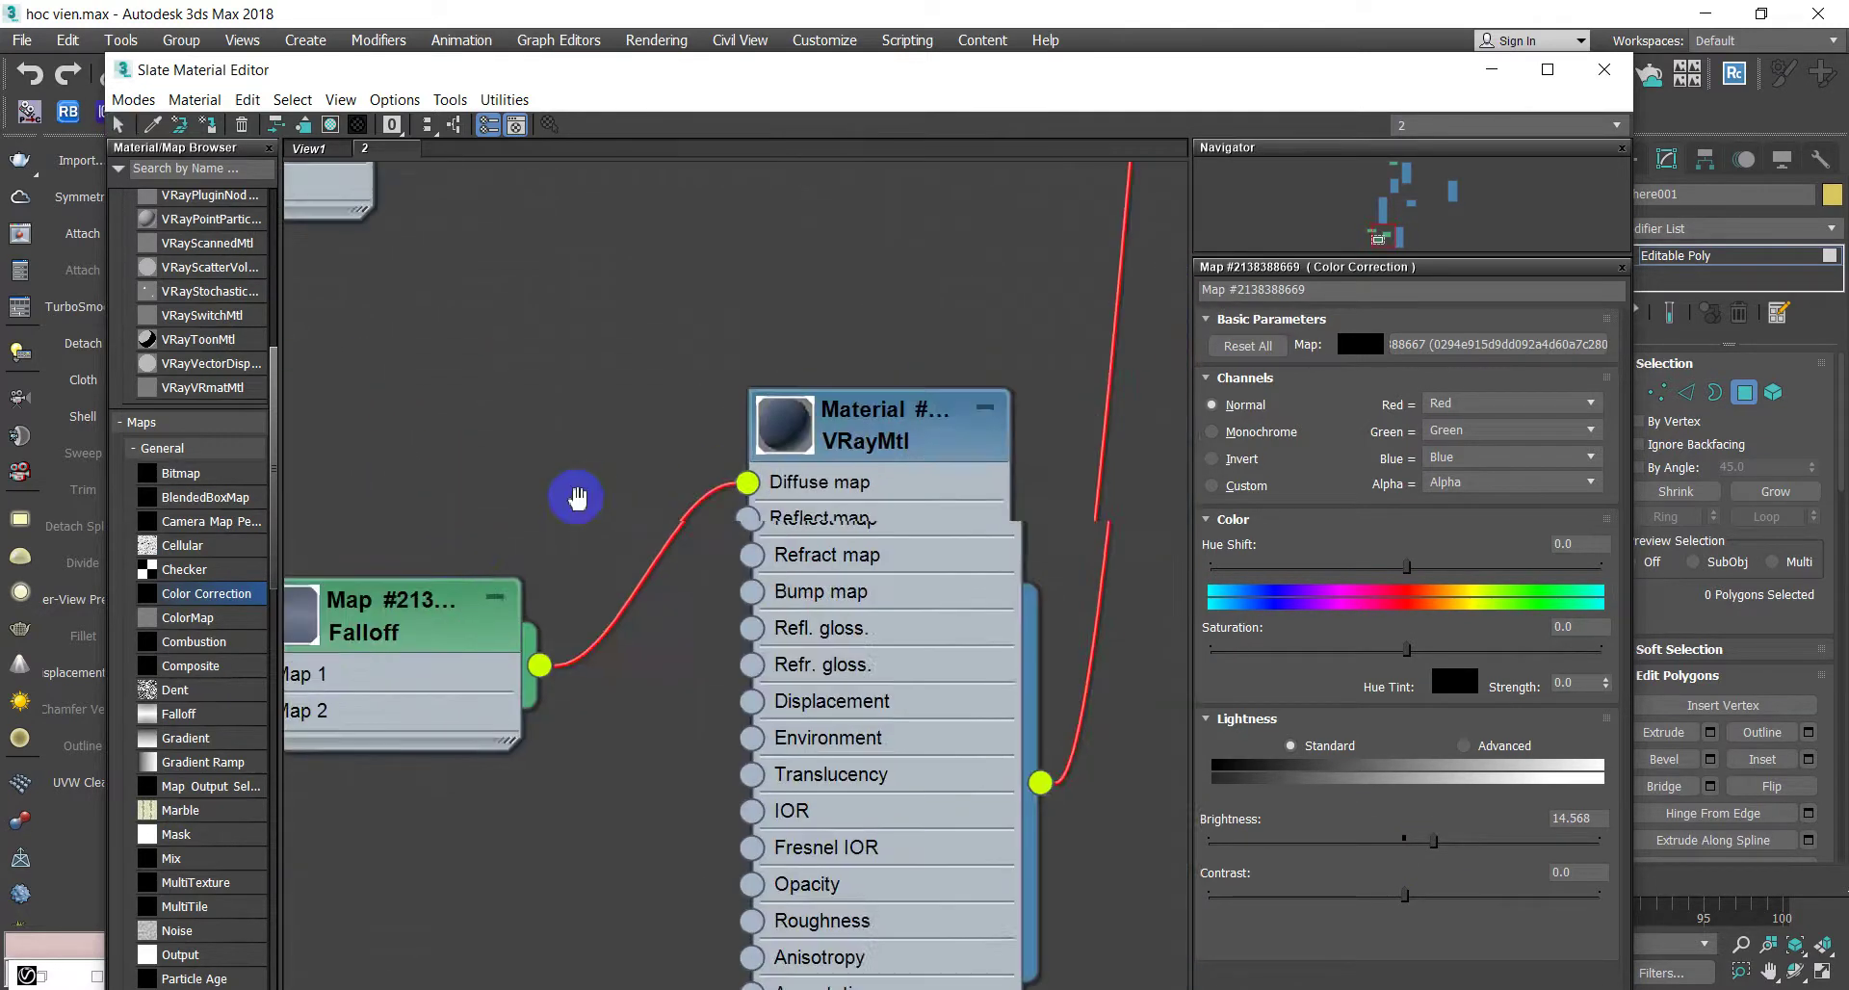
{"action": "middle_click_drag", "start_coordinate": [693, 566], "coordinate": [1069, 606]}
{"action": "scroll", "coordinate": [845, 565], "scroll_direction": "down", "scroll_amount": 1}
{"action": "left_click", "coordinate": [807, 713]}
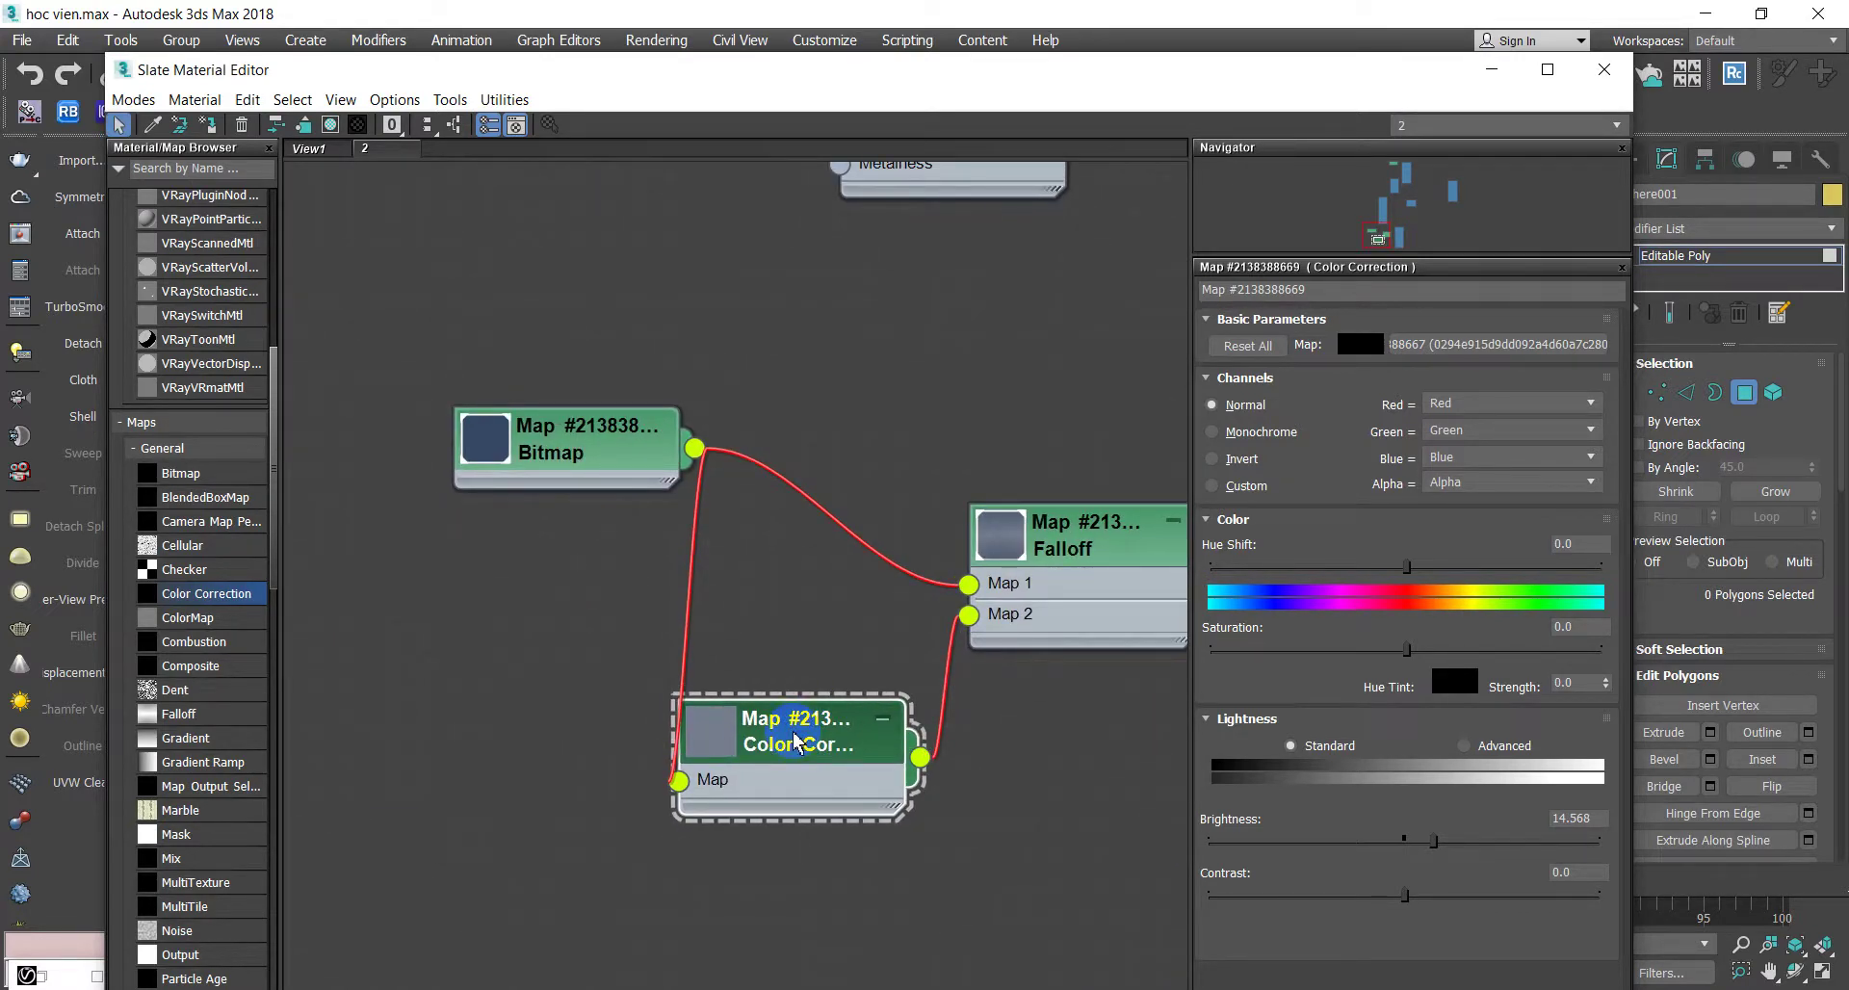
{"action": "left_click_drag", "start_coordinate": [606, 474], "coordinate": [445, 508]}
- Check the Color Correction, Bitmap and Falloff nodes and inspect the Falloff's map slots
{"action": "left_click", "coordinate": [803, 764]}
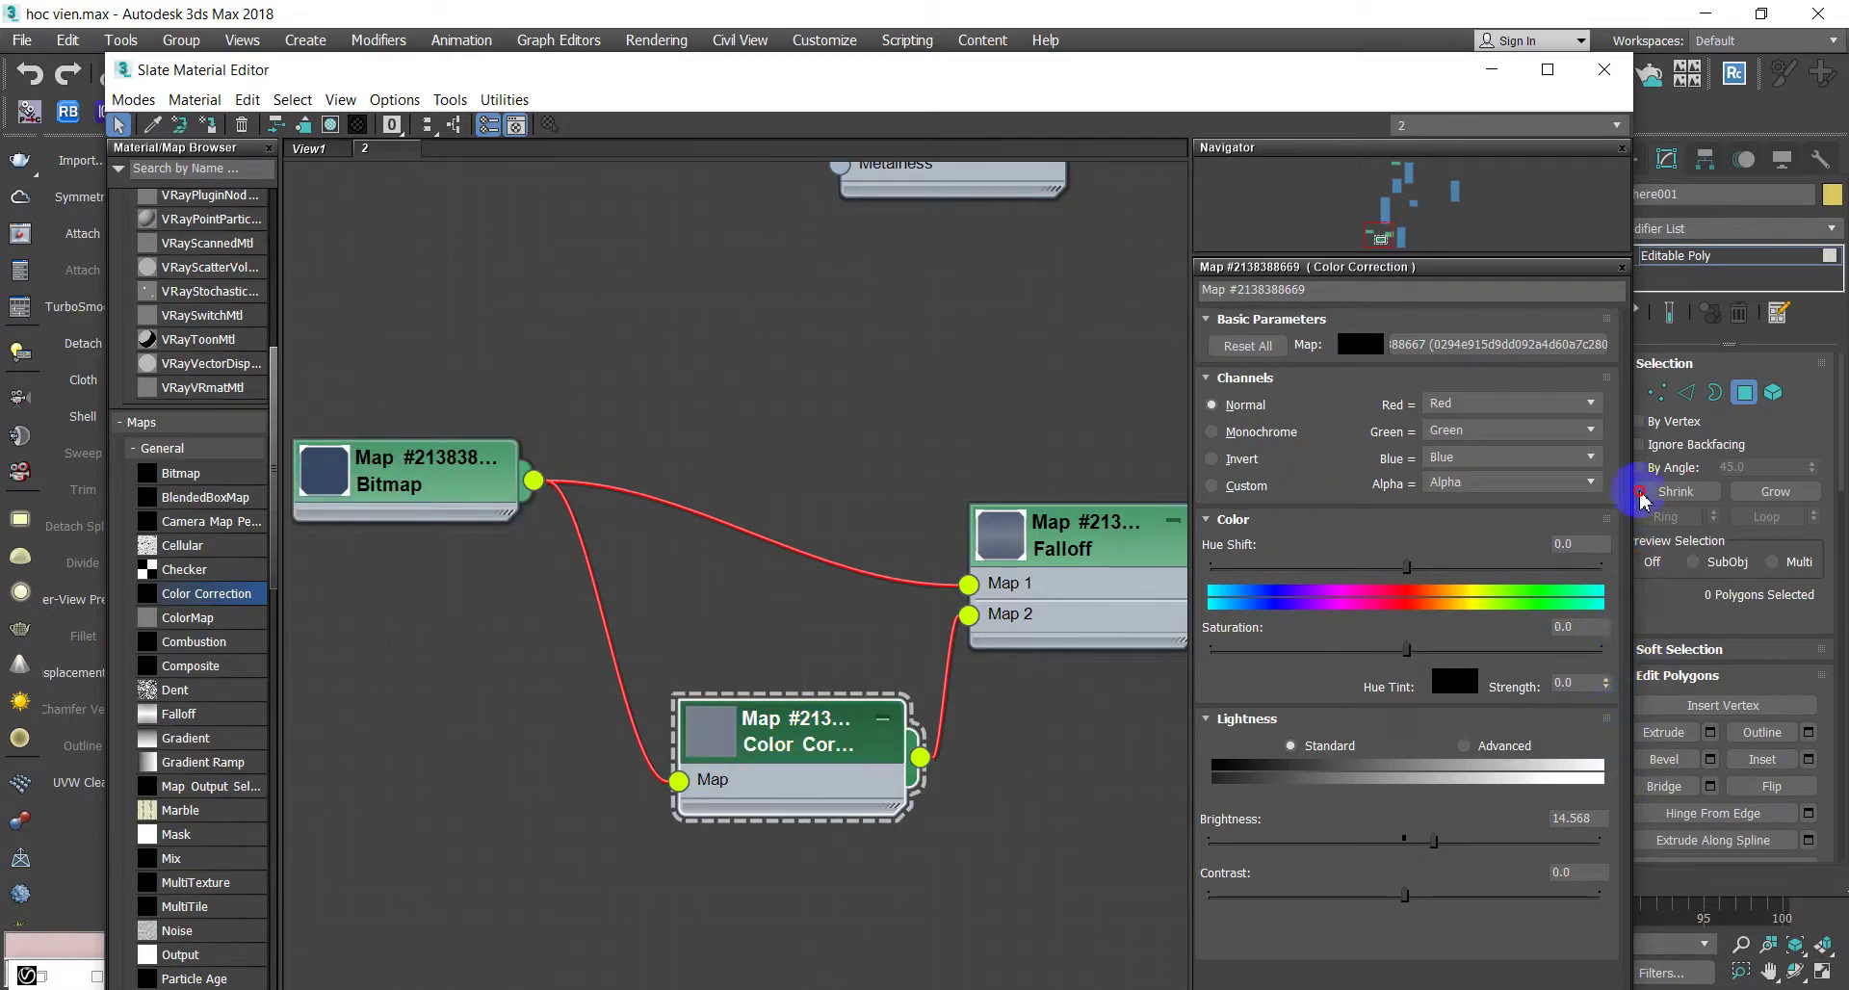
{"action": "left_click", "coordinate": [466, 479]}
{"action": "double_click", "coordinate": [989, 549]}
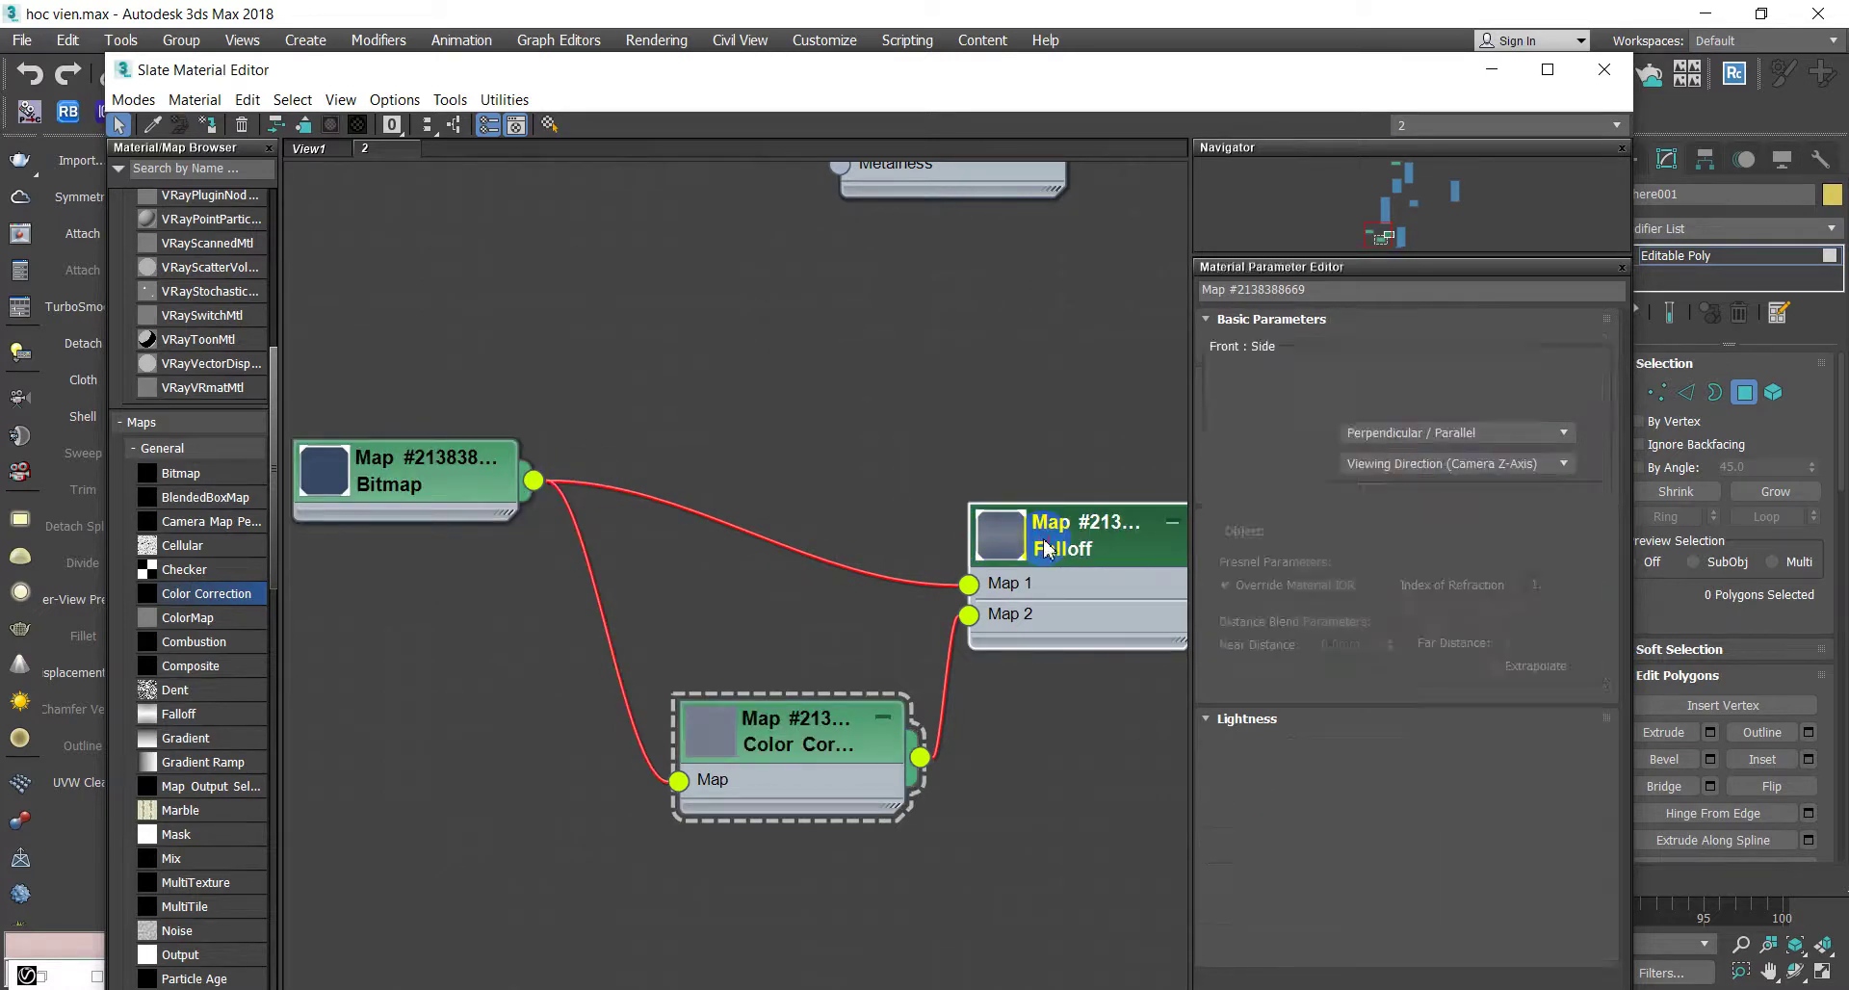
{"action": "left_click", "coordinate": [1394, 384]}
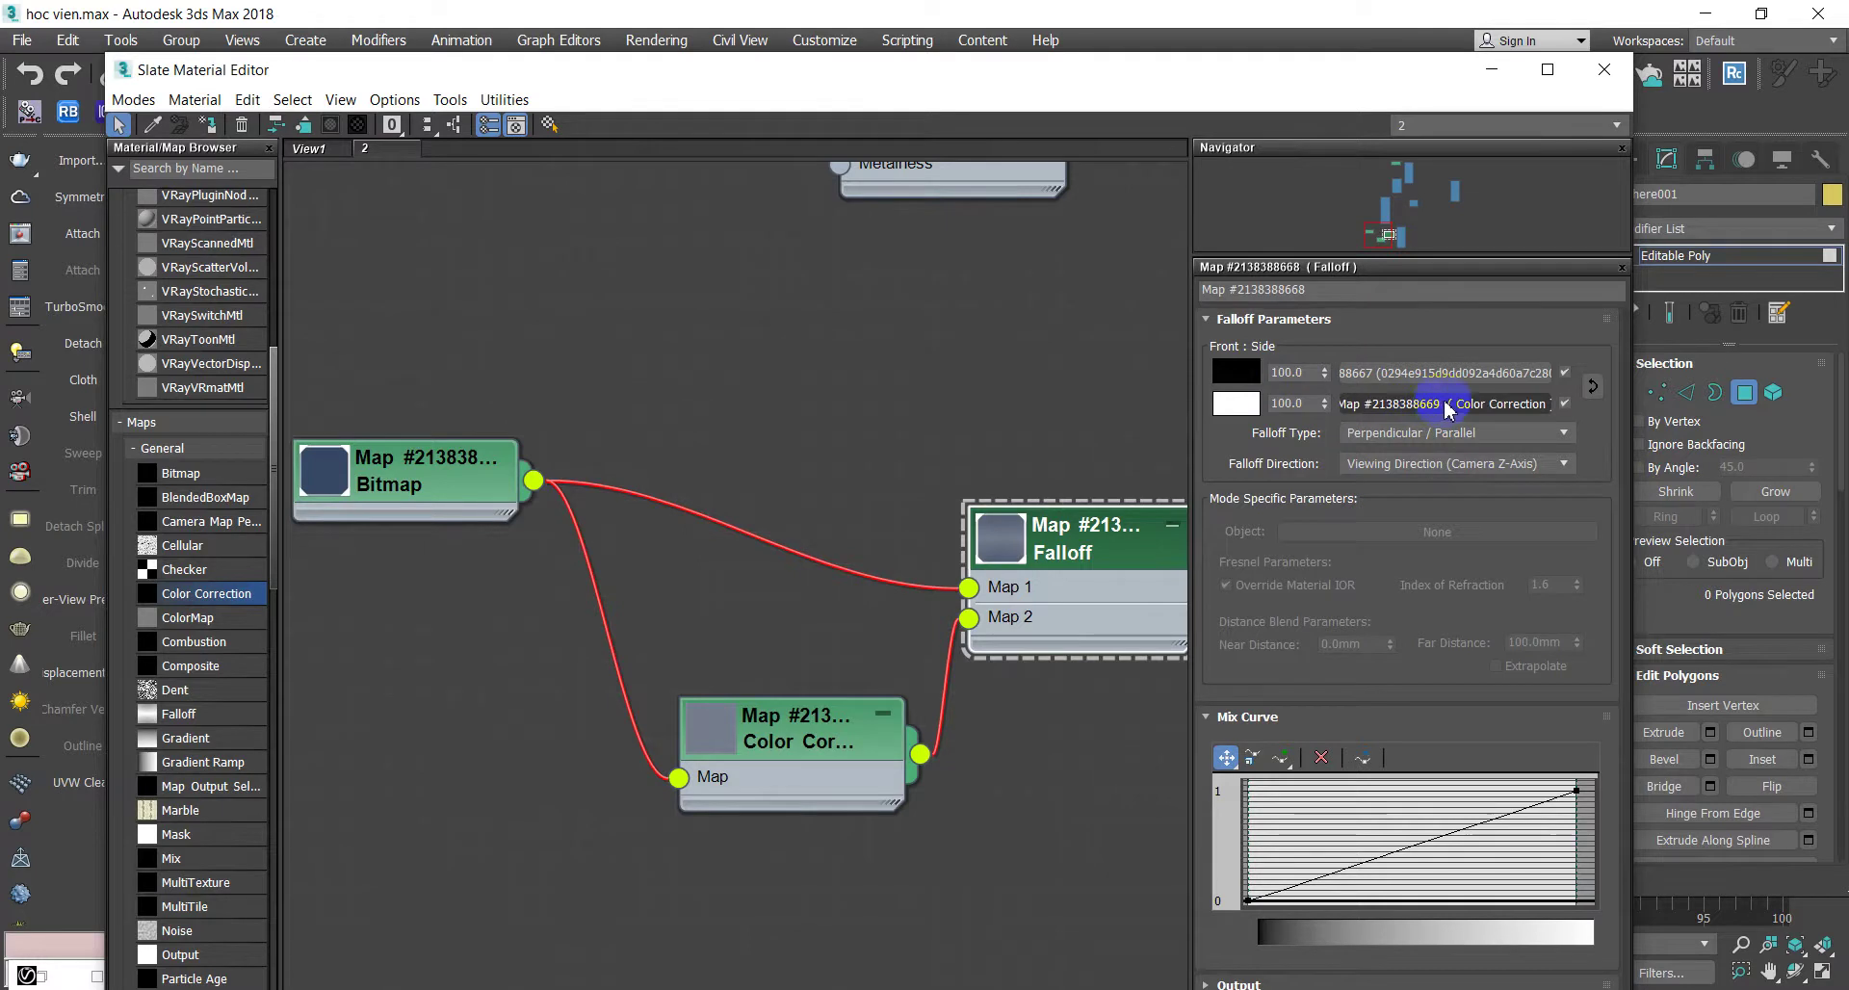
{"action": "scroll", "coordinate": [826, 441], "scroll_direction": "down", "scroll_amount": 2}
{"action": "mouse_move", "coordinate": [826, 441]}
{"action": "middle_mouse_down"}
{"action": "mouse_move", "coordinate": [758, 595]}
{"action": "mouse_move", "coordinate": [1001, 410]}
{"action": "mouse_move", "coordinate": [771, 421]}
{"action": "mouse_move", "coordinate": [679, 286]}
{"action": "middle_mouse_up"}
{"action": "scroll", "coordinate": [758, 594], "scroll_direction": "down", "scroll_amount": 5}
{"action": "scroll", "coordinate": [809, 528], "scroll_direction": "up", "scroll_amount": 3}
{"action": "right_click", "coordinate": [400, 152]}
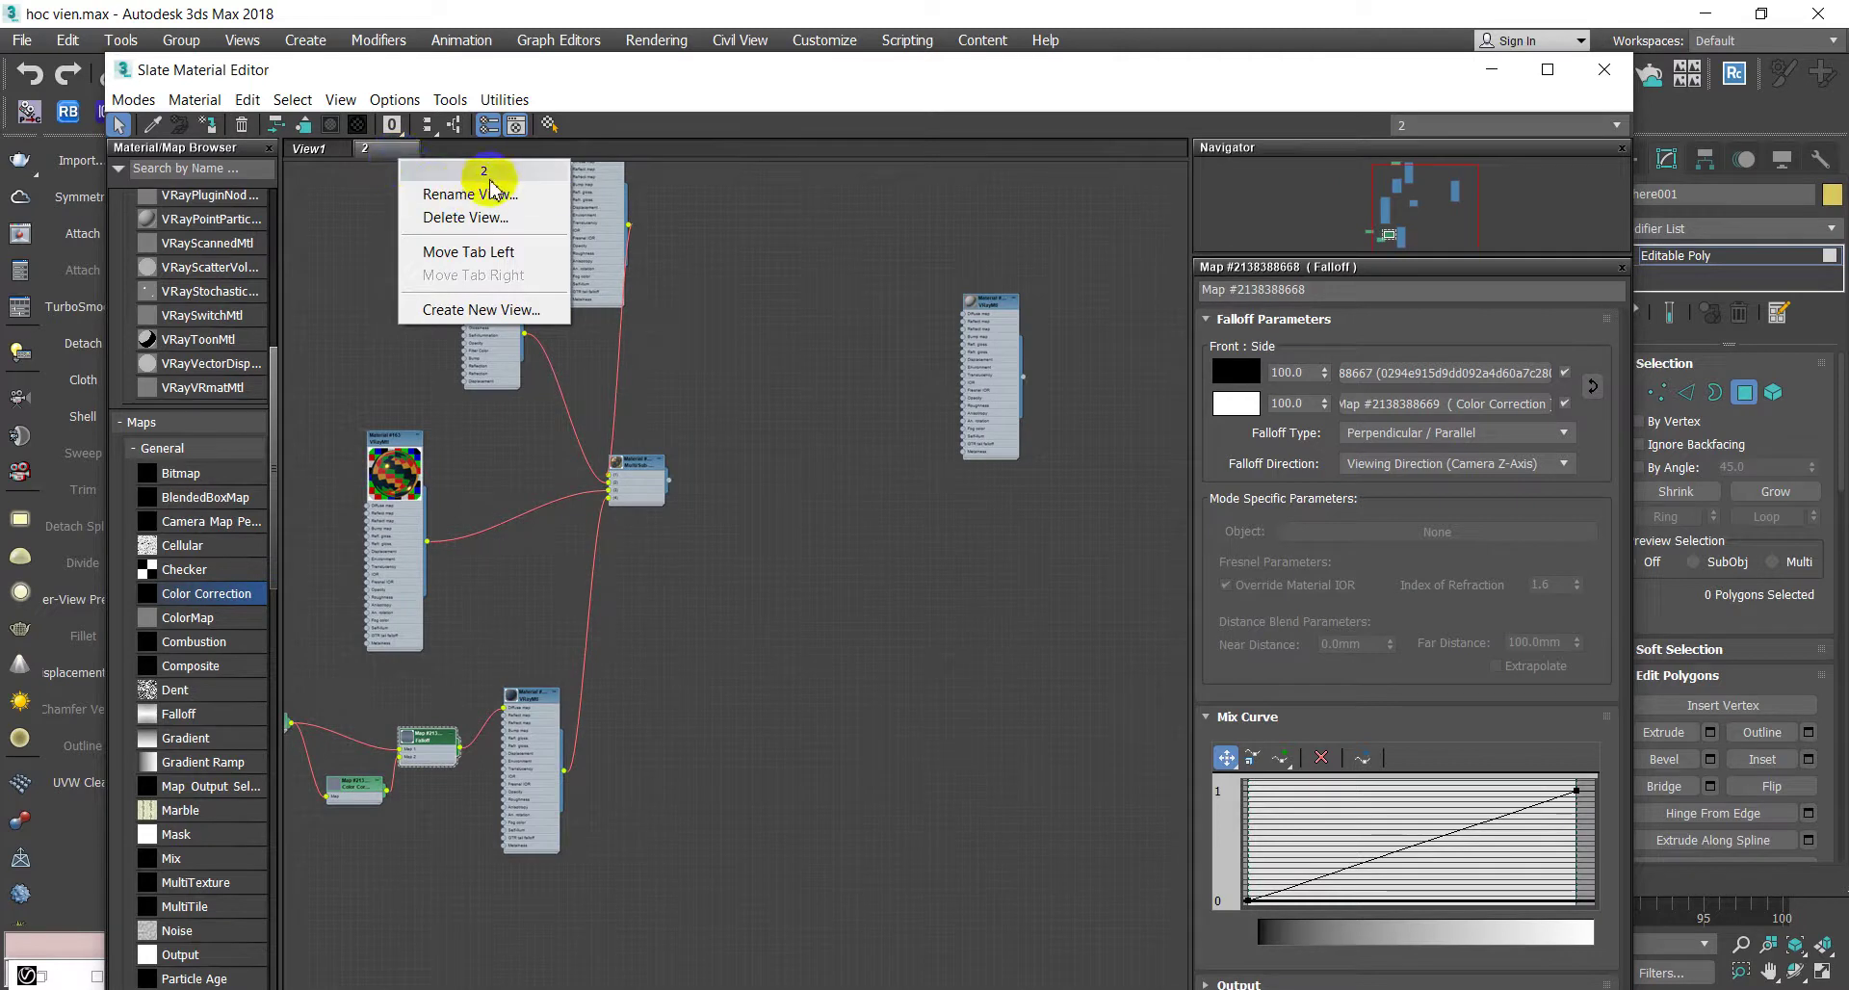
- Create a new node view named View3 and move the editor off the sphere
{"action": "left_click", "coordinate": [482, 311]}
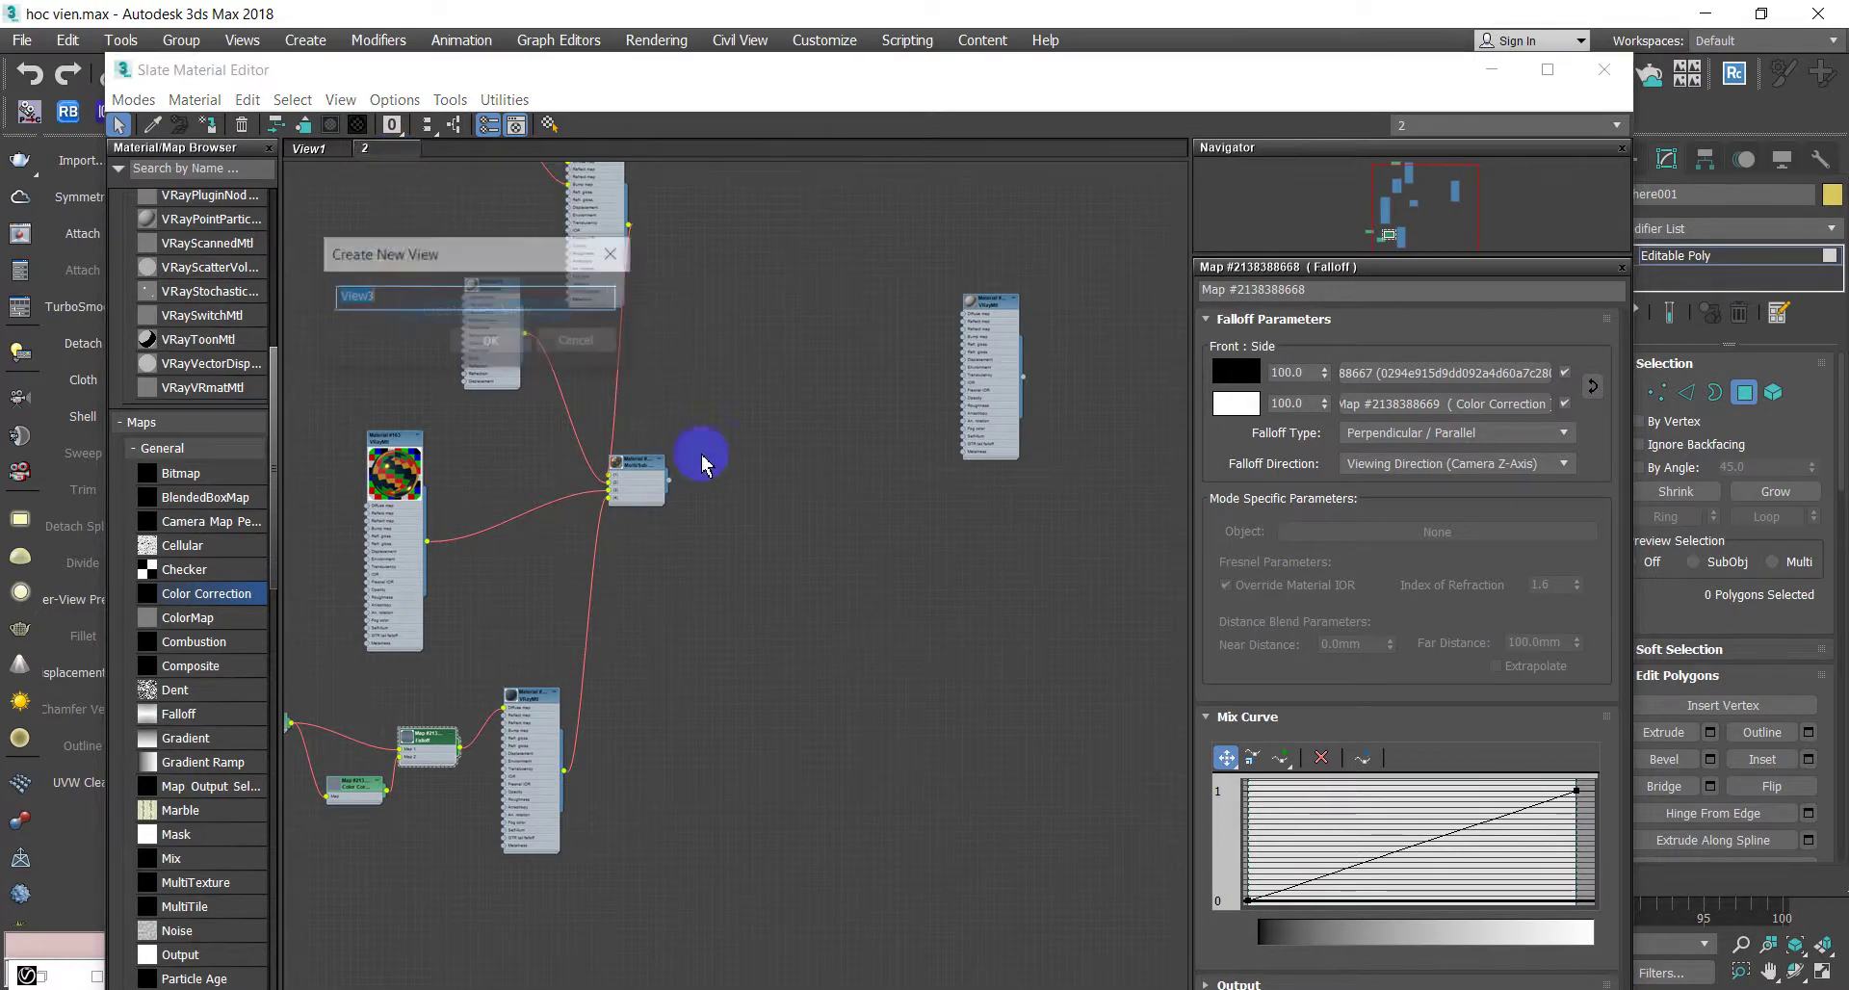
{"action": "left_click", "coordinate": [491, 342]}
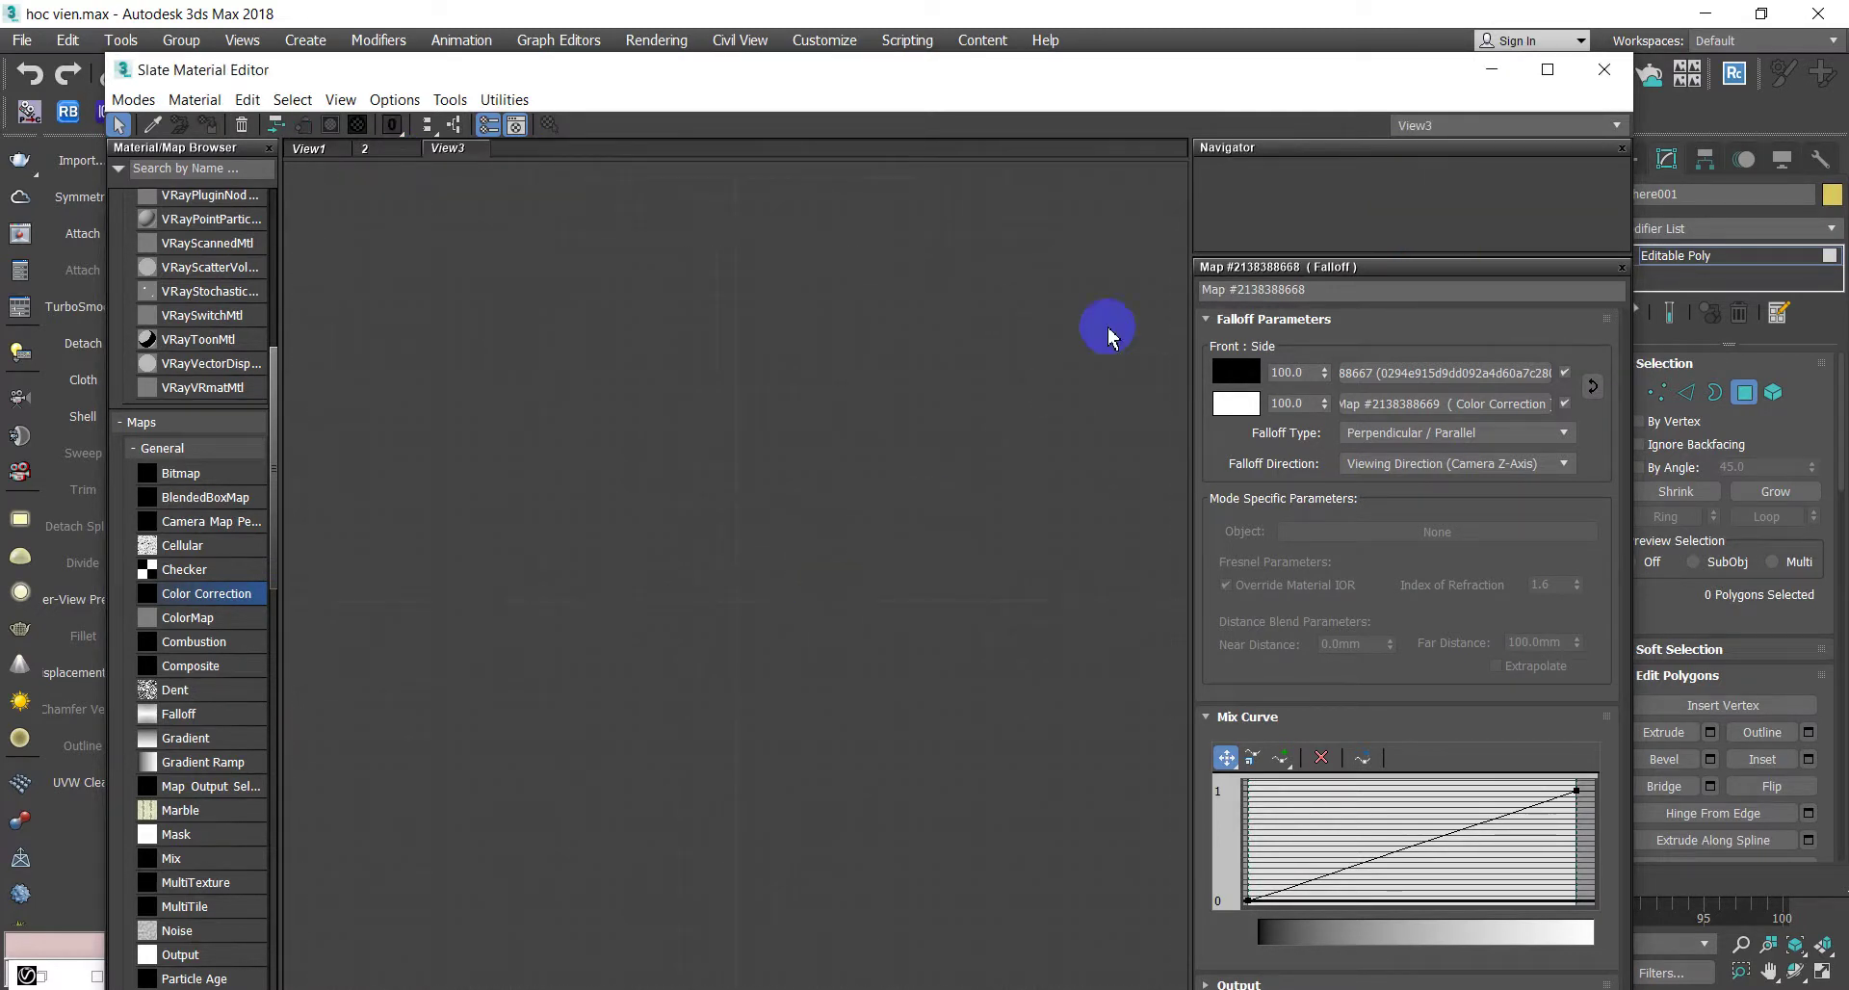
{"action": "mouse_move", "coordinate": [930, 85]}
{"action": "left_mouse_down"}
{"action": "mouse_move", "coordinate": [1431, 472]}
{"action": "mouse_move", "coordinate": [1386, 480]}
{"action": "left_mouse_up"}
{"action": "middle_click_drag", "start_coordinate": [990, 392], "coordinate": [887, 226]}
{"action": "scroll", "coordinate": [887, 226], "scroll_direction": "down", "scroll_amount": 2}
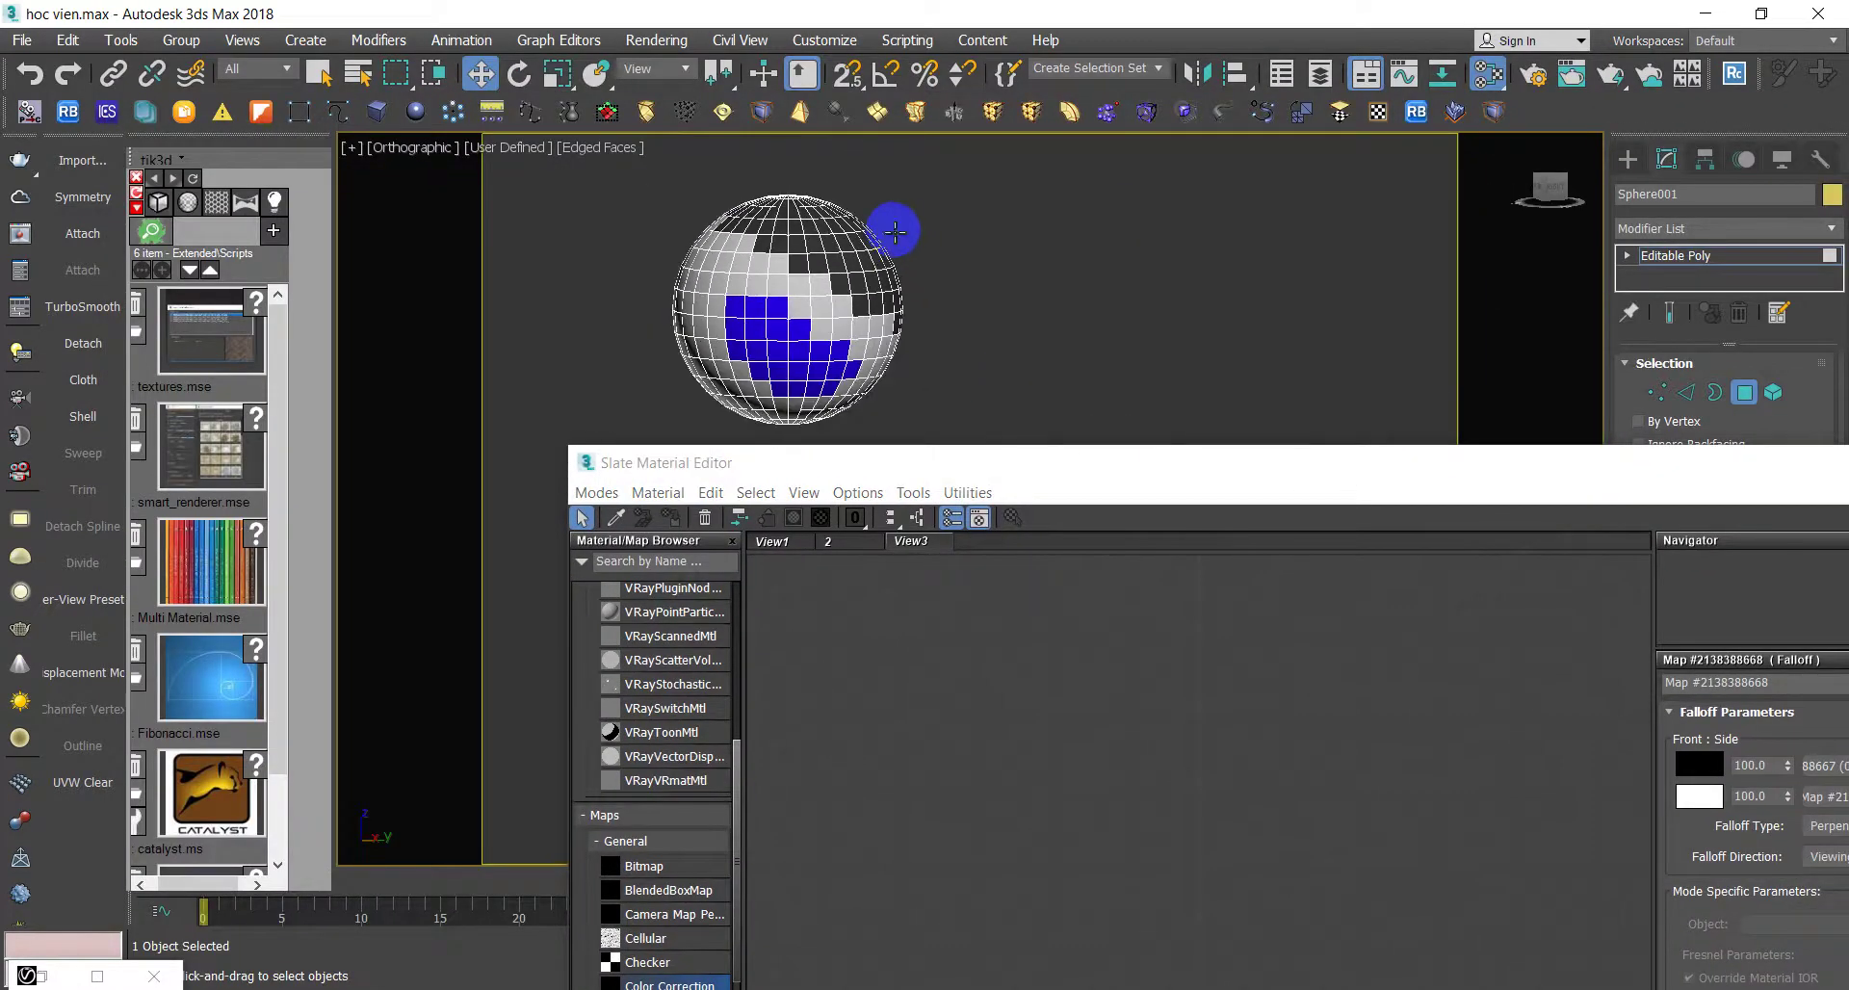
- Pick Sphere001's material tree into View3 and reposition the Color Correction node
{"action": "left_click", "coordinate": [847, 312]}
{"action": "scroll", "coordinate": [1295, 590], "scroll_direction": "down", "scroll_amount": 5}
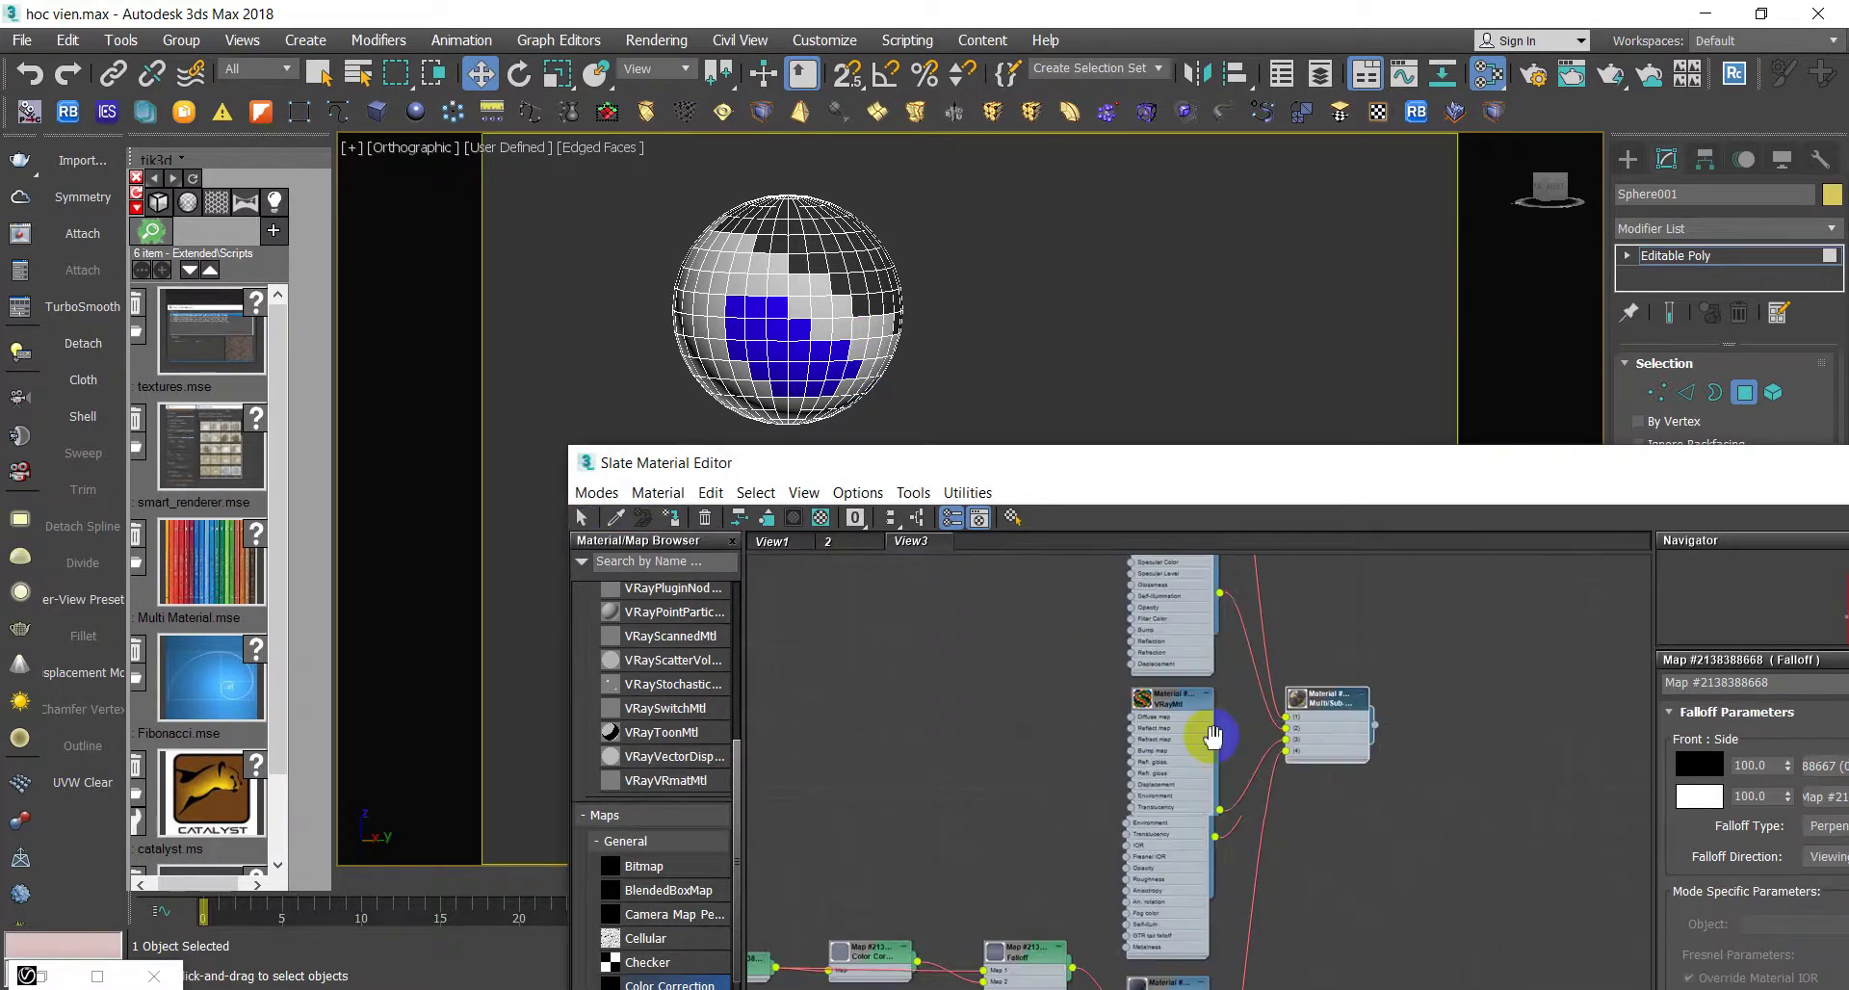
{"action": "scroll", "coordinate": [1141, 785], "scroll_direction": "up", "scroll_amount": 2}
{"action": "scroll", "coordinate": [1003, 763], "scroll_direction": "up", "scroll_amount": 2}
{"action": "left_click_drag", "start_coordinate": [1002, 763], "coordinate": [991, 710]}
{"action": "scroll", "coordinate": [1245, 865], "scroll_direction": "down", "scroll_amount": 1}
{"action": "scroll", "coordinate": [1246, 865], "scroll_direction": "down", "scroll_amount": 3}
{"action": "scroll", "coordinate": [1247, 833], "scroll_direction": "down", "scroll_amount": 1}
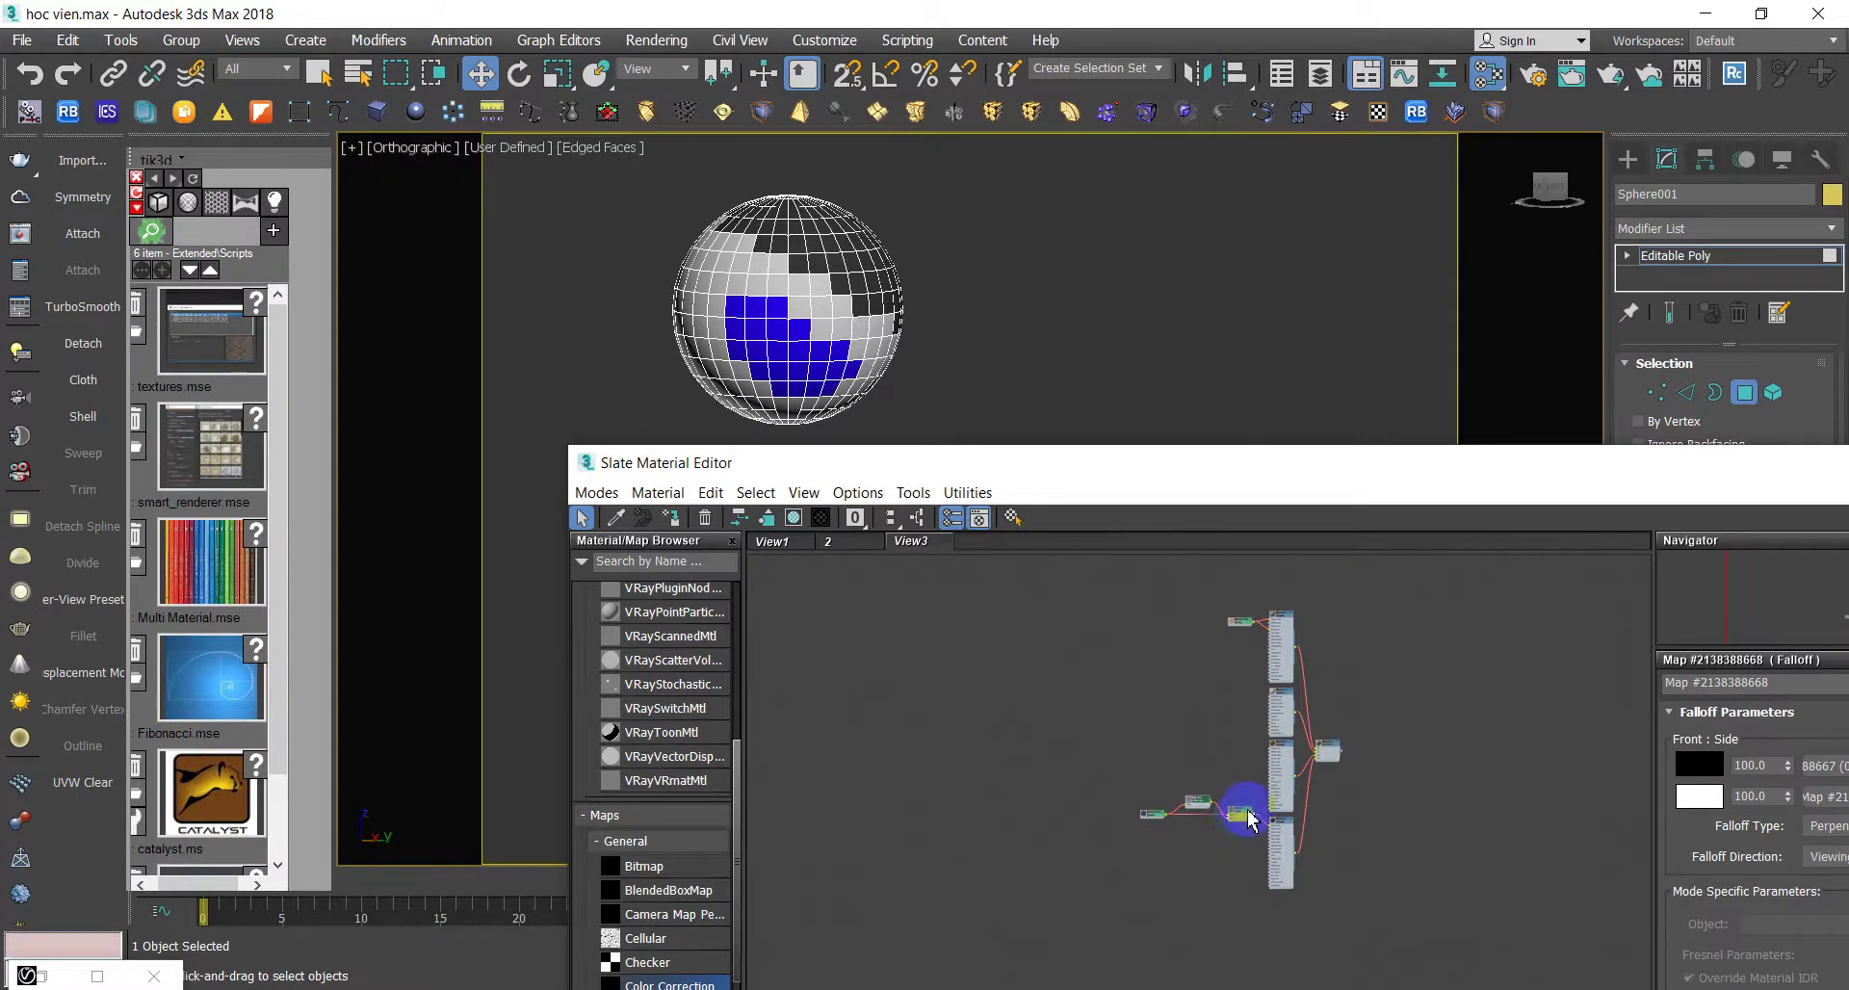
{"action": "key", "text": "1"}
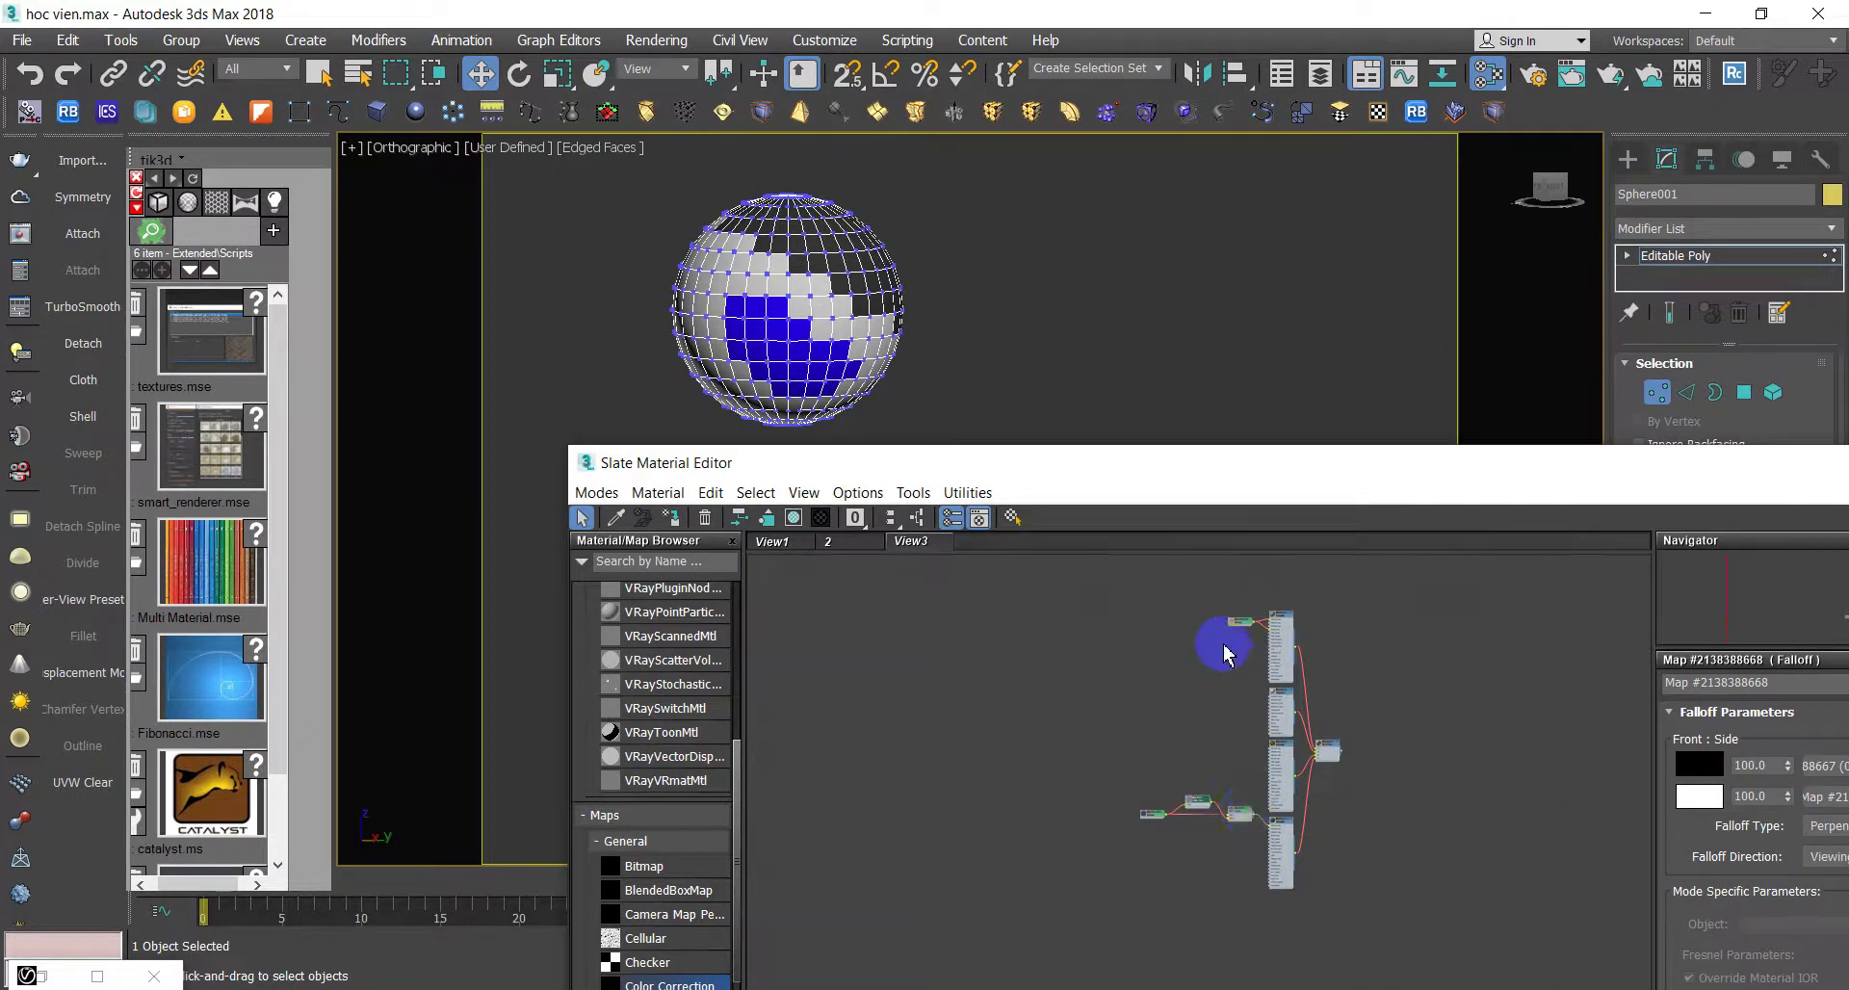
{"action": "scroll", "coordinate": [1222, 648], "scroll_direction": "up", "scroll_amount": 2}
{"action": "scroll", "coordinate": [1222, 648], "scroll_direction": "up", "scroll_amount": 3}
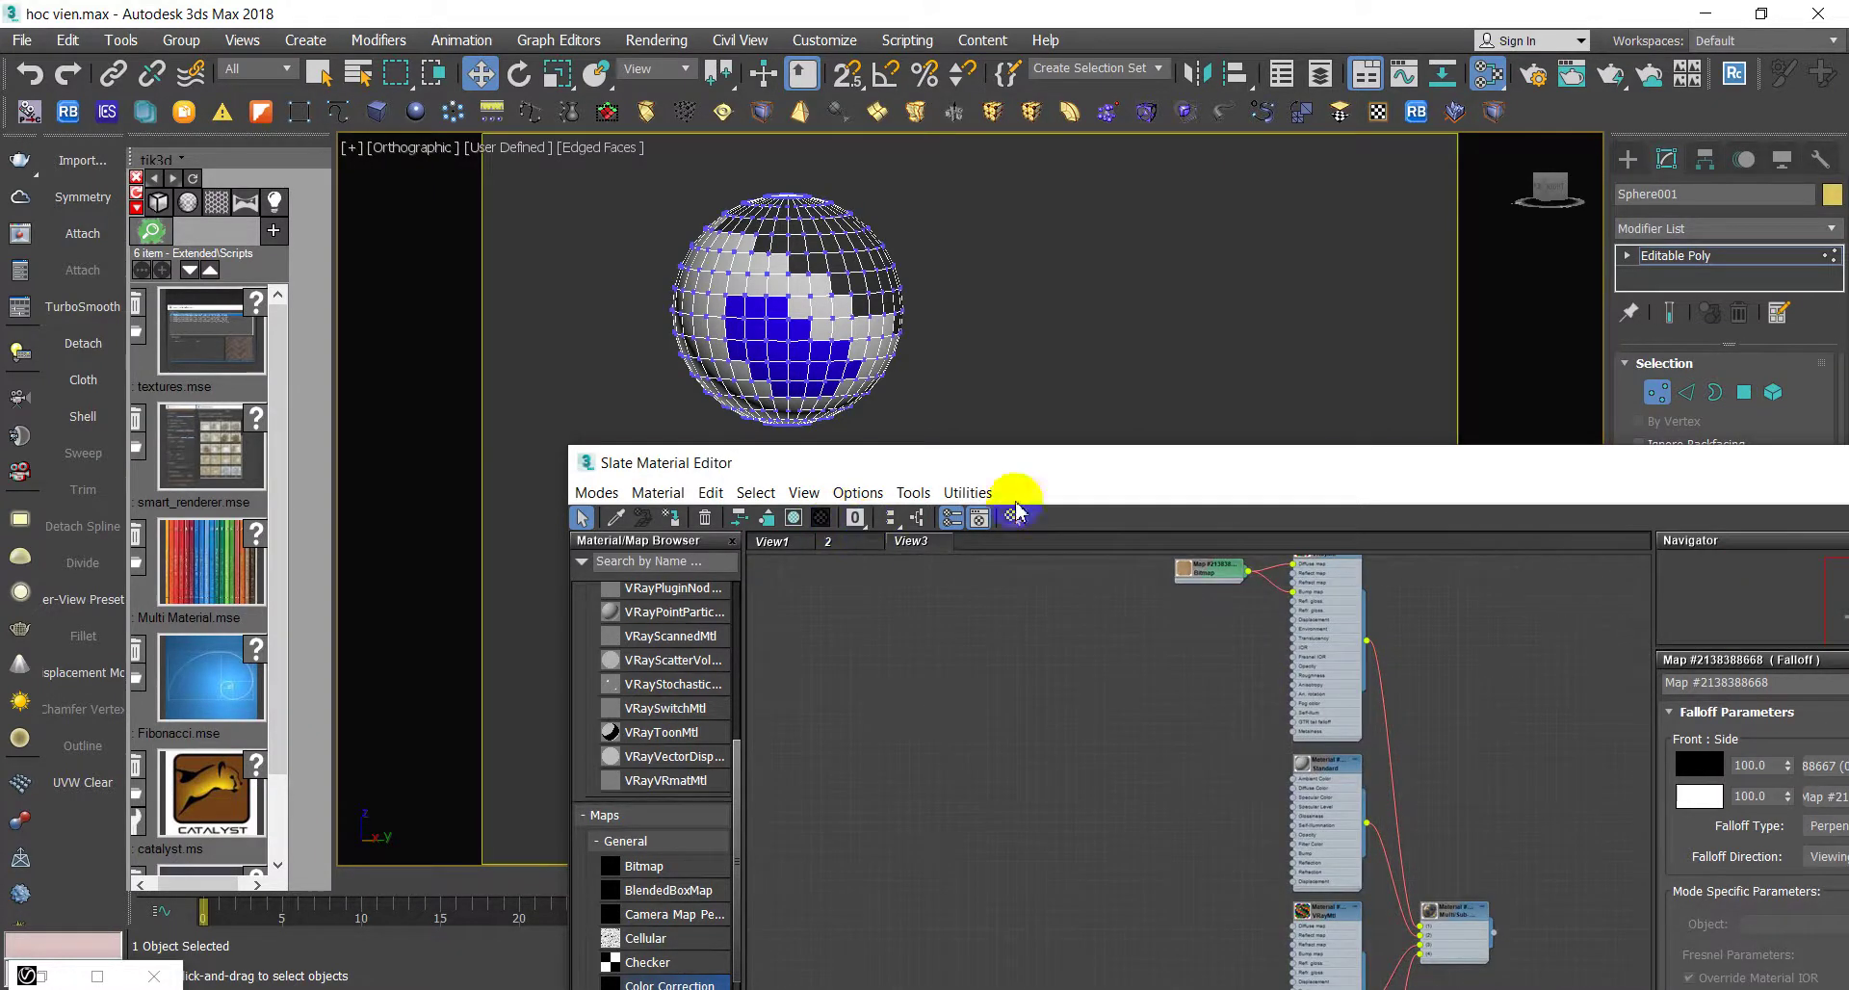